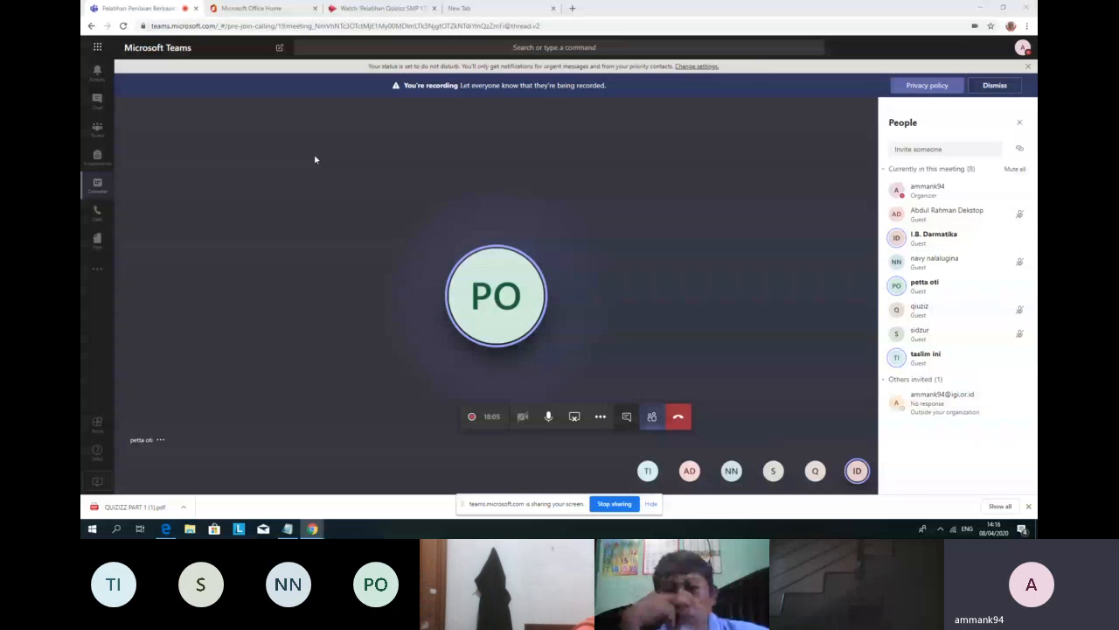
Step: Bring the Chrome window showing the Bitly page in front of the Teams meeting
{"action": "mouse_move", "coordinate": [315, 531]}
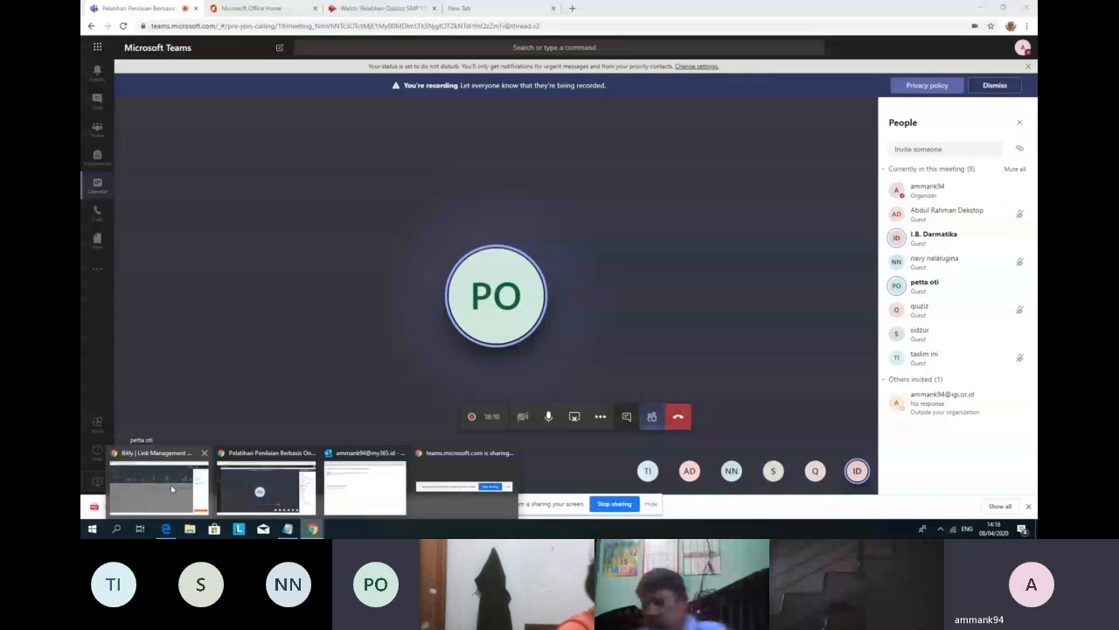
{"action": "left_click", "coordinate": [171, 488]}
Step: Switch to the Quizizz tab and begin signing up with a Google account
{"action": "left_click", "coordinate": [150, 10]}
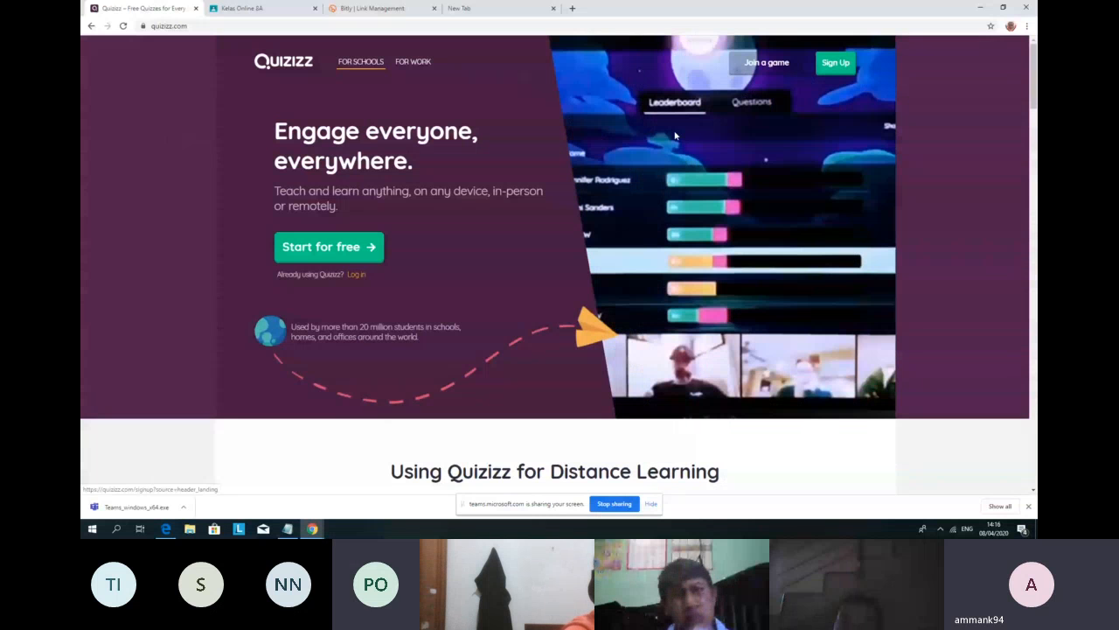
{"action": "left_click", "coordinate": [836, 66]}
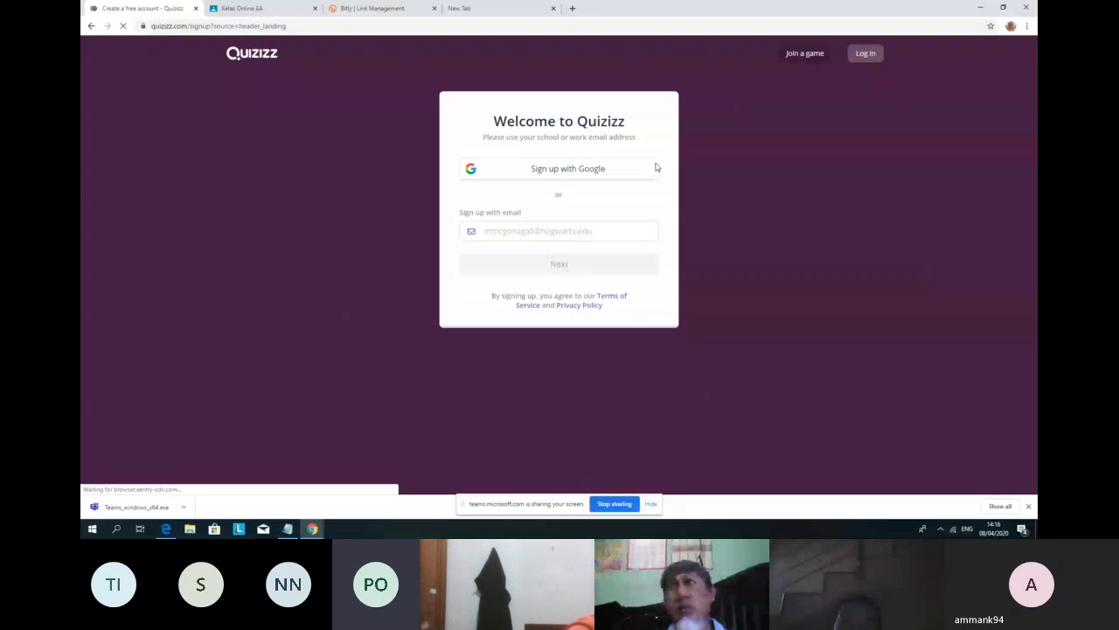
{"action": "left_click", "coordinate": [560, 170]}
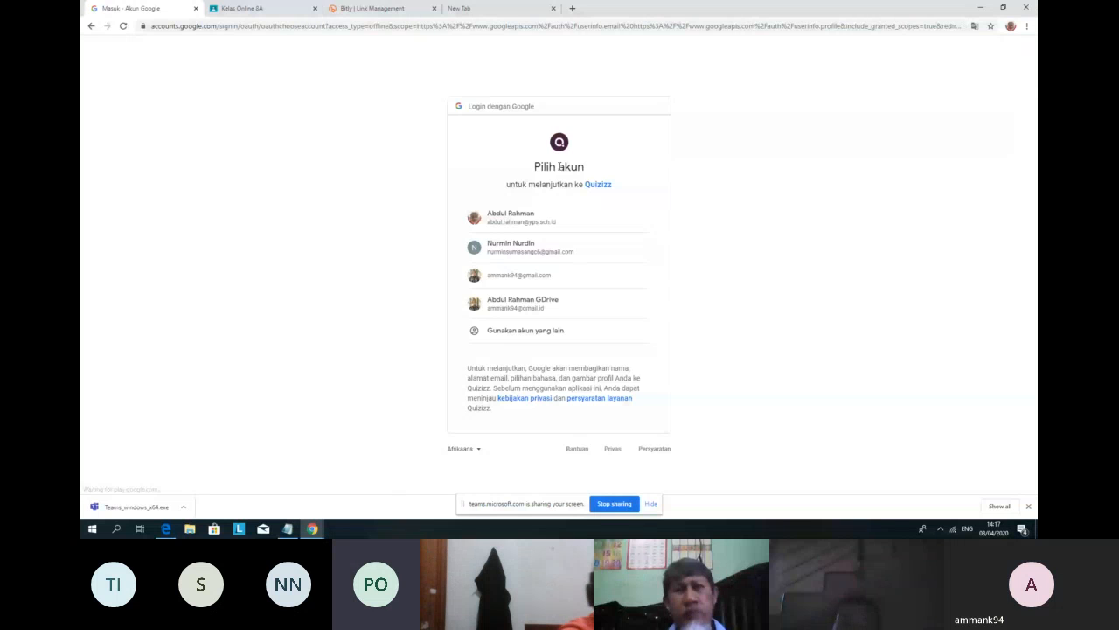
Step: Sign in with the teacher's Google account, then check and dismiss the notifications
{"action": "left_click", "coordinate": [556, 226]}
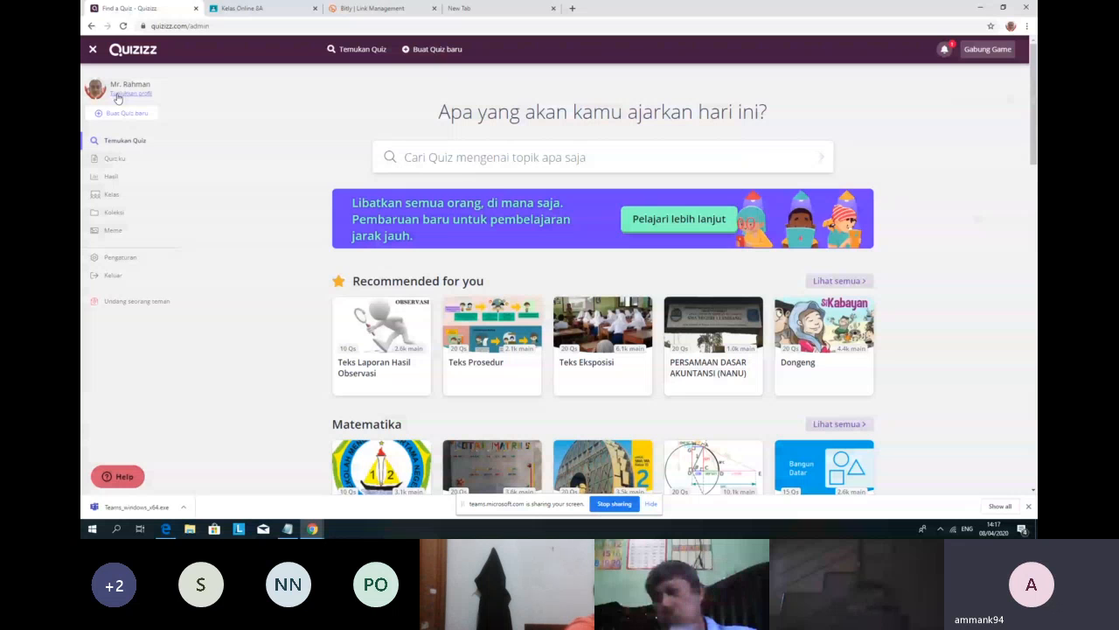
{"action": "left_click", "coordinate": [948, 52]}
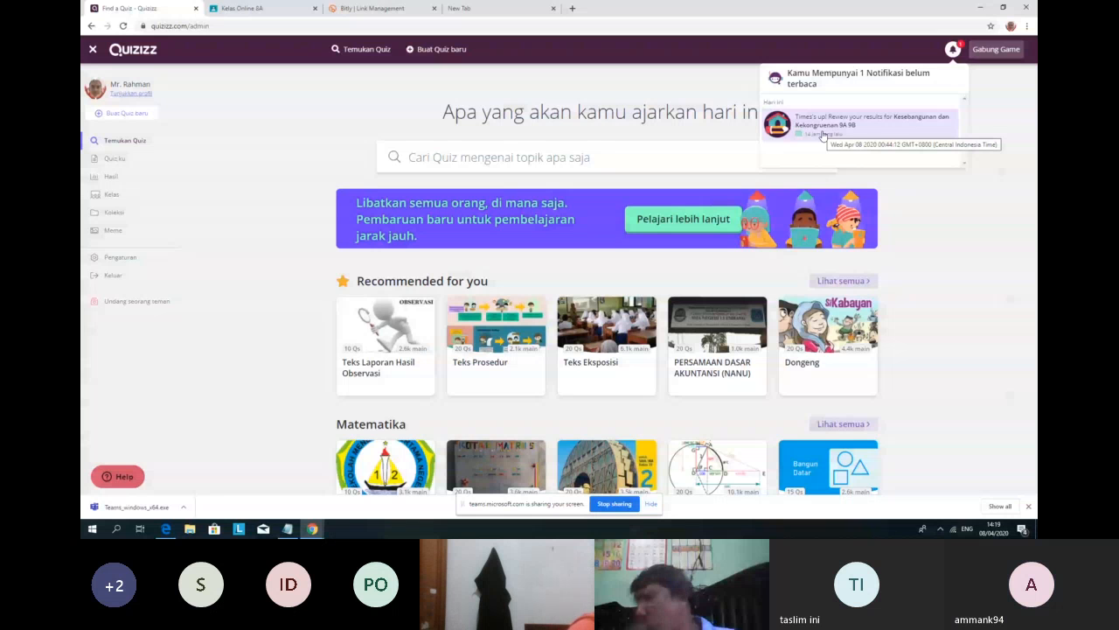
{"action": "left_click", "coordinate": [363, 98]}
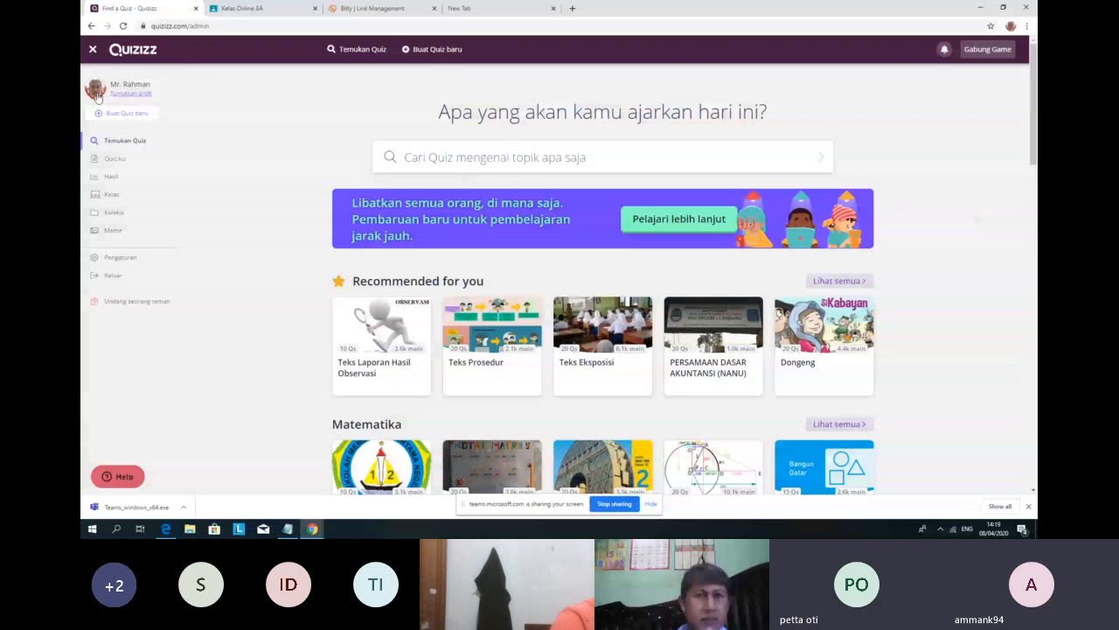
Step: Start a new quiz named 'LATIHAN SOAL : BILANGAN' and expand the subject choices
{"action": "left_click", "coordinate": [140, 115]}
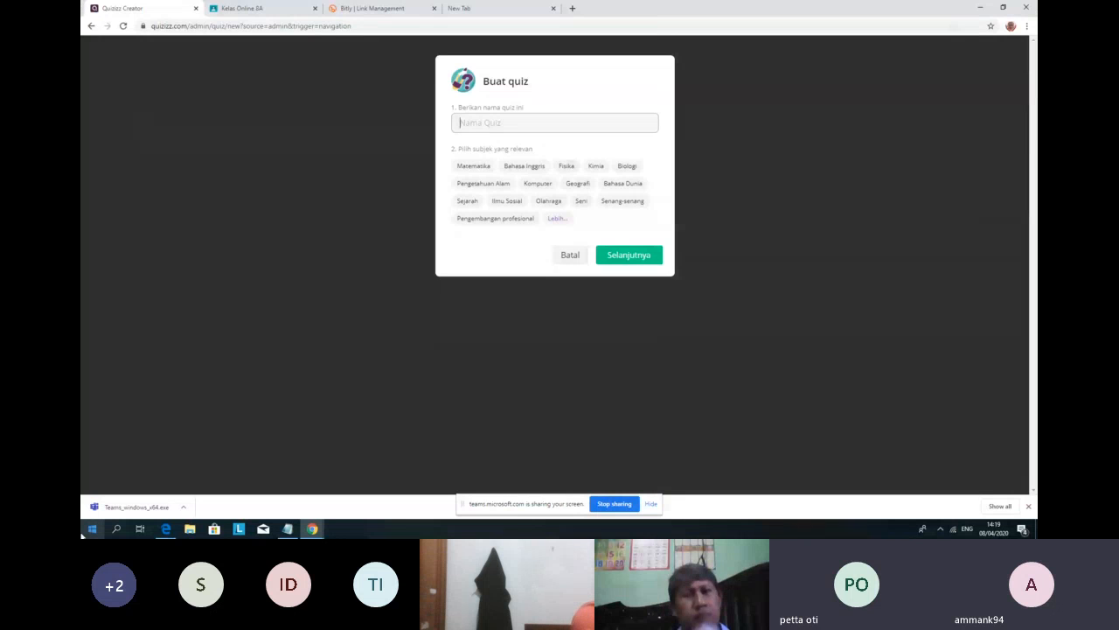
{"action": "type", "text": "LATIHAN SOAL "}
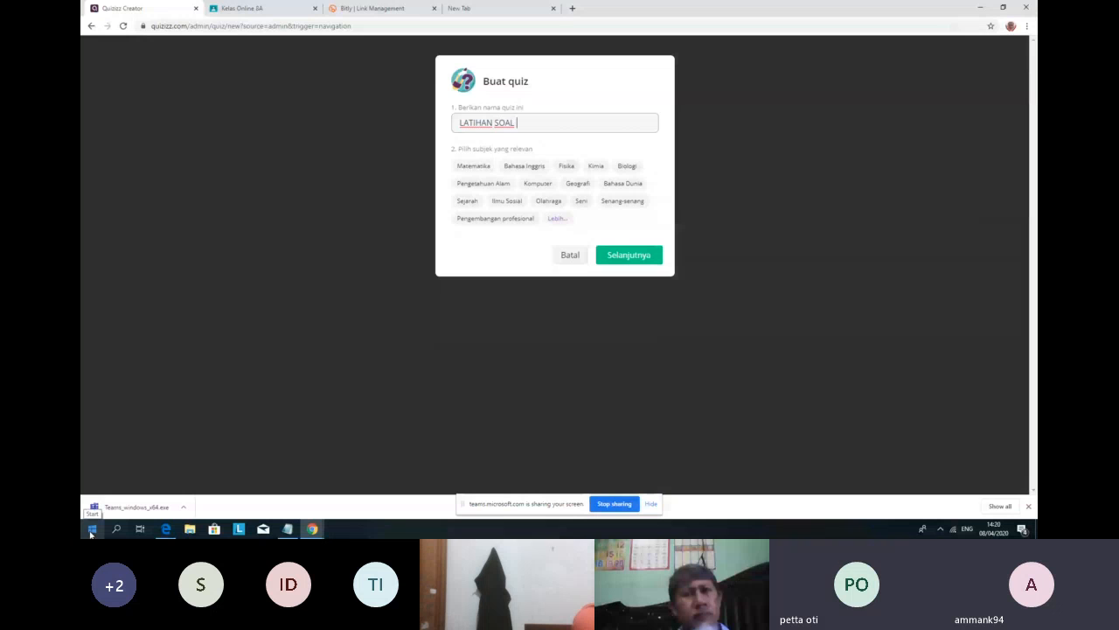
{"action": "type", "text": ":"}
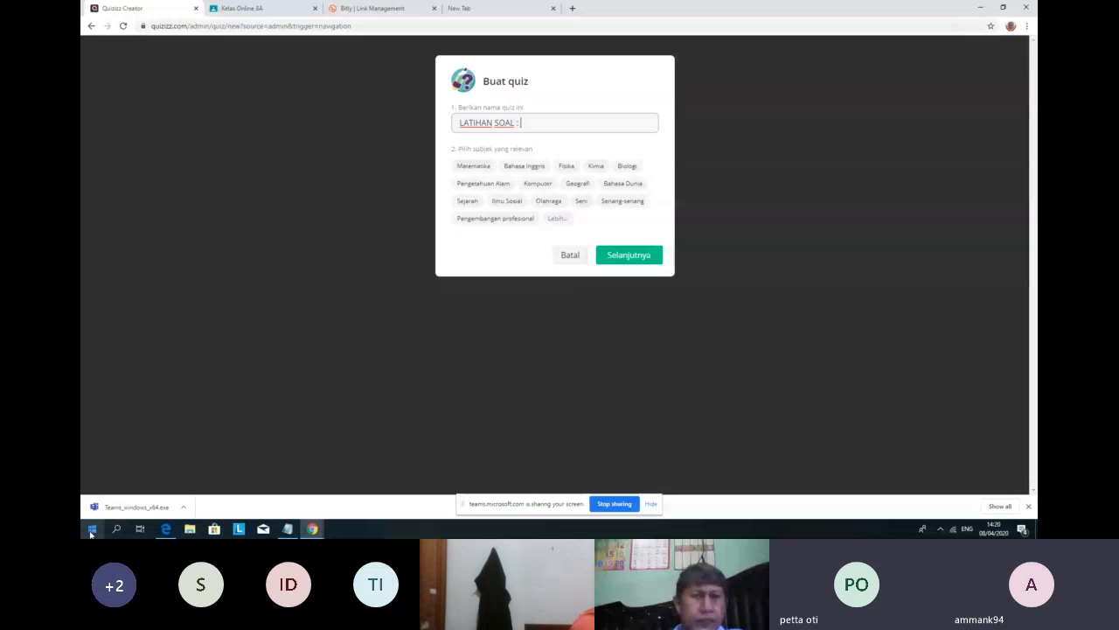
{"action": "type", "text": "BILANGAN"}
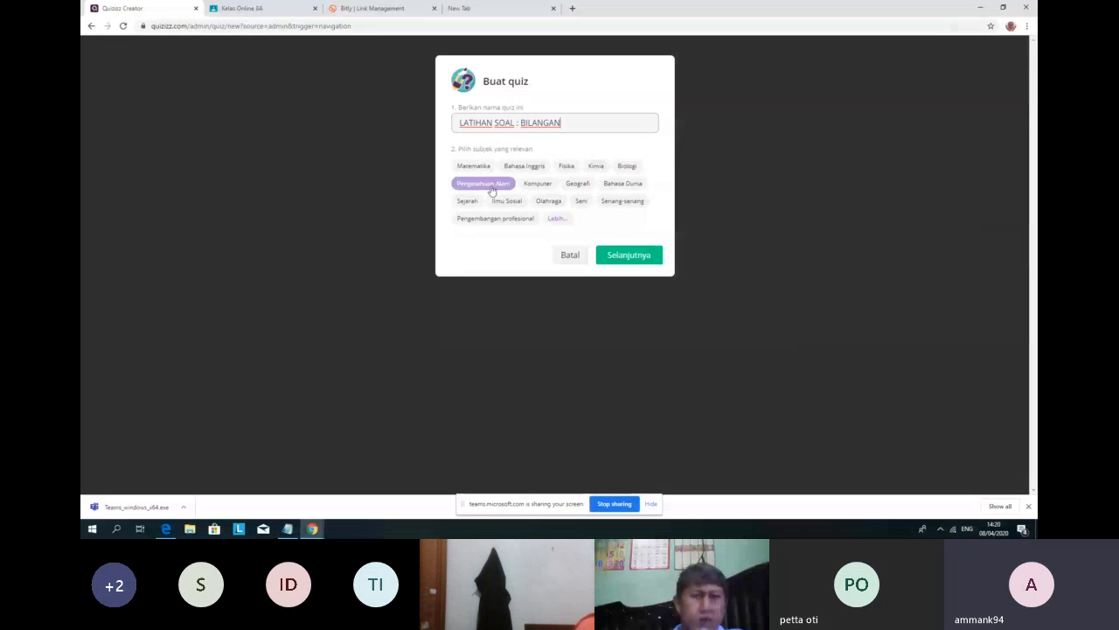
{"action": "left_click", "coordinate": [560, 222]}
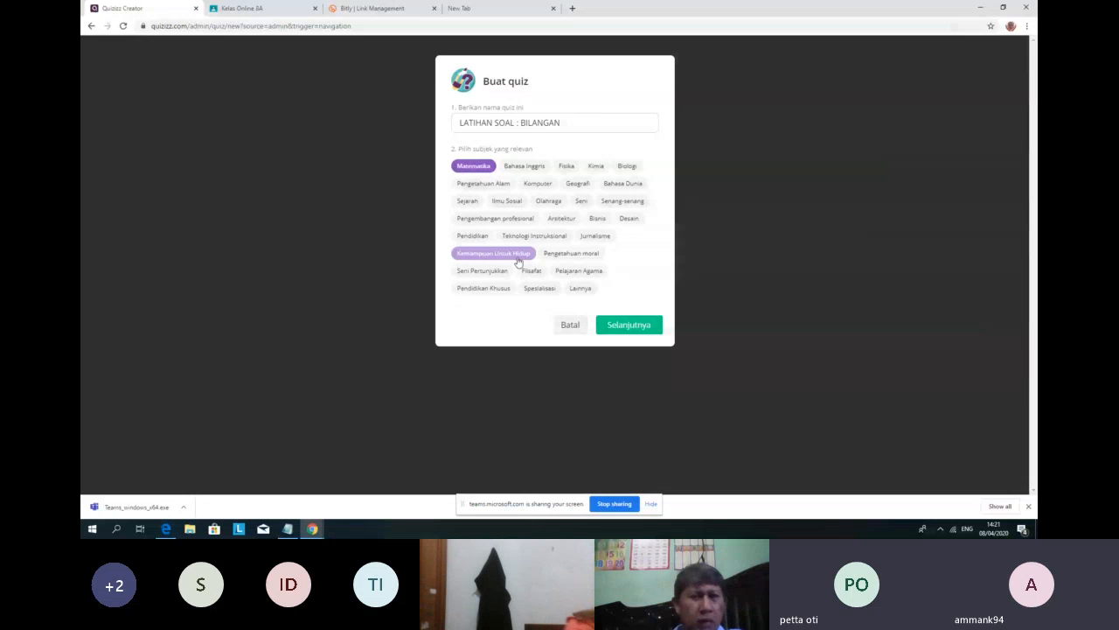
Step: Confirm the quiz name and Matematika subject, and start the first question from scratch
{"action": "left_click", "coordinate": [626, 329]}
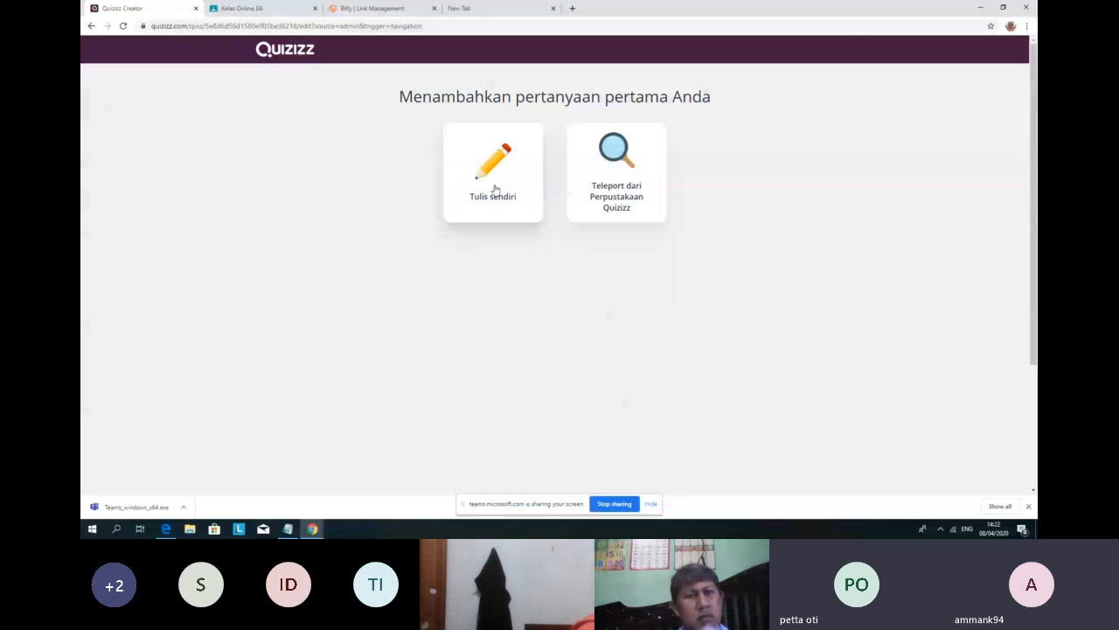
{"action": "left_click", "coordinate": [494, 189]}
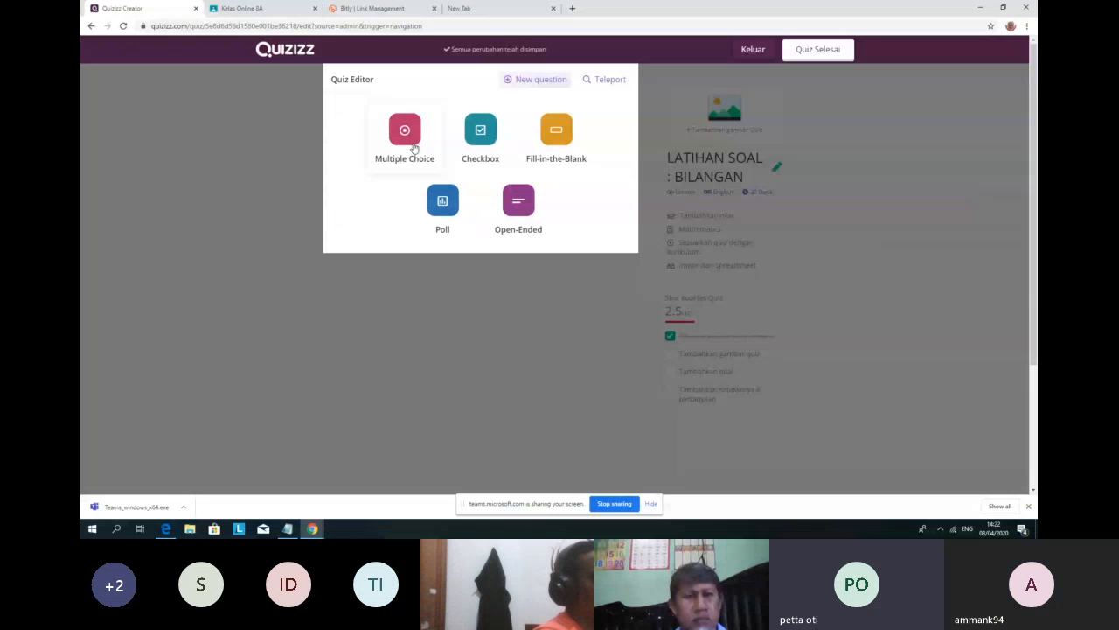
Step: Make question 1 a Multiple Choice question and place the cursor in its text field
{"action": "left_click", "coordinate": [415, 148]}
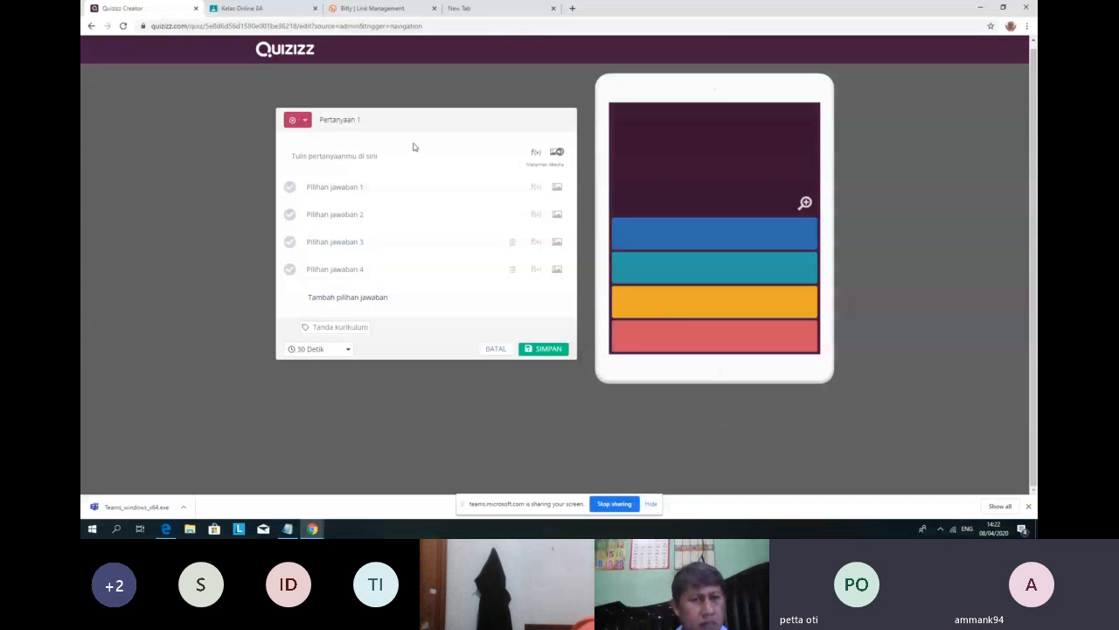
{"action": "left_click", "coordinate": [334, 155]}
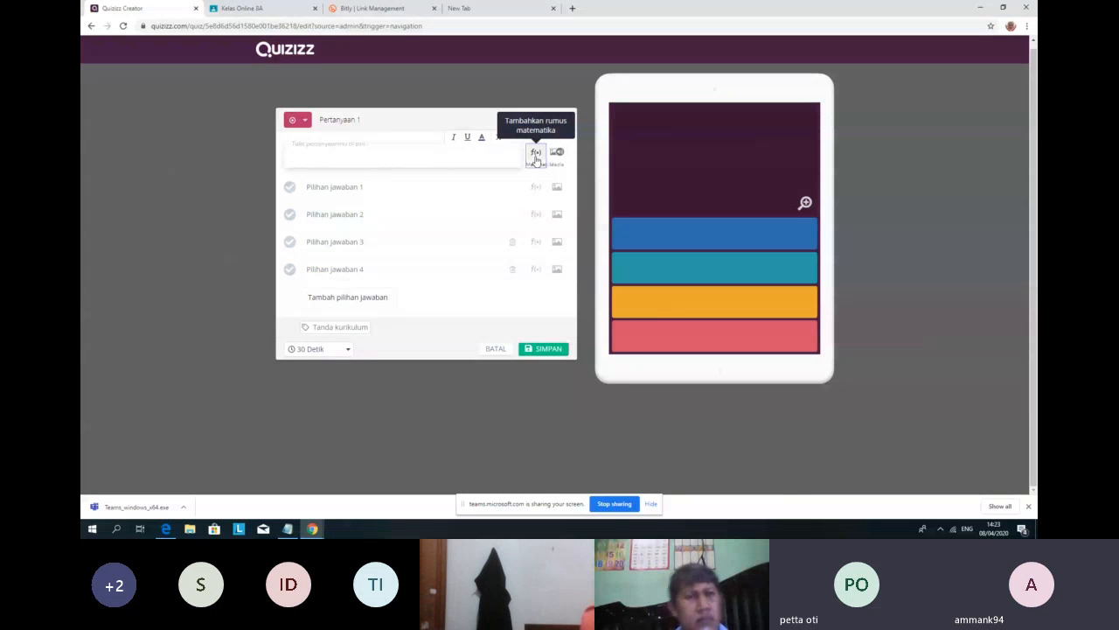
Step: Insert the equation 8 × 7 = .... as question 1's text via the equation editor
{"action": "left_click", "coordinate": [536, 155]}
{"action": "type", "text": "8 \\"}
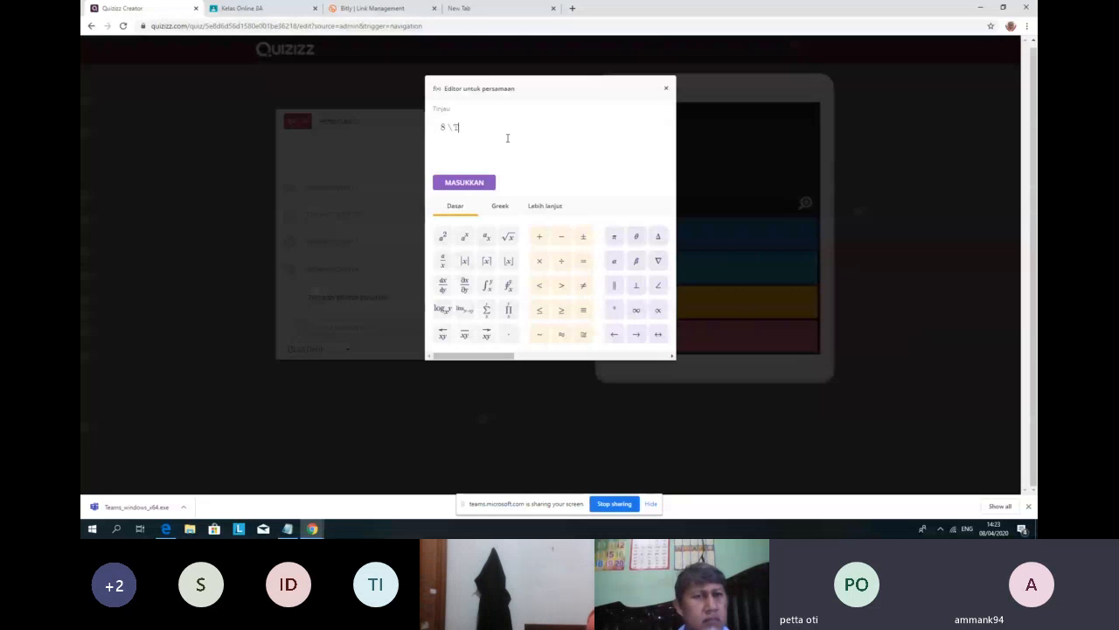
{"action": "type", "text": "TIME"}
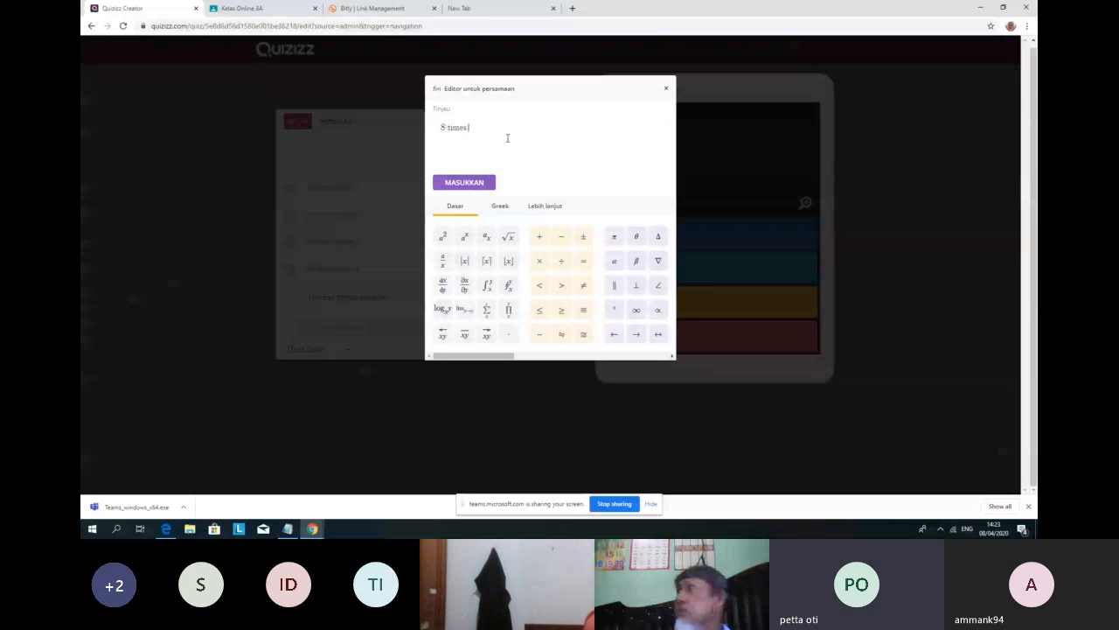
{"action": "key", "text": "BackSpace"}
{"action": "key", "text": "BackSpace"}
{"action": "key", "text": "BackSpace"}
{"action": "key", "text": "BackSpace"}
{"action": "key", "text": "BackSpace"}
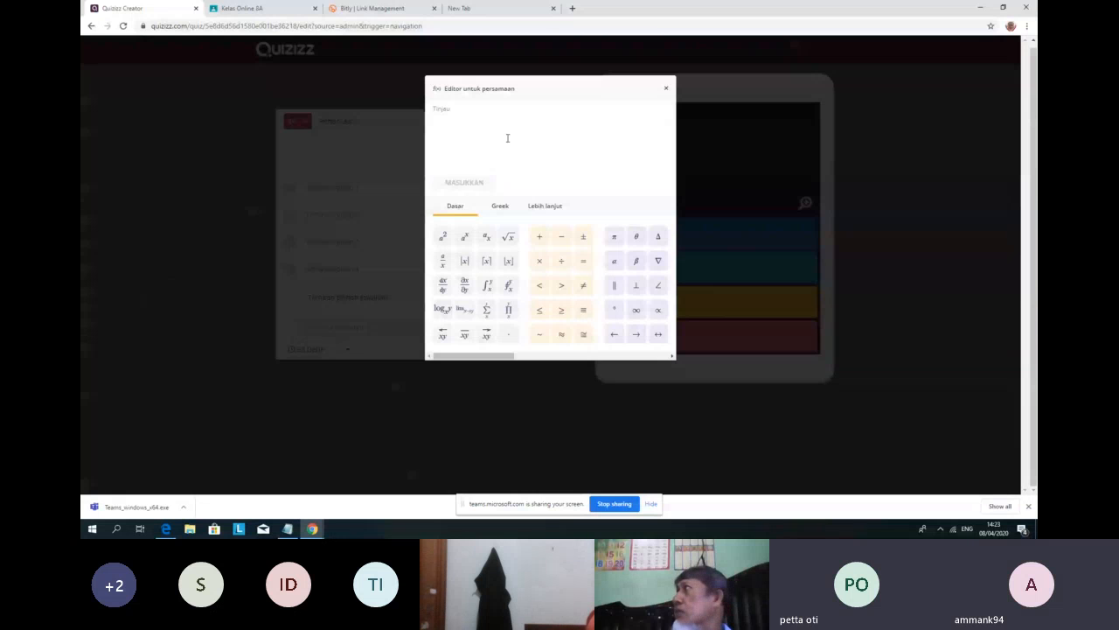
{"action": "type", "text": "imes "}
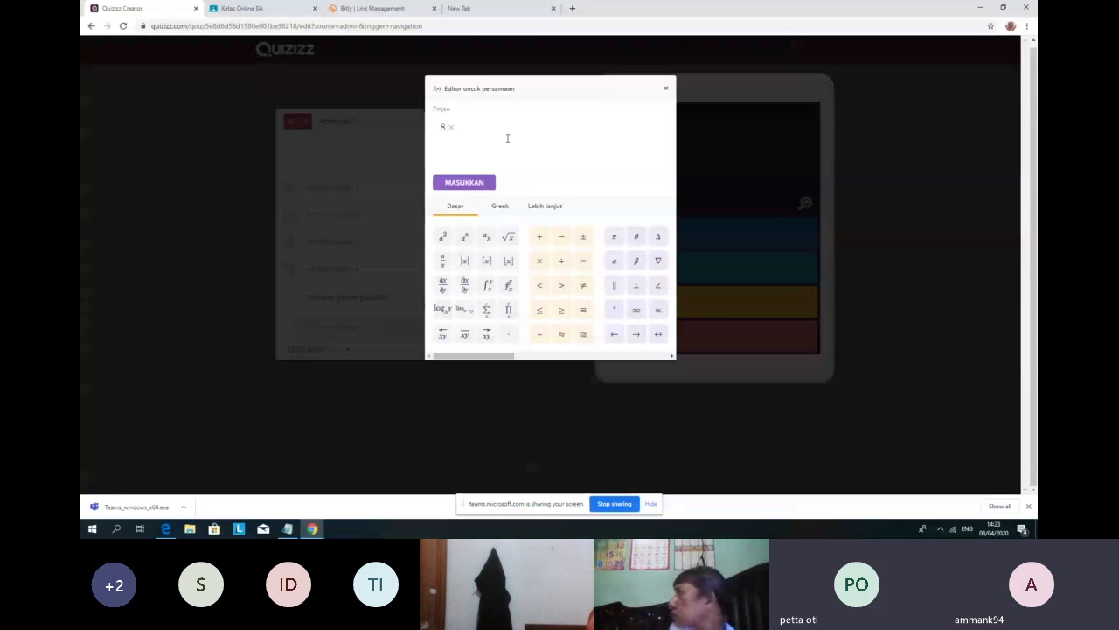
{"action": "type", "text": "7=."}
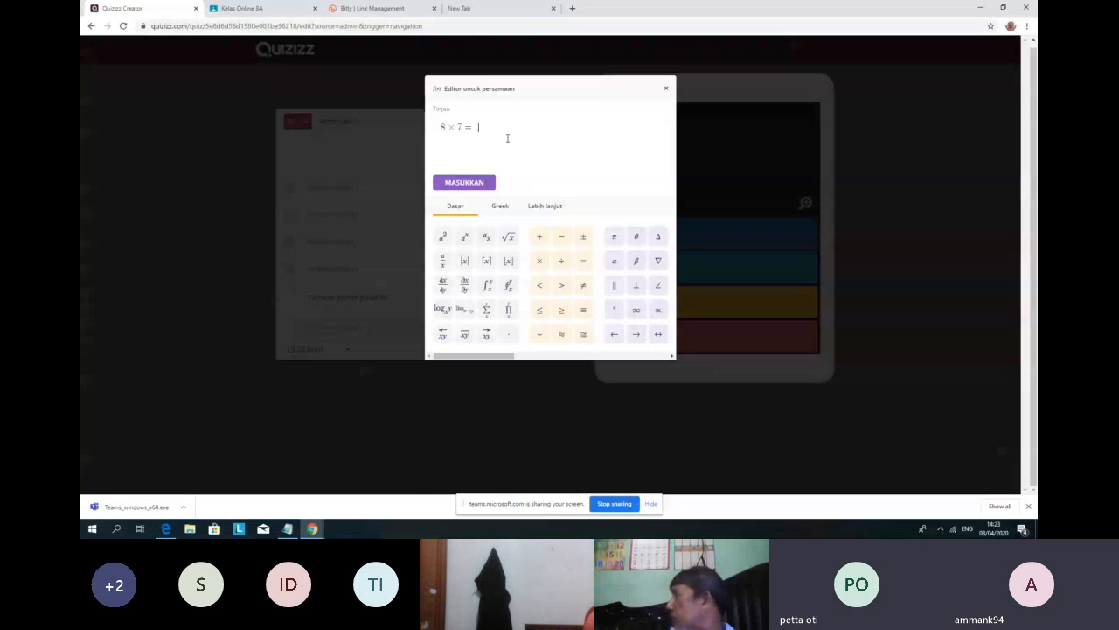
{"action": "type", "text": ".."}
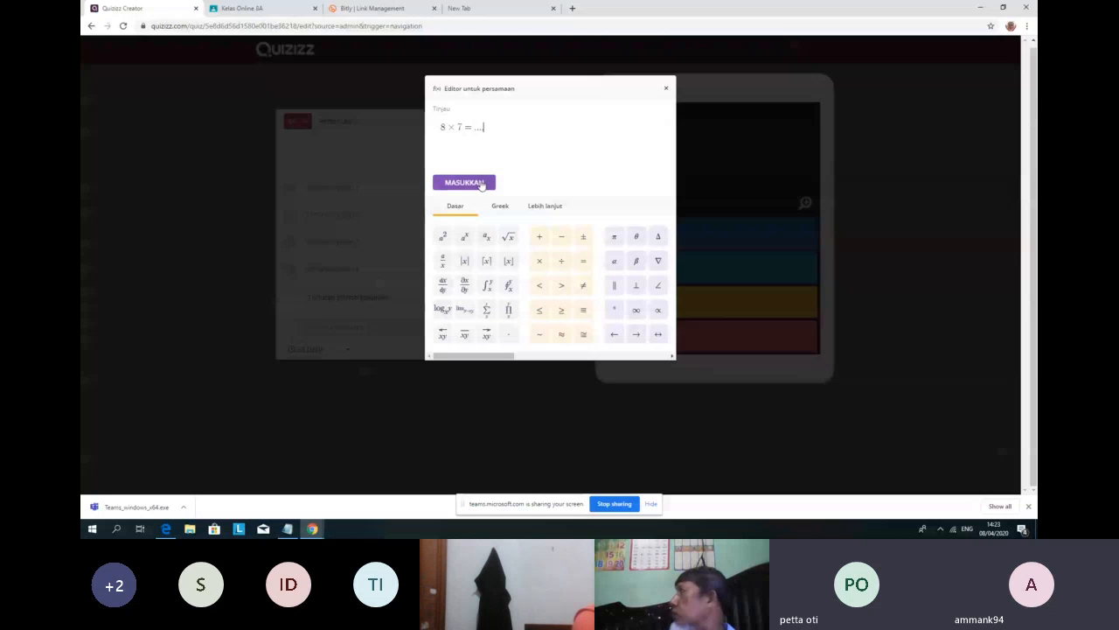
{"action": "left_click", "coordinate": [481, 185]}
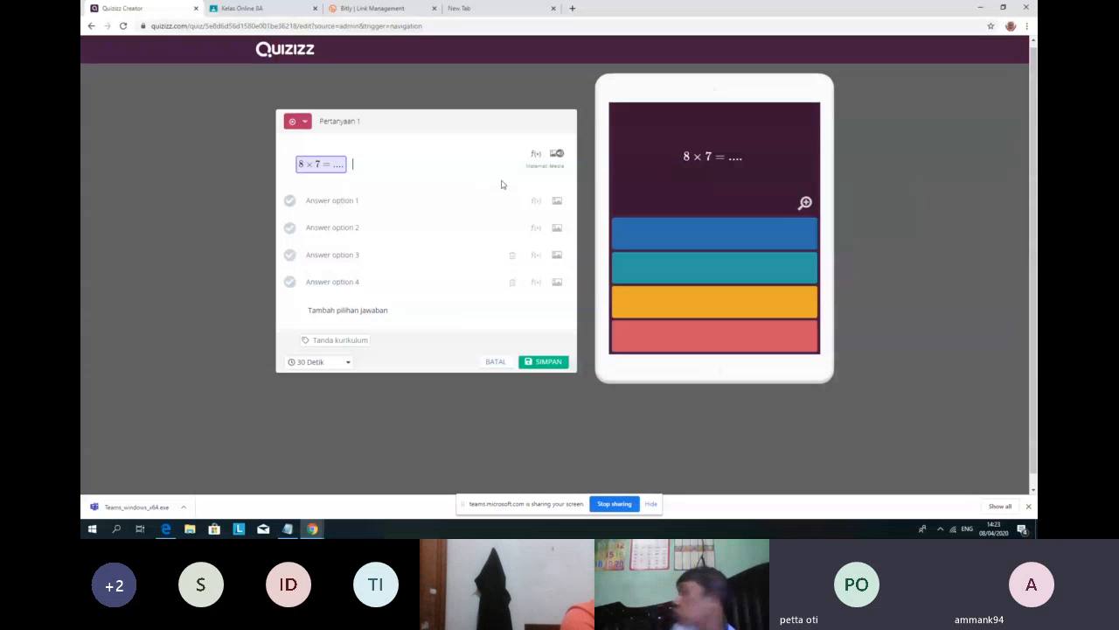
Step: Fill the four answer fields with 15, 56, 65 and 70, marking 56 correct
{"action": "left_click", "coordinate": [376, 200]}
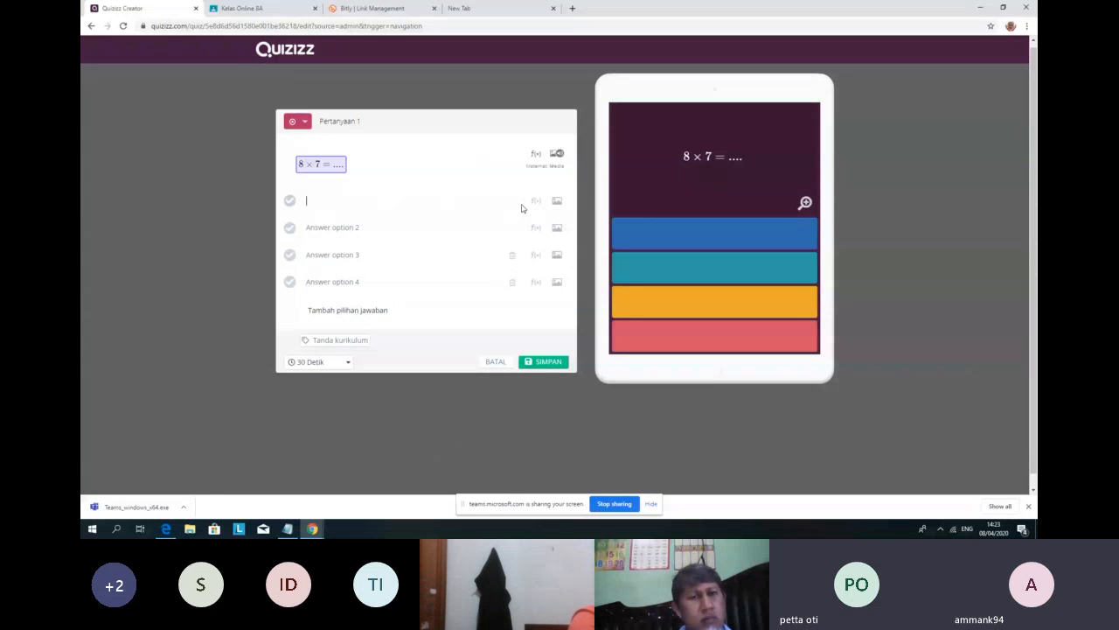
{"action": "type", "text": "15"}
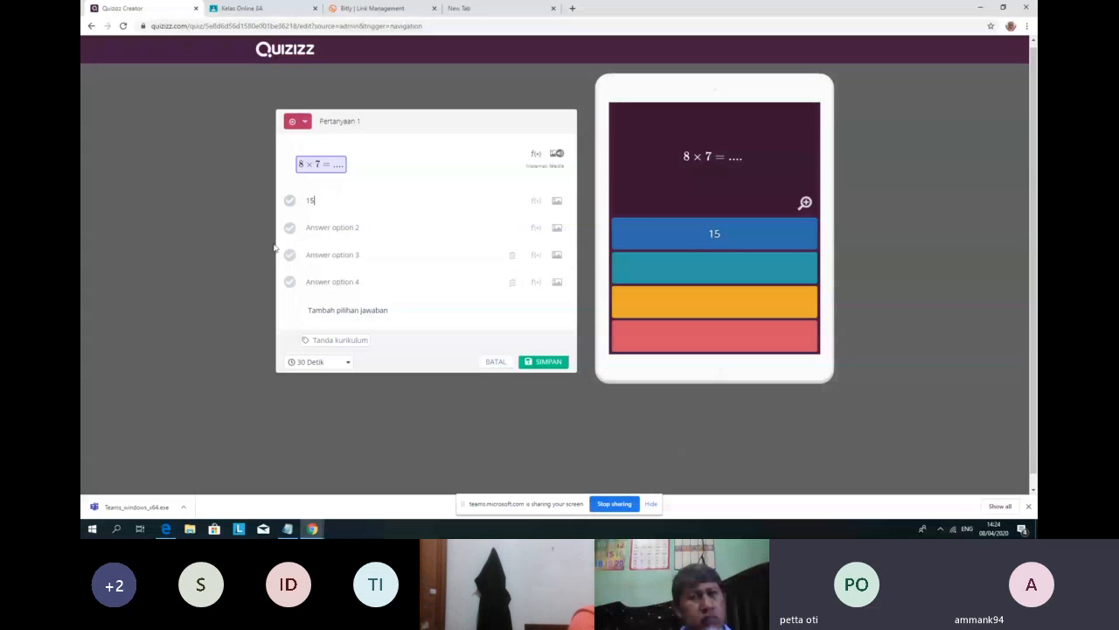
{"action": "left_click", "coordinate": [329, 227]}
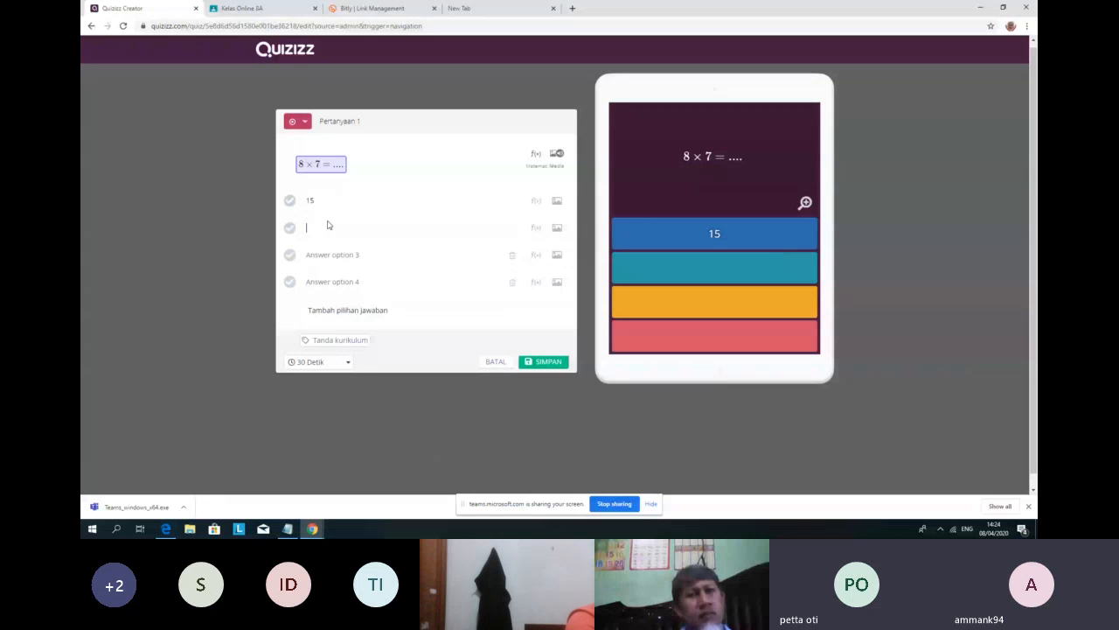
{"action": "type", "text": "56"}
{"action": "left_click", "coordinate": [324, 254]}
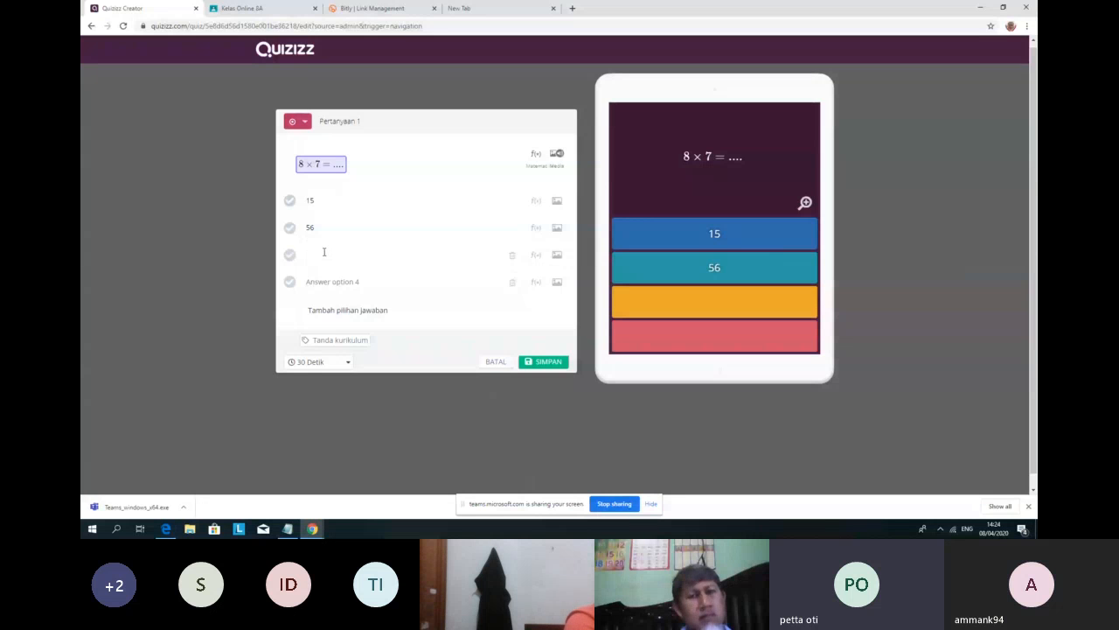
{"action": "type", "text": "65"}
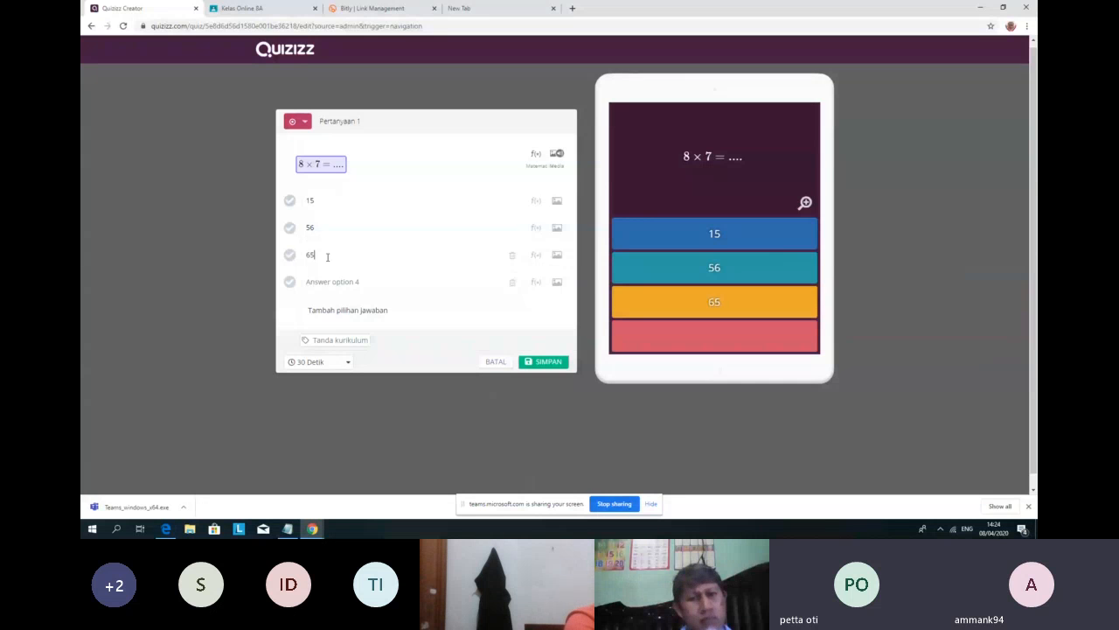
{"action": "left_click", "coordinate": [327, 280]}
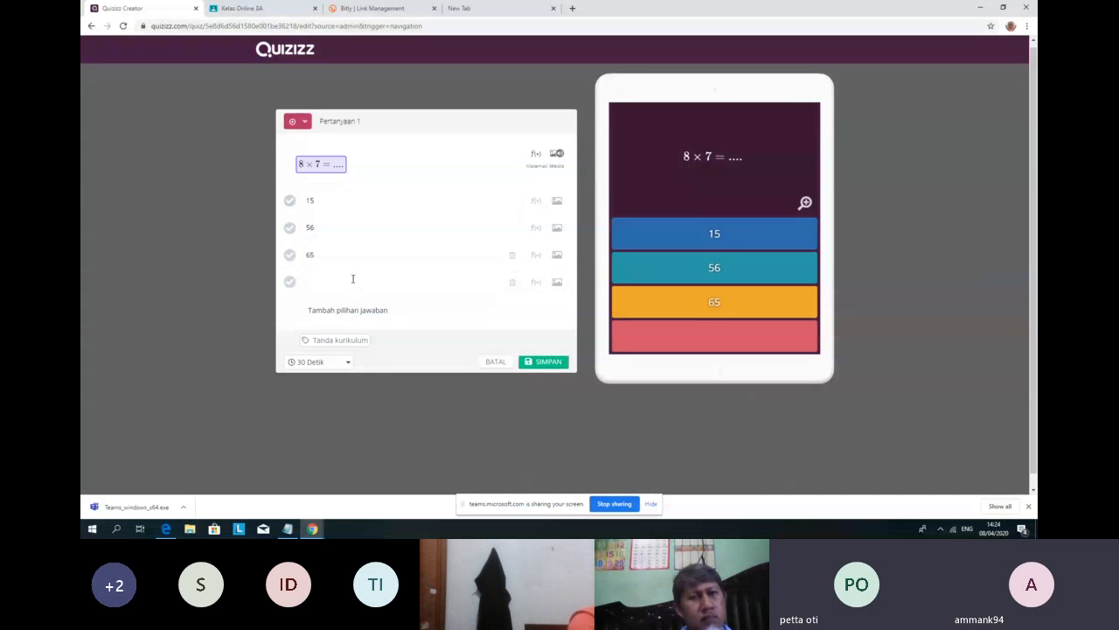
{"action": "type", "text": "70"}
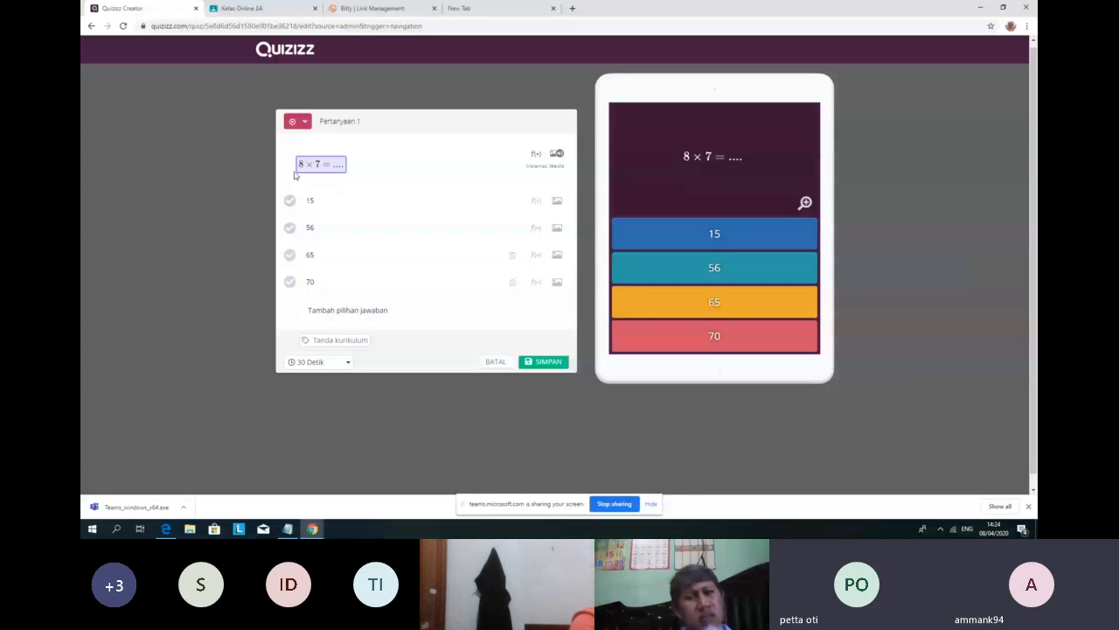
{"action": "left_click", "coordinate": [289, 228]}
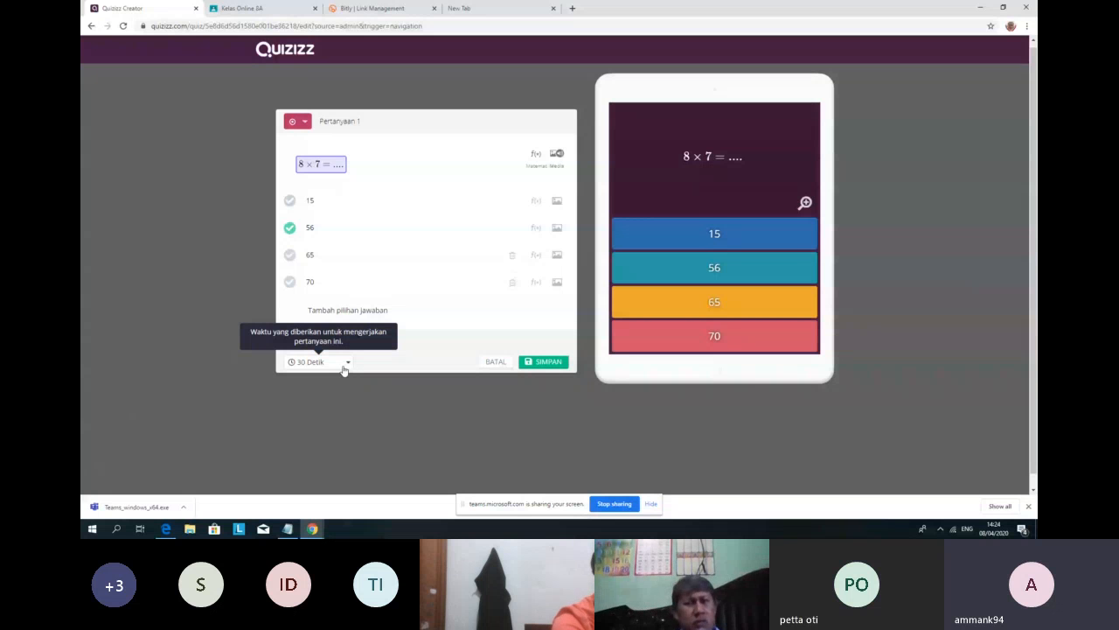
Step: Give the 8 × 7 question a 10 Detik time limit and save it
{"action": "left_click", "coordinate": [346, 363]}
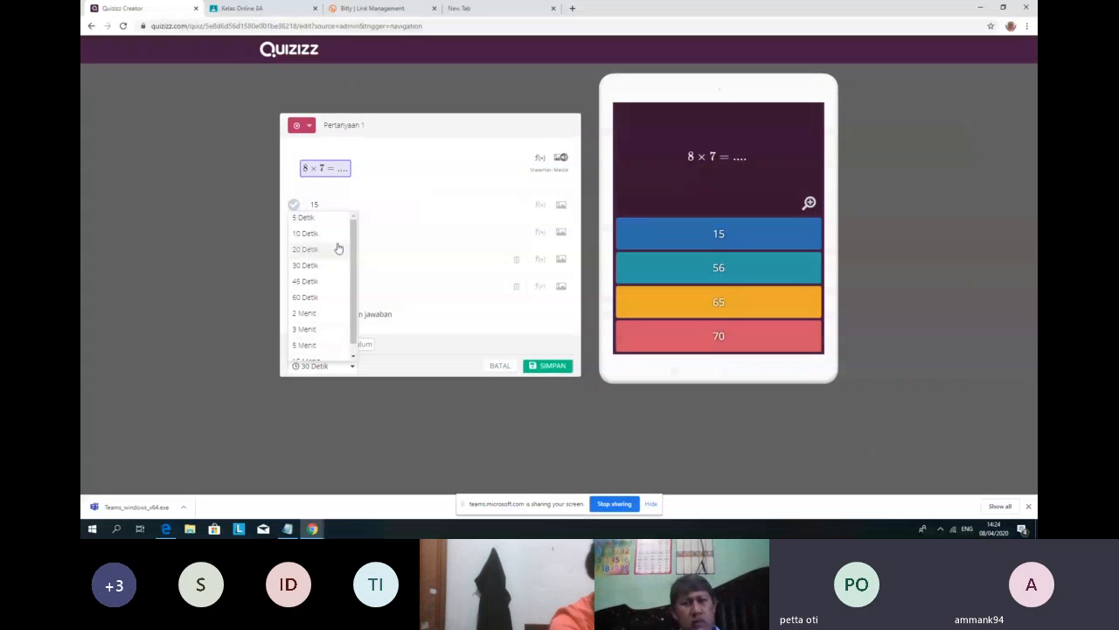
{"action": "left_click", "coordinate": [319, 232]}
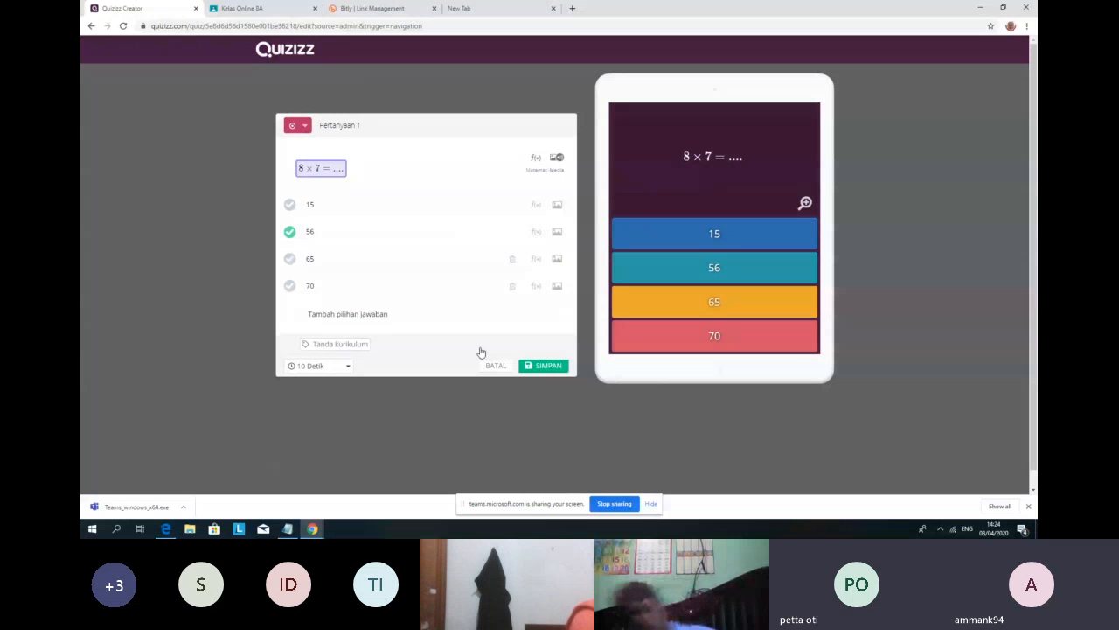
{"action": "left_click", "coordinate": [549, 366]}
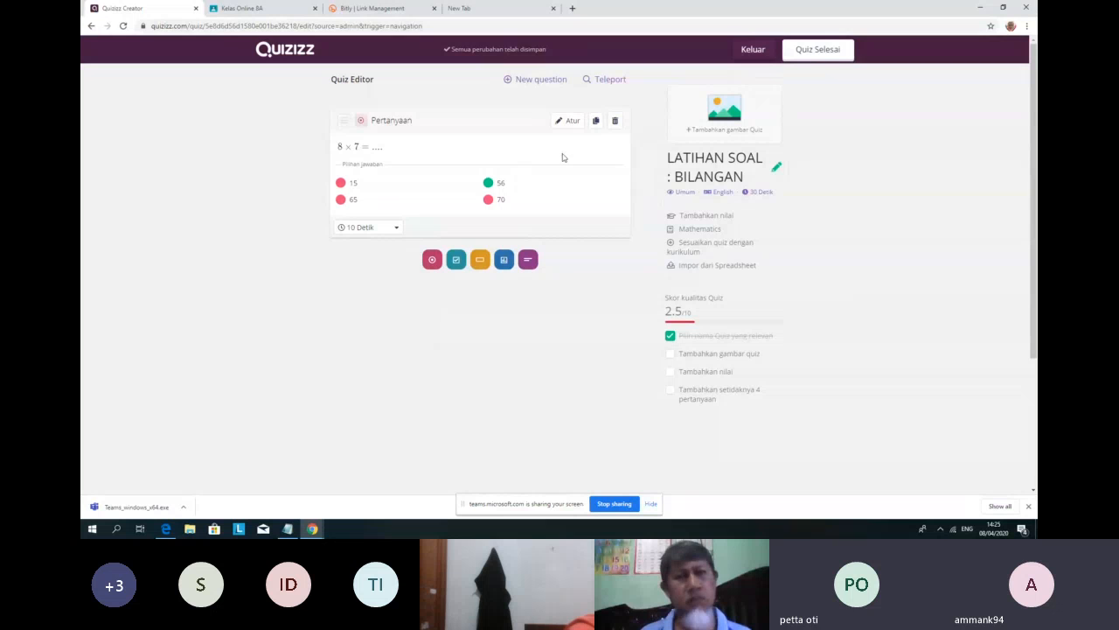
Step: Duplicate the 8 × 7 question and save the copy as Pertanyaan 2
{"action": "left_click", "coordinate": [598, 122]}
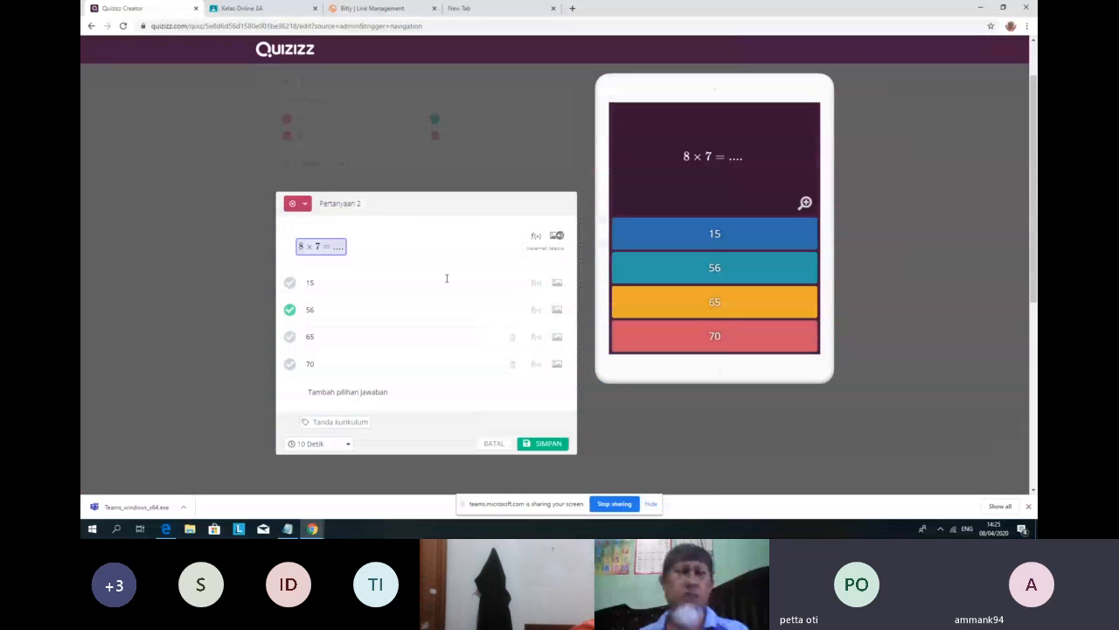
{"action": "scroll", "coordinate": [394, 328], "scroll_direction": "up", "scroll_amount": 1}
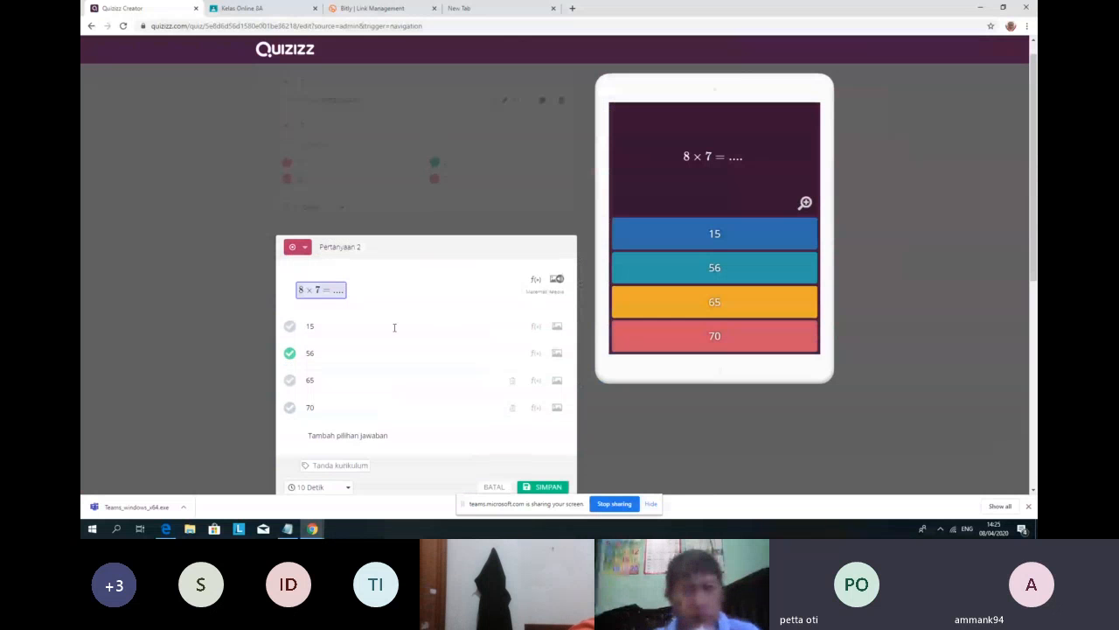
{"action": "scroll", "coordinate": [393, 326], "scroll_direction": "down", "scroll_amount": 1}
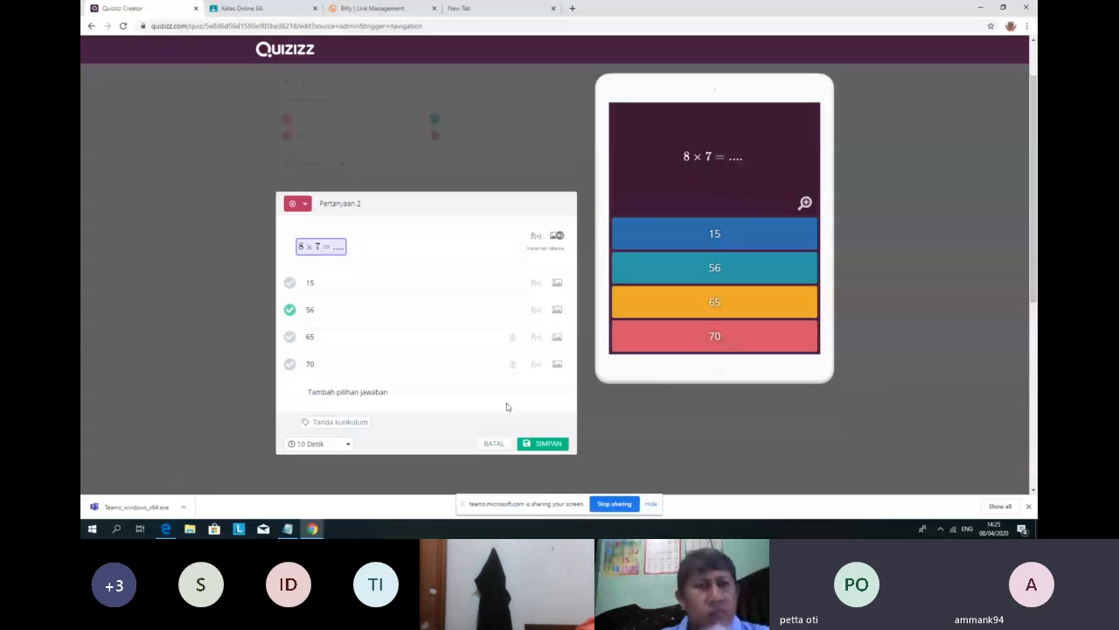
{"action": "left_click", "coordinate": [543, 444]}
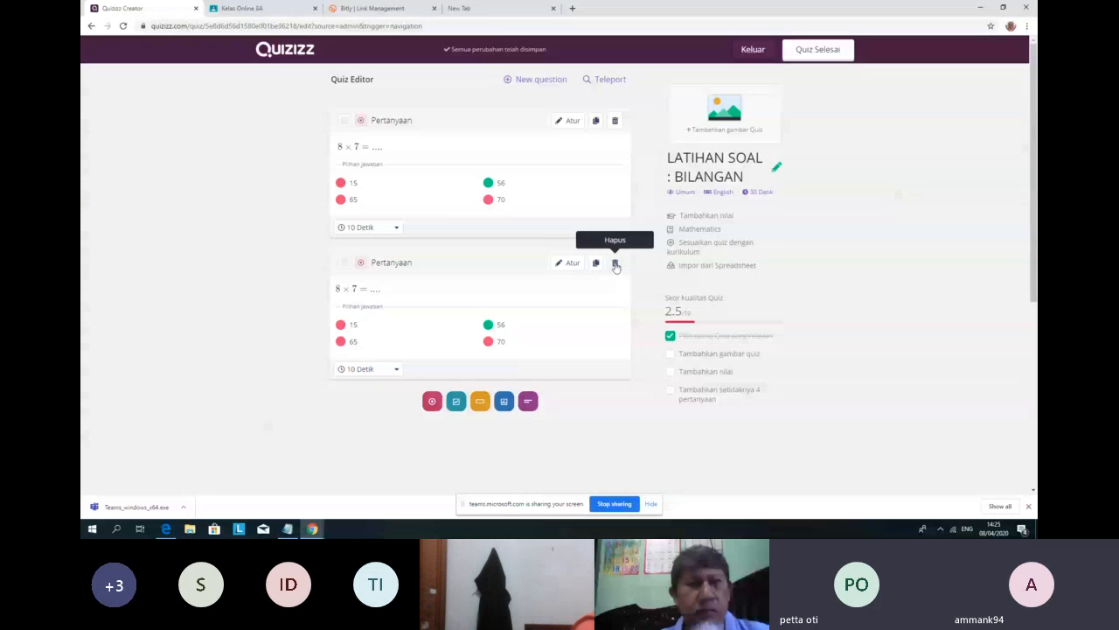
{"action": "left_click", "coordinate": [570, 264]}
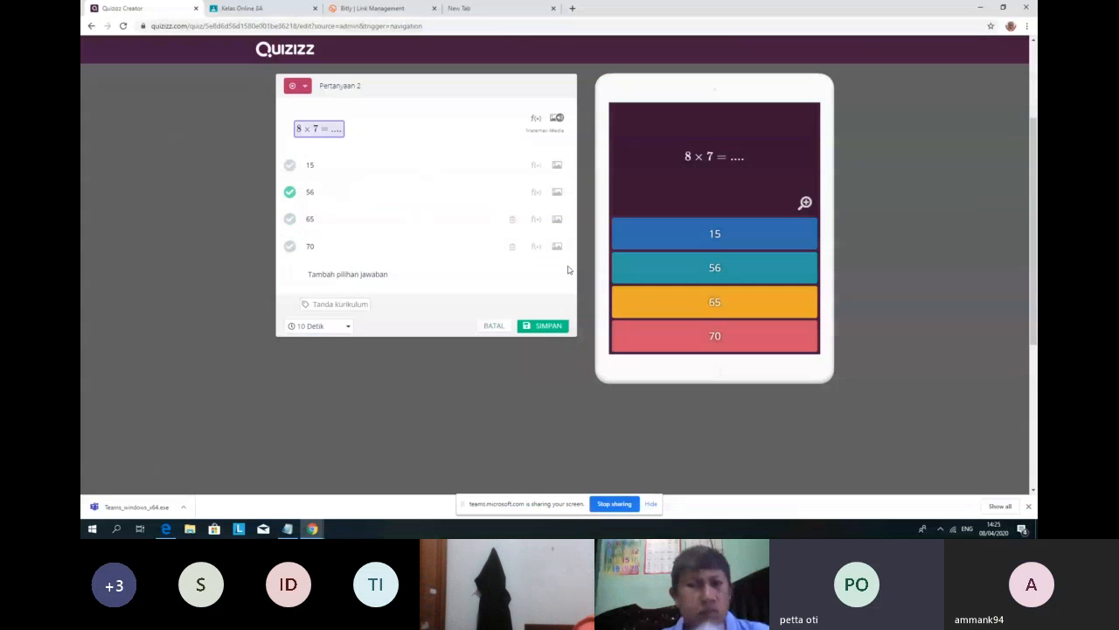
{"action": "left_click", "coordinate": [352, 276]}
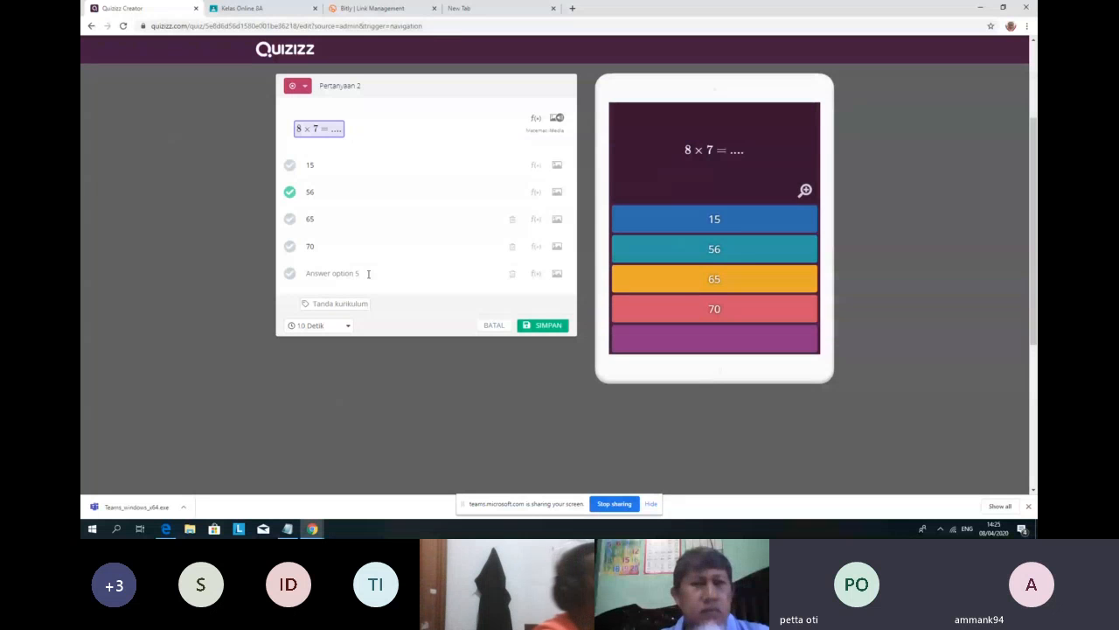
{"action": "left_click", "coordinate": [369, 272]}
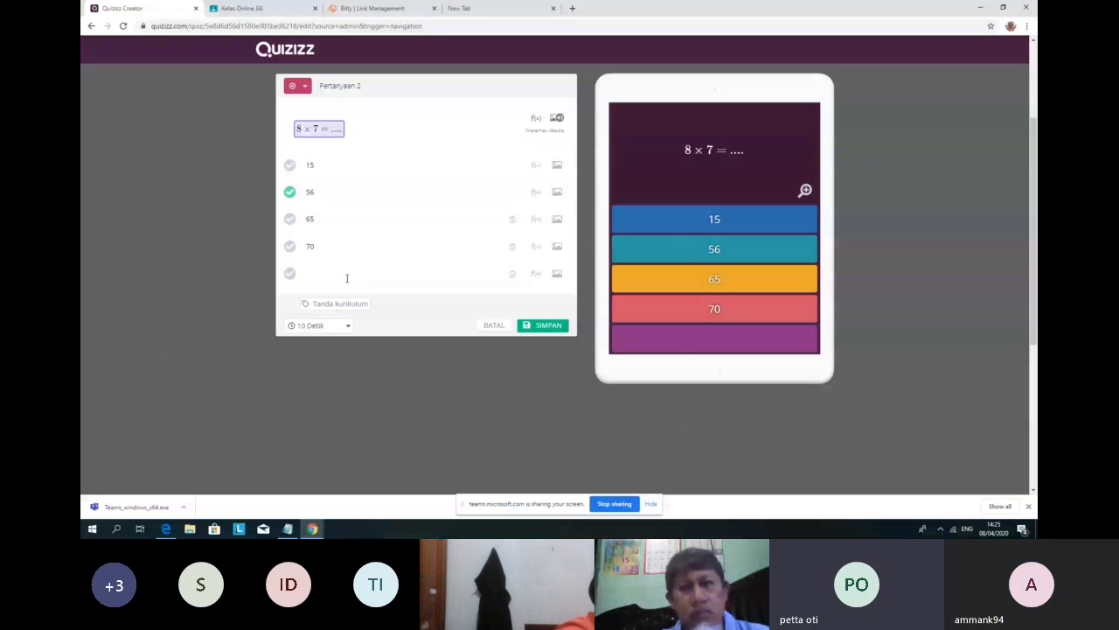
{"action": "left_click", "coordinate": [512, 275]}
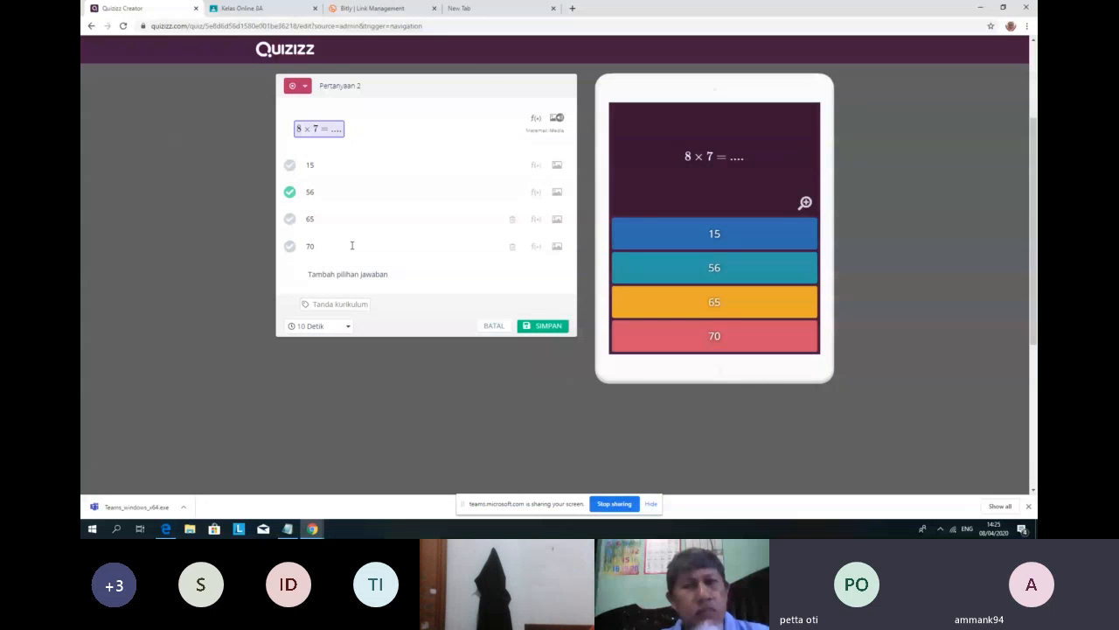
{"action": "left_click", "coordinate": [290, 218]}
{"action": "left_click", "coordinate": [289, 165]}
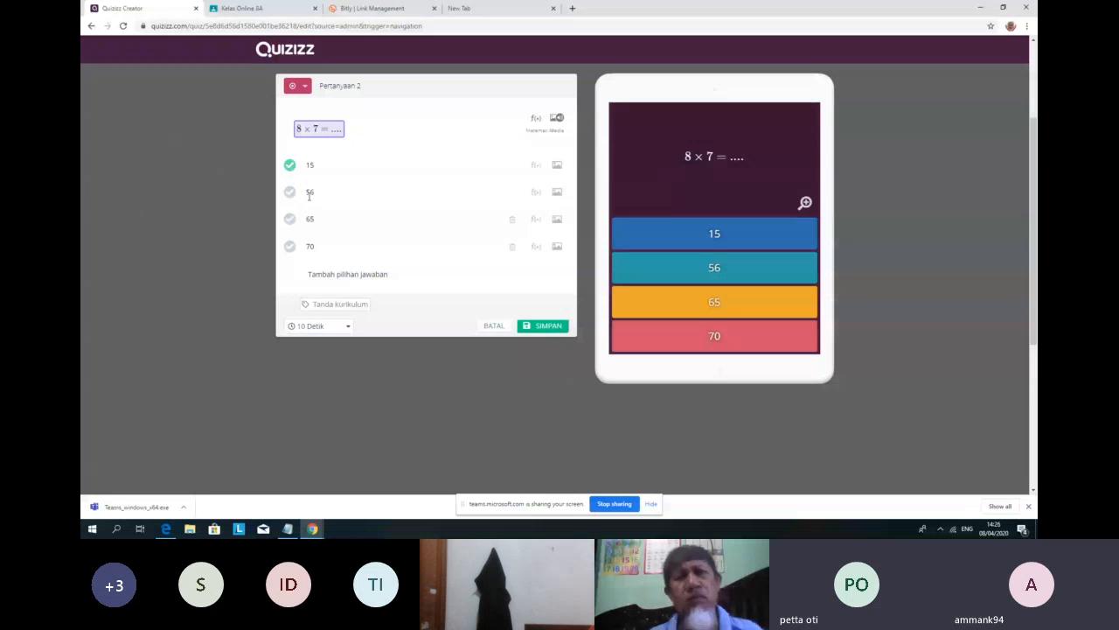
{"action": "left_click", "coordinate": [290, 193]}
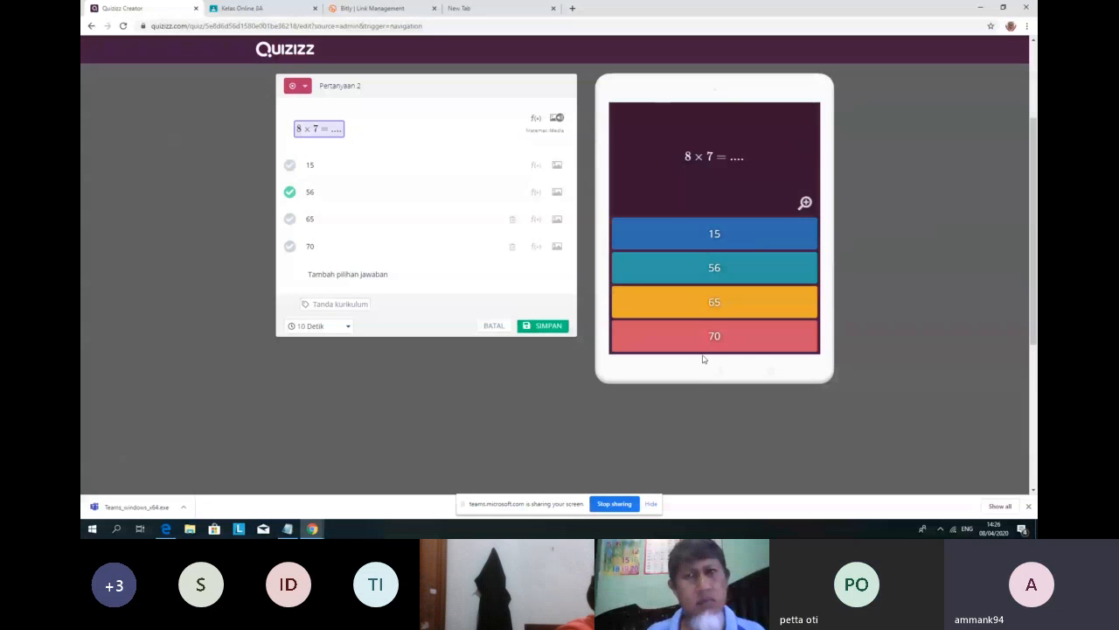
{"action": "left_click", "coordinate": [549, 325]}
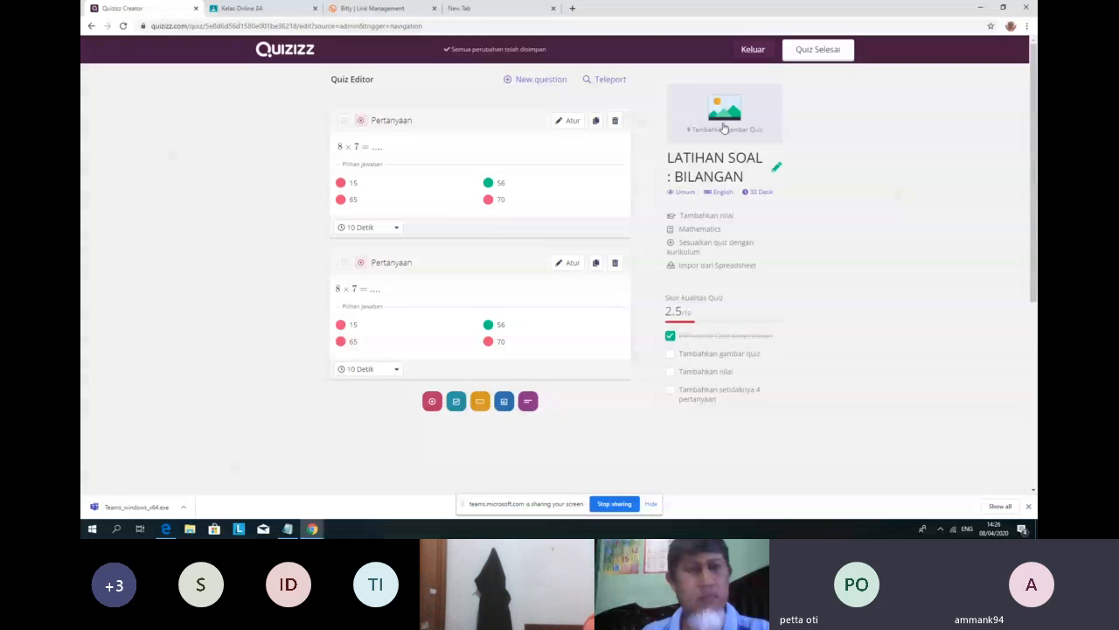
Step: Upload the 'logo mATH' image from the computer as the quiz cover picture
{"action": "left_click", "coordinate": [723, 128]}
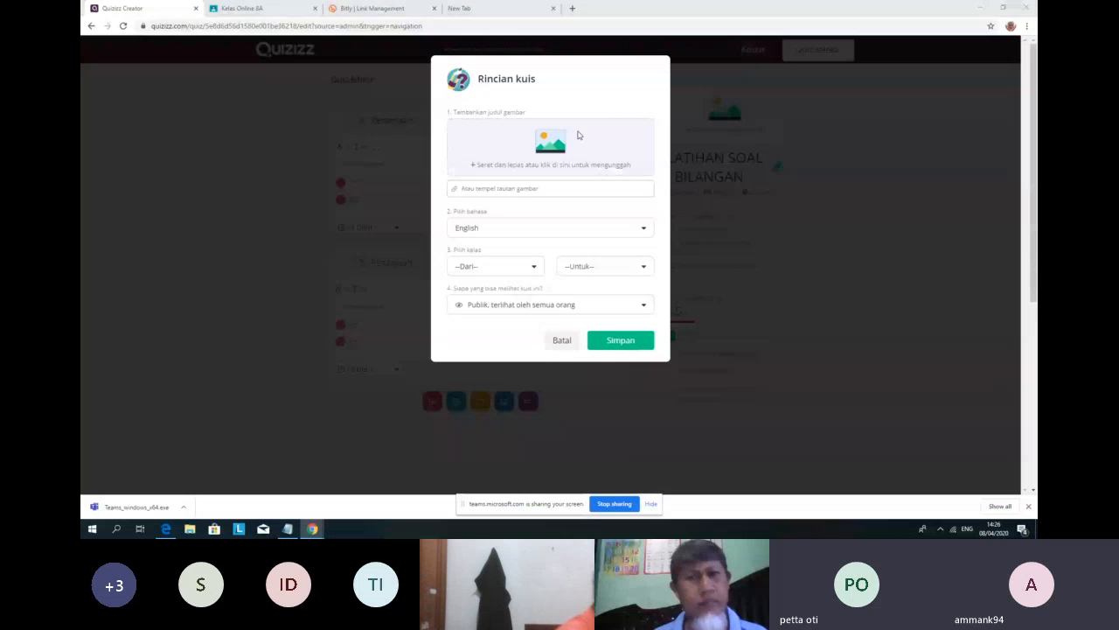
{"action": "left_click", "coordinate": [577, 135]}
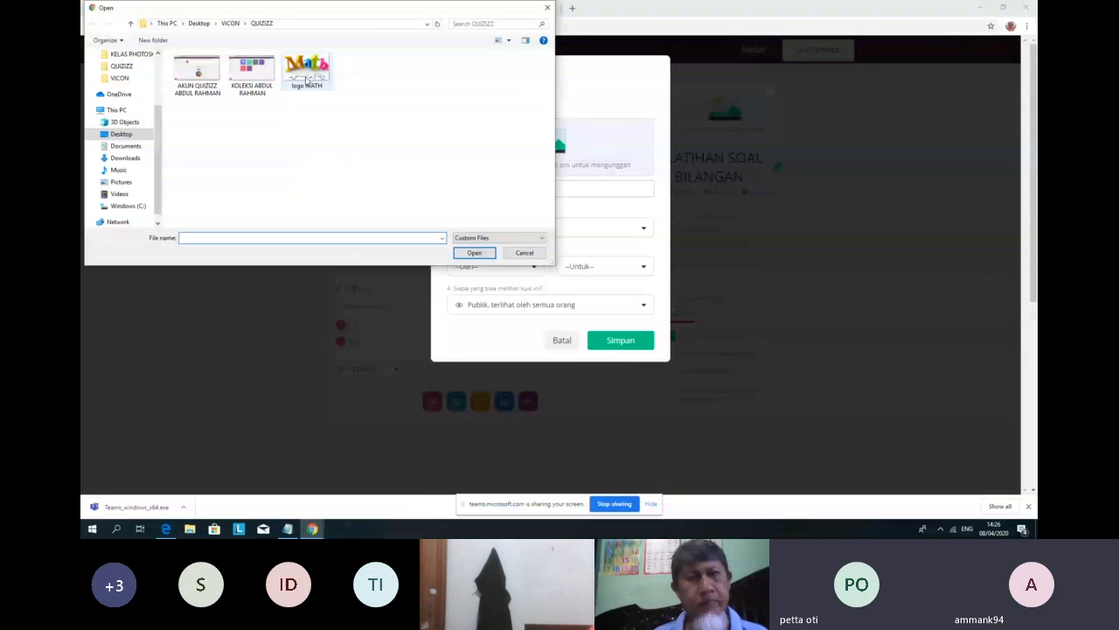
{"action": "left_click", "coordinate": [306, 77]}
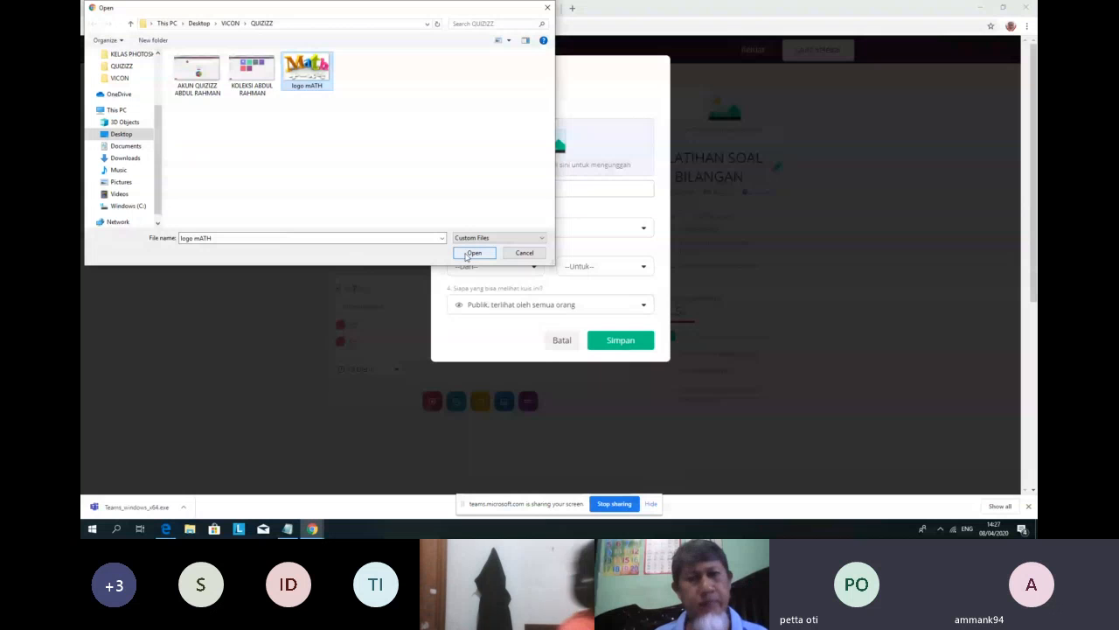
{"action": "left_click", "coordinate": [473, 252]}
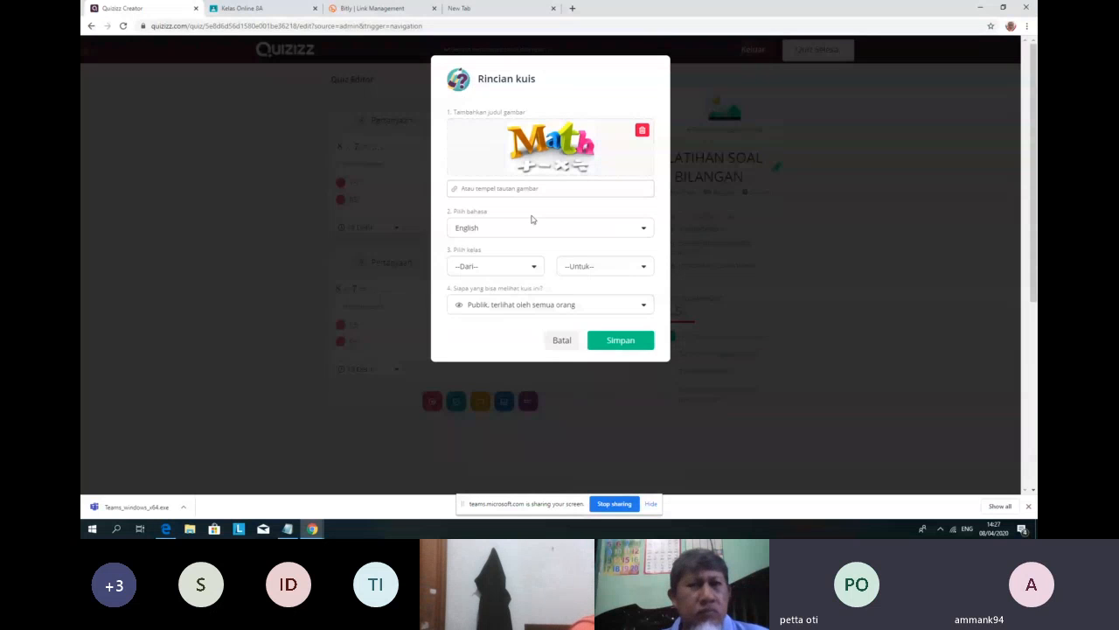
Step: Set the quiz language to Indonesian
{"action": "left_click", "coordinate": [628, 232]}
{"action": "scroll", "coordinate": [548, 288], "scroll_direction": "down", "scroll_amount": 10}
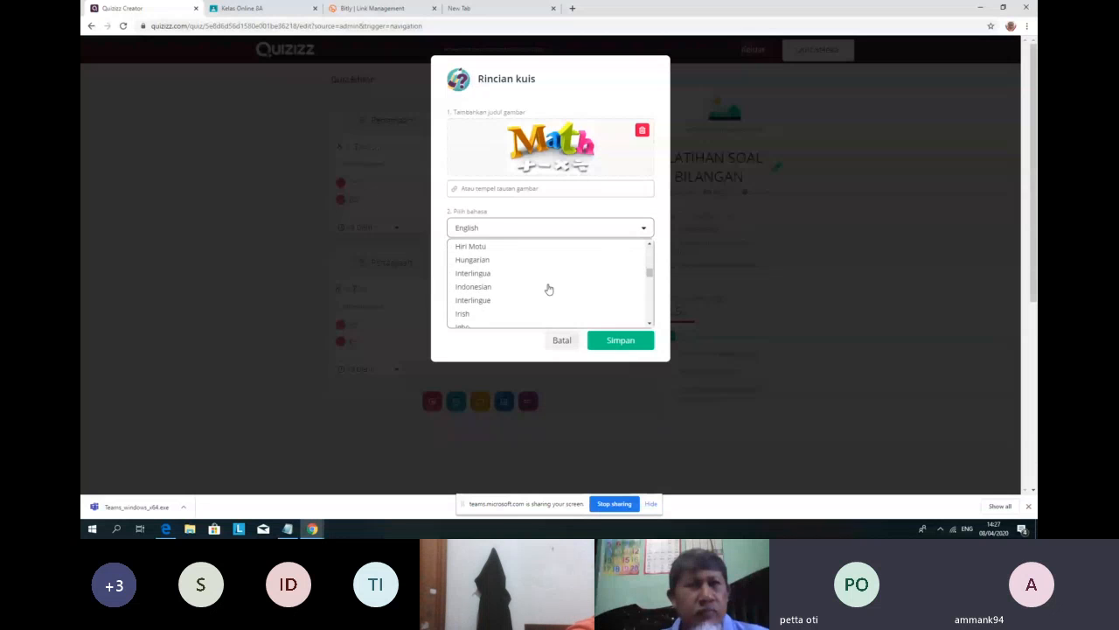
{"action": "left_click", "coordinate": [489, 289]}
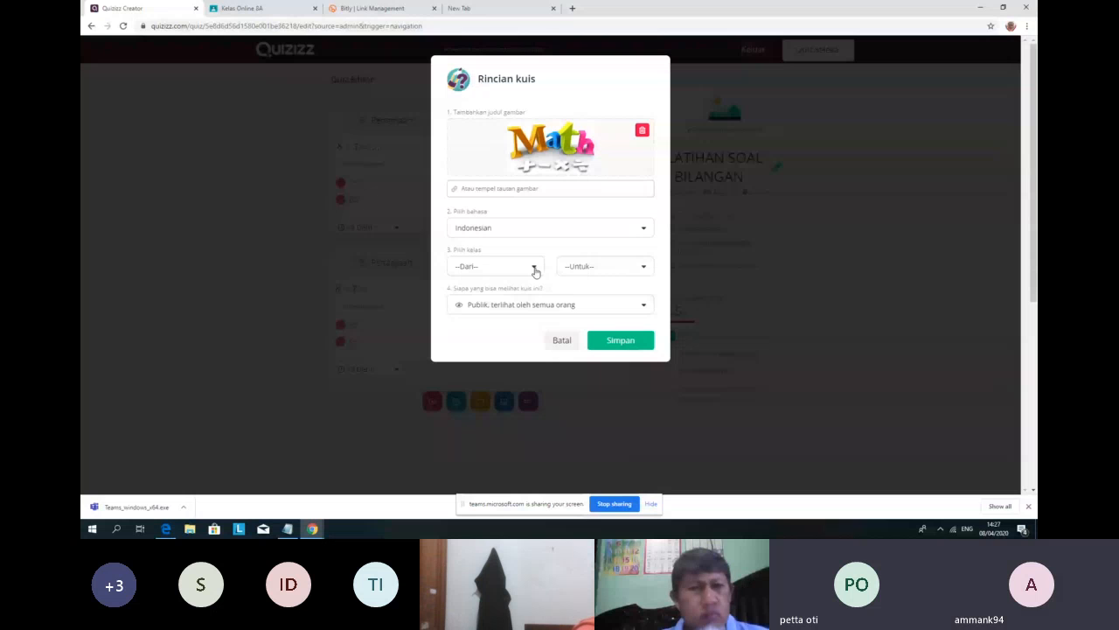
Step: Set the starting grade to 8th and keep the quiz visibility public
{"action": "left_click", "coordinate": [535, 272]}
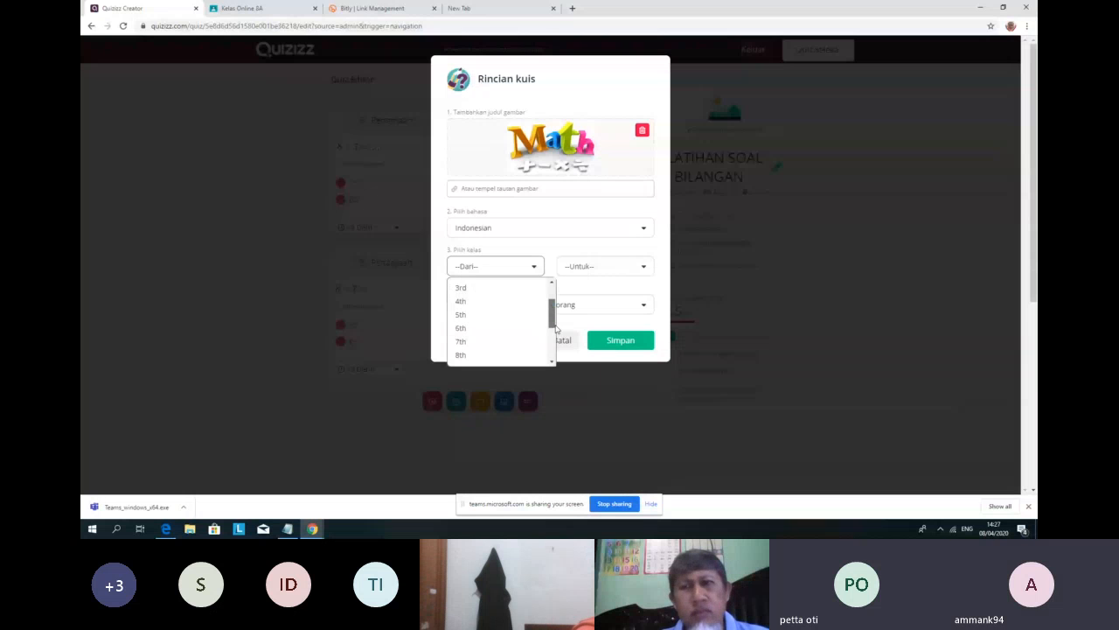
{"action": "scroll", "coordinate": [556, 329], "scroll_direction": "down", "scroll_amount": 1}
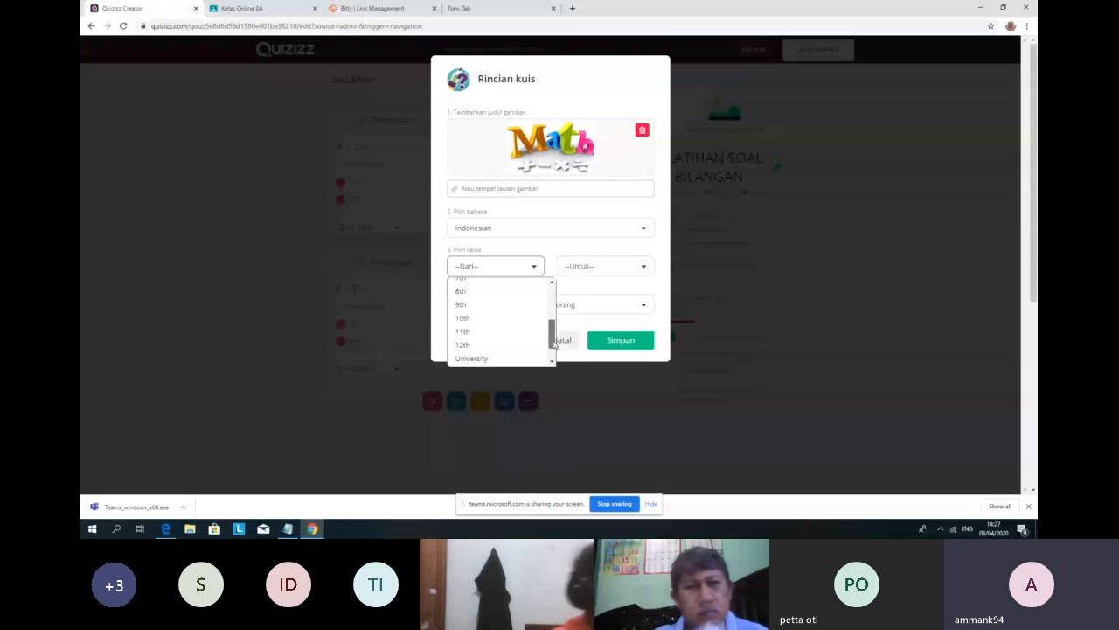
{"action": "left_click", "coordinate": [476, 328]}
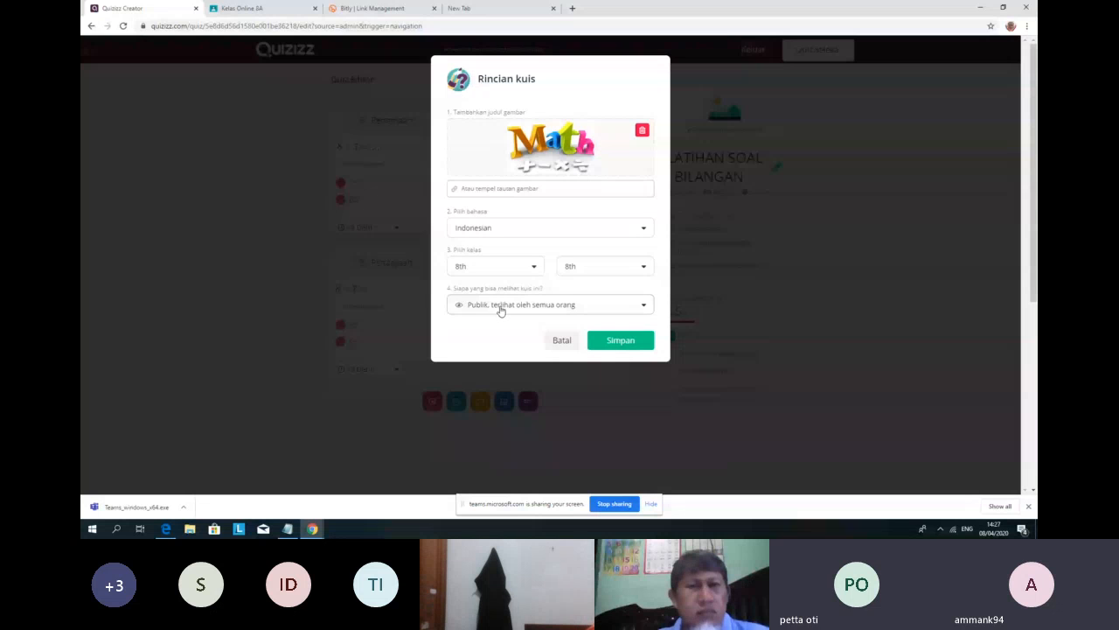
{"action": "left_click", "coordinate": [501, 308]}
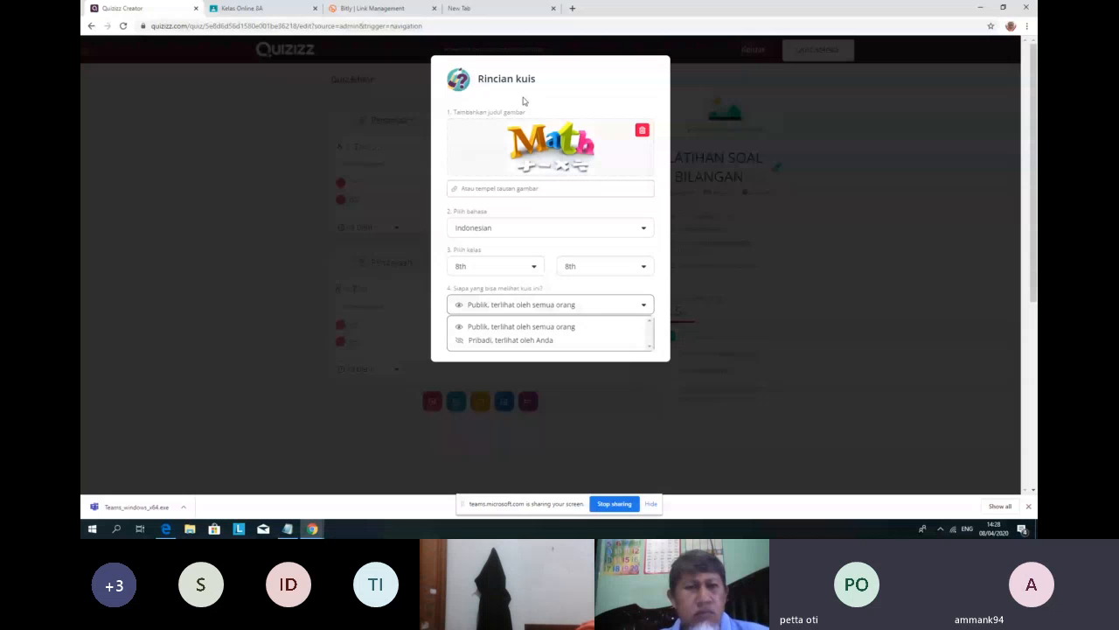
{"action": "left_click", "coordinate": [547, 308]}
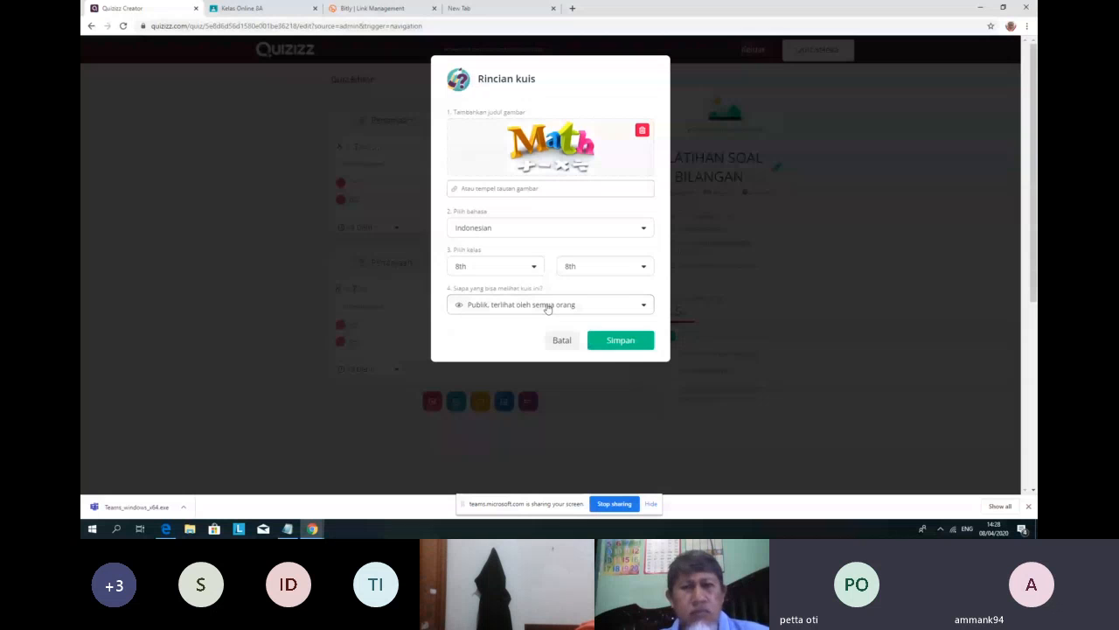
Step: Set the grade range so both starting and ending grades are 8th
{"action": "left_click", "coordinate": [490, 271]}
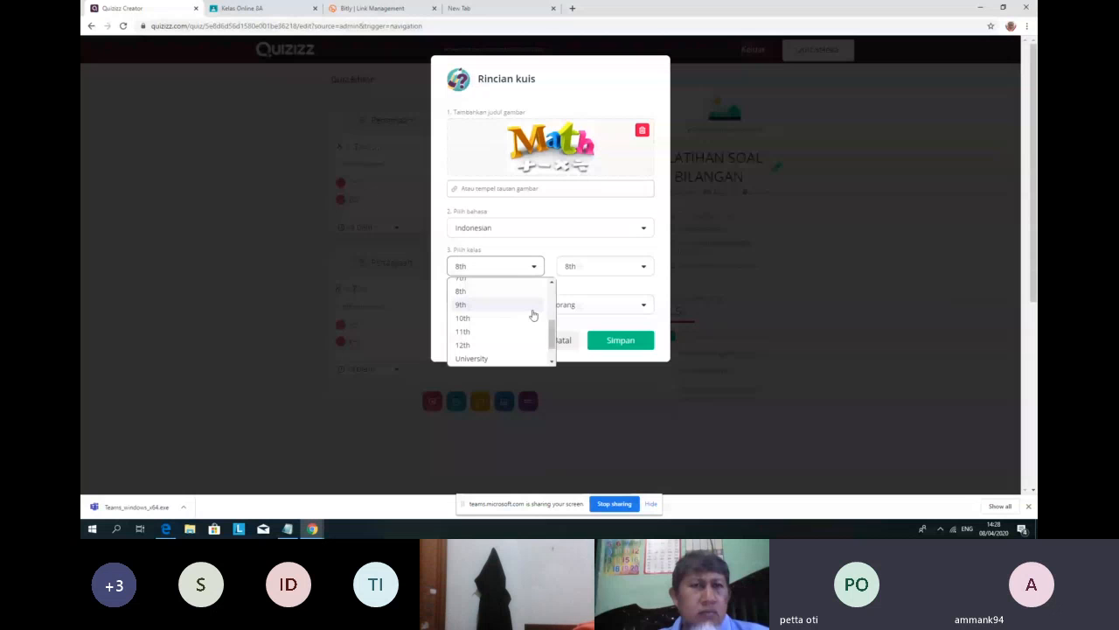
{"action": "scroll", "coordinate": [533, 328], "scroll_direction": "up", "scroll_amount": 2}
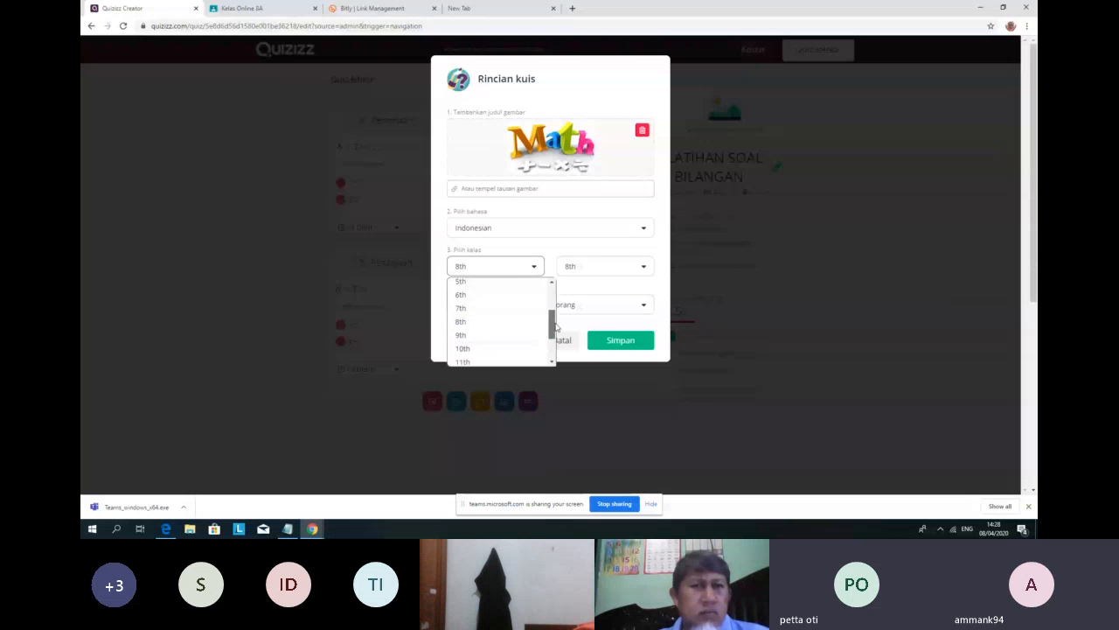
{"action": "left_click", "coordinate": [483, 336]}
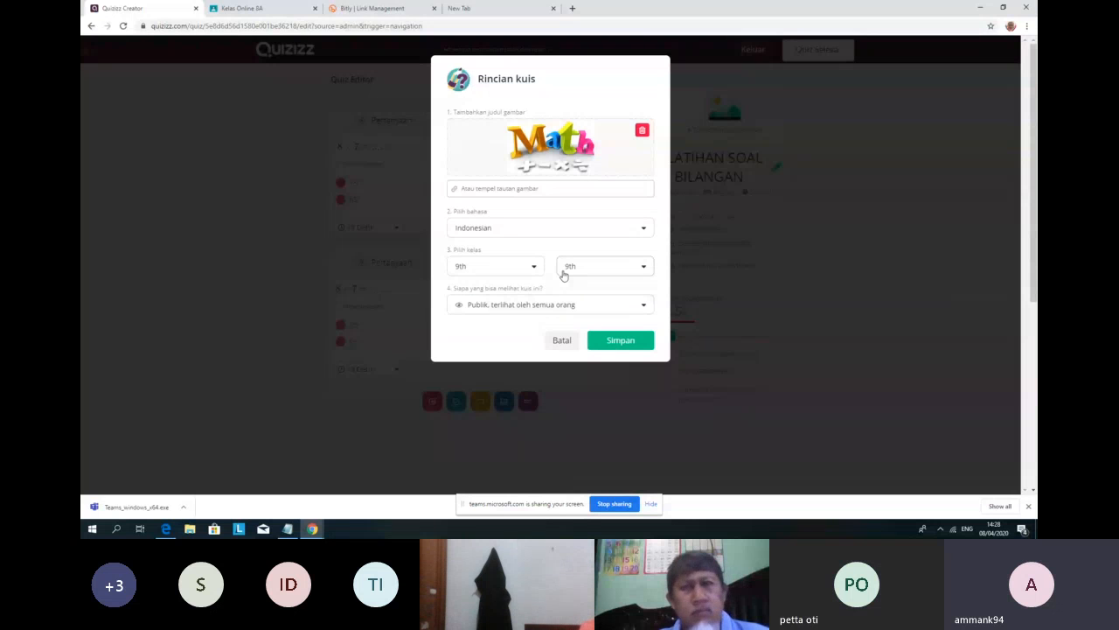
{"action": "left_click", "coordinate": [530, 272]}
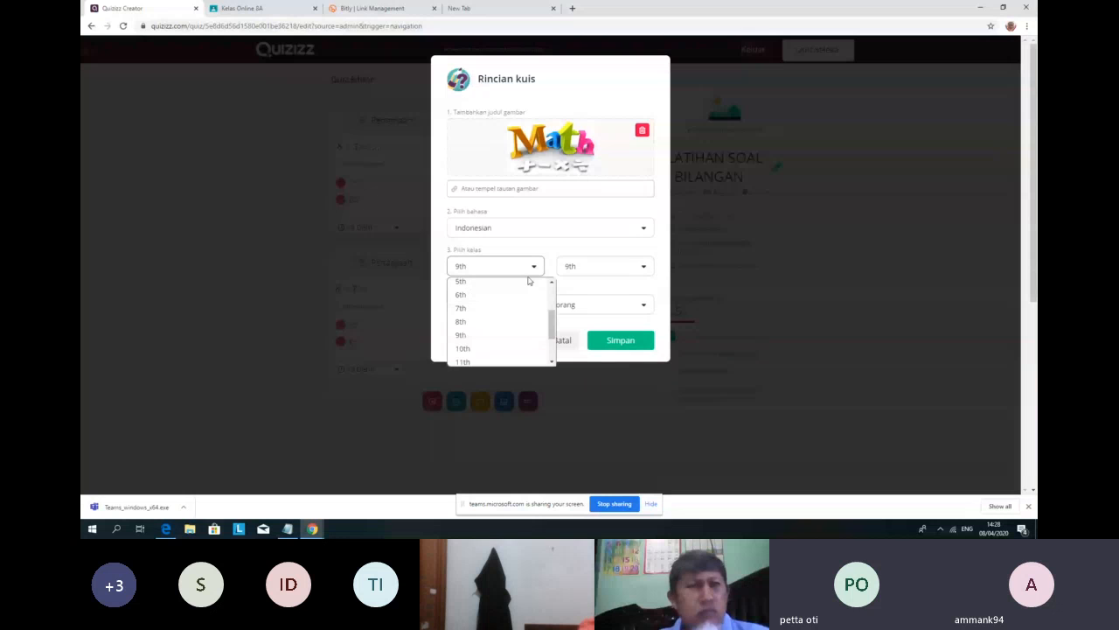
{"action": "left_click", "coordinate": [505, 322]}
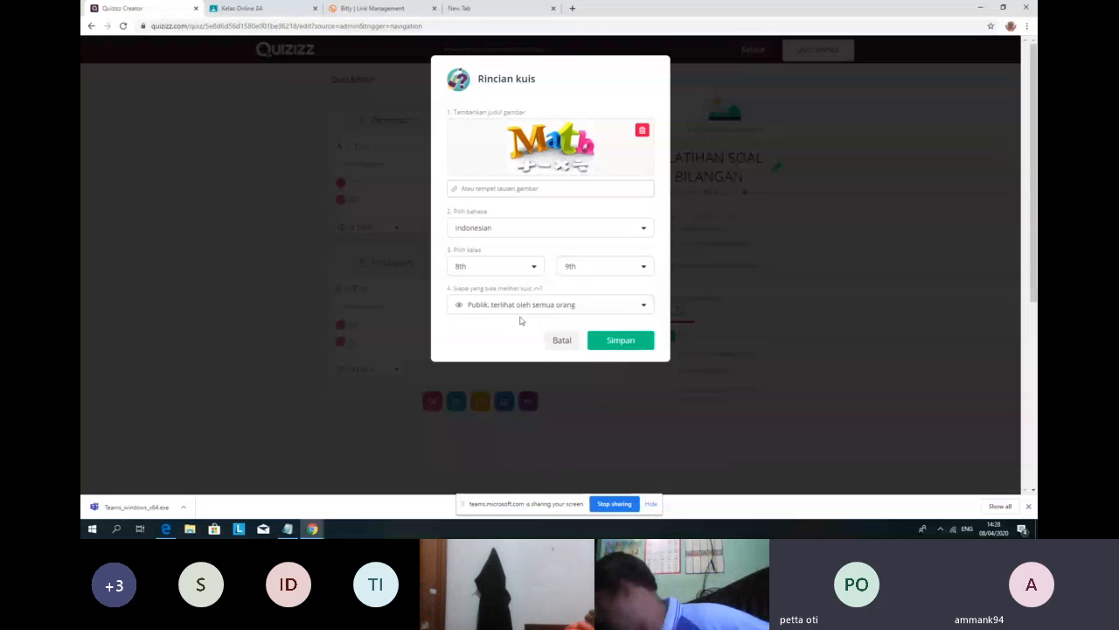
{"action": "left_click", "coordinate": [578, 270]}
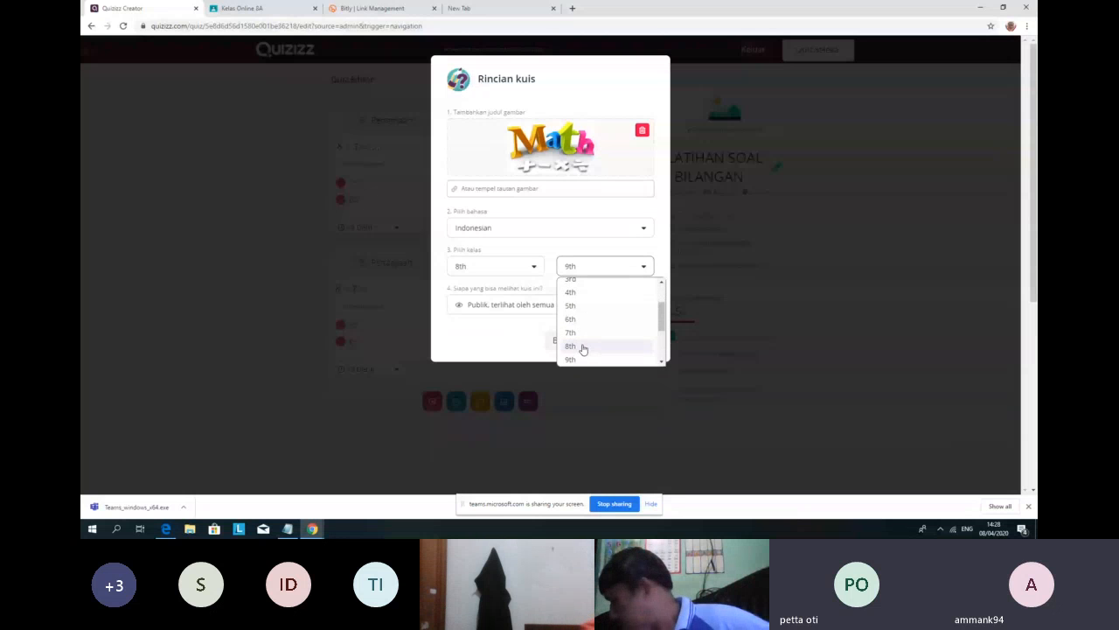
{"action": "left_click", "coordinate": [583, 346]}
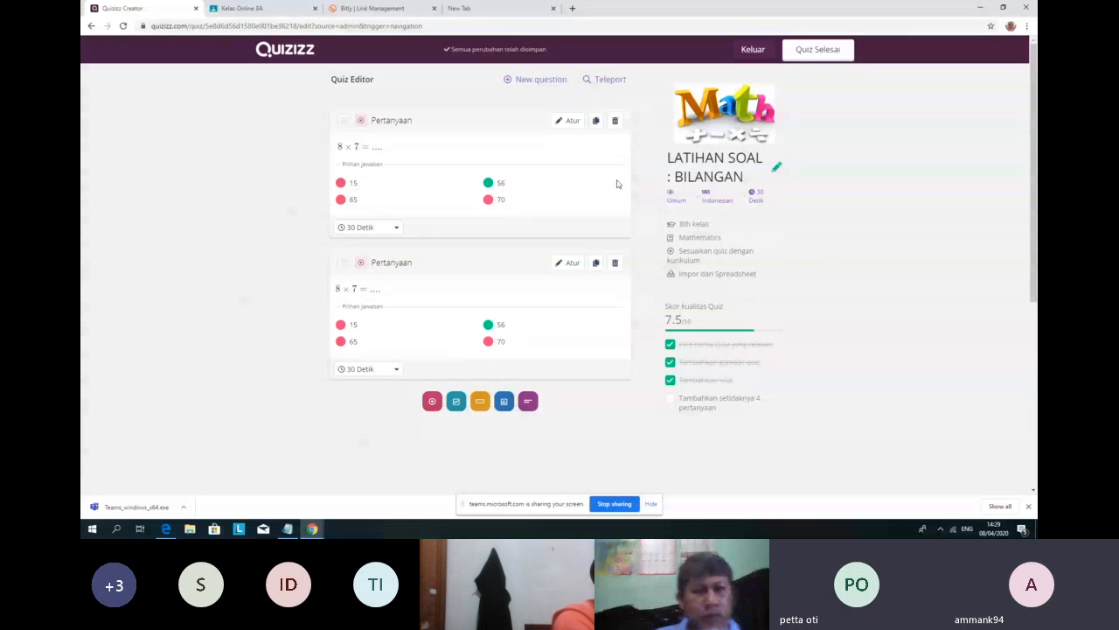
Step: Teleport the -9x4 question (answers -36, -24, 24, 36) from the public LATIHAN SOAL BILANGAN quiz
{"action": "left_click", "coordinate": [598, 88]}
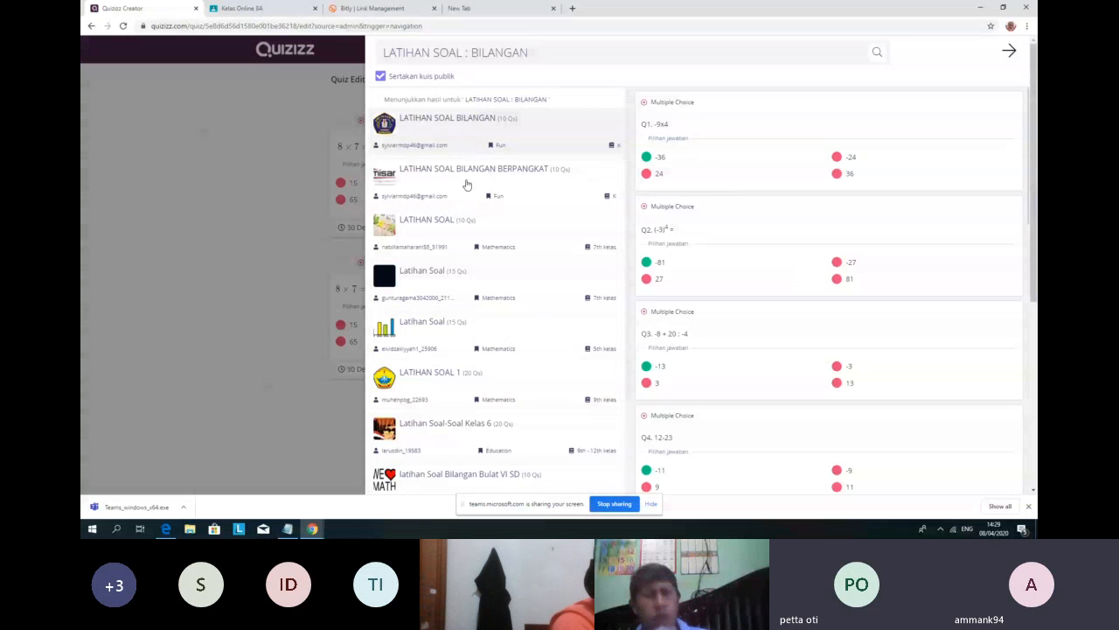
{"action": "left_click", "coordinate": [466, 185]}
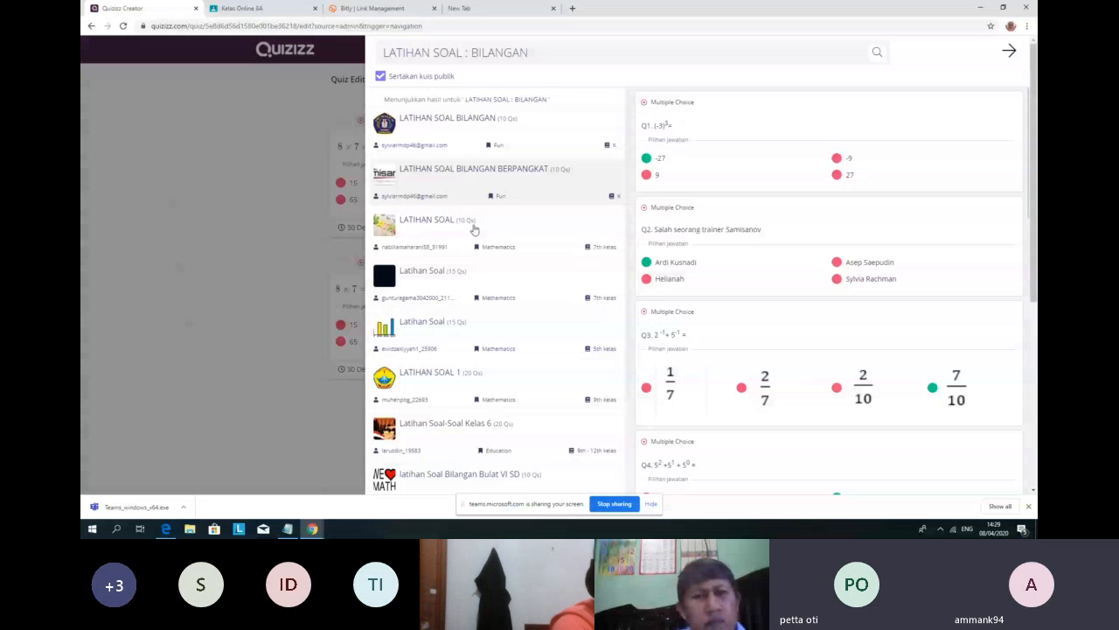
{"action": "left_click", "coordinate": [472, 280]}
{"action": "left_click", "coordinate": [505, 124]}
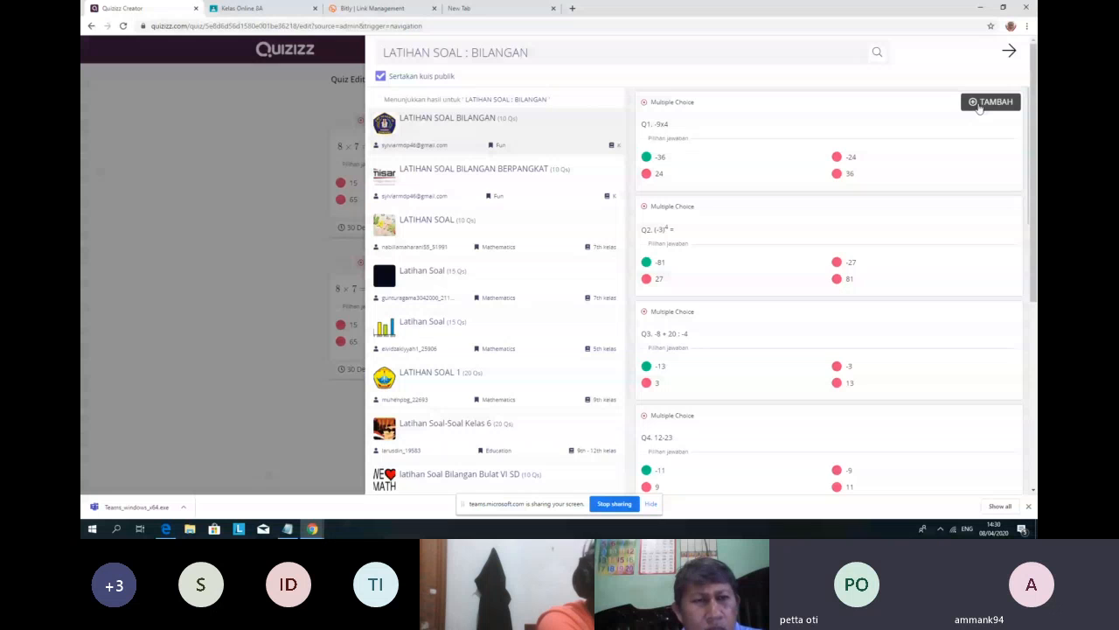
{"action": "left_click", "coordinate": [981, 102]}
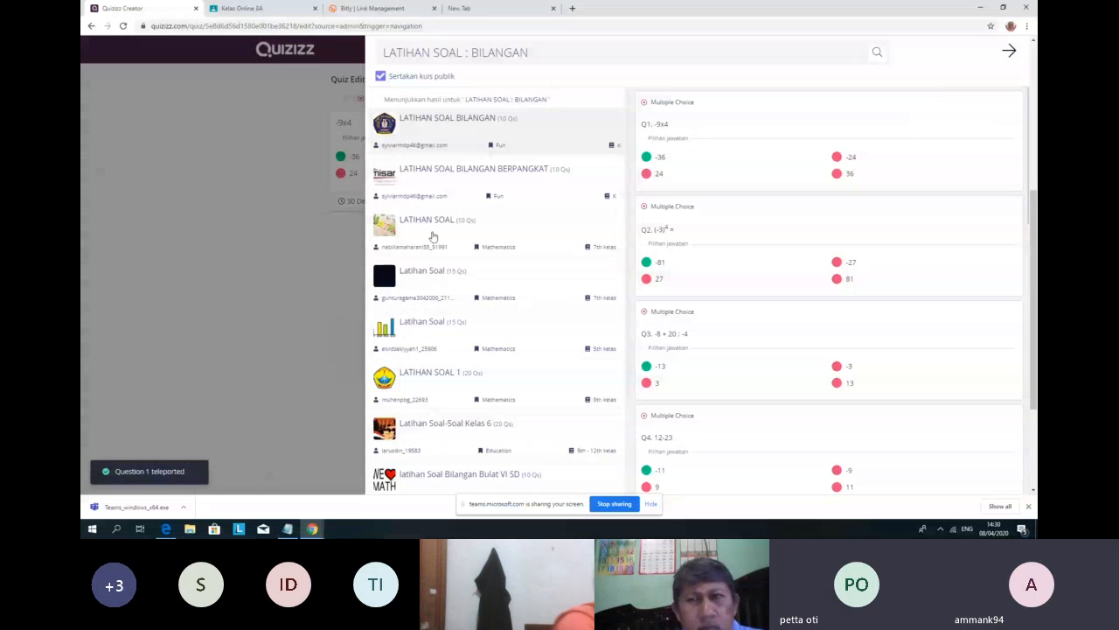
Step: Close the Teleport search and scroll through the quiz's questions to review them
{"action": "left_click", "coordinate": [333, 253]}
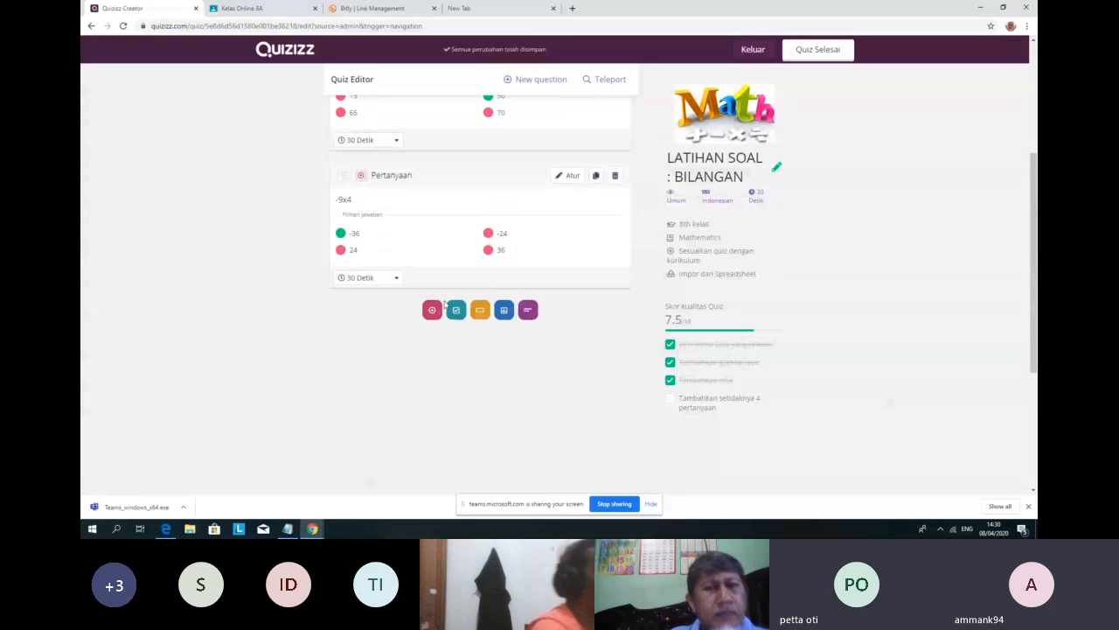
{"action": "scroll", "coordinate": [444, 298], "scroll_direction": "up", "scroll_amount": 3}
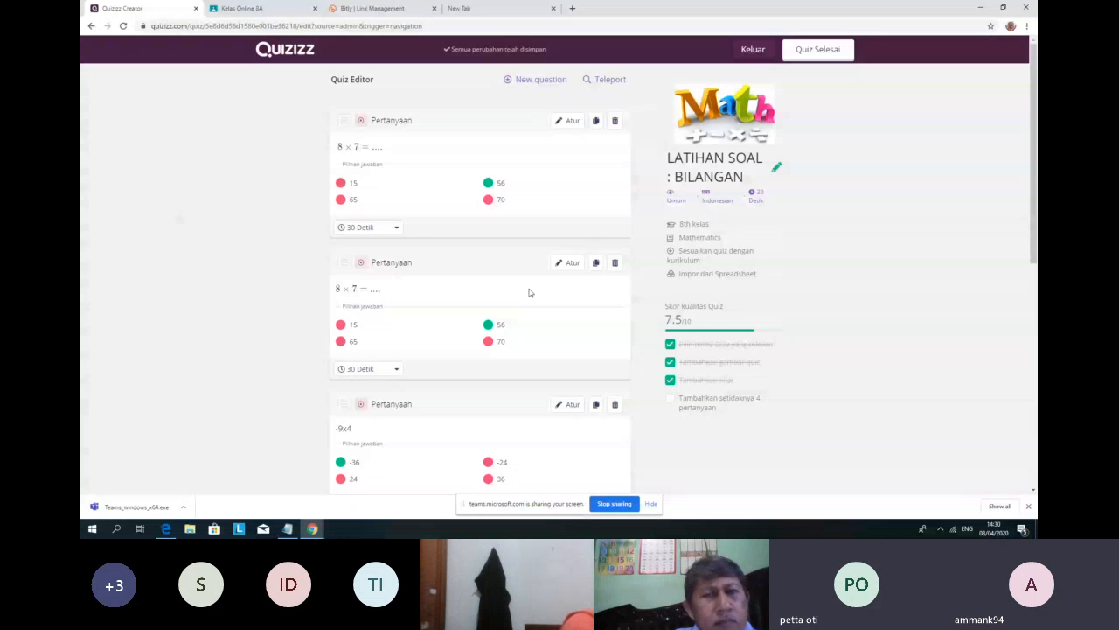
{"action": "scroll", "coordinate": [428, 293], "scroll_direction": "down", "scroll_amount": 1}
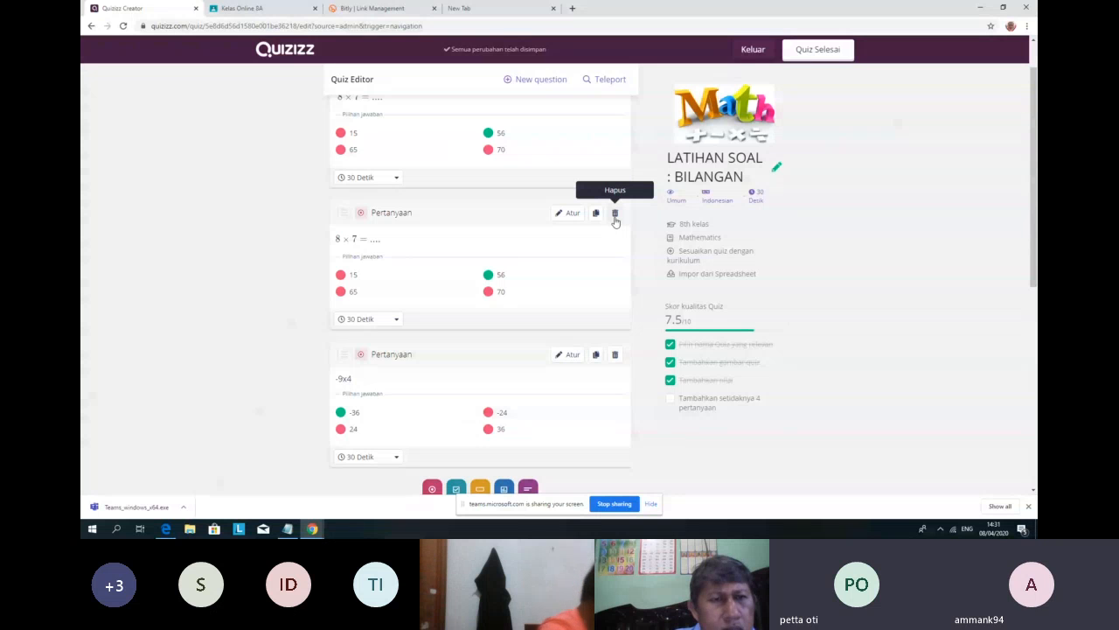
{"action": "left_click", "coordinate": [614, 216]}
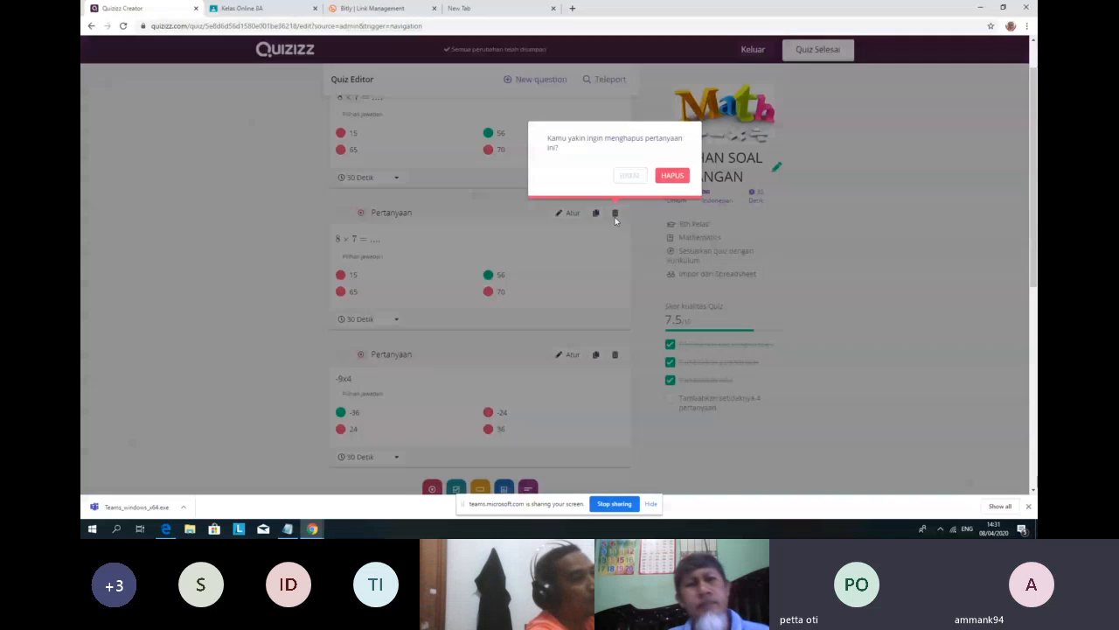
{"action": "left_click", "coordinate": [670, 176]}
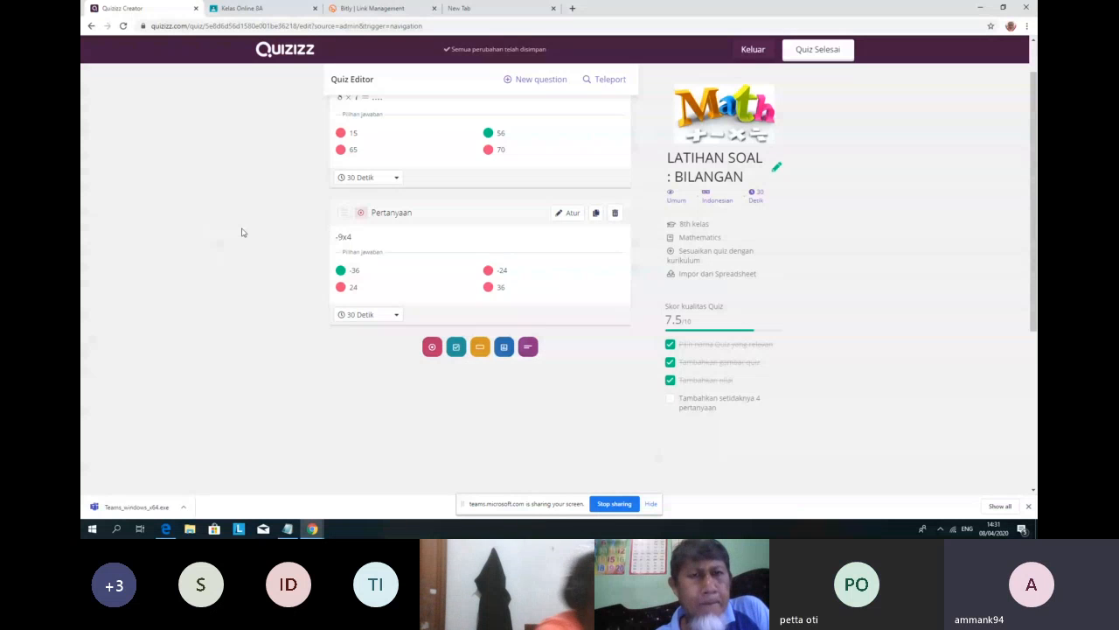
{"action": "scroll", "coordinate": [470, 312], "scroll_direction": "up", "scroll_amount": 1}
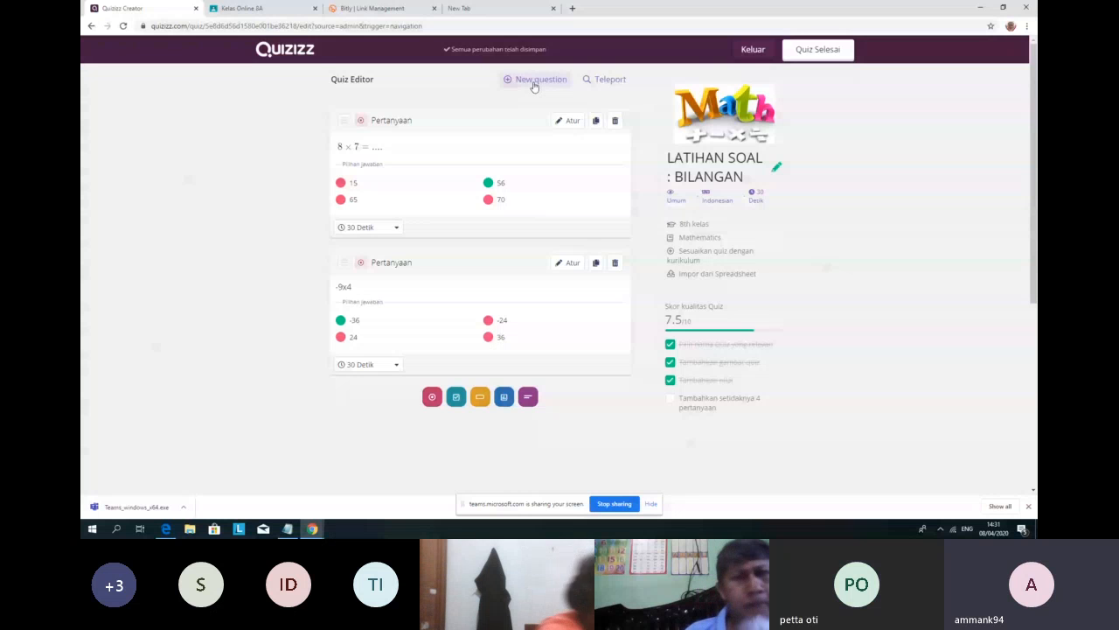
Step: Add a checkbox question reading 'Guru matematika yang mengajar di SMP YPS Singkole adalah ....'
{"action": "left_click", "coordinate": [535, 82]}
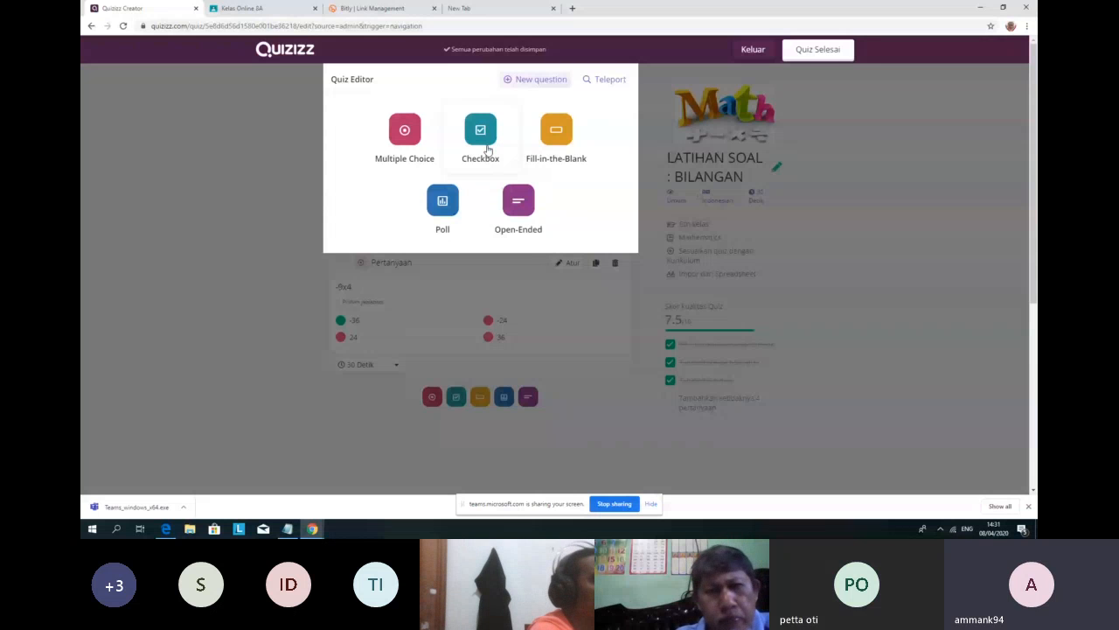
{"action": "left_click", "coordinate": [488, 150]}
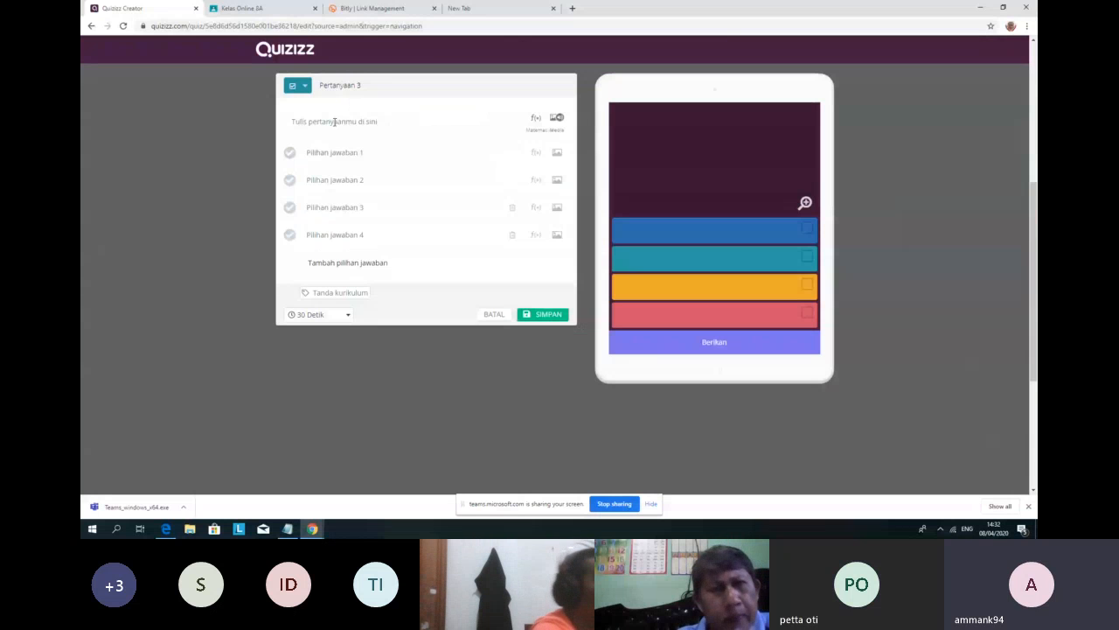
{"action": "left_click", "coordinate": [335, 123]}
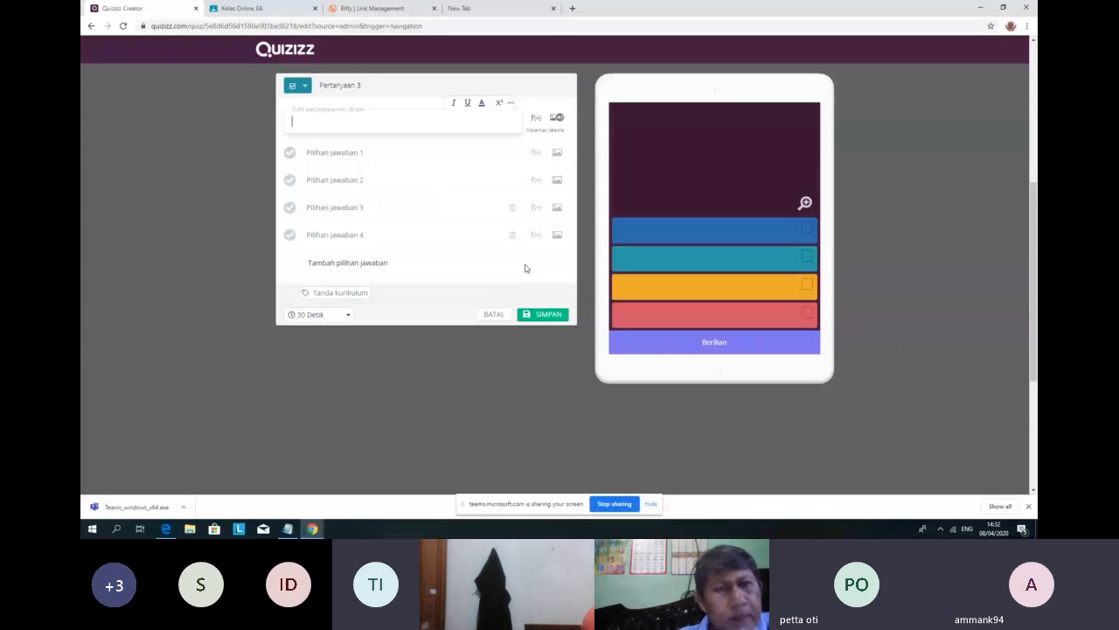
{"action": "type", "text": "matematika"}
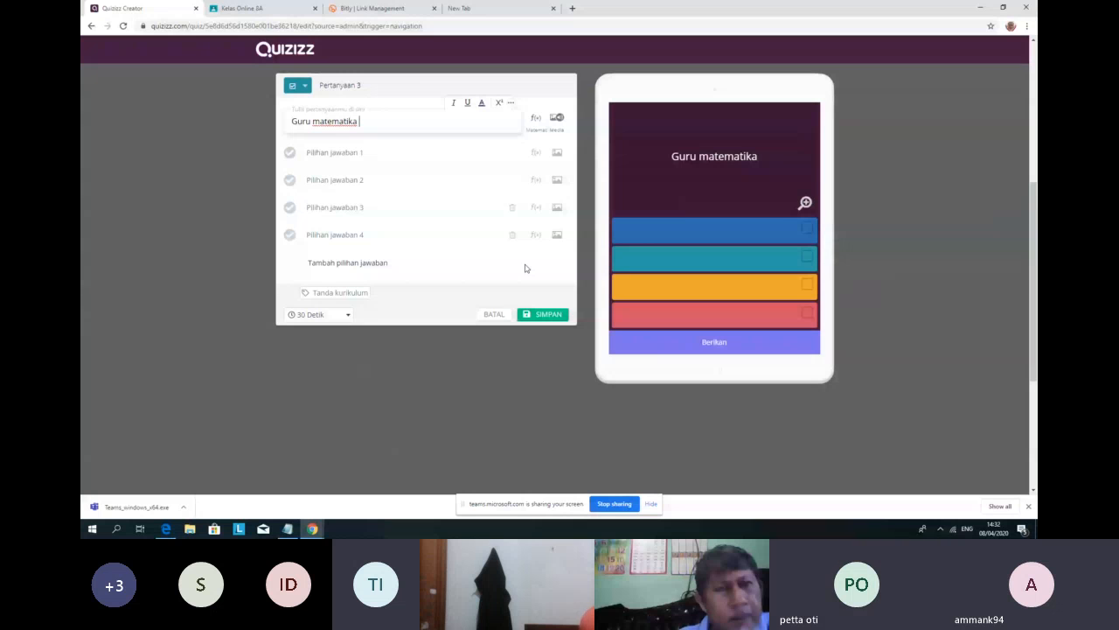
{"action": "type", "text": " yang mengajar di"}
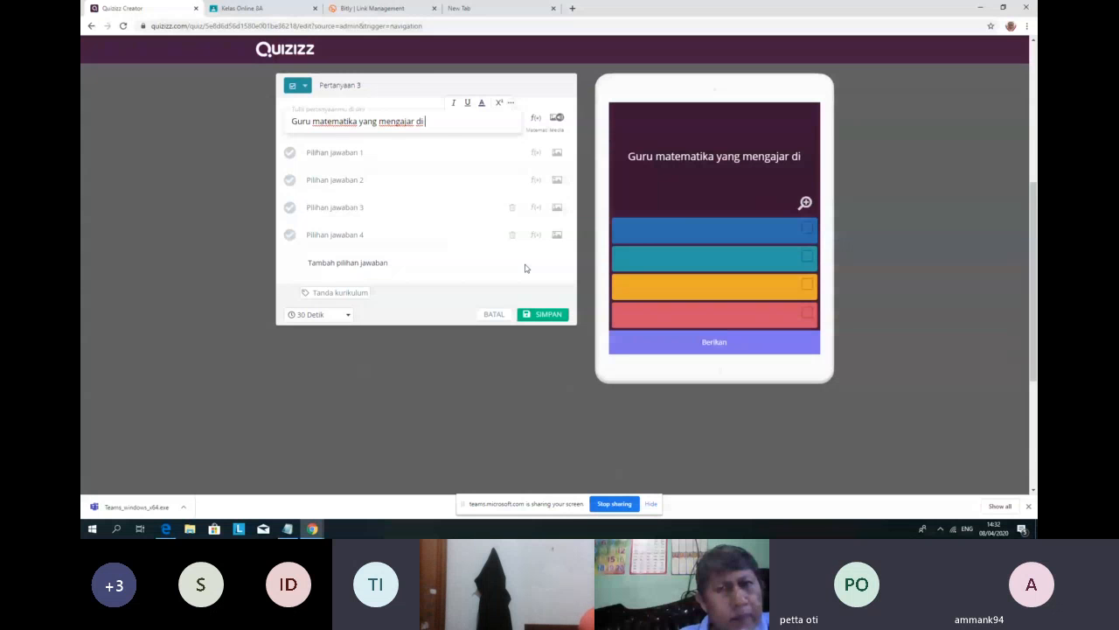
{"action": "type", "text": " SMP YP"}
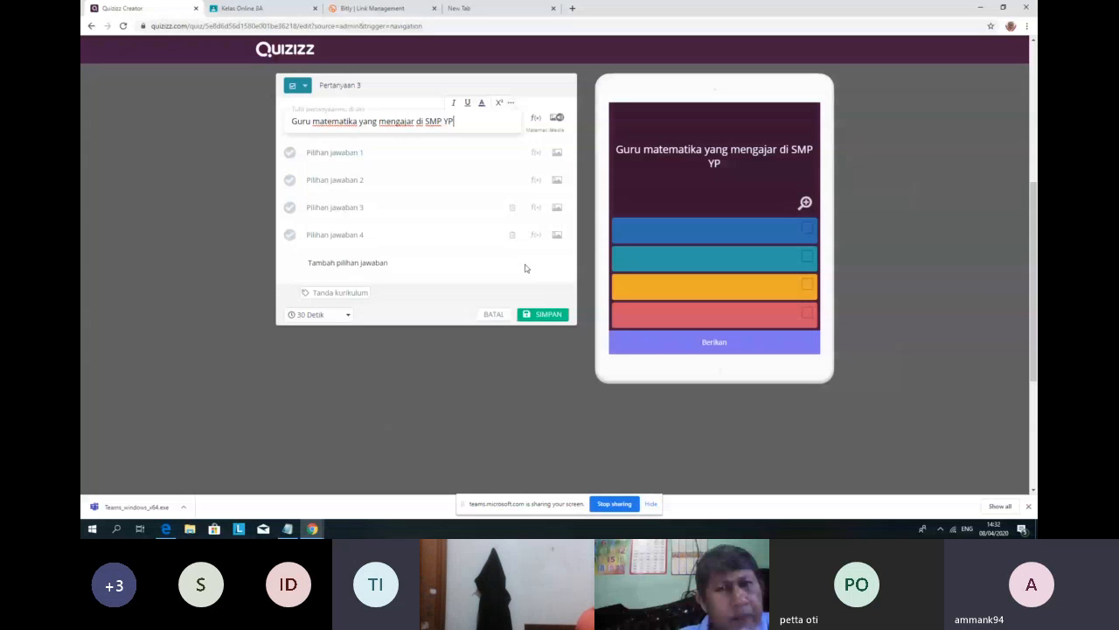
{"action": "type", "text": "S Singkole adalah ...."}
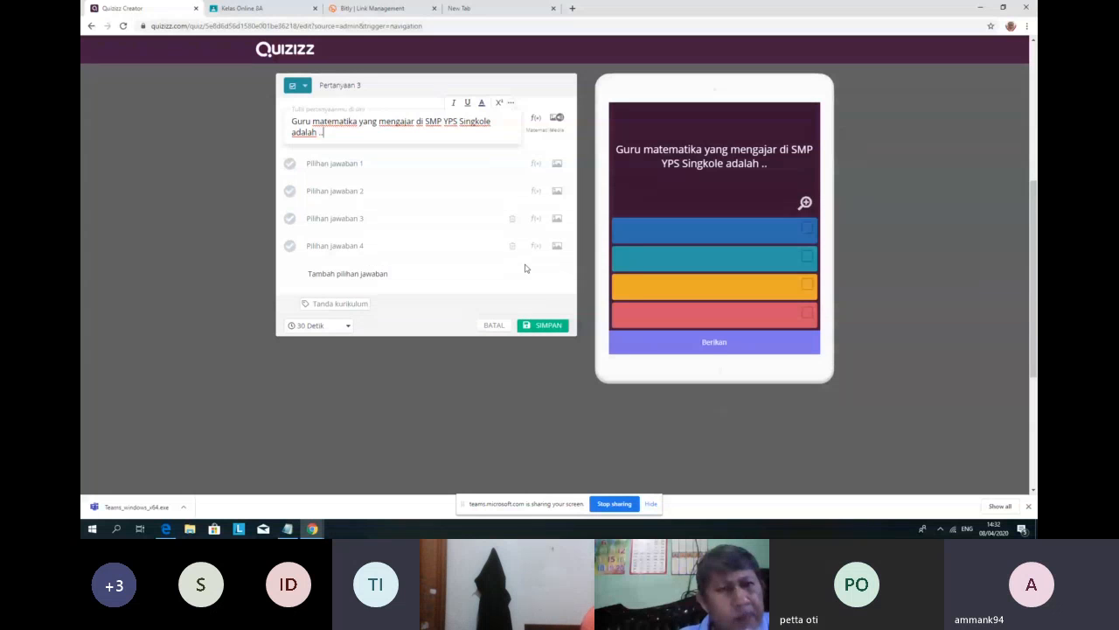
Step: Fill answer choices 1–4 with four teachers' full names, correcting typos along the way
{"action": "left_click", "coordinate": [371, 166]}
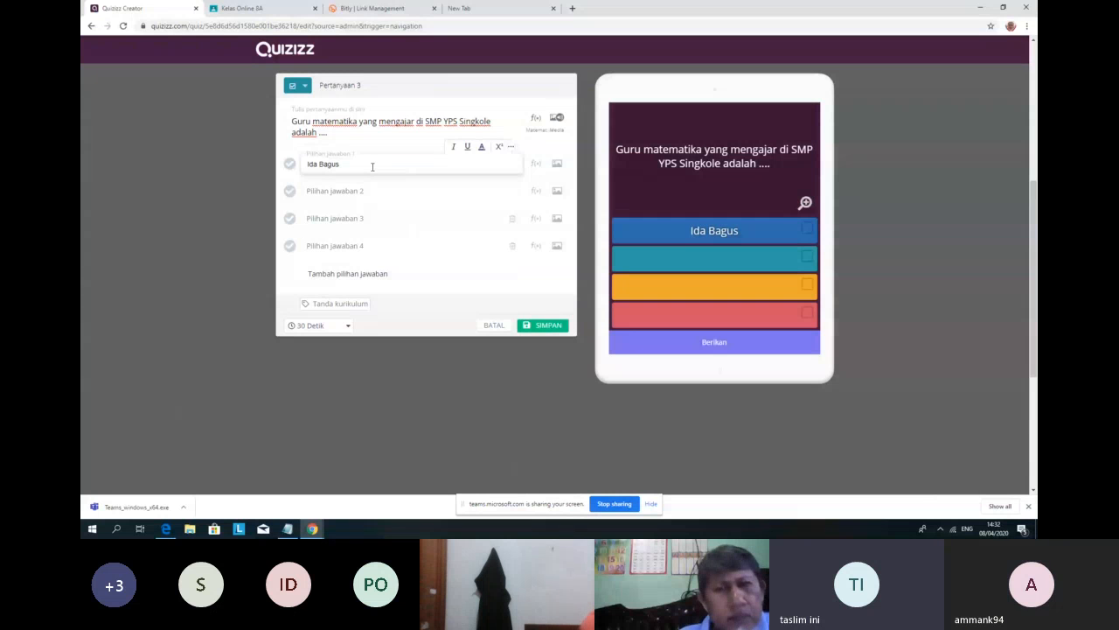
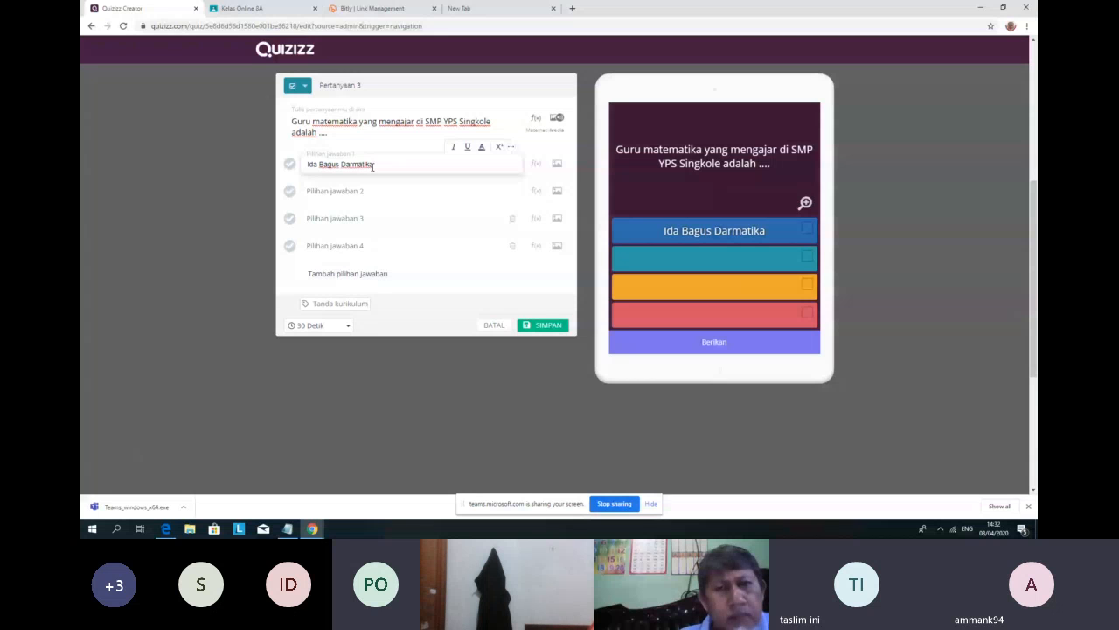
{"action": "left_click", "coordinate": [372, 193]}
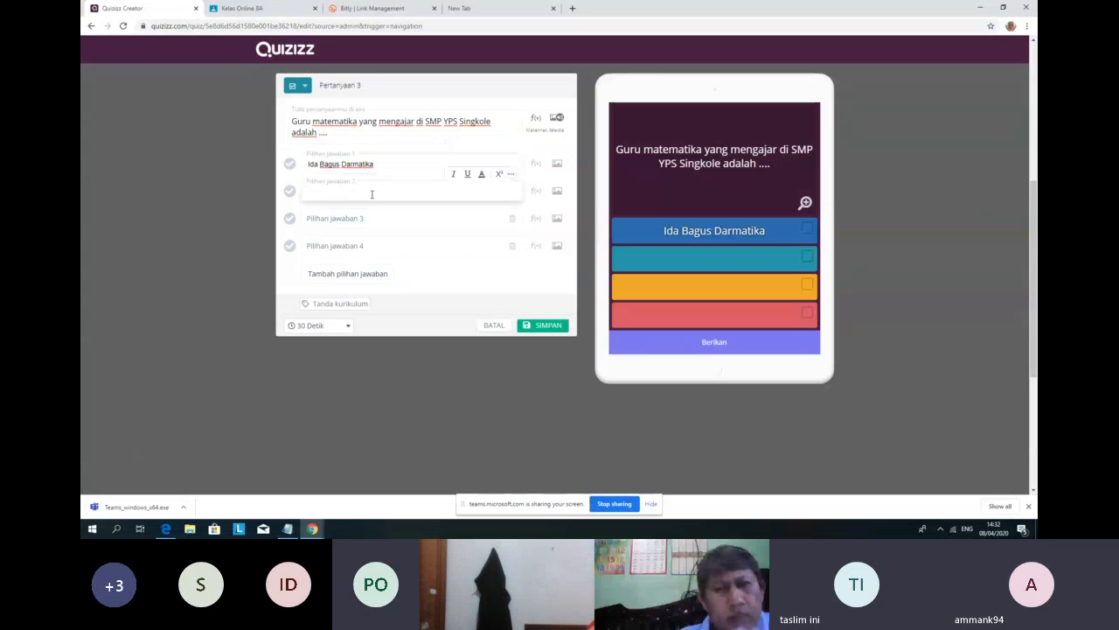
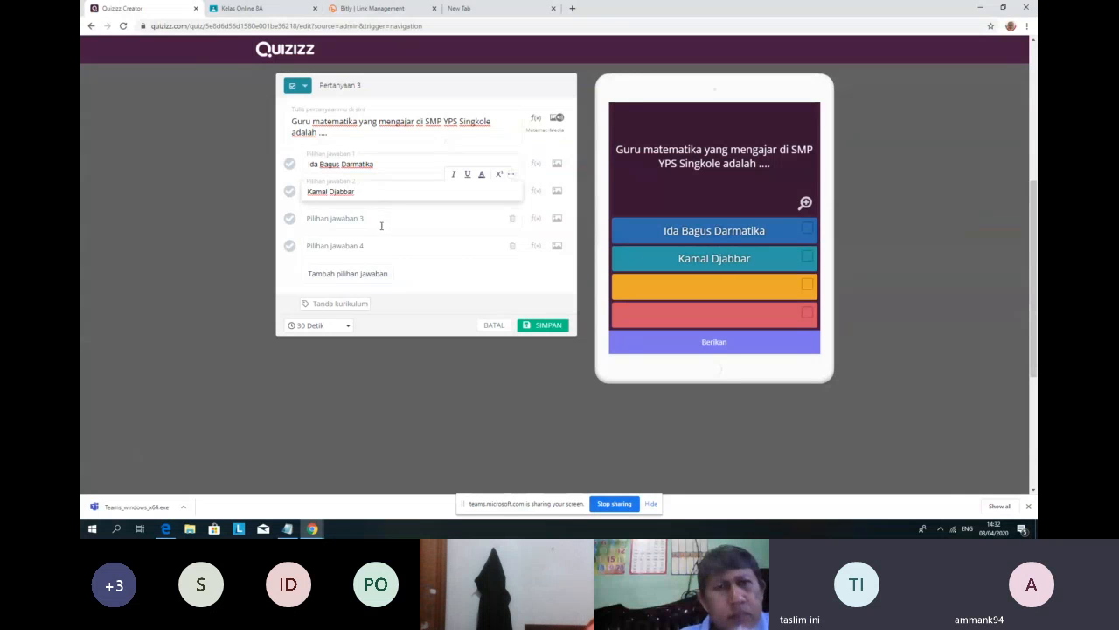
{"action": "left_click", "coordinate": [382, 222]}
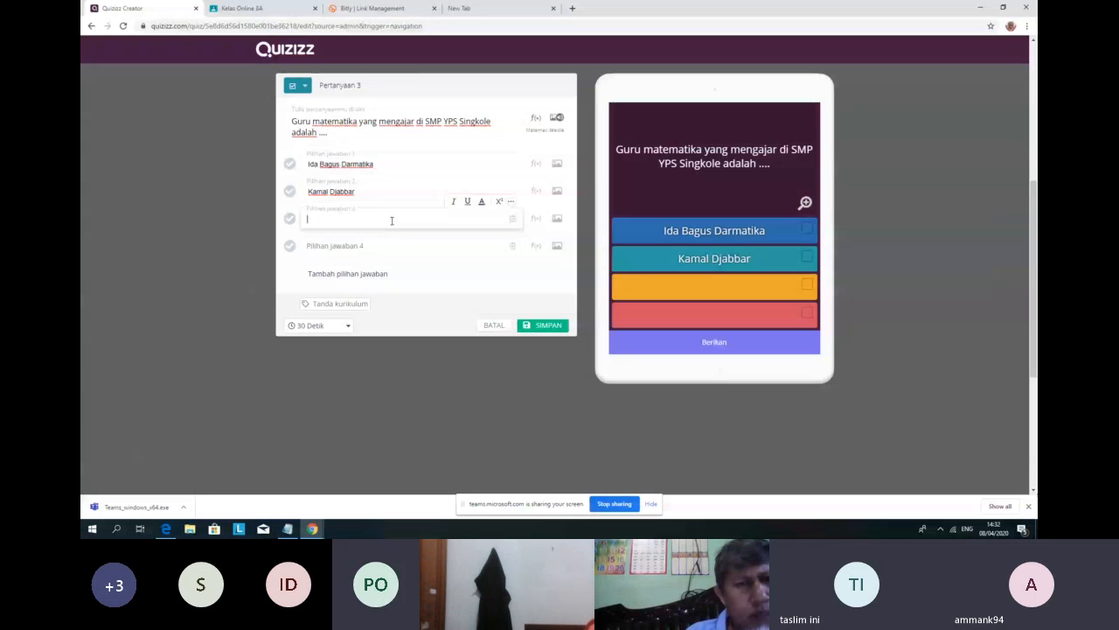
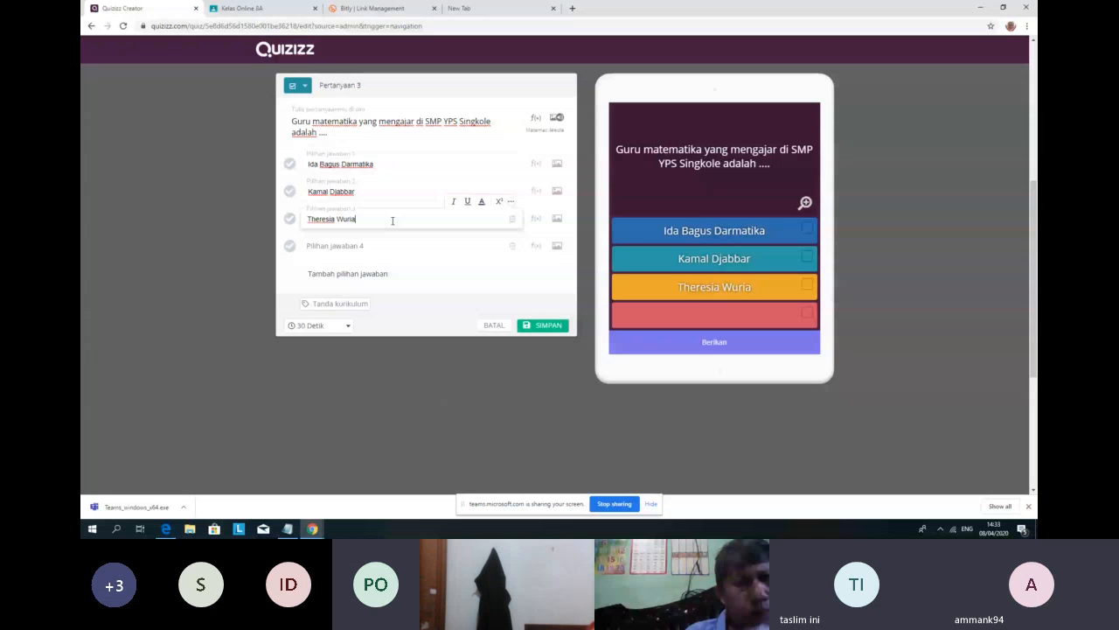
{"action": "left_click", "coordinate": [336, 245]}
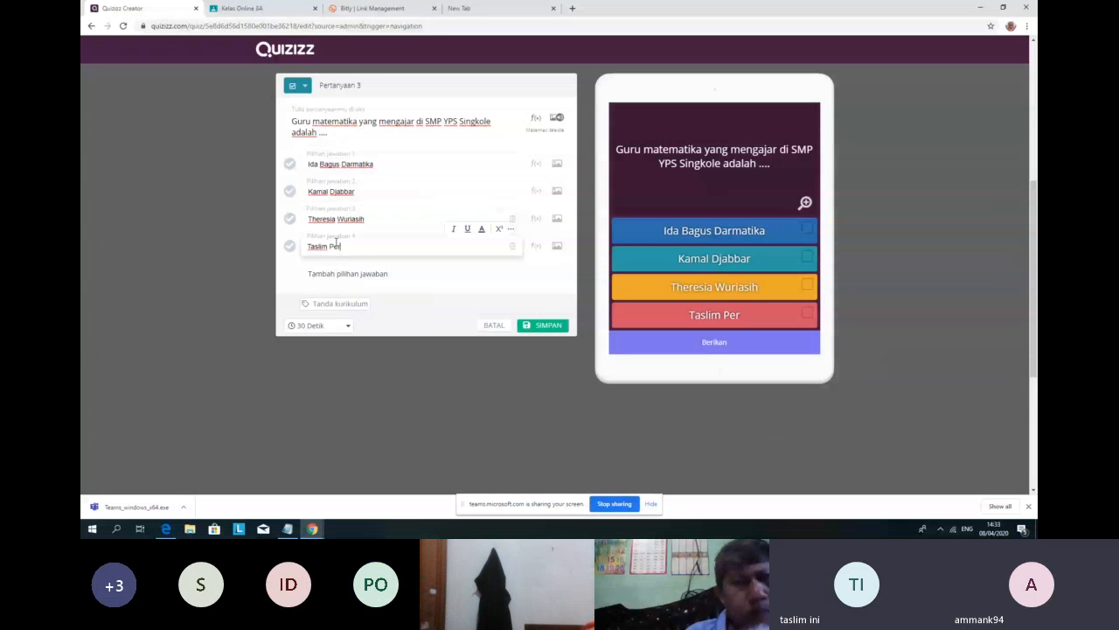
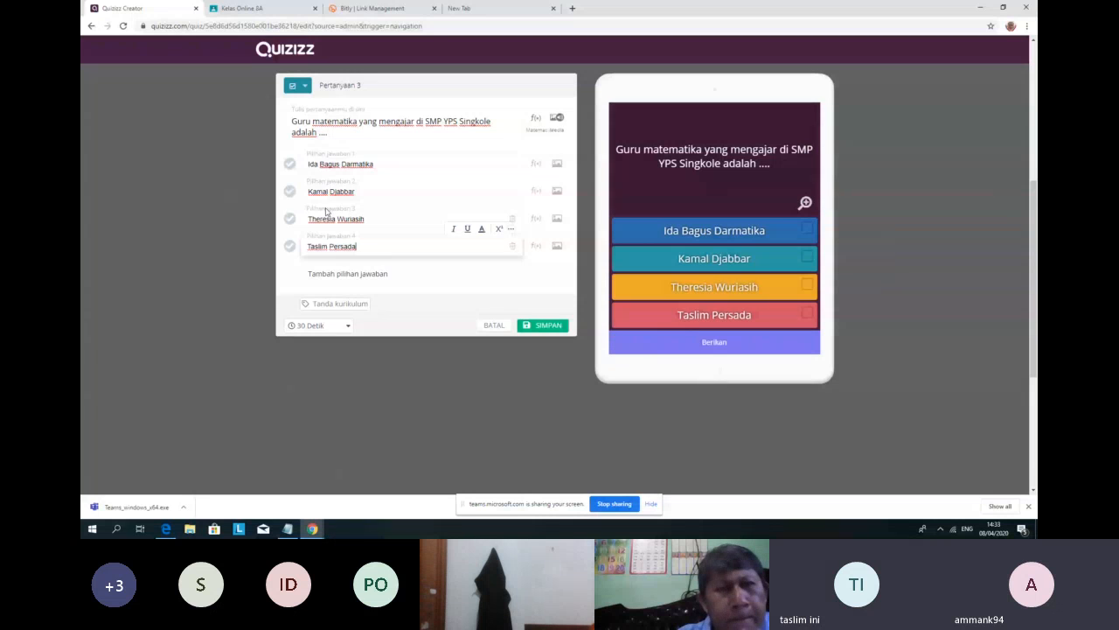
Step: Mark the second answer choice as correct
{"action": "left_click", "coordinate": [290, 190]}
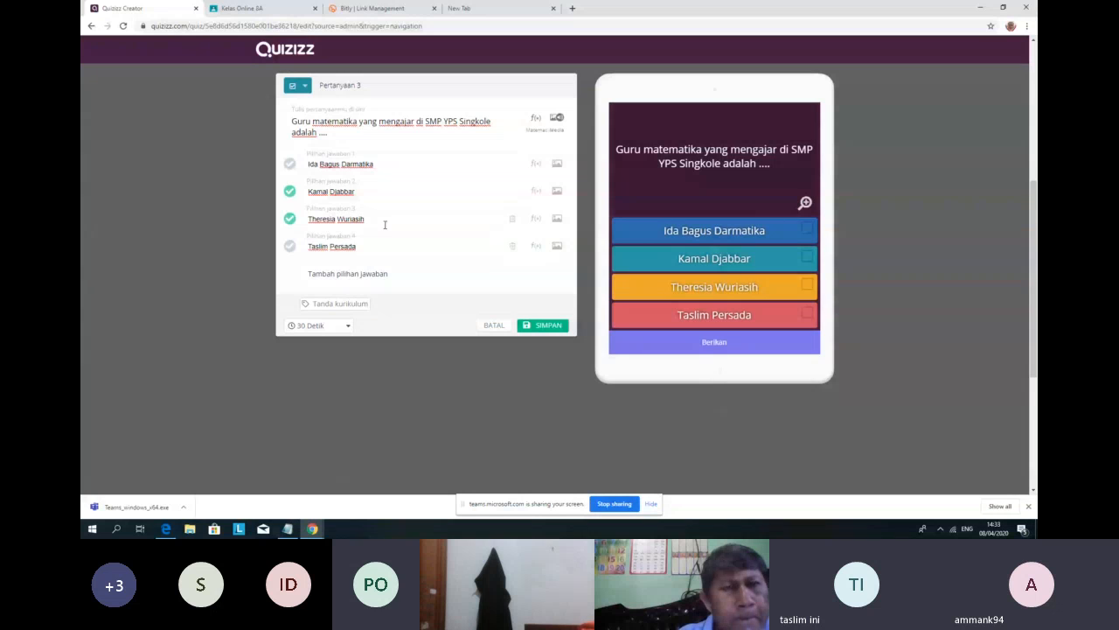
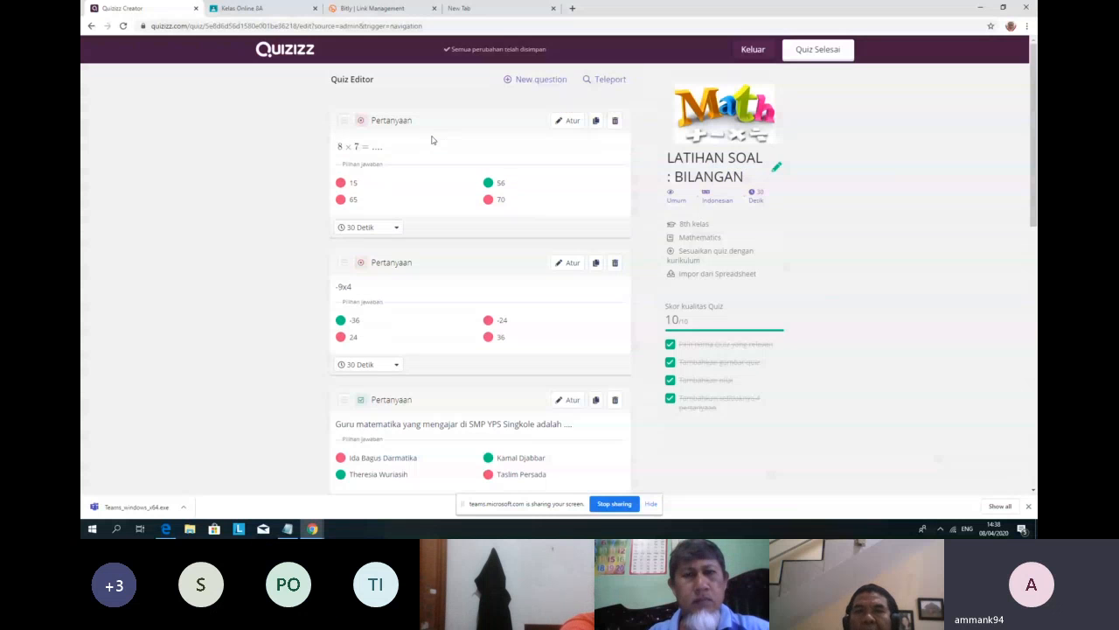
Step: Clear the accidental highlight on the quiz score and save the finished quiz with Quiz Selesai
{"action": "double_click", "coordinate": [682, 320]}
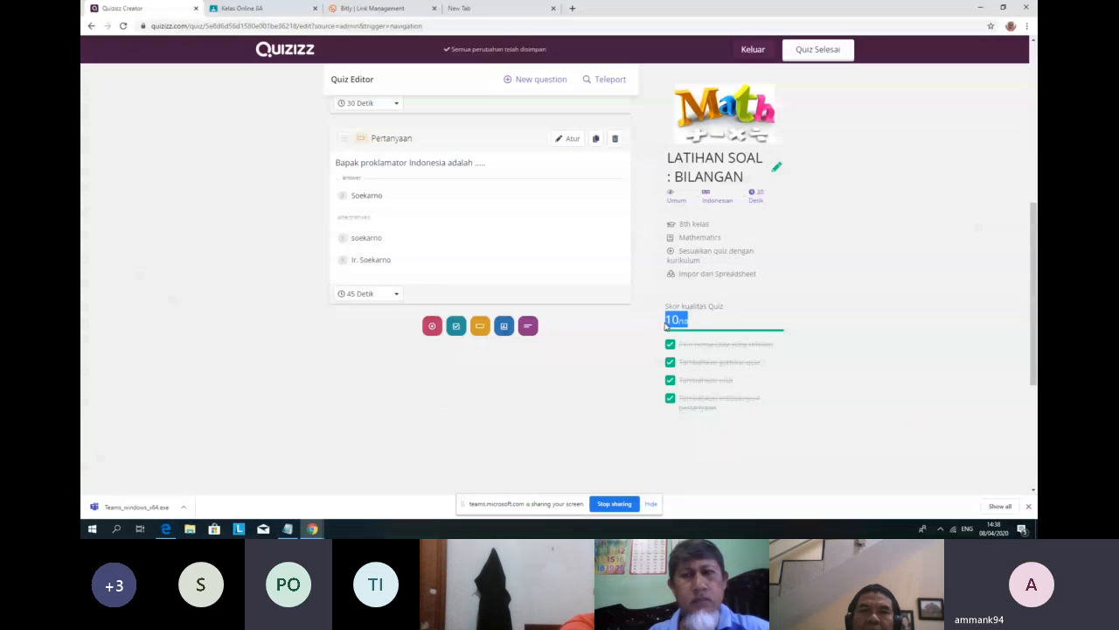
{"action": "left_click", "coordinate": [701, 323]}
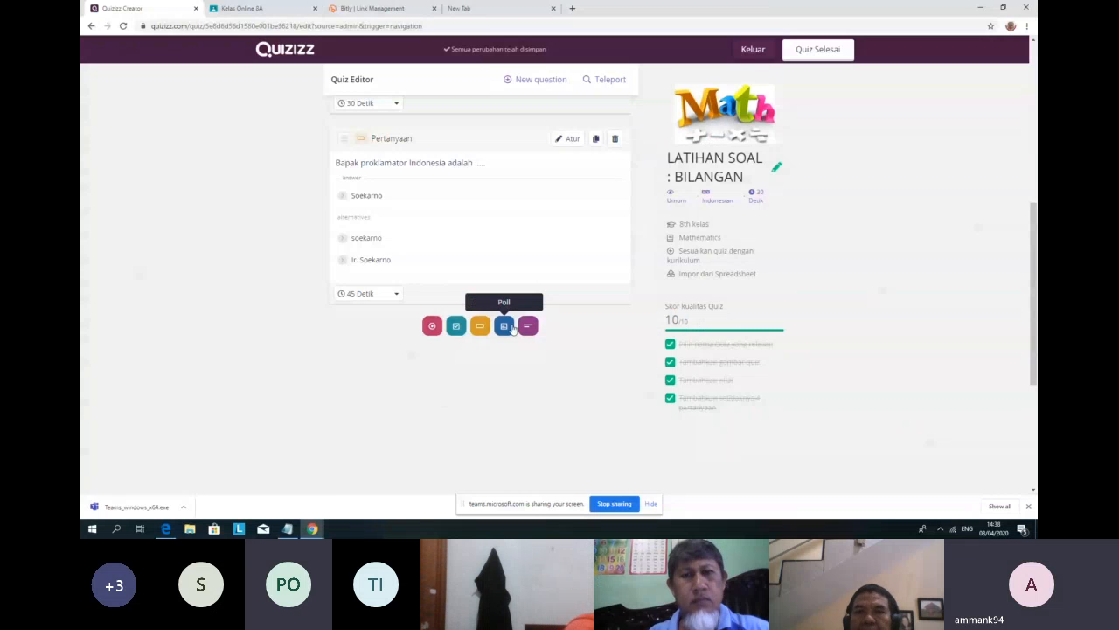
{"action": "scroll", "coordinate": [512, 323], "scroll_direction": "up", "scroll_amount": 6}
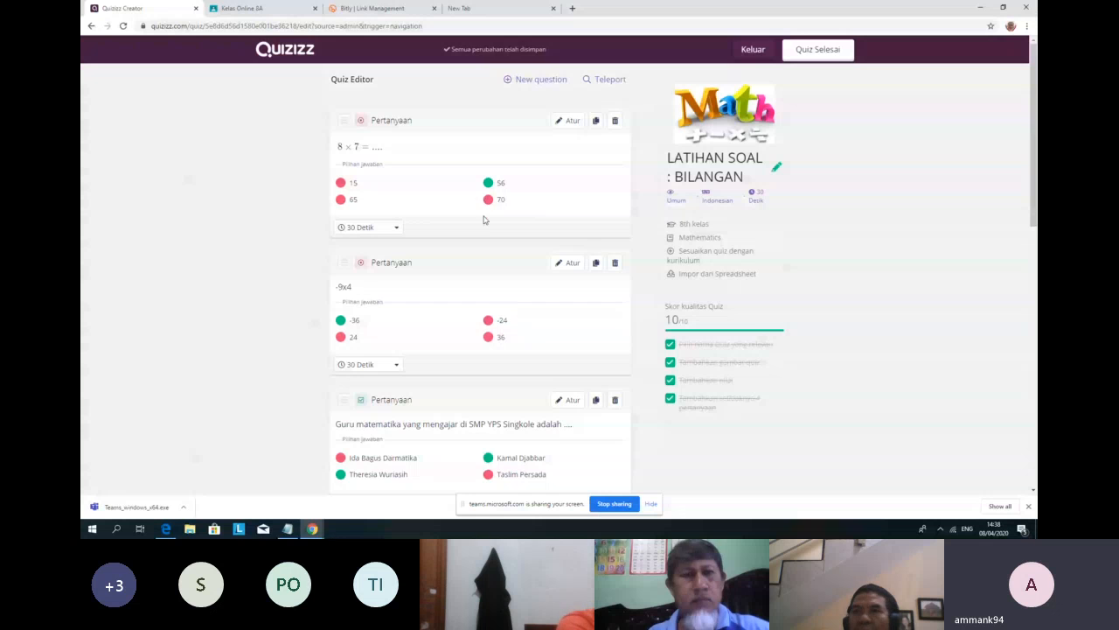
{"action": "scroll", "coordinate": [489, 275], "scroll_direction": "down", "scroll_amount": 8}
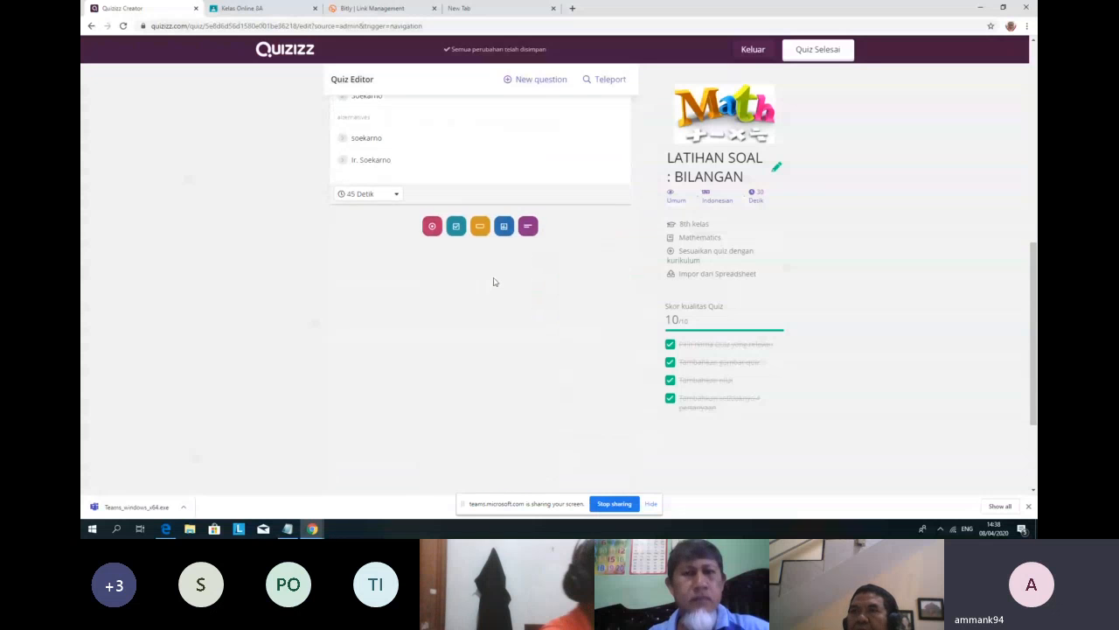
{"action": "scroll", "coordinate": [494, 278], "scroll_direction": "up", "scroll_amount": 8}
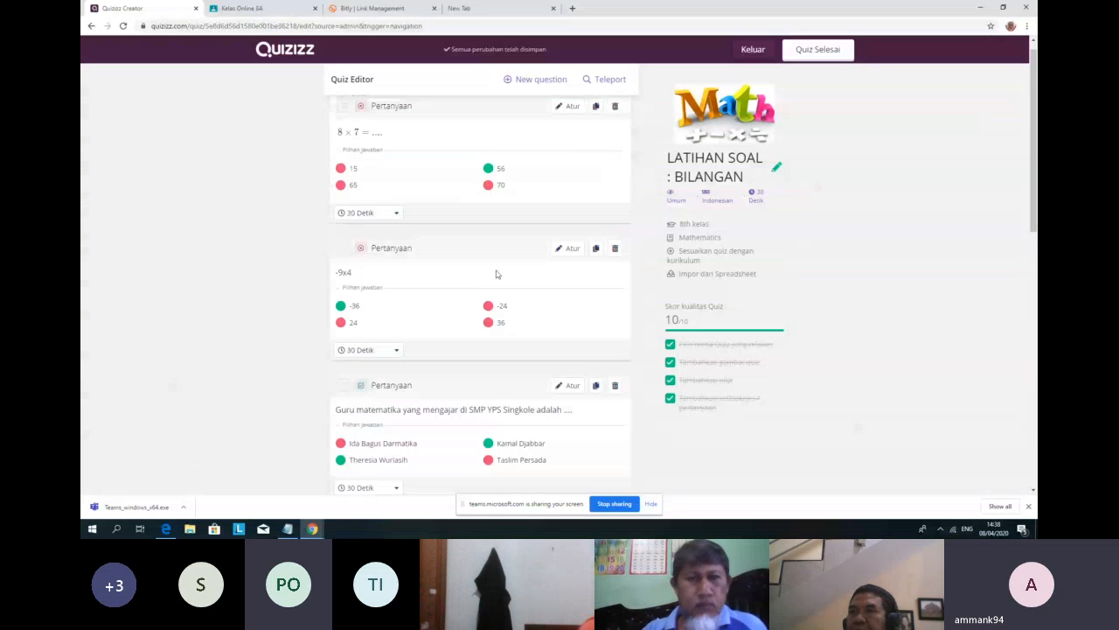
{"action": "scroll", "coordinate": [498, 274], "scroll_direction": "up", "scroll_amount": 1}
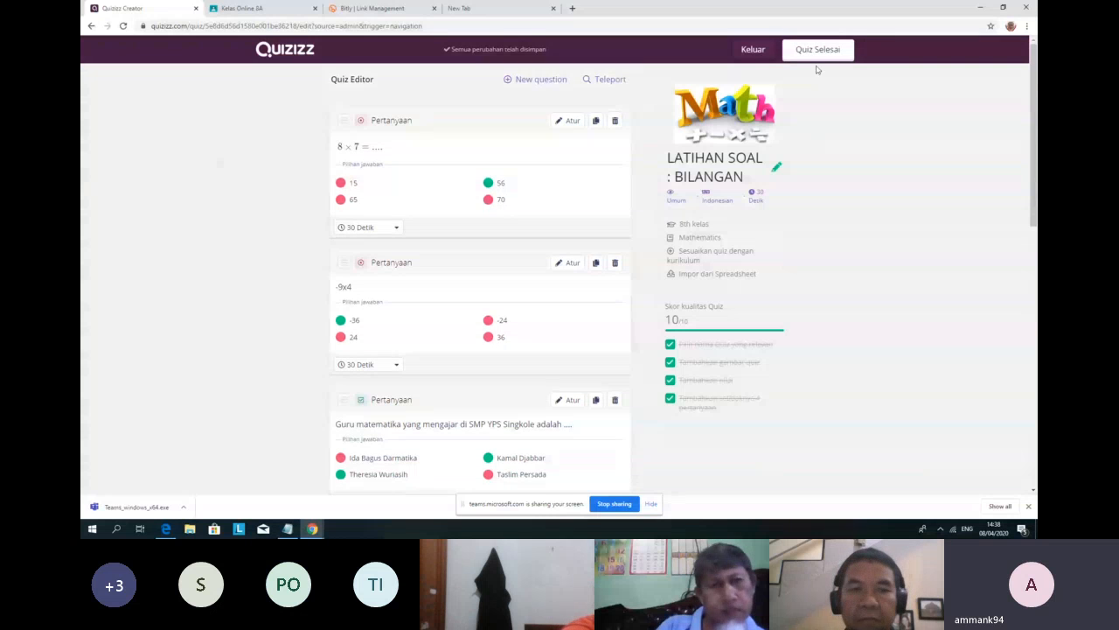
{"action": "left_click", "coordinate": [817, 51]}
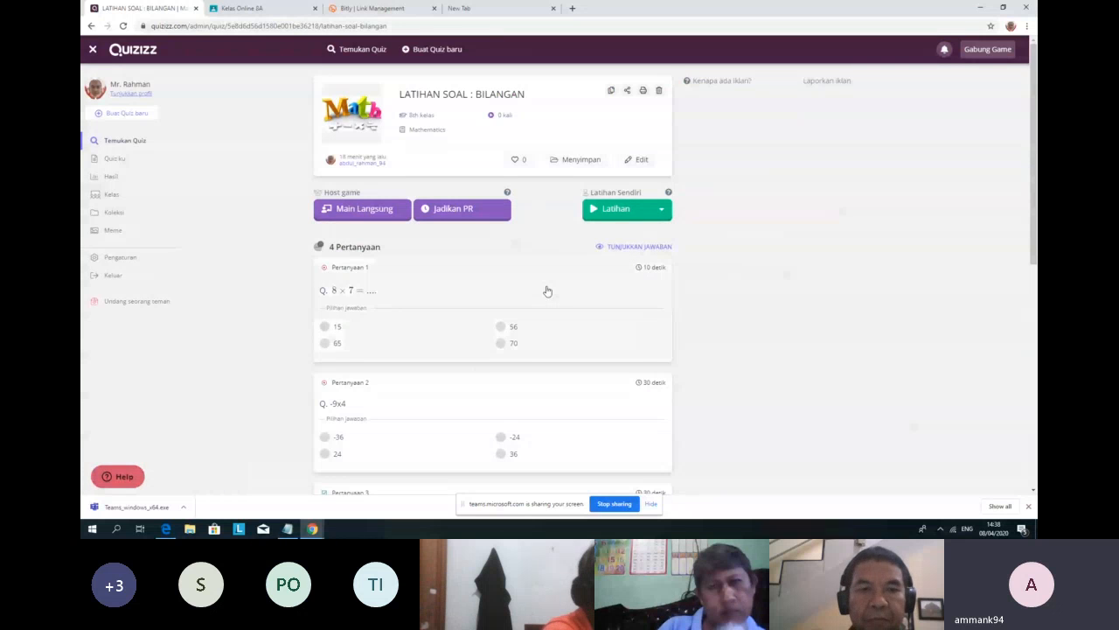
Step: Choose Mainkan from the Latihan dropdown to reach the solo practice start page
{"action": "scroll", "coordinate": [547, 306], "scroll_direction": "down", "scroll_amount": 1}
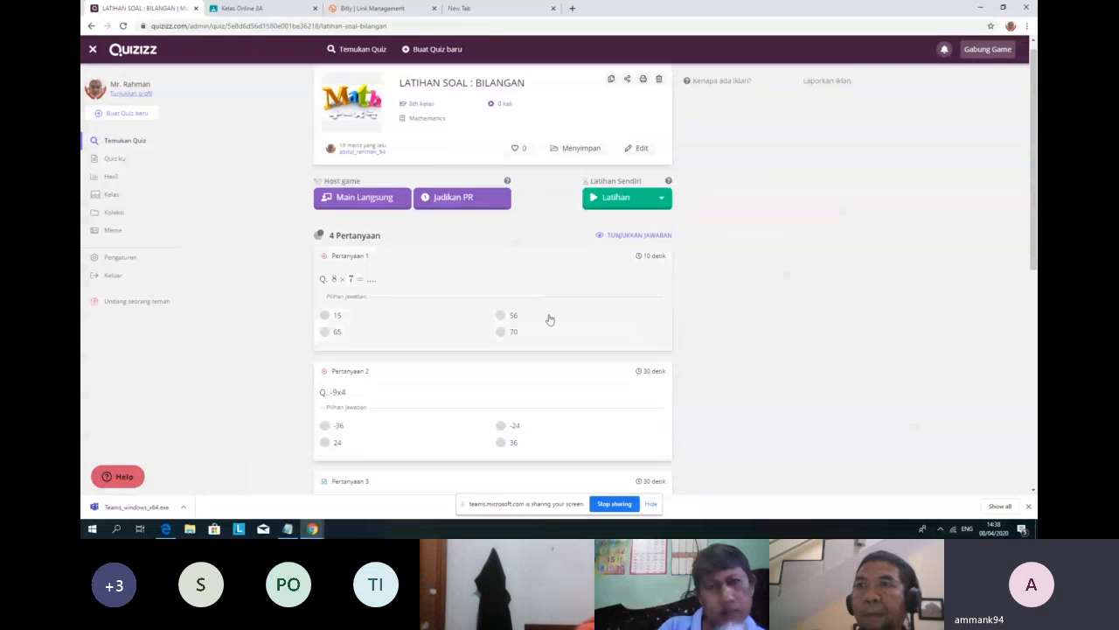
{"action": "scroll", "coordinate": [559, 323], "scroll_direction": "down", "scroll_amount": 2}
{"action": "scroll", "coordinate": [567, 341], "scroll_direction": "up", "scroll_amount": 2}
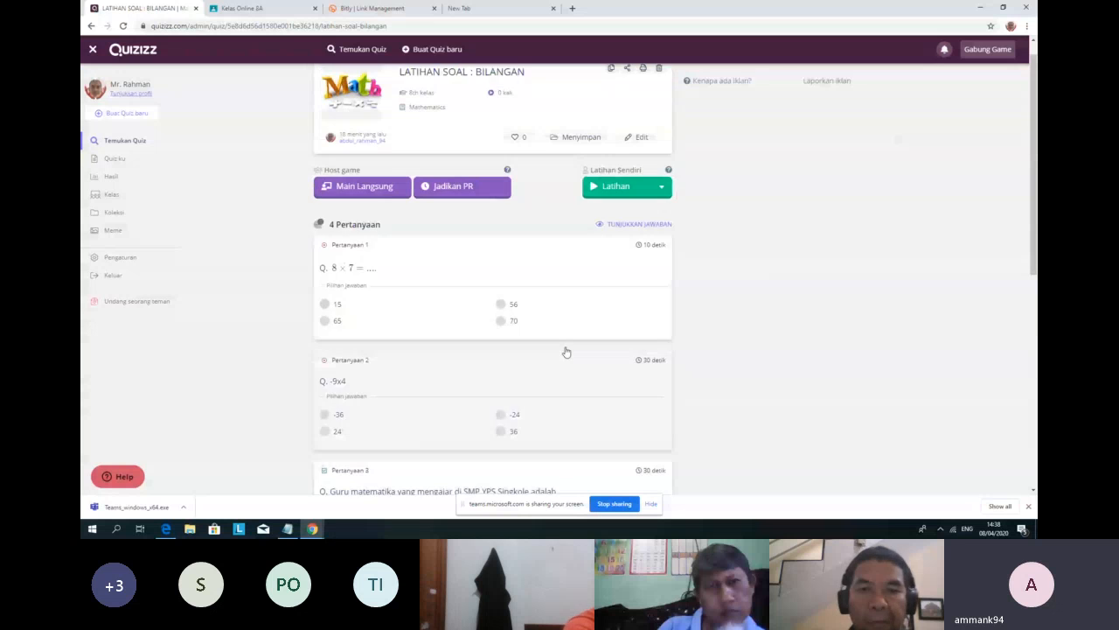
{"action": "scroll", "coordinate": [566, 351], "scroll_direction": "up", "scroll_amount": 2}
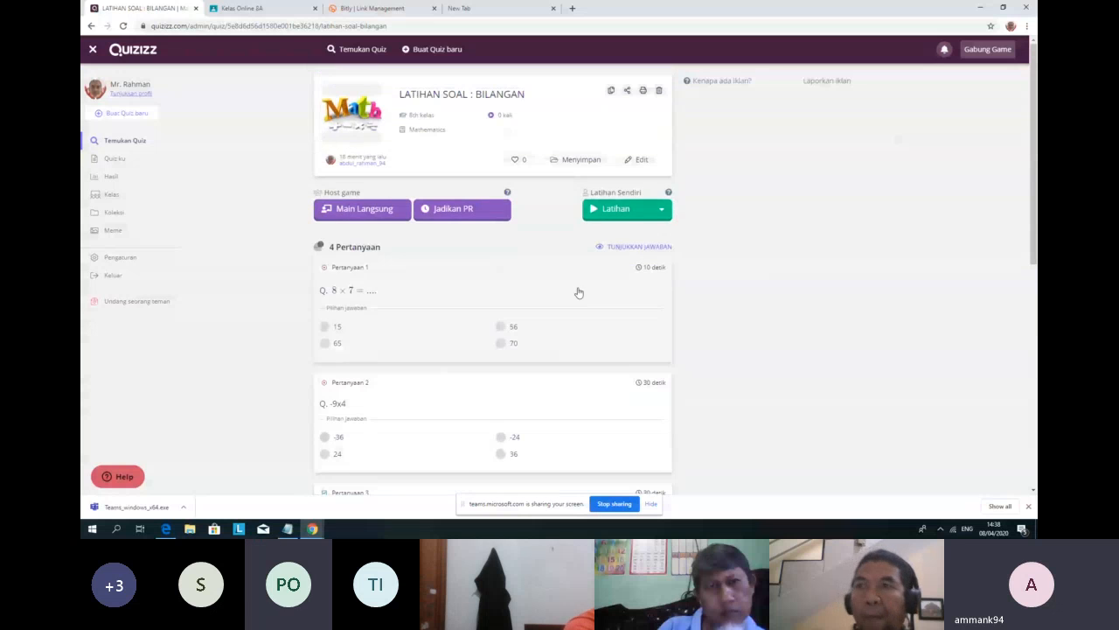
{"action": "left_click", "coordinate": [622, 218]}
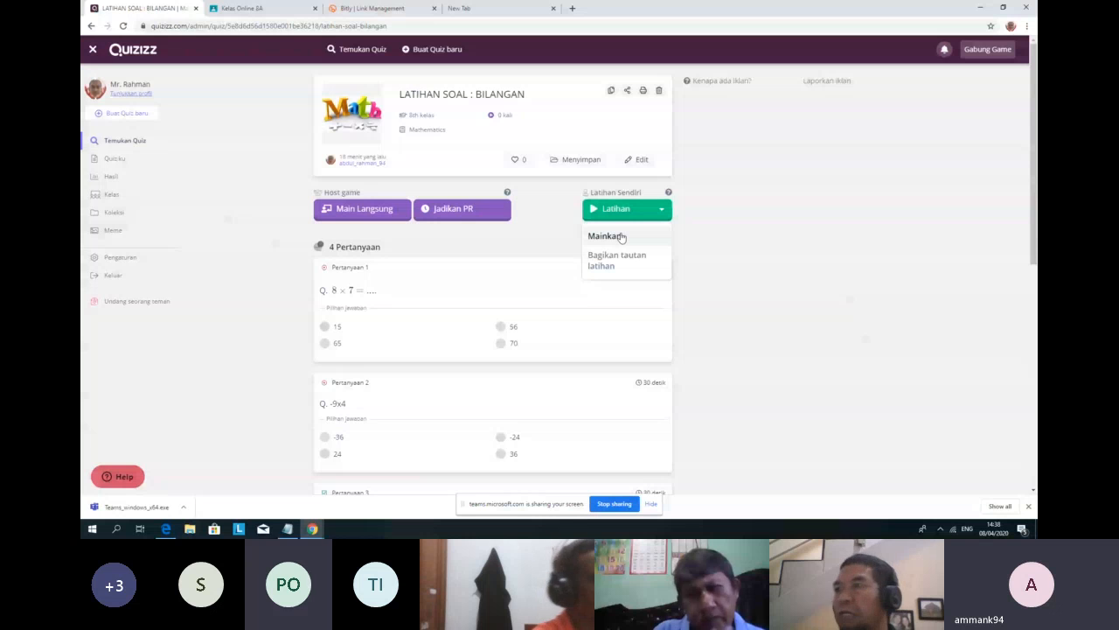
{"action": "left_click", "coordinate": [620, 236]}
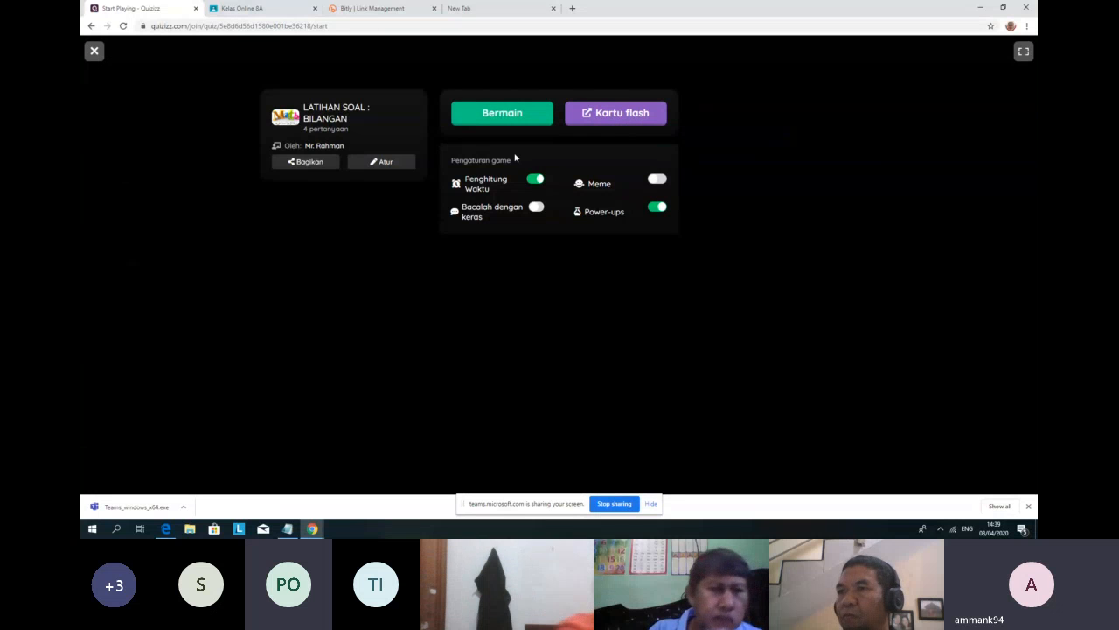
{"action": "left_click", "coordinate": [92, 27]}
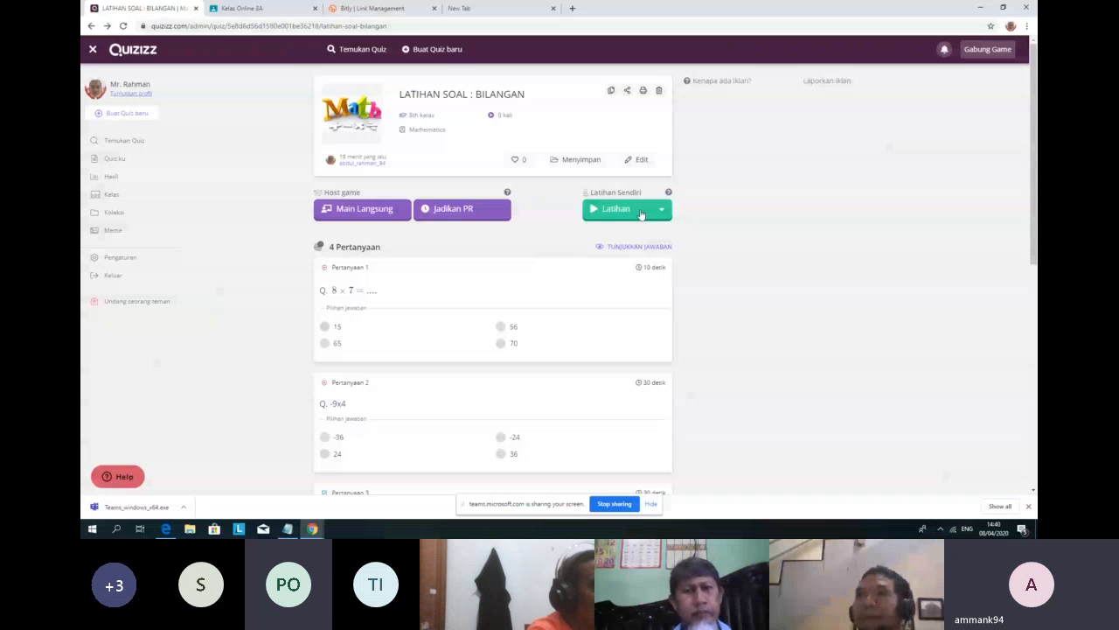
{"action": "left_click", "coordinate": [640, 212]}
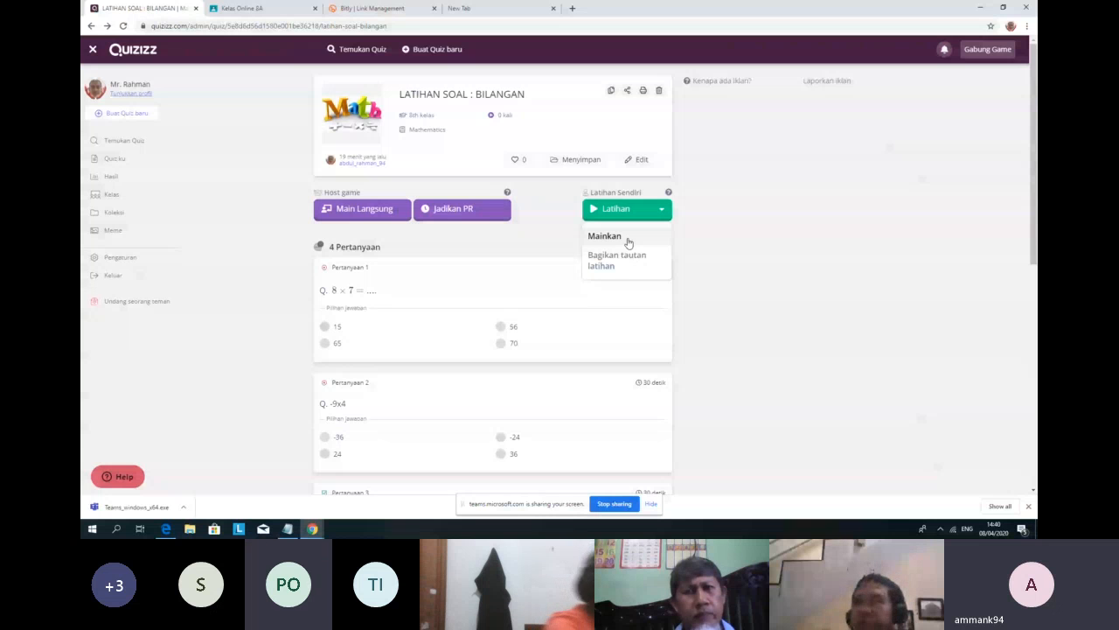
{"action": "left_click", "coordinate": [627, 243]}
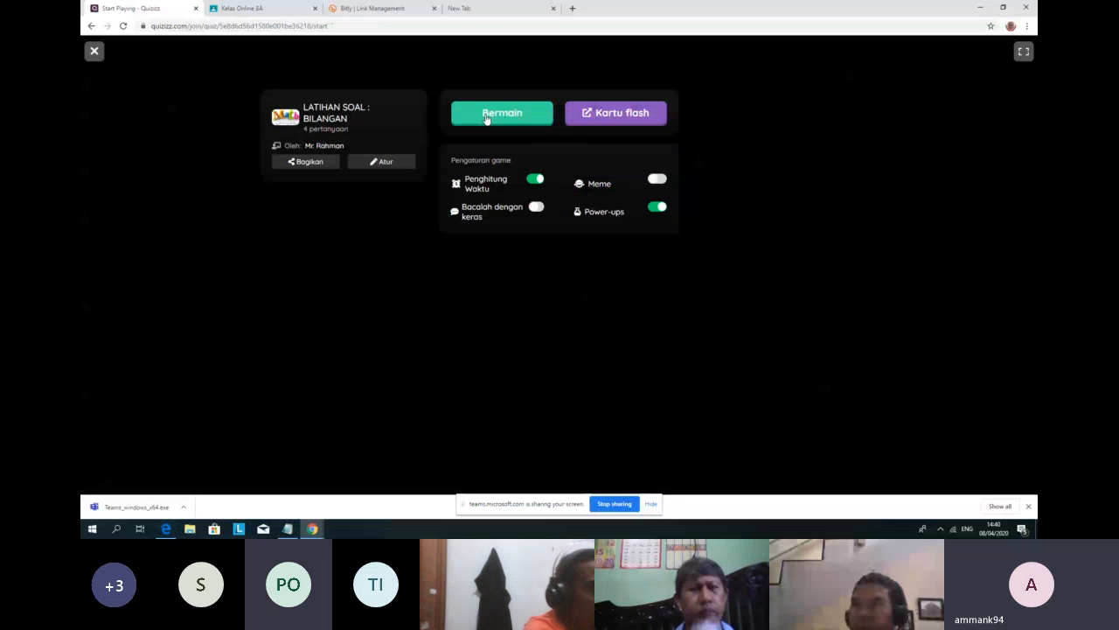
Step: Begin the practice game, answer -9x4 with -36, and submit SOEKARNO for the proklamator question
{"action": "left_click", "coordinate": [487, 118]}
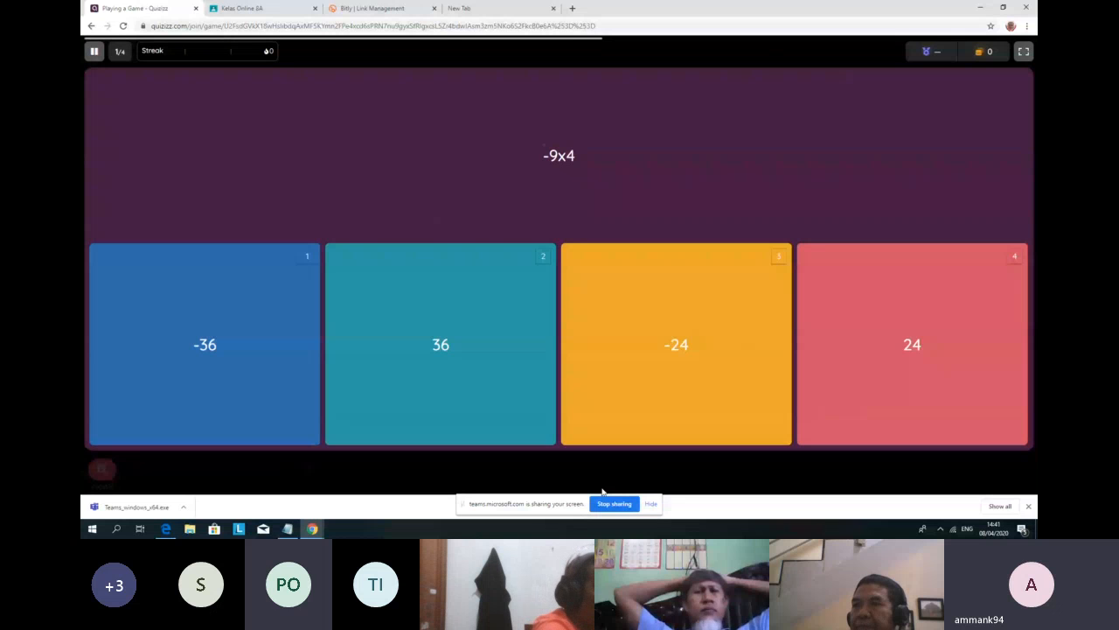
{"action": "left_click", "coordinate": [317, 347]}
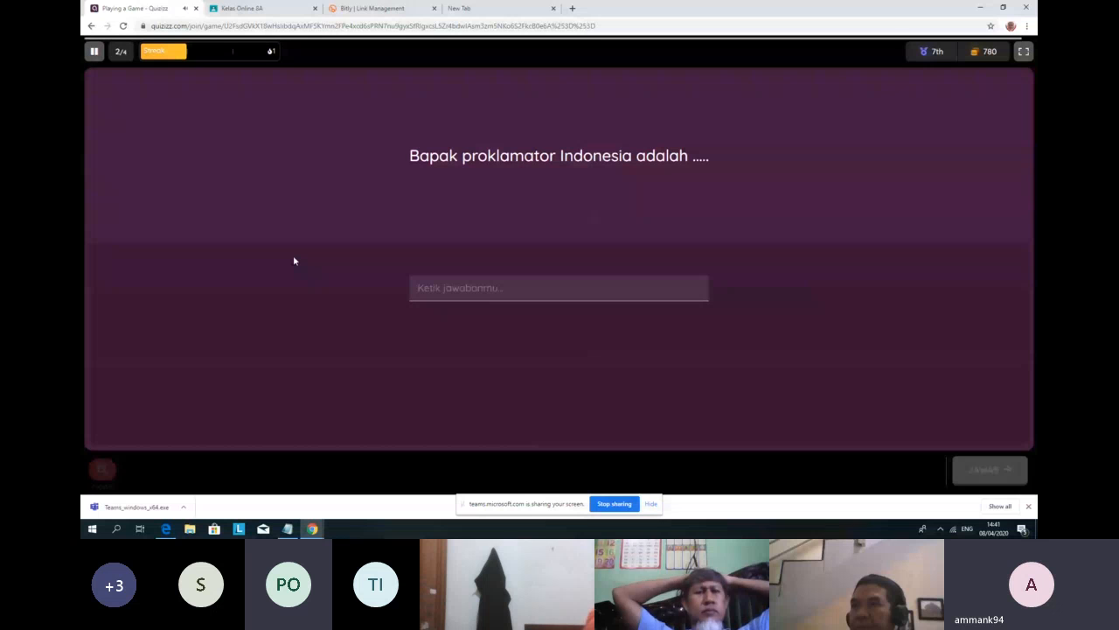
{"action": "left_click", "coordinate": [458, 289]}
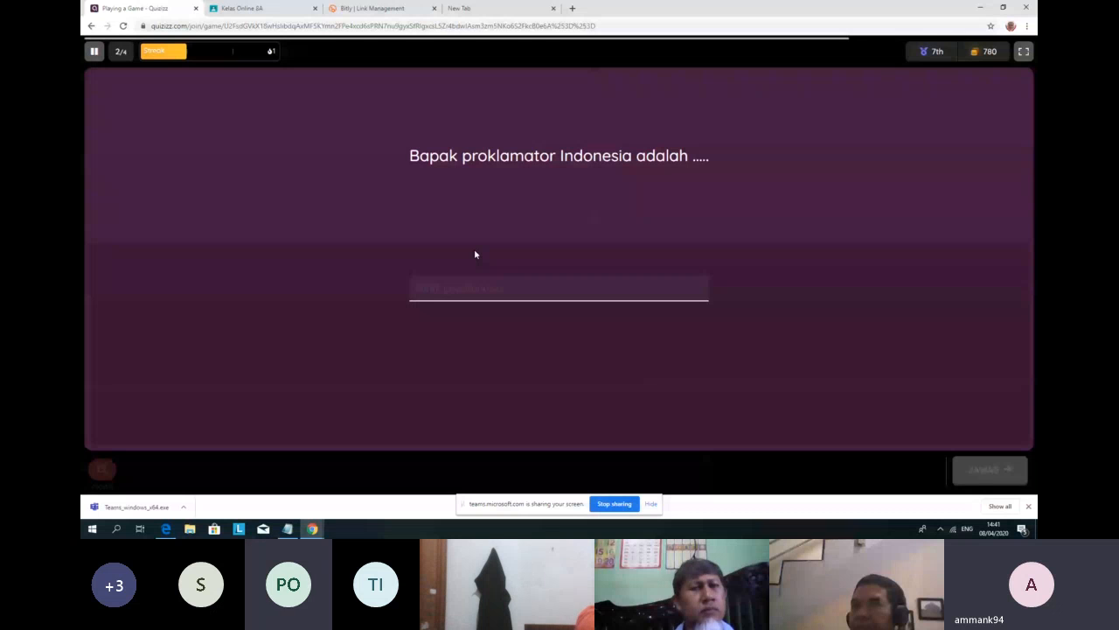
{"action": "type", "text": "S"}
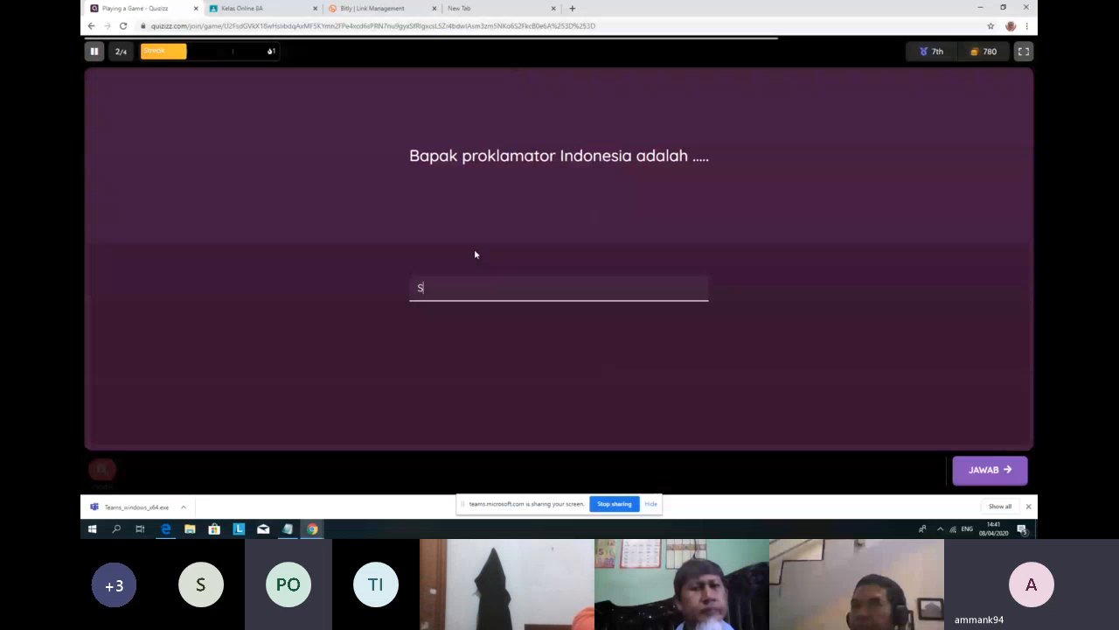
{"action": "type", "text": "OKARNO"}
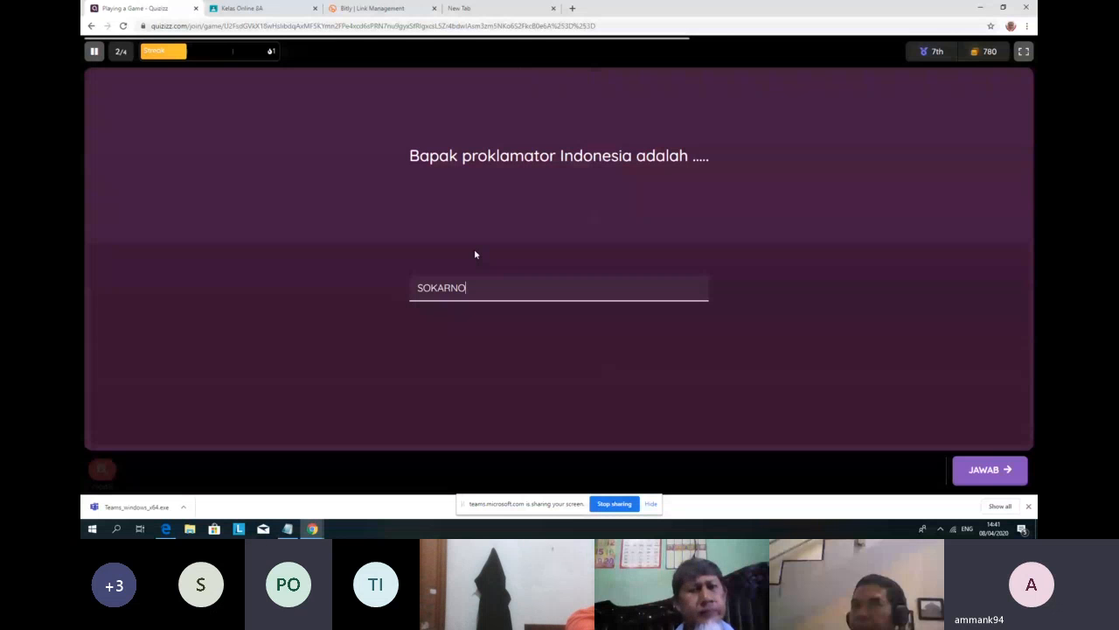
{"action": "key", "text": "BackSpace"}
{"action": "key", "text": "BackSpace"}
{"action": "key", "text": "BackSpace"}
{"action": "key", "text": "BackSpace"}
{"action": "key", "text": "BackSpace"}
{"action": "type", "text": "E"}
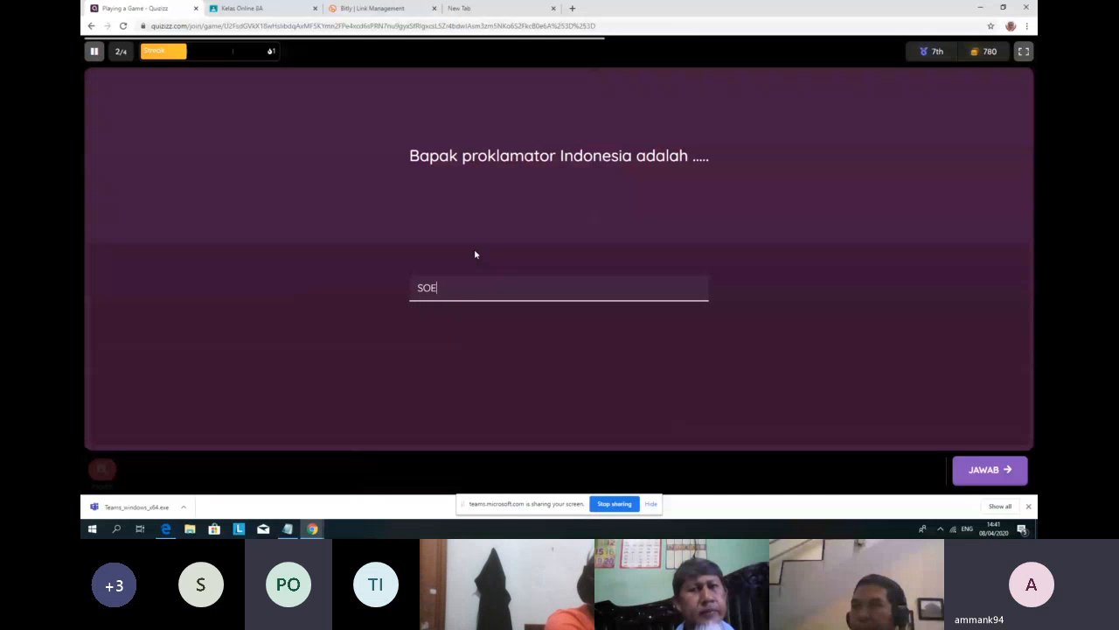
{"action": "type", "text": "KARNO"}
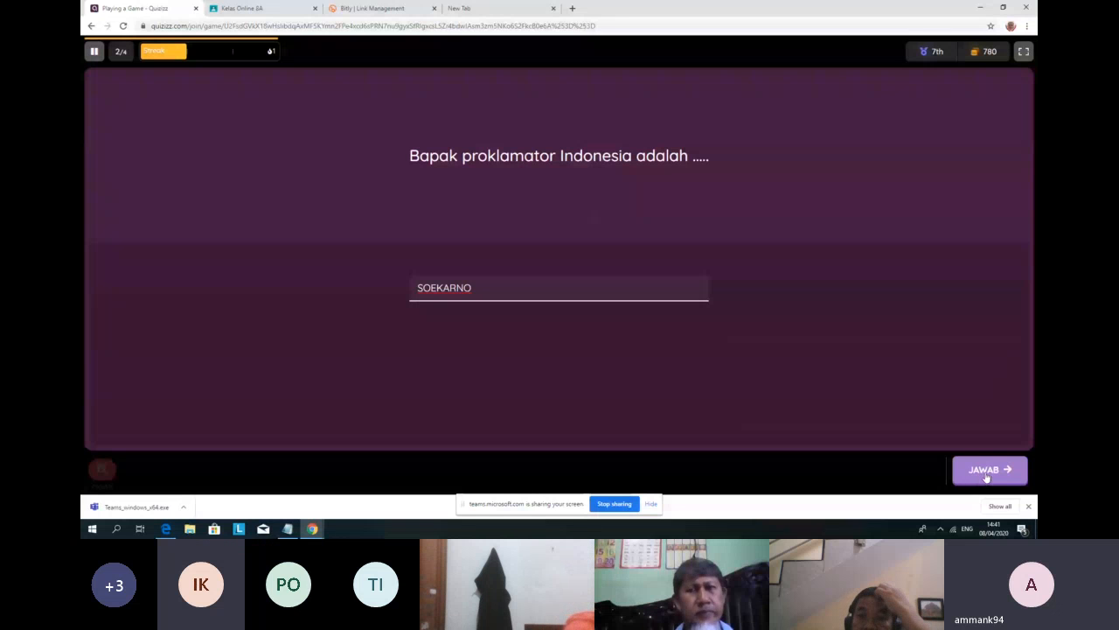
{"action": "left_click", "coordinate": [986, 473]}
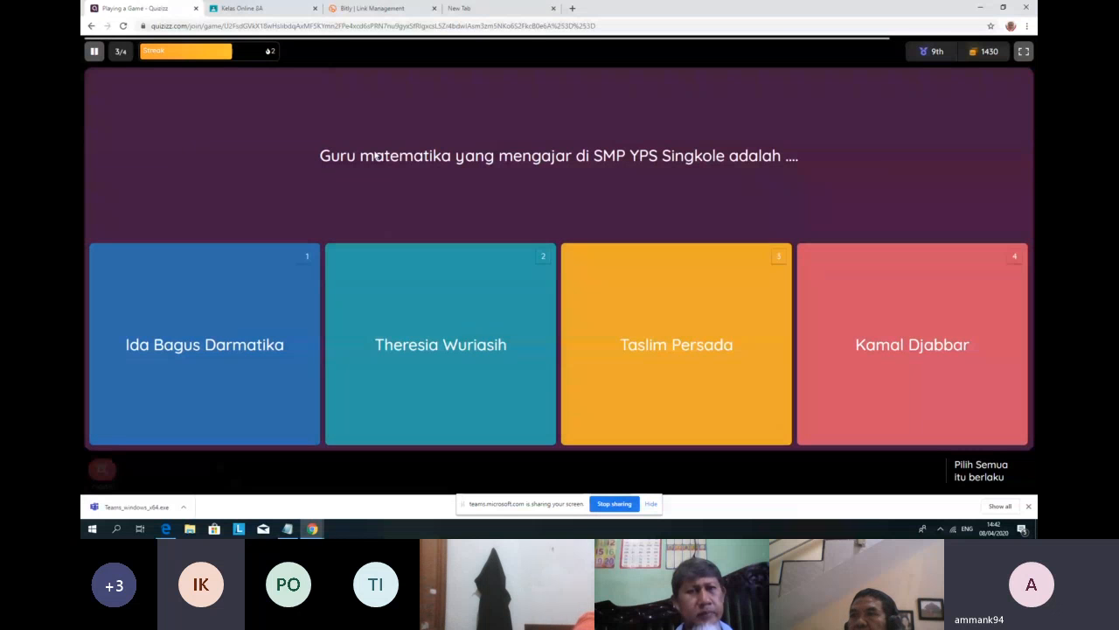
Step: Answer the remaining questions: one teacher, 56 for 8 × 7, then two teachers together
{"action": "left_click", "coordinate": [686, 359]}
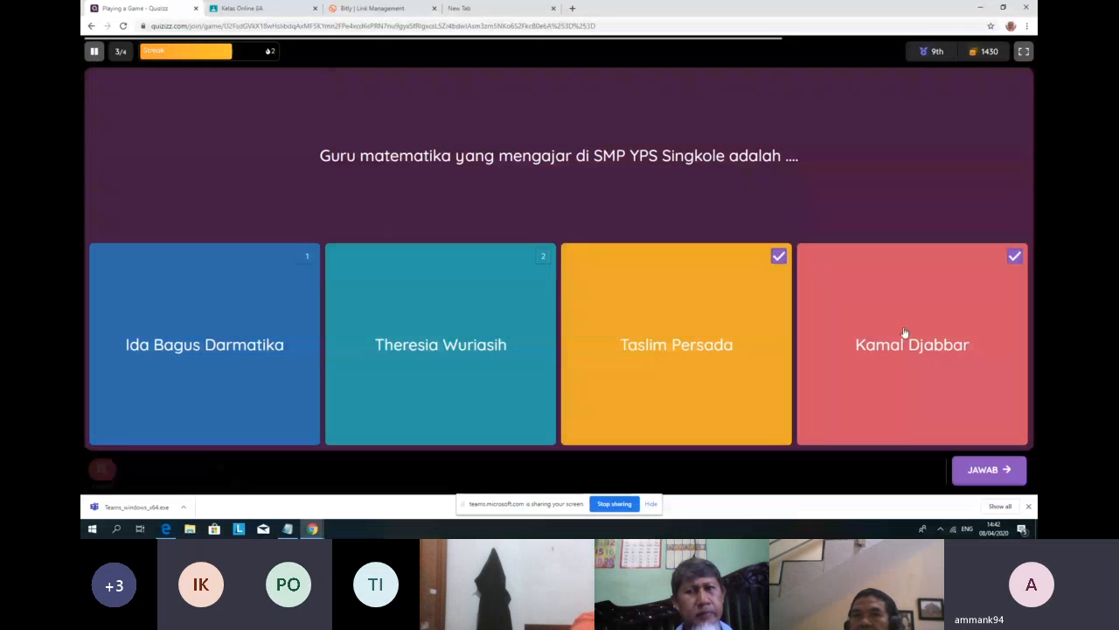
{"action": "left_click", "coordinate": [989, 476]}
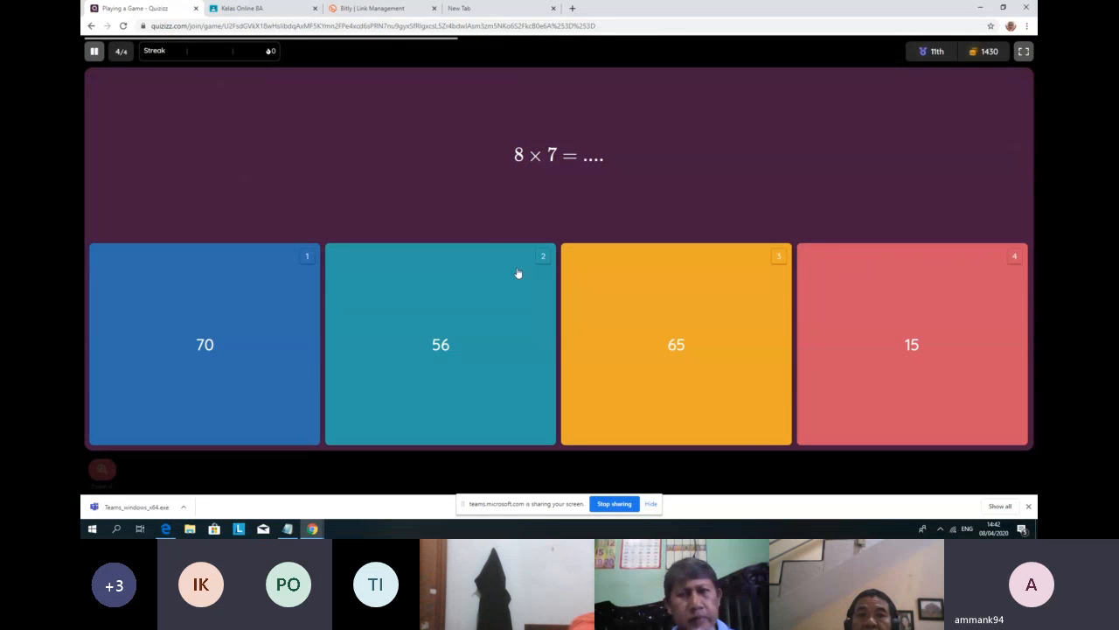
{"action": "left_click", "coordinate": [450, 349]}
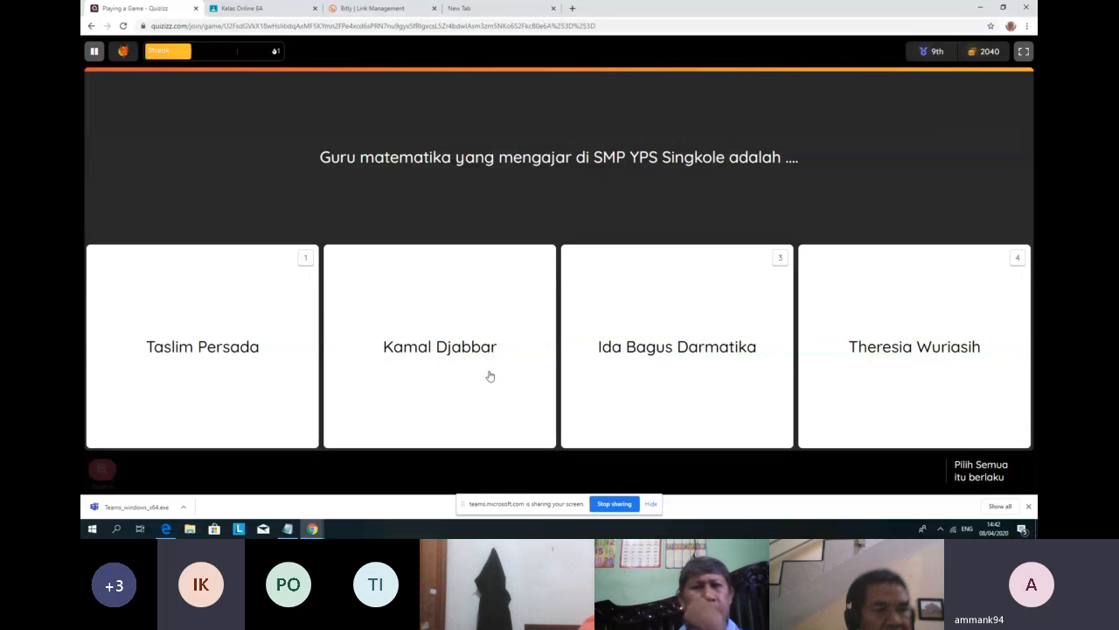
{"action": "left_click", "coordinate": [489, 377]}
{"action": "left_click", "coordinate": [837, 370]}
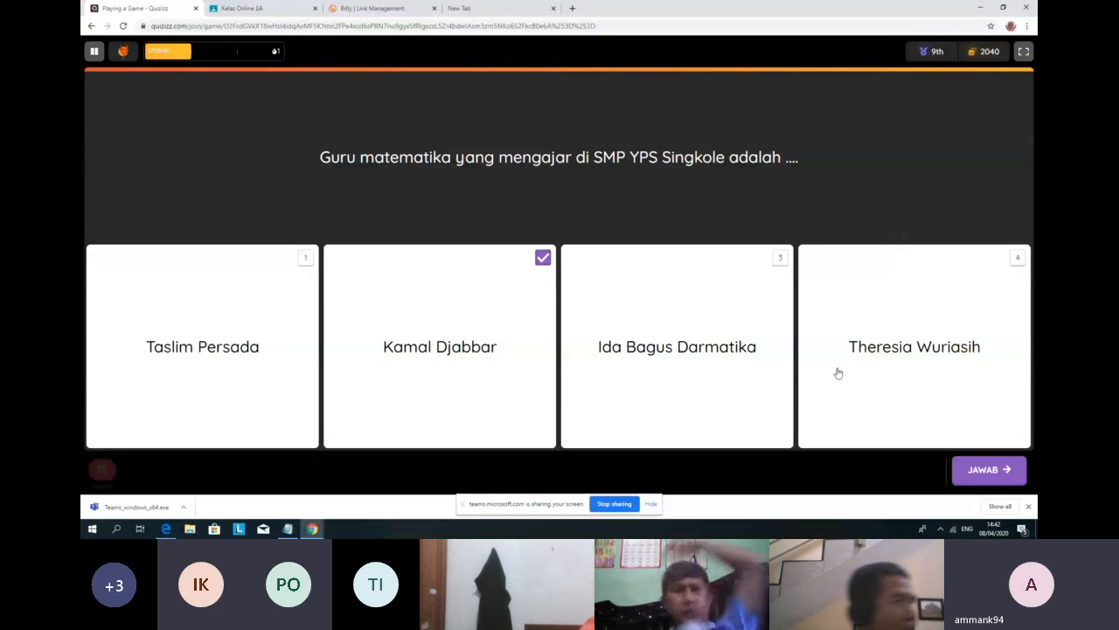
{"action": "left_click", "coordinate": [980, 469]}
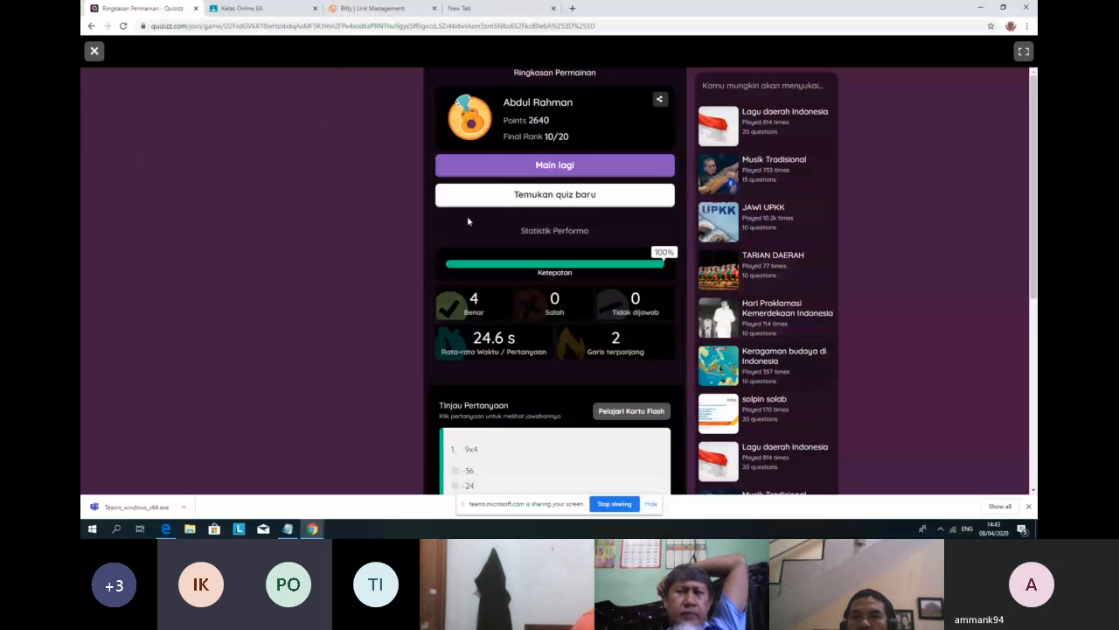
{"action": "scroll", "coordinate": [530, 169], "scroll_direction": "down", "scroll_amount": 1}
{"action": "scroll", "coordinate": [535, 171], "scroll_direction": "up", "scroll_amount": 1}
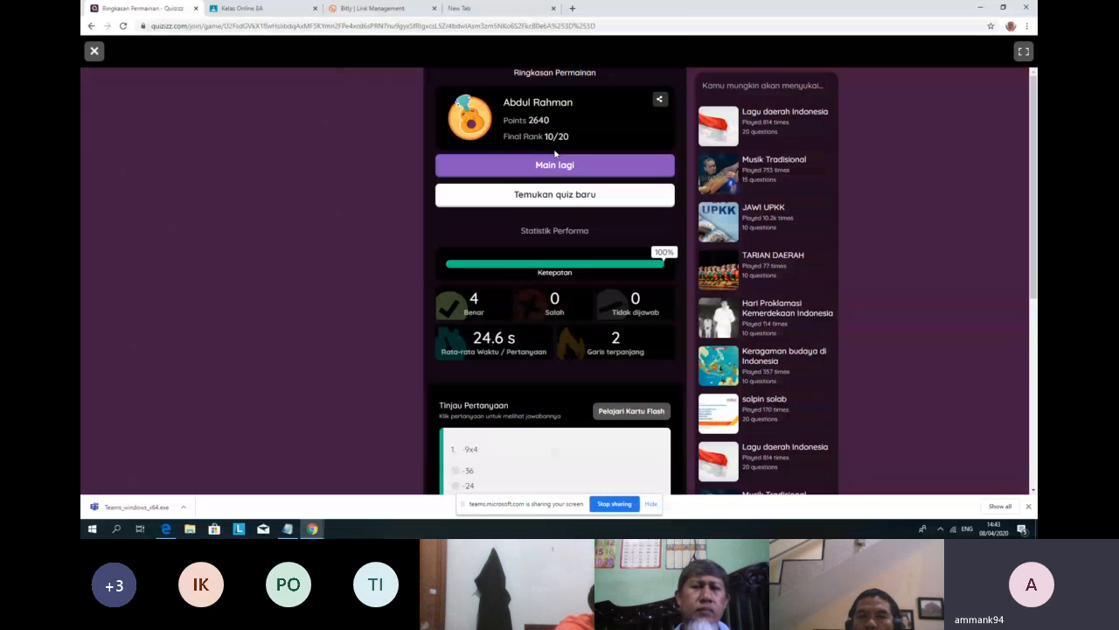
{"action": "scroll", "coordinate": [572, 375], "scroll_direction": "down", "scroll_amount": 1}
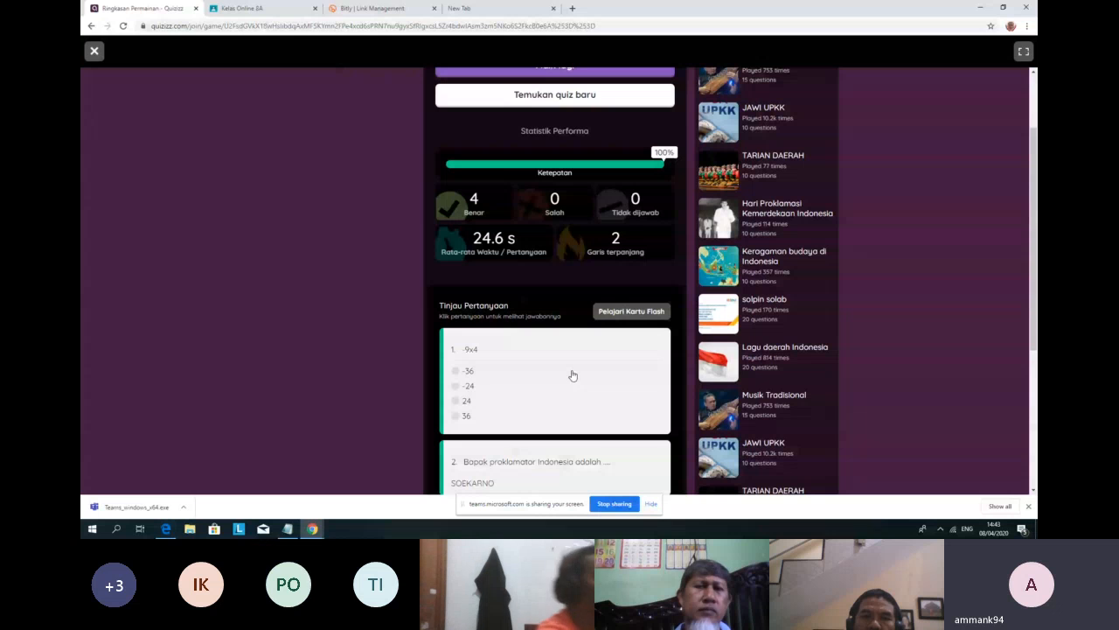
{"action": "scroll", "coordinate": [572, 375], "scroll_direction": "up", "scroll_amount": 1}
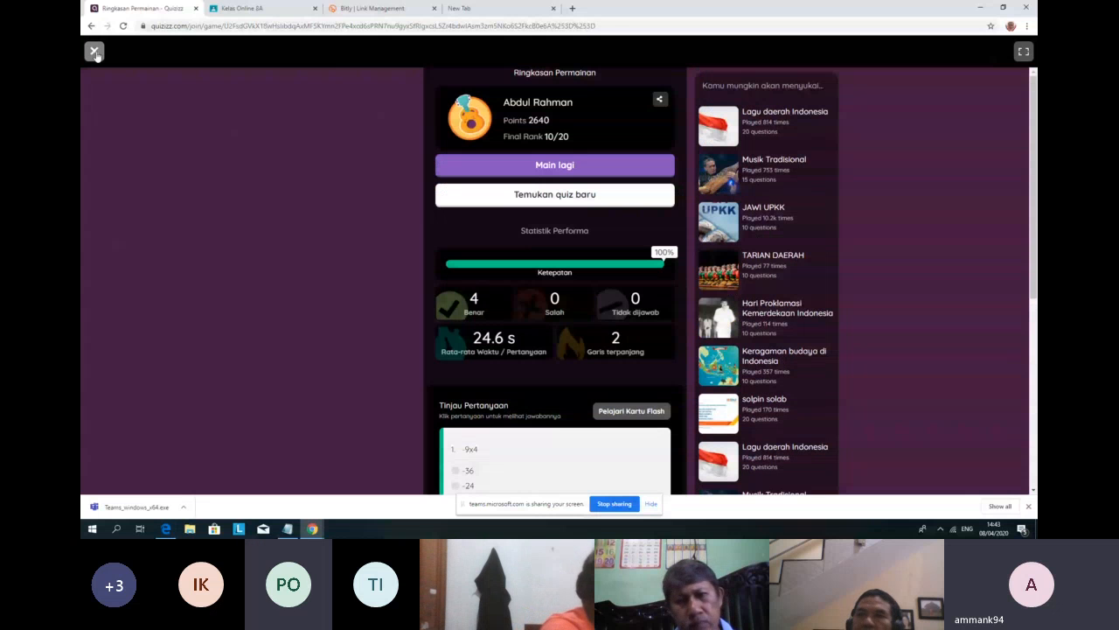
Step: Exit the game summary and open the Quiz ku list in the sidebar
{"action": "left_click", "coordinate": [95, 52]}
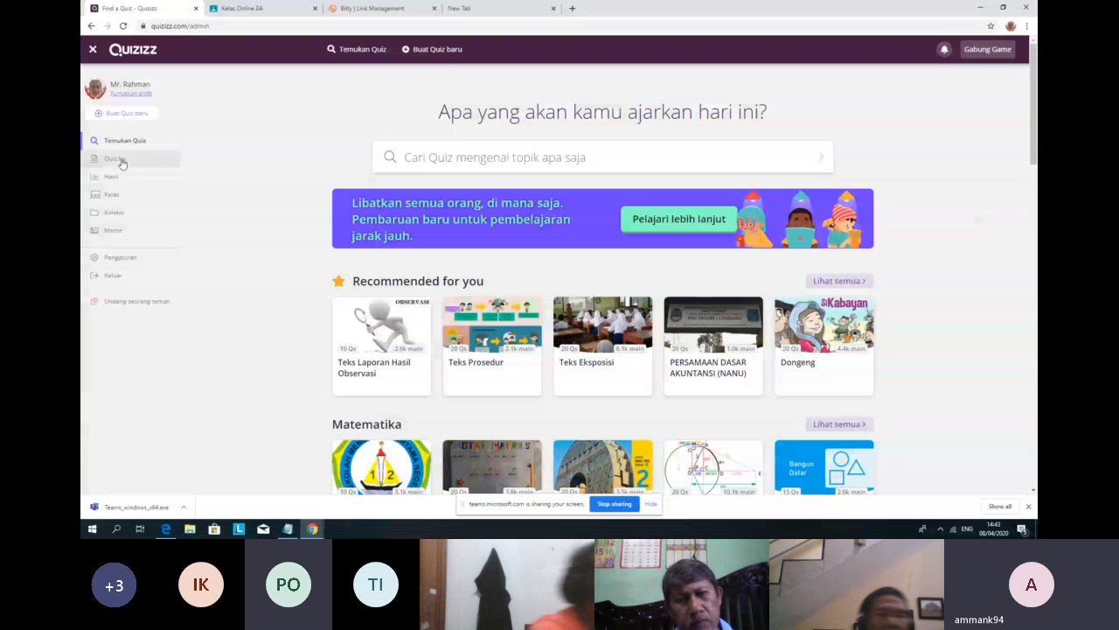
{"action": "left_click", "coordinate": [120, 161]}
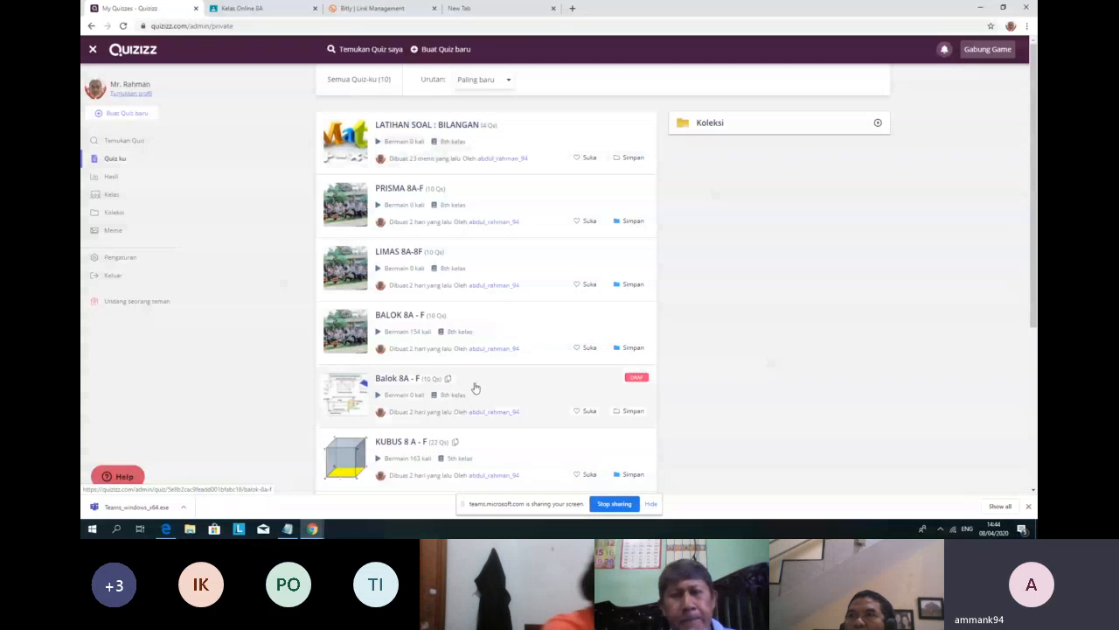
Step: Open the 'LATIHAN SOAL : BILANGAN' quiz from the My Quizzes list
{"action": "left_click", "coordinate": [519, 144]}
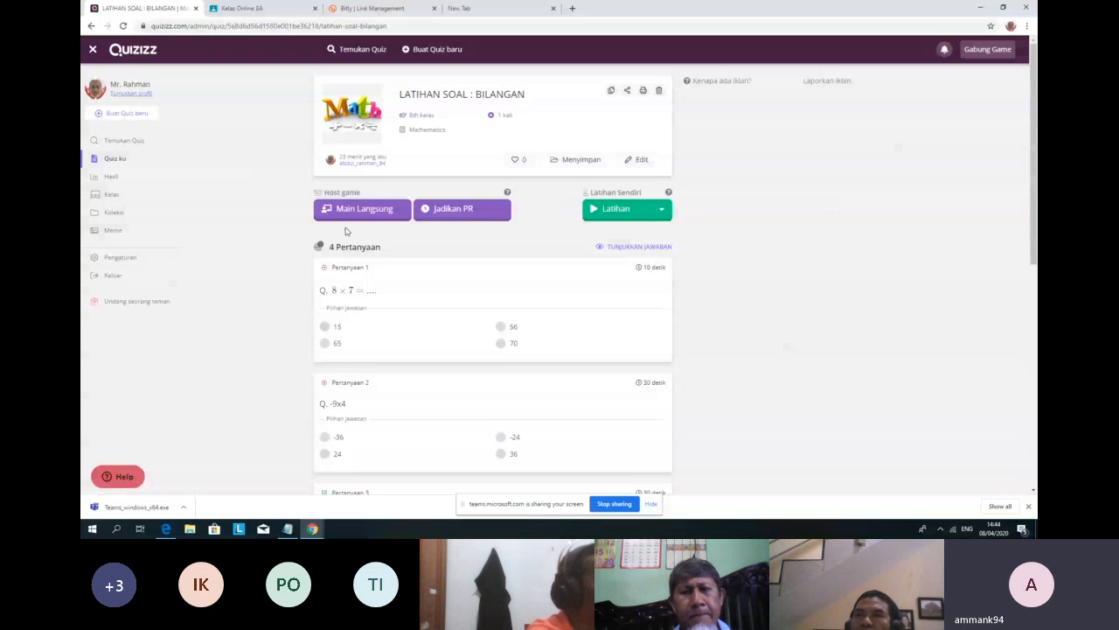
Step: Save the quiz via Menyimpan into the TRANSFORMASI collection and confirm with SELESAI
{"action": "left_click", "coordinate": [573, 160]}
{"action": "scroll", "coordinate": [519, 205], "scroll_direction": "down", "scroll_amount": 3}
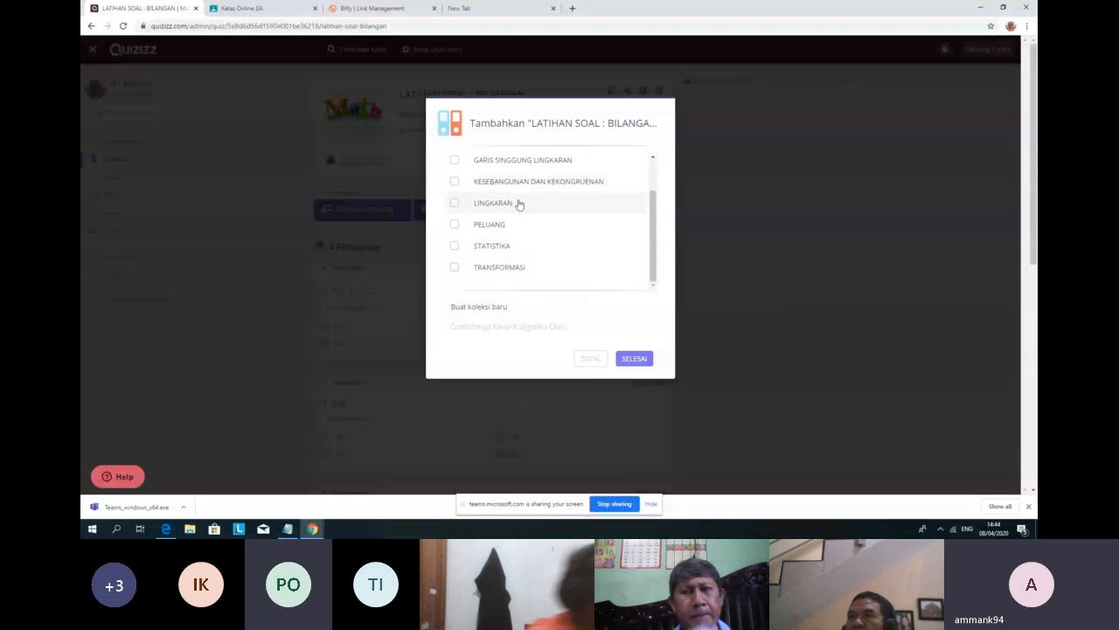
{"action": "scroll", "coordinate": [516, 261], "scroll_direction": "up", "scroll_amount": 2}
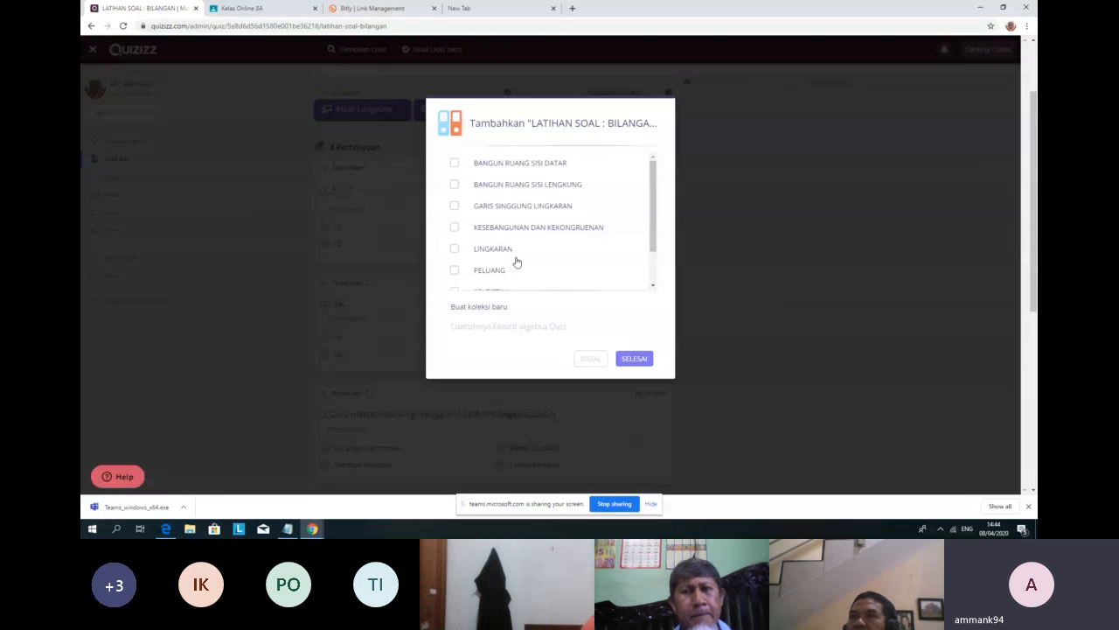
{"action": "scroll", "coordinate": [516, 262], "scroll_direction": "down", "scroll_amount": 2}
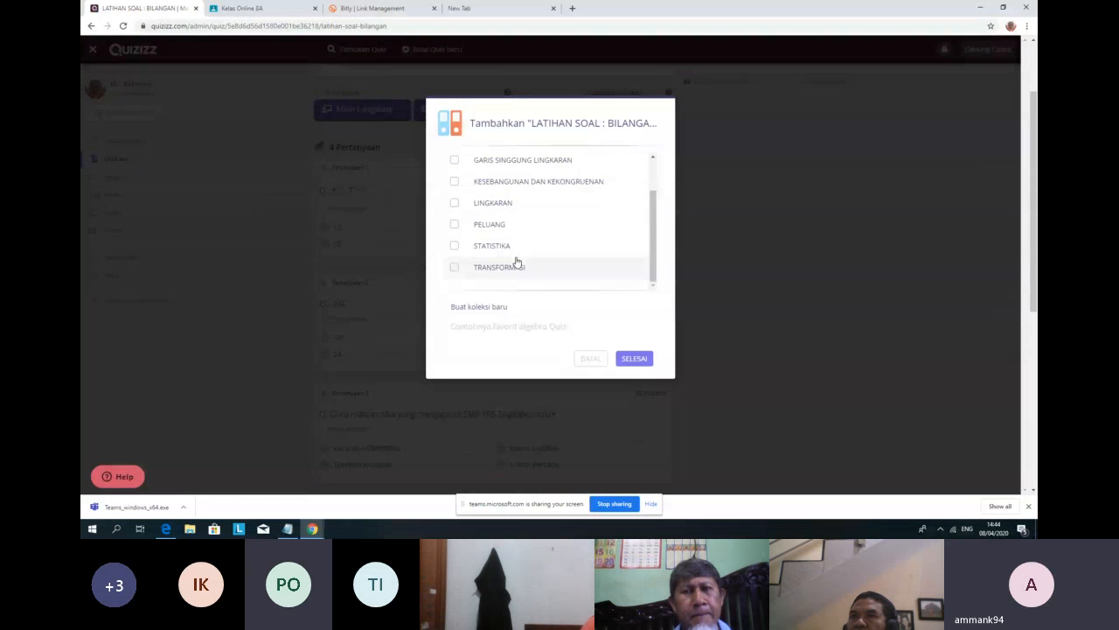
{"action": "scroll", "coordinate": [516, 261], "scroll_direction": "up", "scroll_amount": 2}
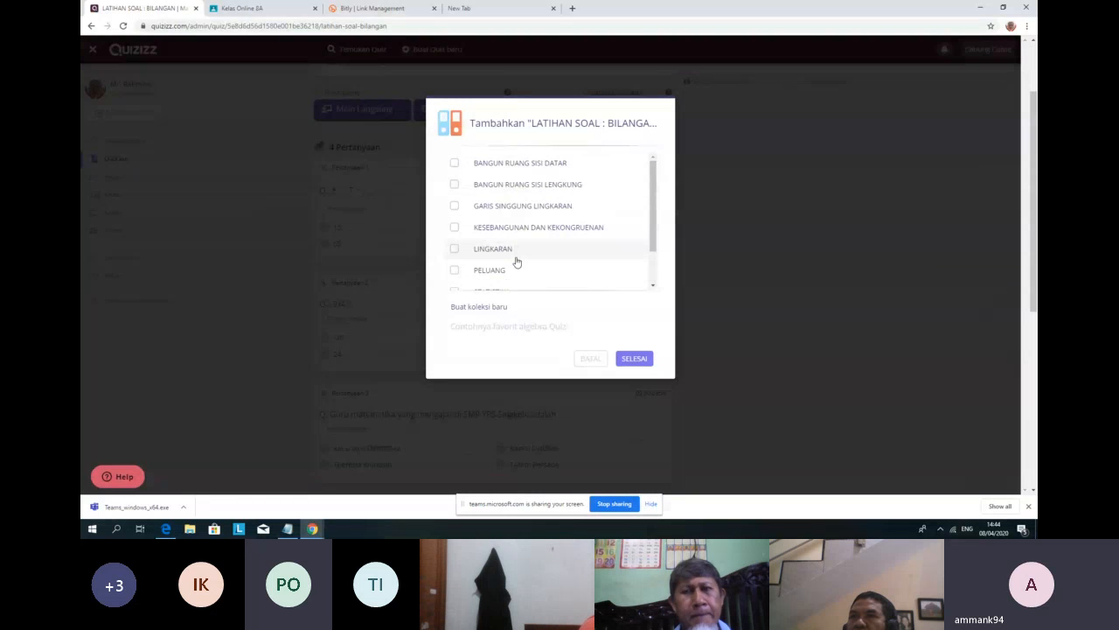
{"action": "scroll", "coordinate": [516, 261], "scroll_direction": "down", "scroll_amount": 2}
{"action": "left_click", "coordinate": [469, 269]}
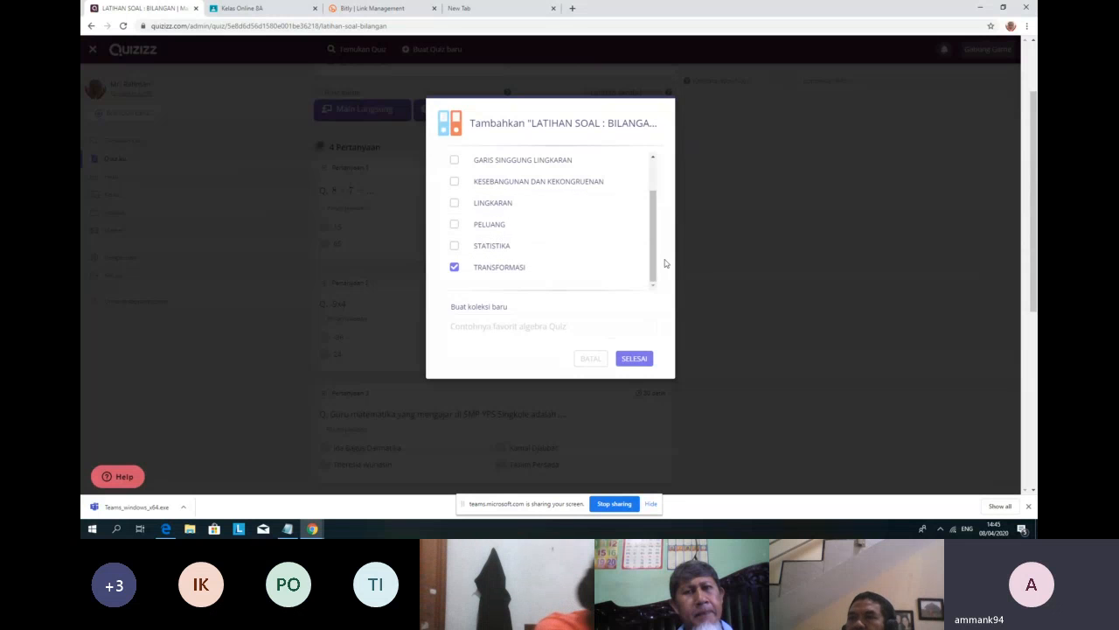
{"action": "scroll", "coordinate": [647, 245], "scroll_direction": "up", "scroll_amount": 1}
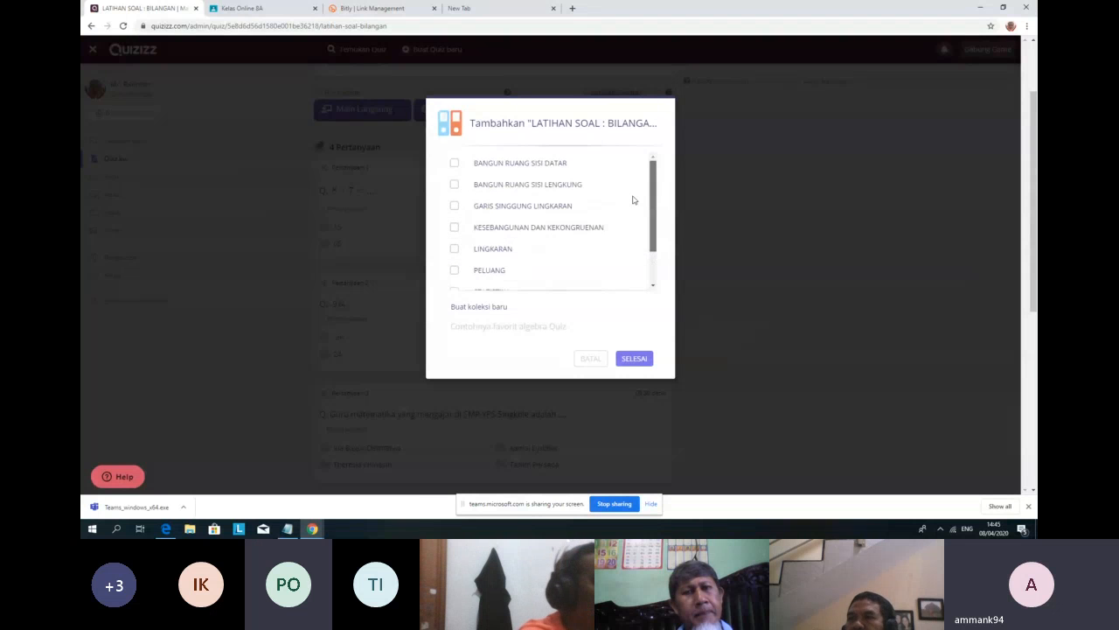
{"action": "scroll", "coordinate": [643, 236], "scroll_direction": "down", "scroll_amount": 1}
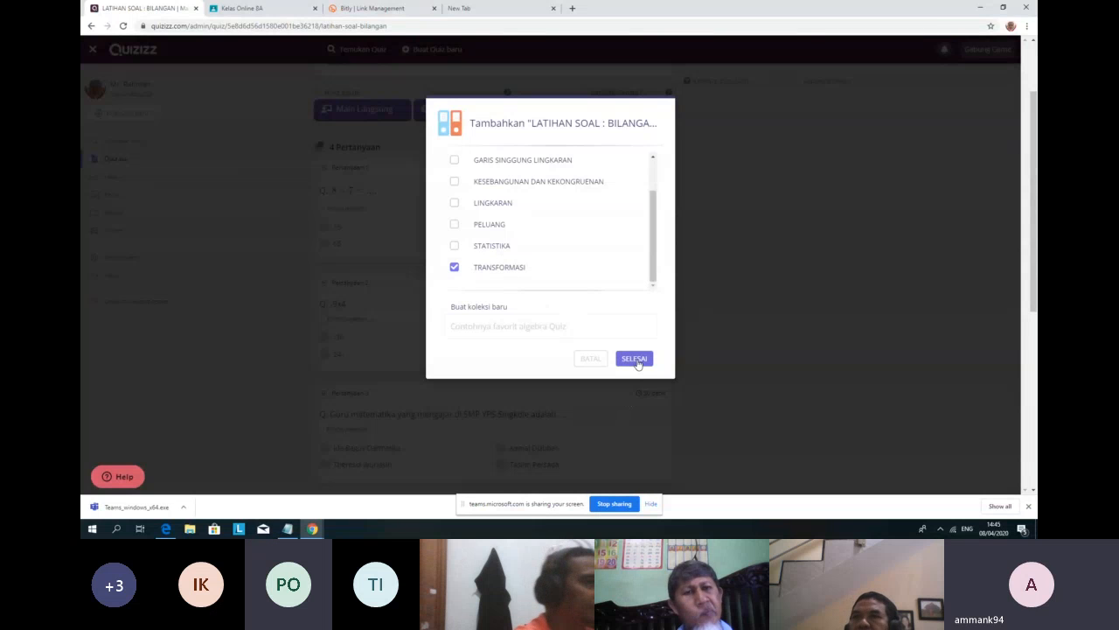
{"action": "left_click", "coordinate": [635, 360]}
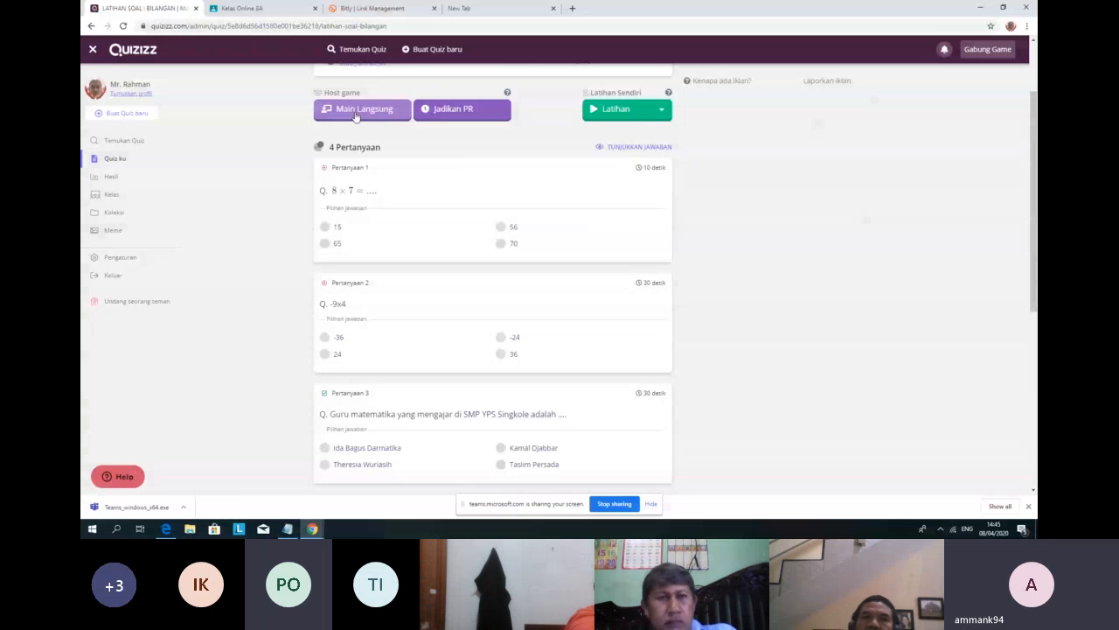
Step: Open the Main Langsung setup, try the Tim and Ujian modes, and settle on Klasik
{"action": "left_click", "coordinate": [359, 116]}
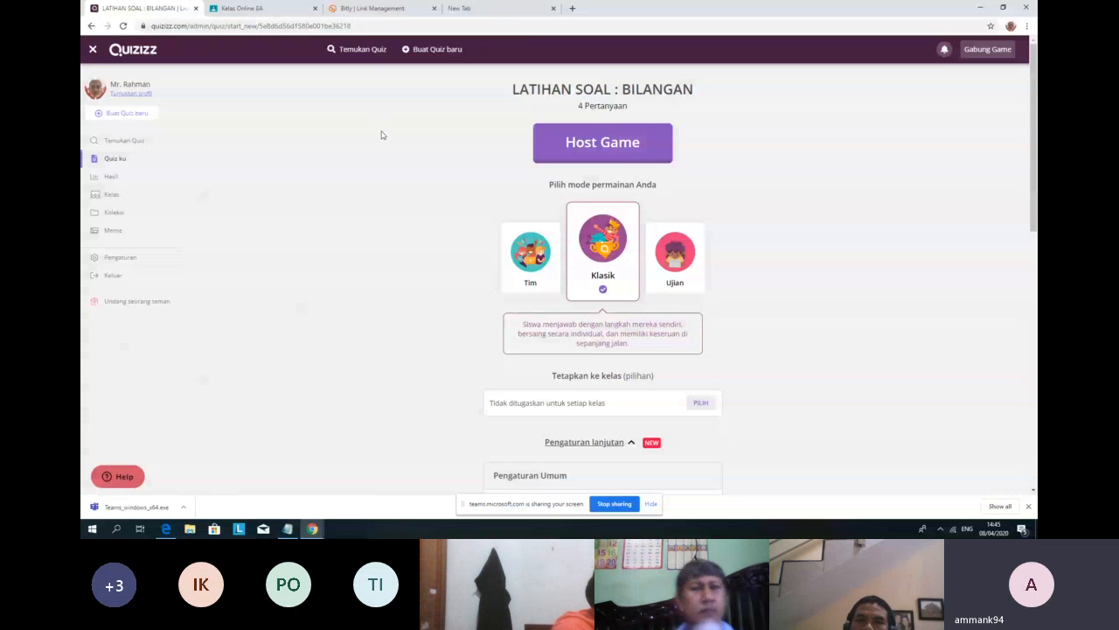
{"action": "left_click", "coordinate": [533, 266]}
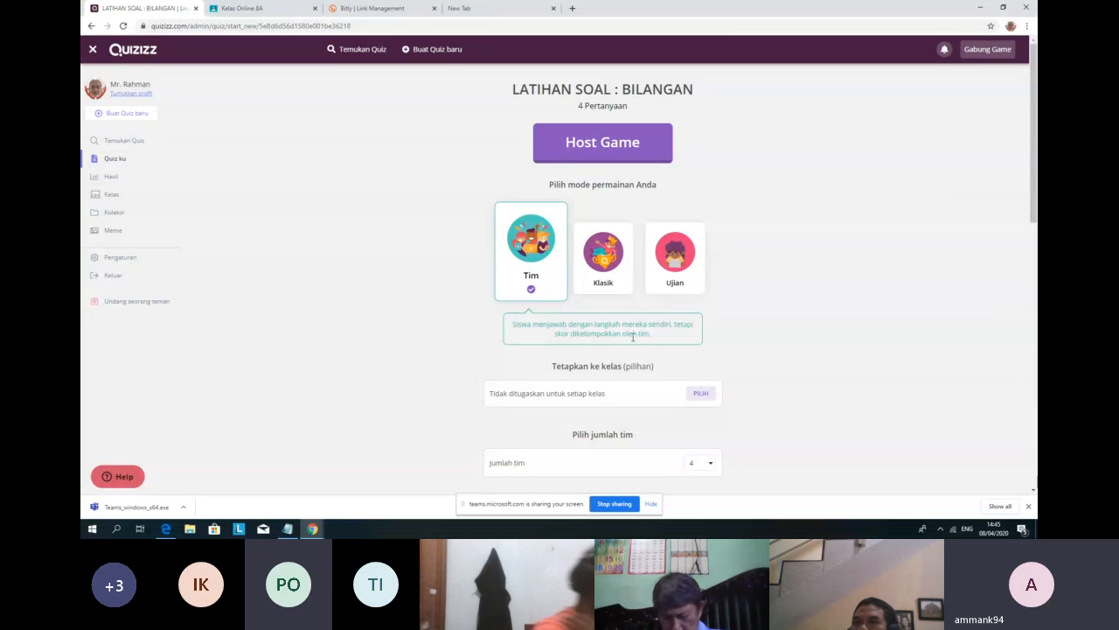
{"action": "left_click", "coordinate": [602, 267]}
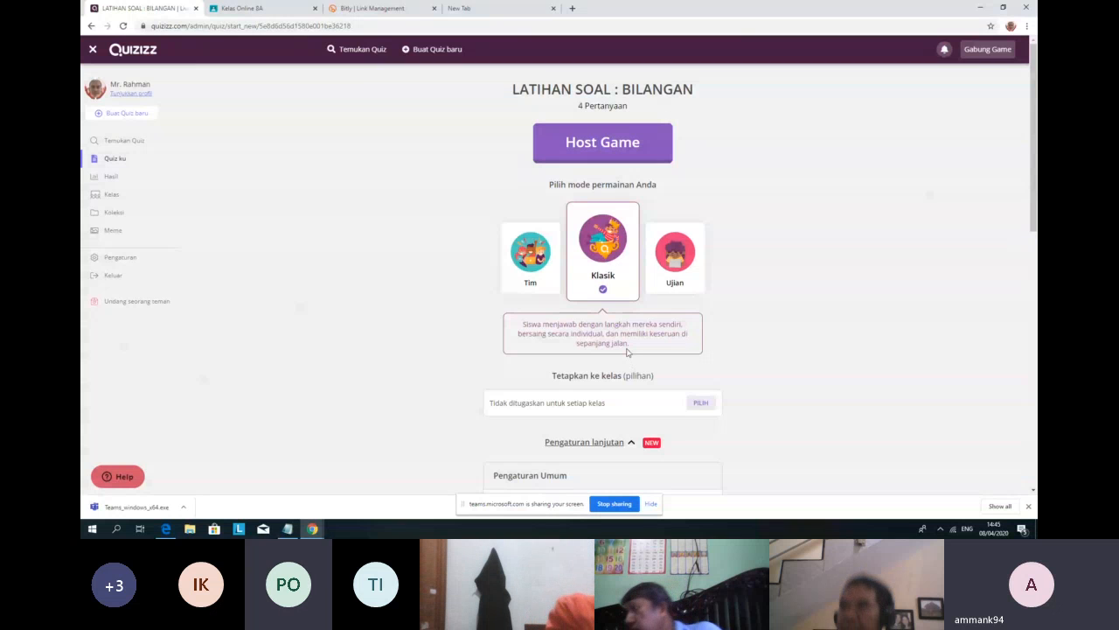
{"action": "left_click", "coordinate": [675, 271]}
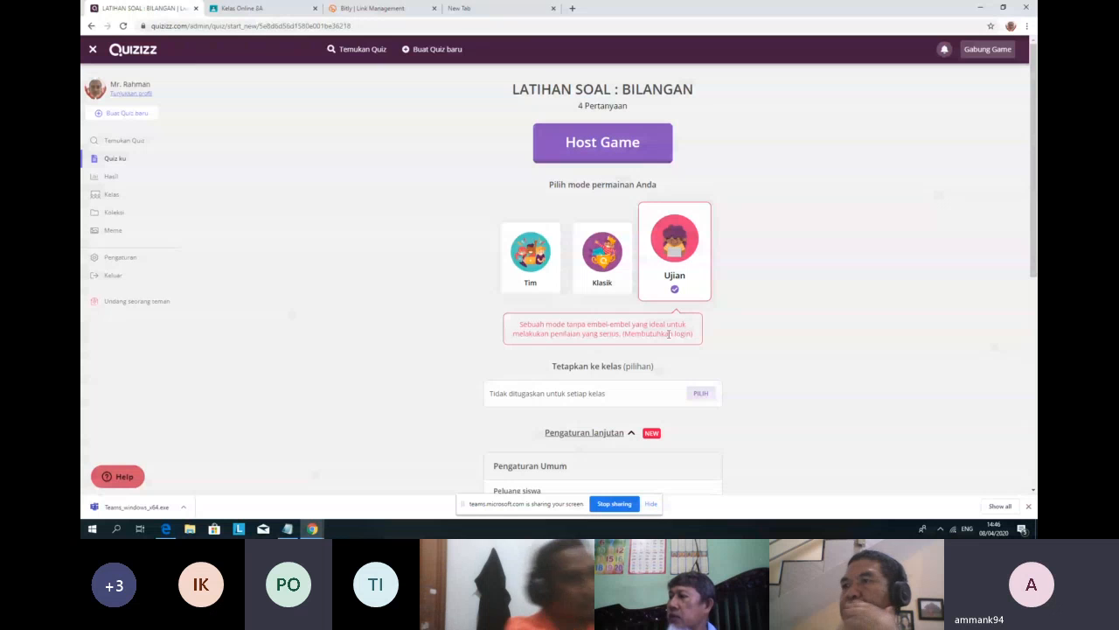
{"action": "left_click", "coordinate": [608, 276]}
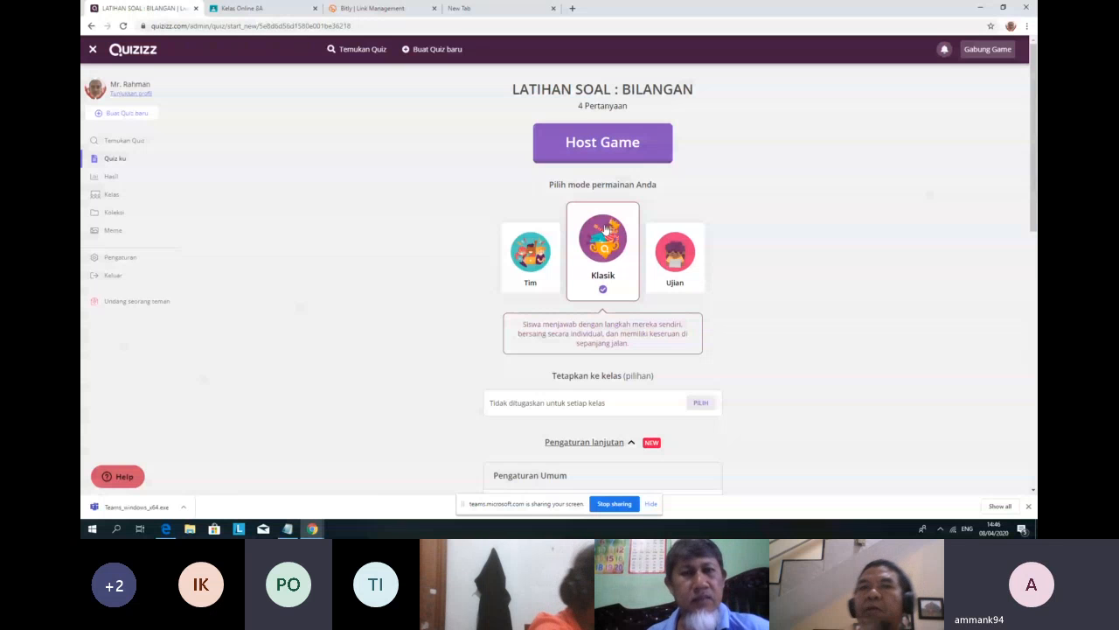
{"action": "scroll", "coordinate": [600, 224], "scroll_direction": "down", "scroll_amount": 1}
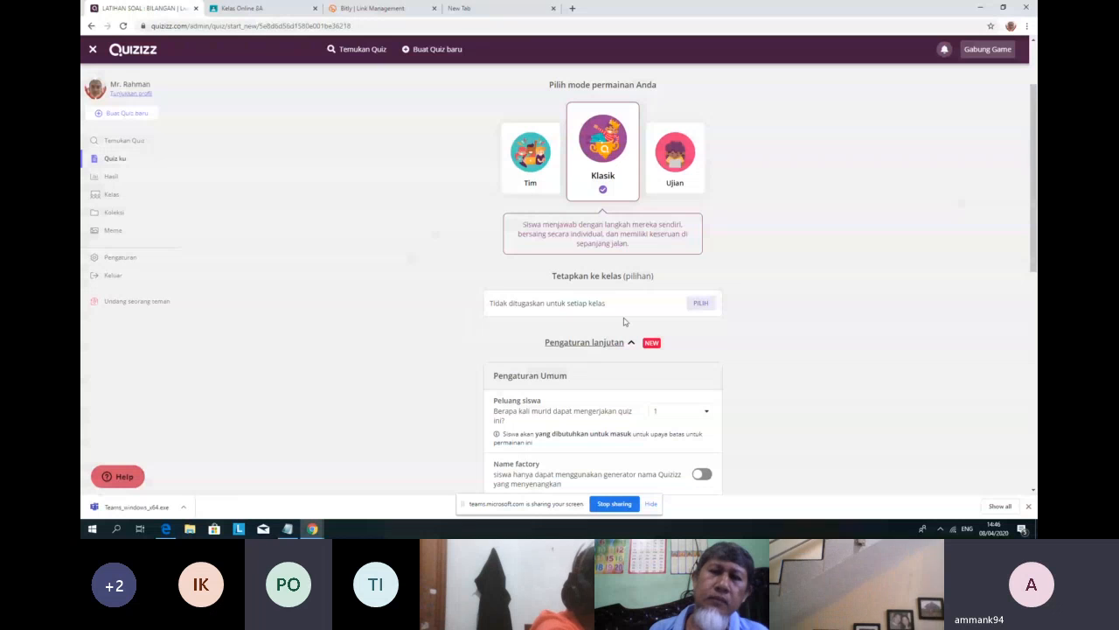
{"action": "left_click", "coordinate": [703, 308]}
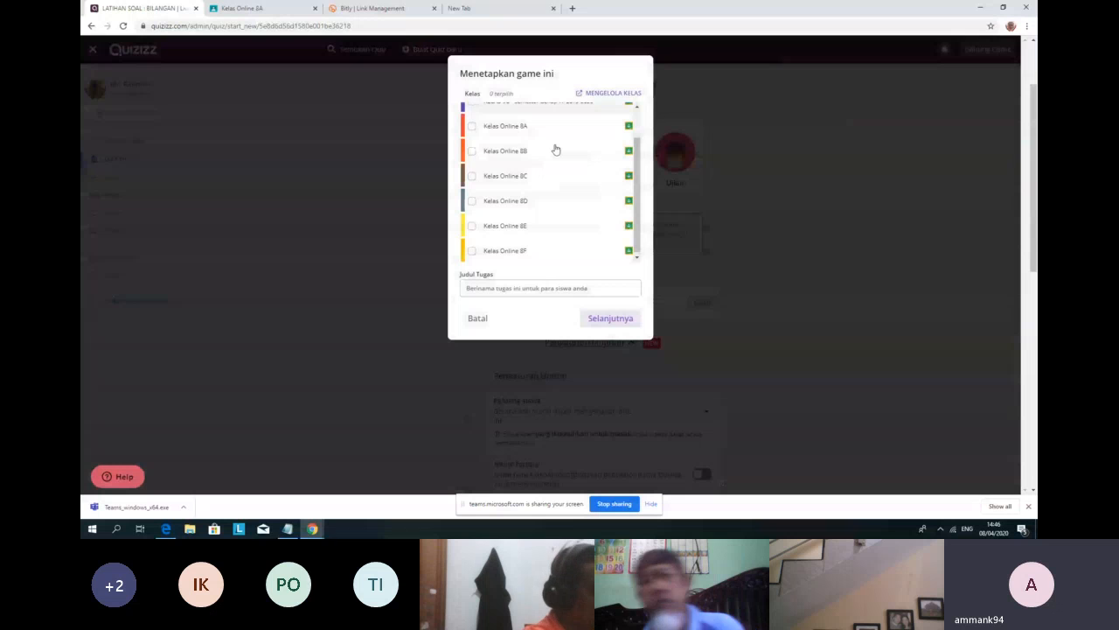
{"action": "scroll", "coordinate": [544, 259], "scroll_direction": "down", "scroll_amount": 2}
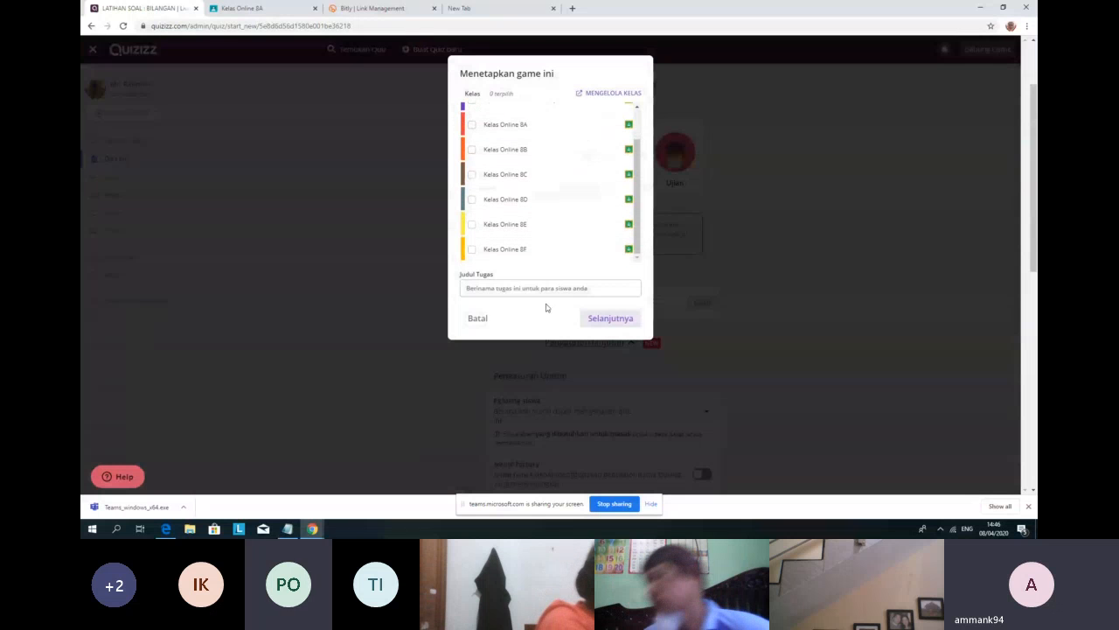
{"action": "scroll", "coordinate": [524, 248], "scroll_direction": "up", "scroll_amount": 3}
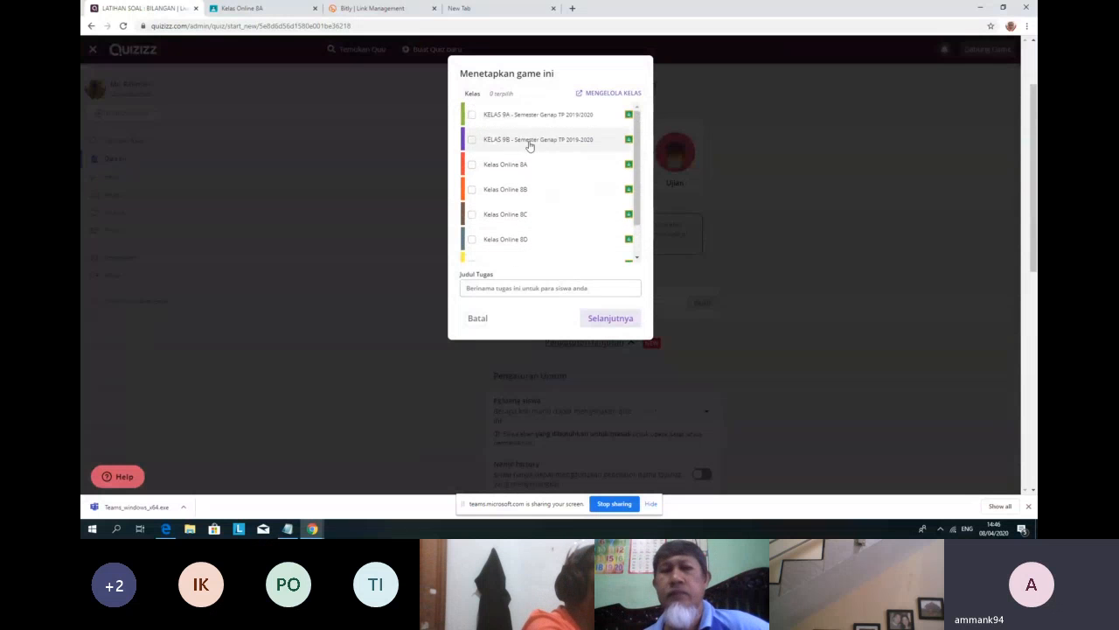
{"action": "scroll", "coordinate": [499, 227], "scroll_direction": "down", "scroll_amount": 2}
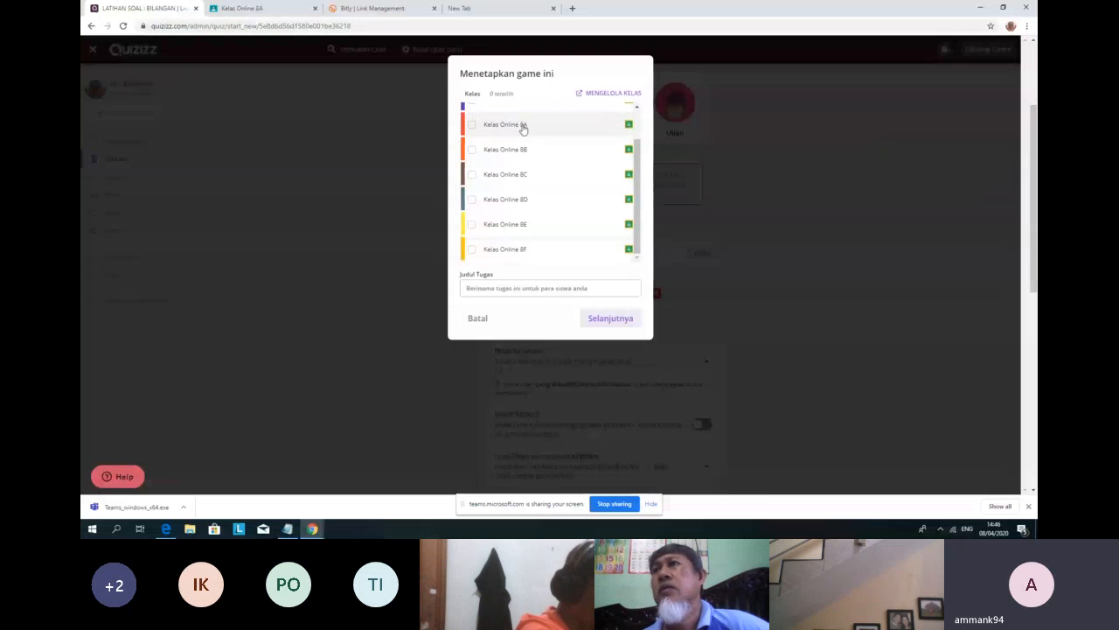
{"action": "scroll", "coordinate": [526, 152], "scroll_direction": "up", "scroll_amount": 1}
{"action": "scroll", "coordinate": [516, 140], "scroll_direction": "up", "scroll_amount": 1}
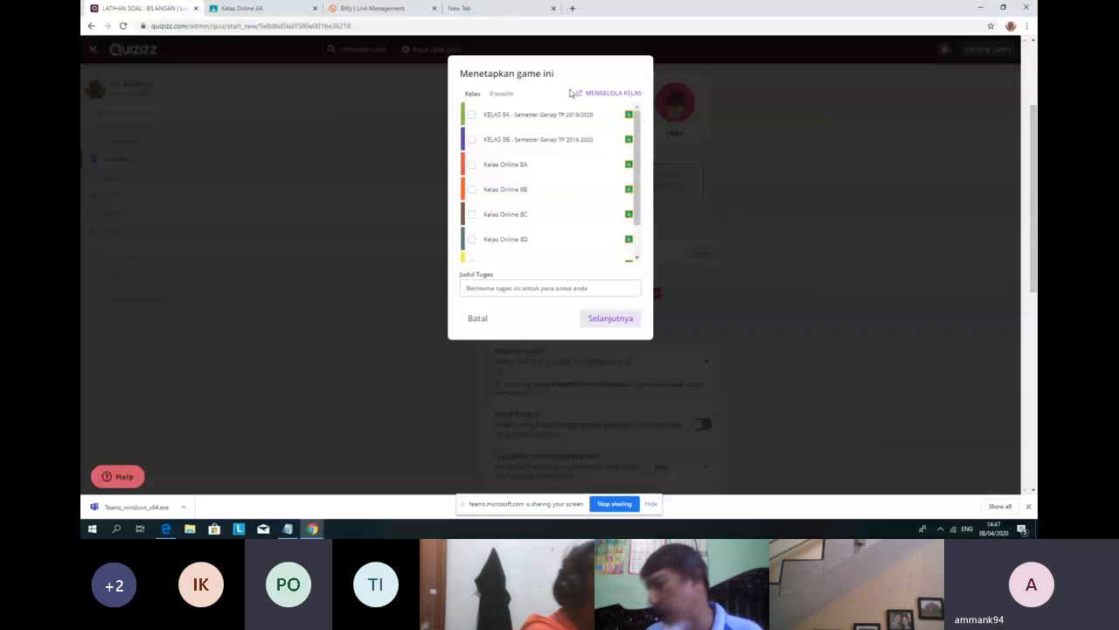
{"action": "left_click", "coordinate": [620, 322]}
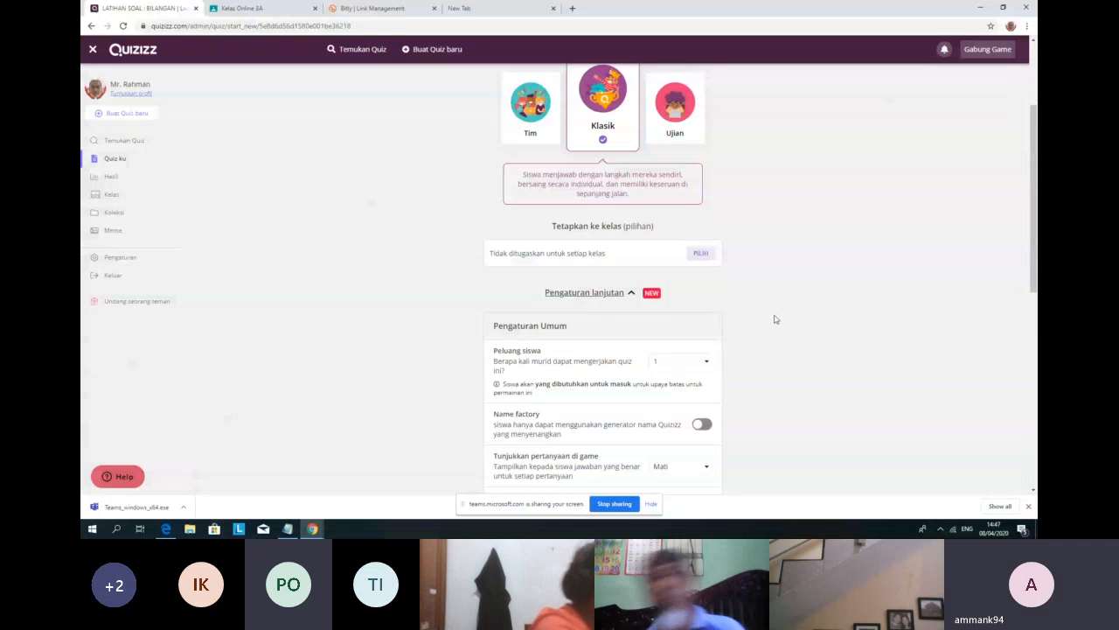
Step: Set Peluang siswa to Tak terbatas under Pengaturan Umum, then scroll through the remaining settings
{"action": "scroll", "coordinate": [774, 319], "scroll_direction": "down", "scroll_amount": 3}
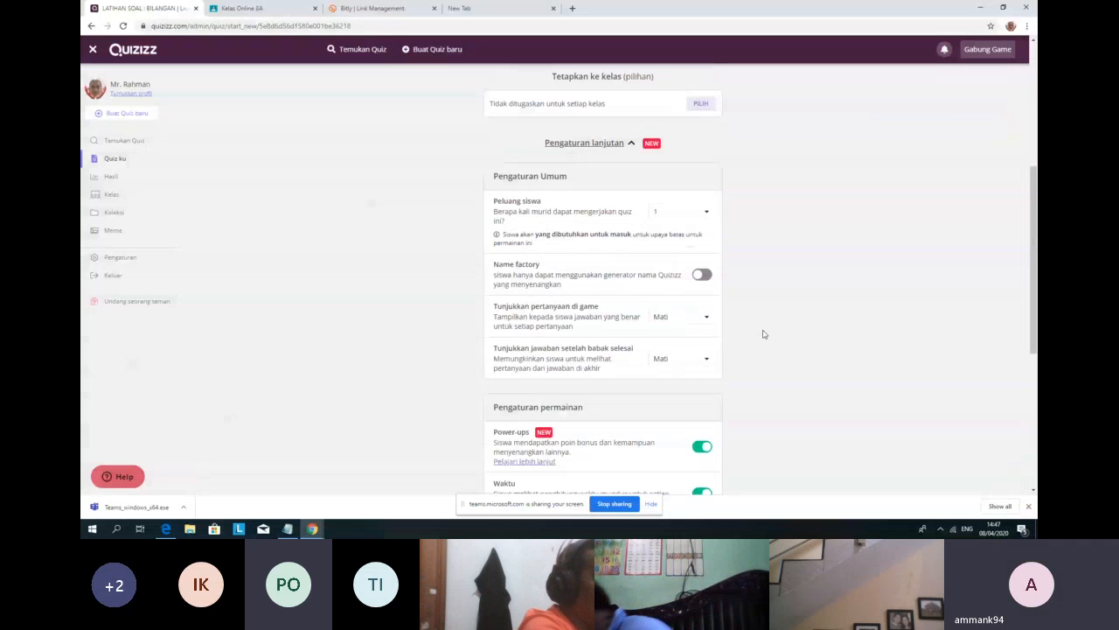
{"action": "scroll", "coordinate": [760, 334], "scroll_direction": "up", "scroll_amount": 4}
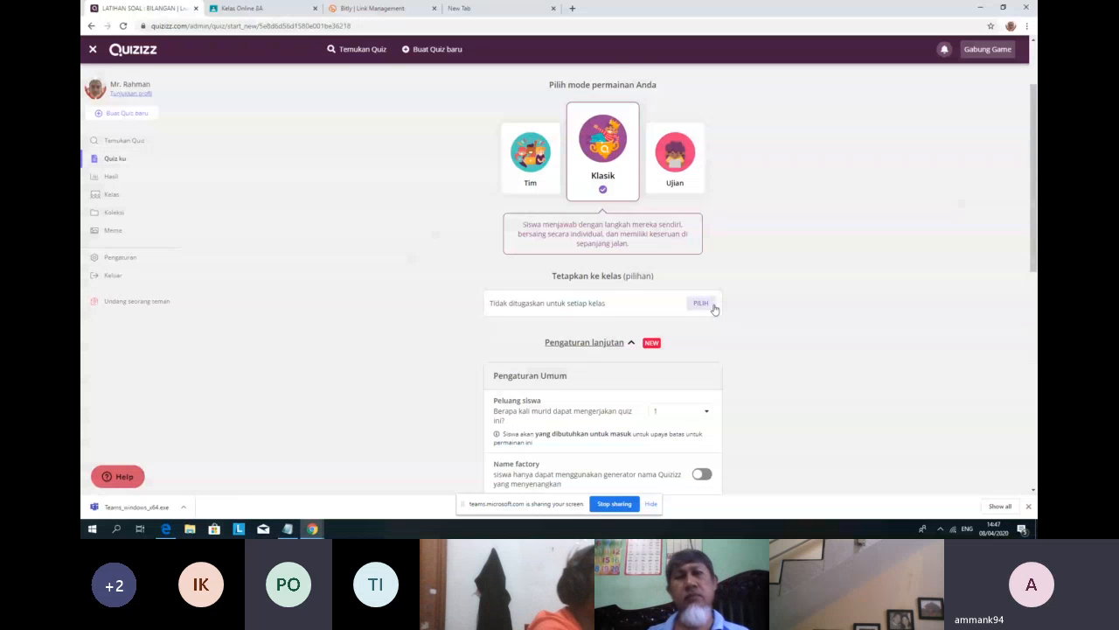
{"action": "scroll", "coordinate": [710, 309], "scroll_direction": "down", "scroll_amount": 2}
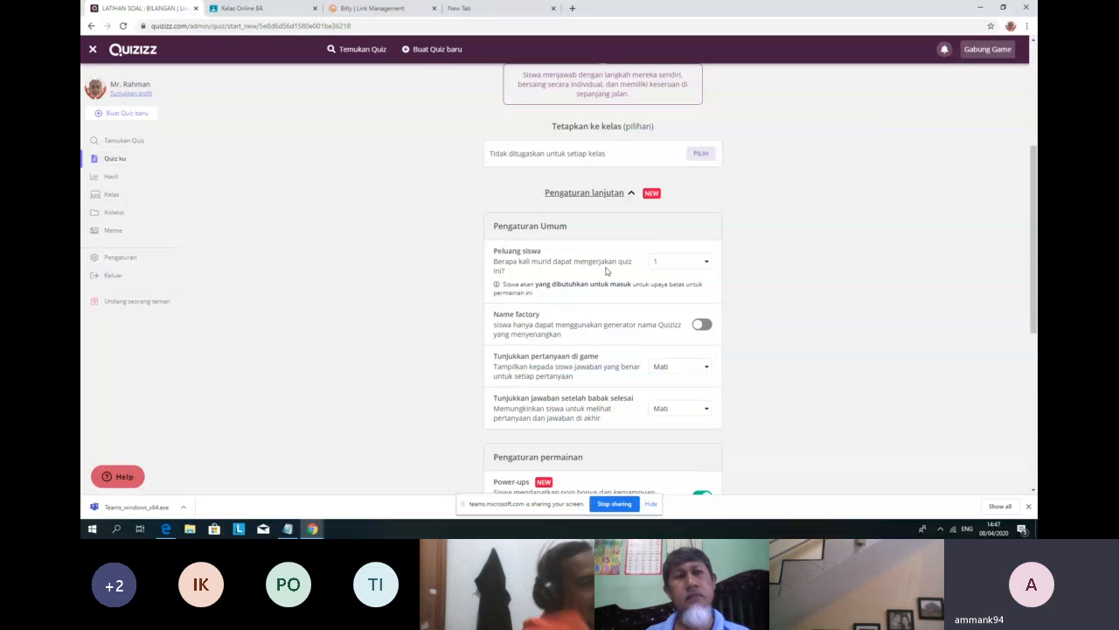
{"action": "left_click", "coordinate": [705, 263]}
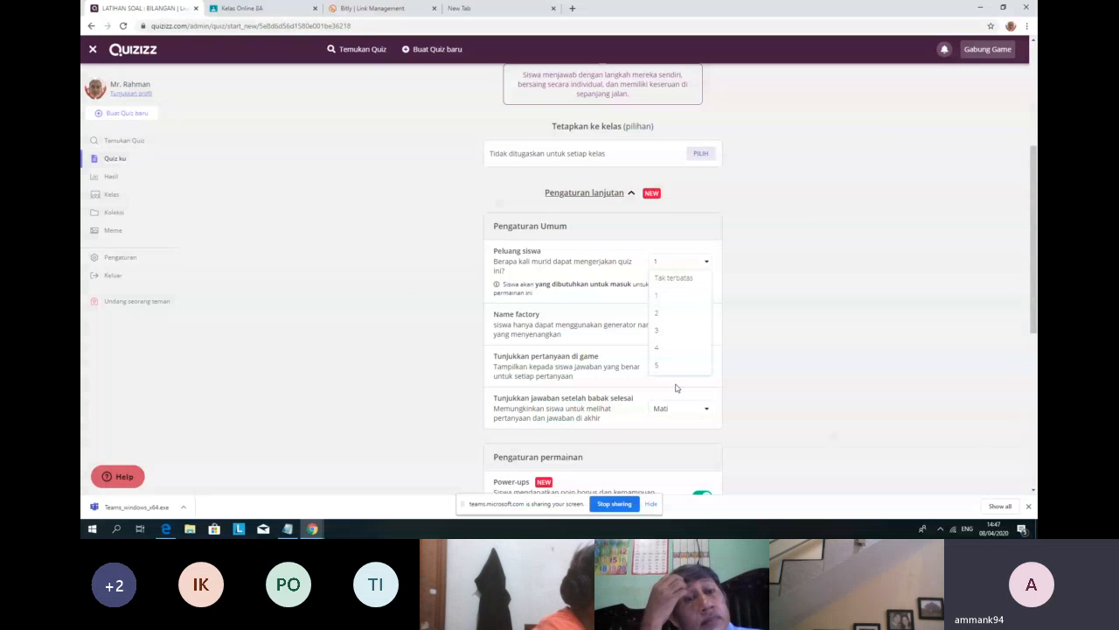
{"action": "left_click", "coordinate": [683, 279]}
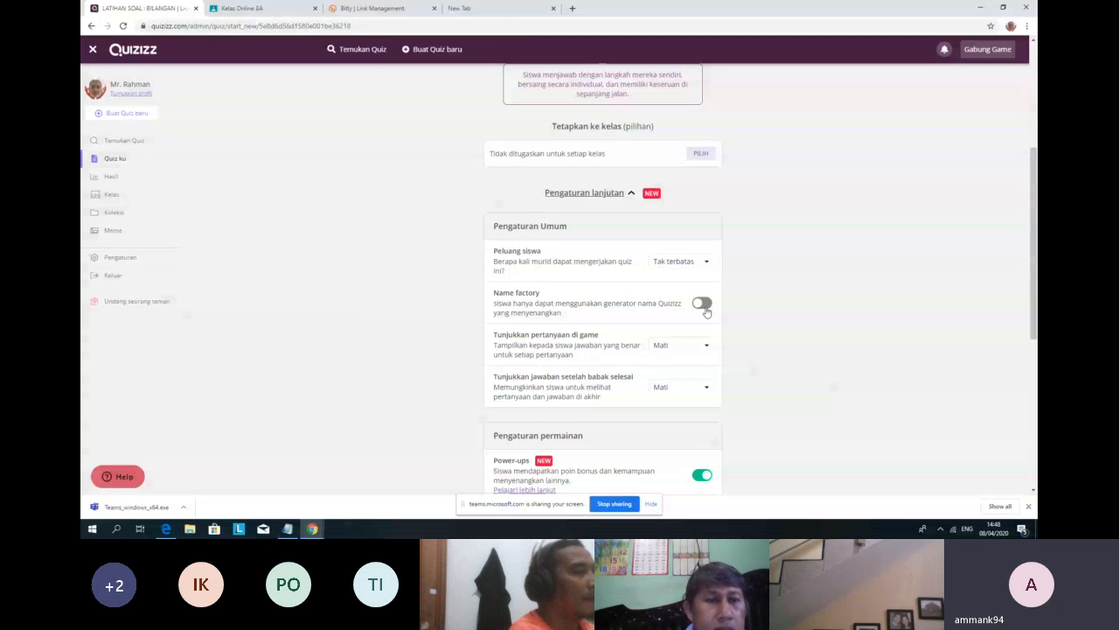
{"action": "scroll", "coordinate": [692, 306], "scroll_direction": "down", "scroll_amount": 1}
{"action": "scroll", "coordinate": [692, 306], "scroll_direction": "down", "scroll_amount": 1}
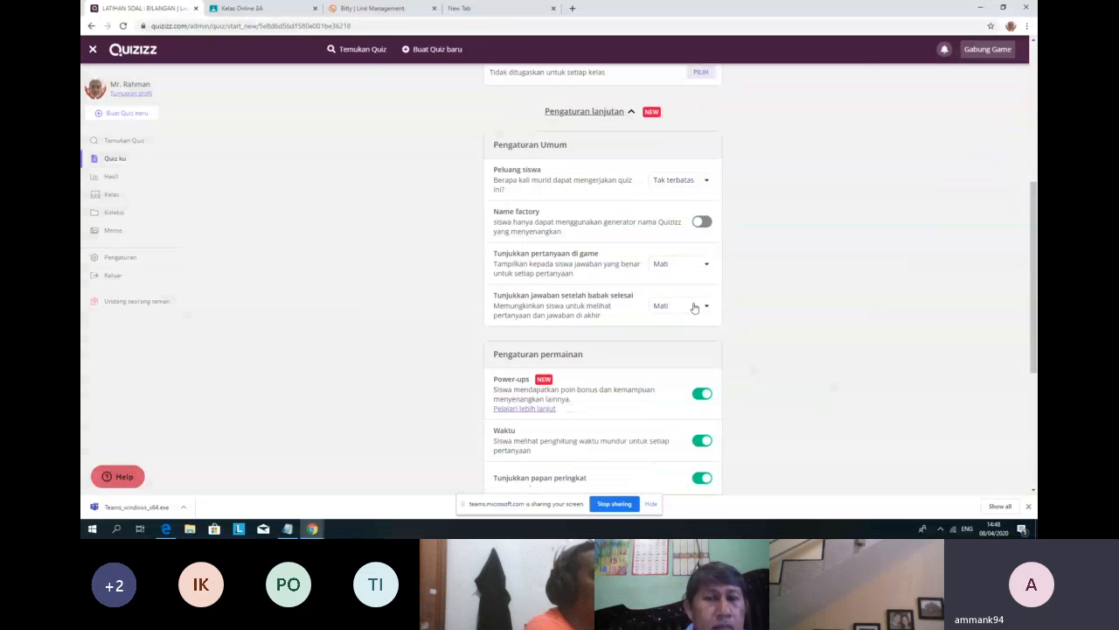
{"action": "scroll", "coordinate": [568, 253], "scroll_direction": "down", "scroll_amount": 1}
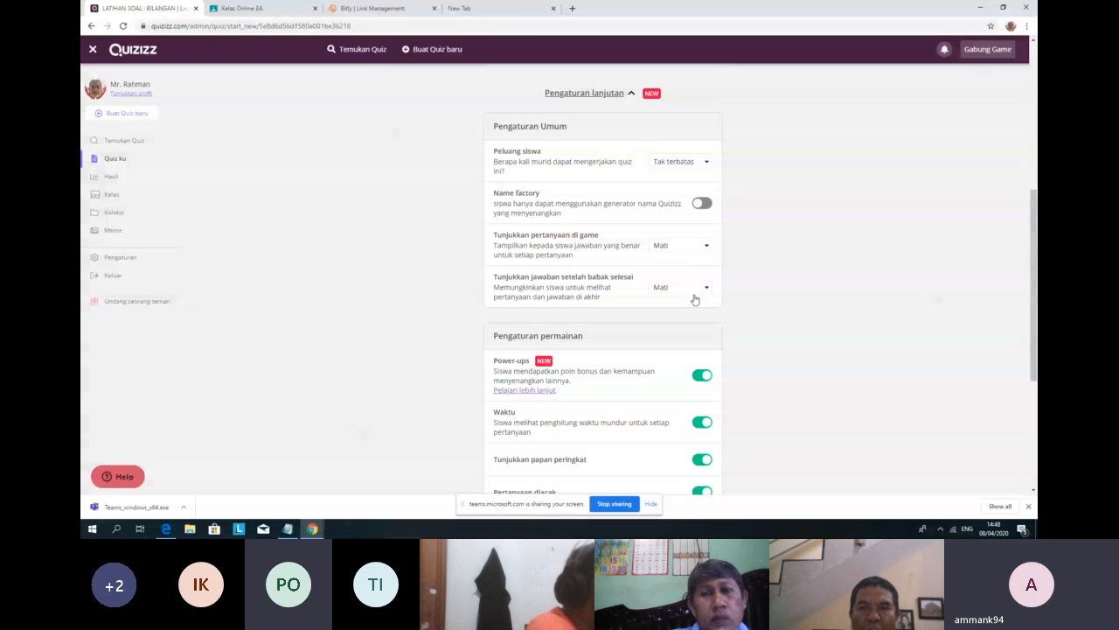
{"action": "scroll", "coordinate": [699, 271], "scroll_direction": "down", "scroll_amount": 1}
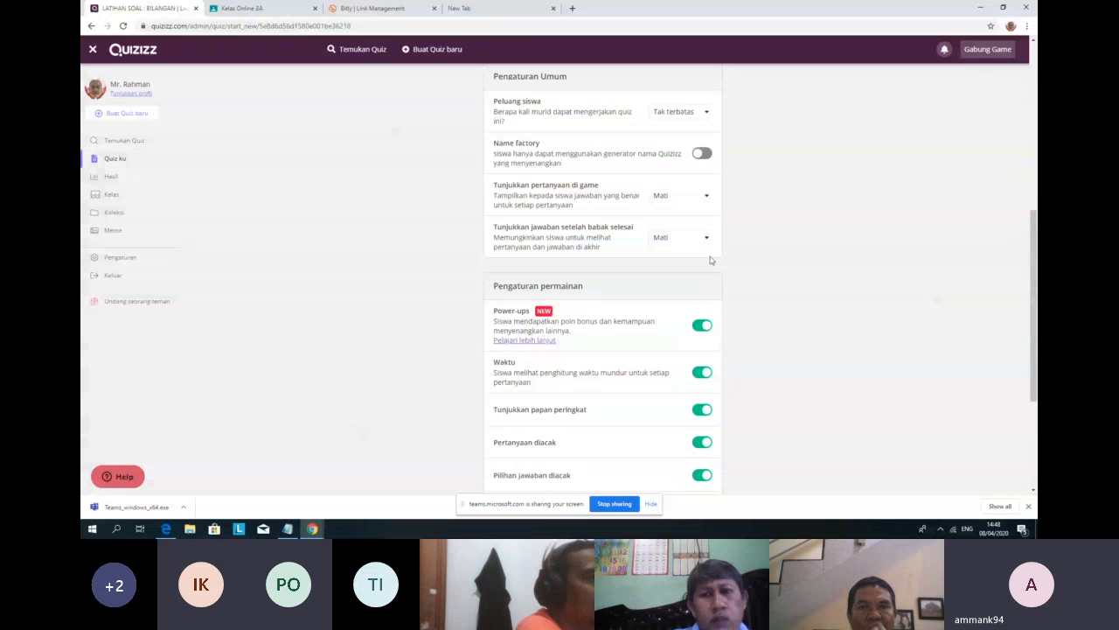
{"action": "scroll", "coordinate": [708, 260], "scroll_direction": "up", "scroll_amount": 1}
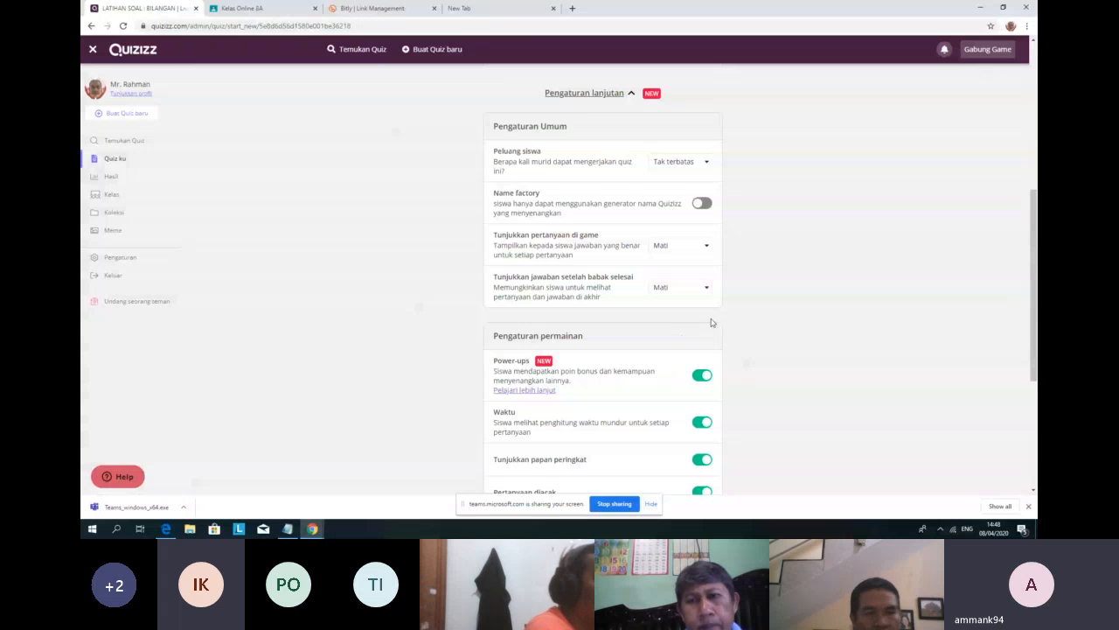
{"action": "scroll", "coordinate": [711, 323], "scroll_direction": "down", "scroll_amount": 3}
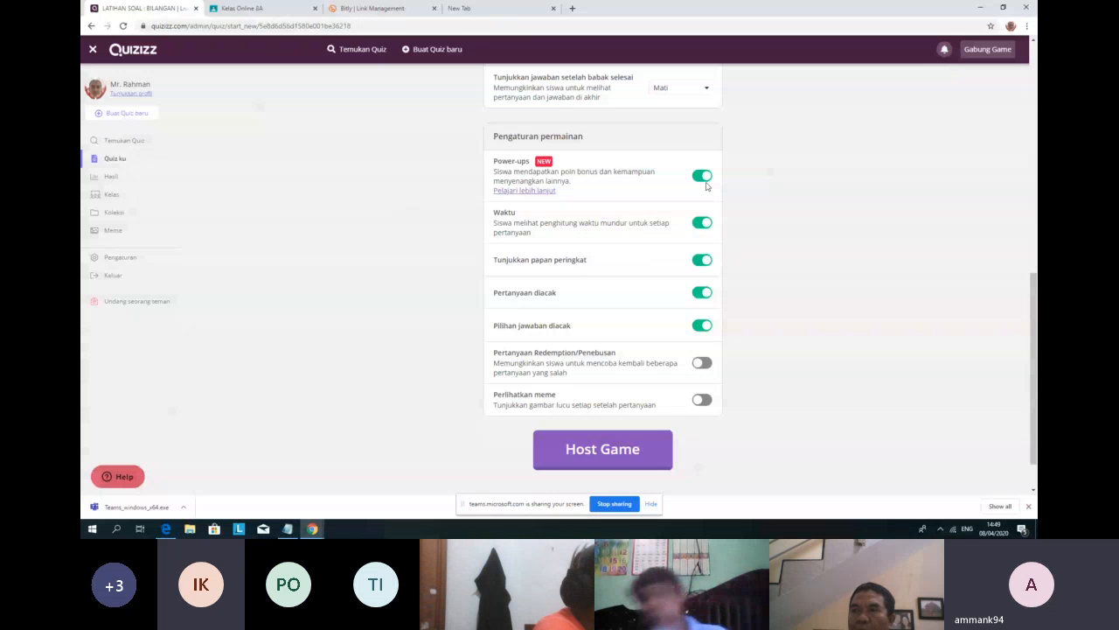
{"action": "triple_click", "coordinate": [578, 233]}
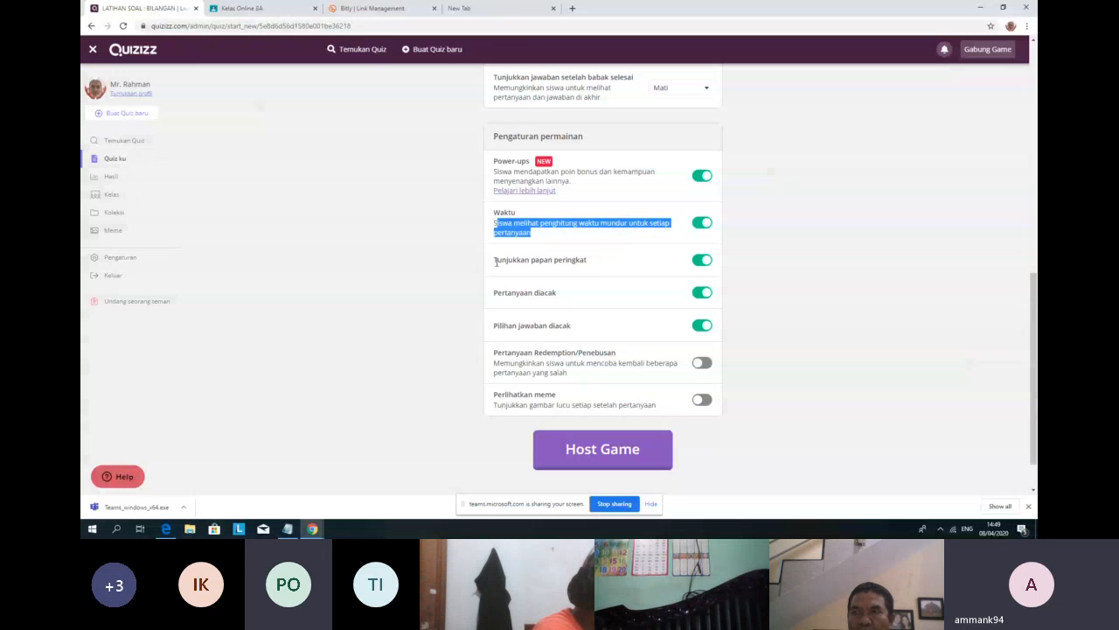
{"action": "left_click_drag", "start_coordinate": [496, 260], "coordinate": [609, 274]}
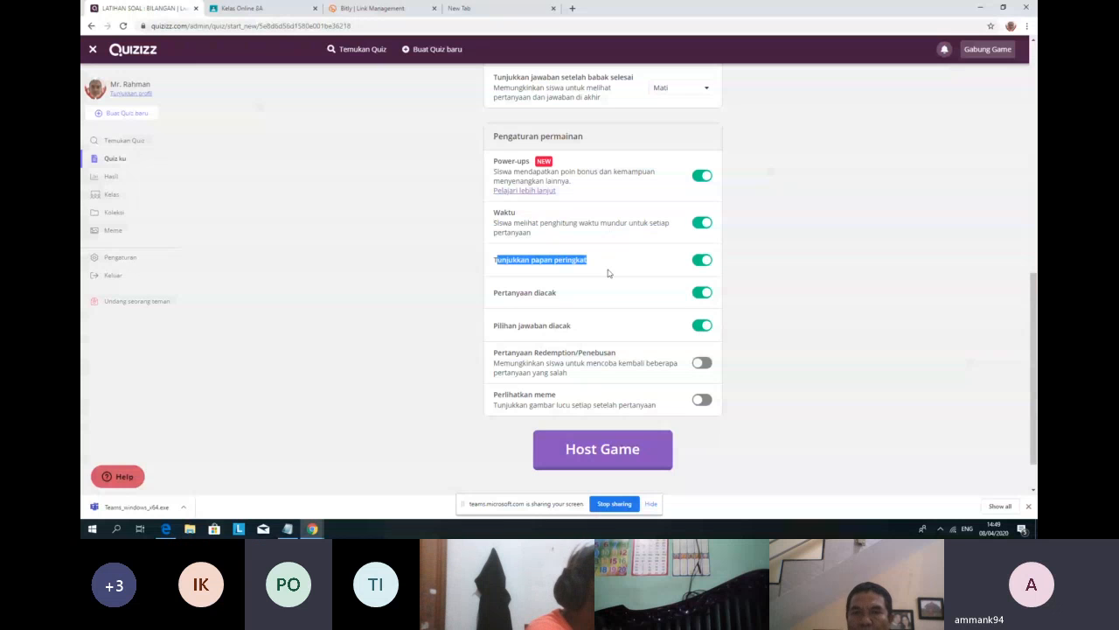
{"action": "left_click_drag", "start_coordinate": [500, 293], "coordinate": [544, 329]}
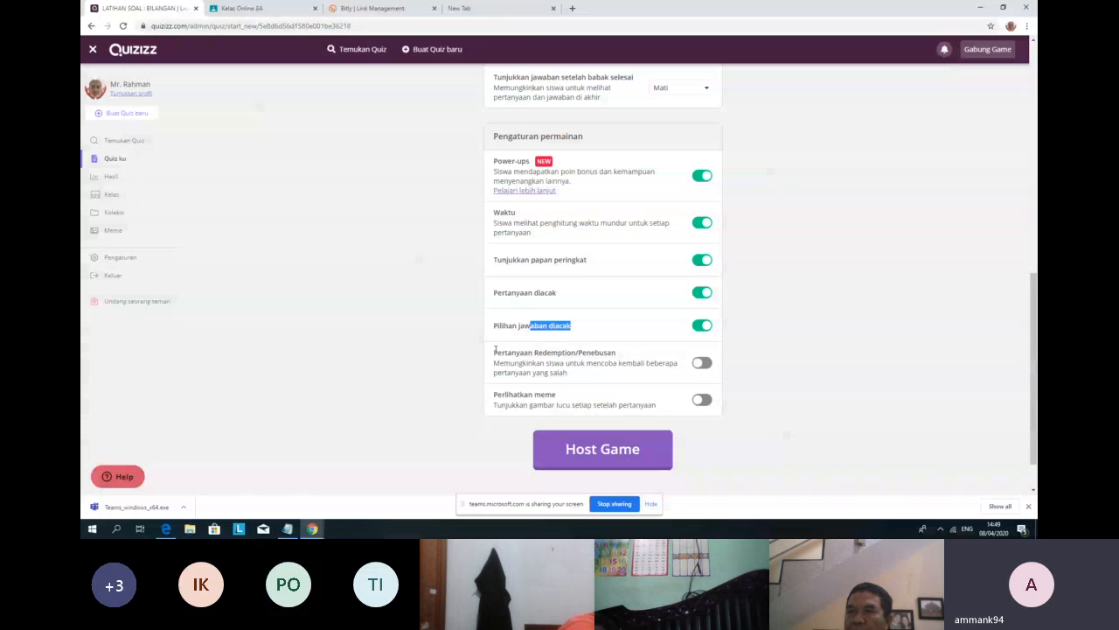
{"action": "left_click_drag", "start_coordinate": [494, 353], "coordinate": [578, 383]}
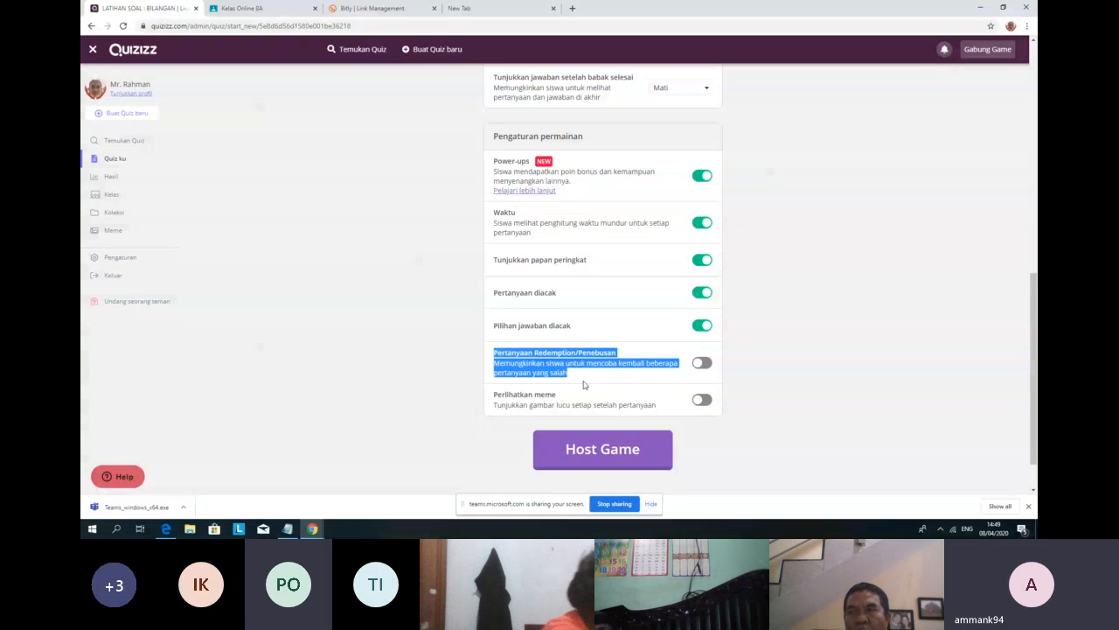
{"action": "left_click", "coordinate": [702, 363]}
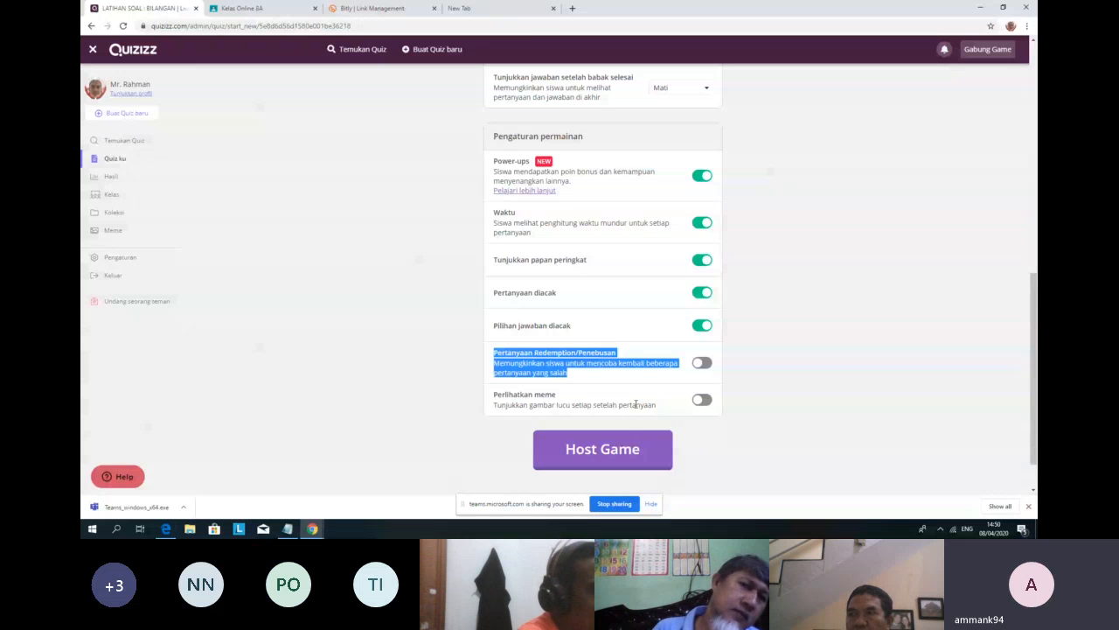
{"action": "left_click_drag", "start_coordinate": [613, 405], "coordinate": [658, 410]}
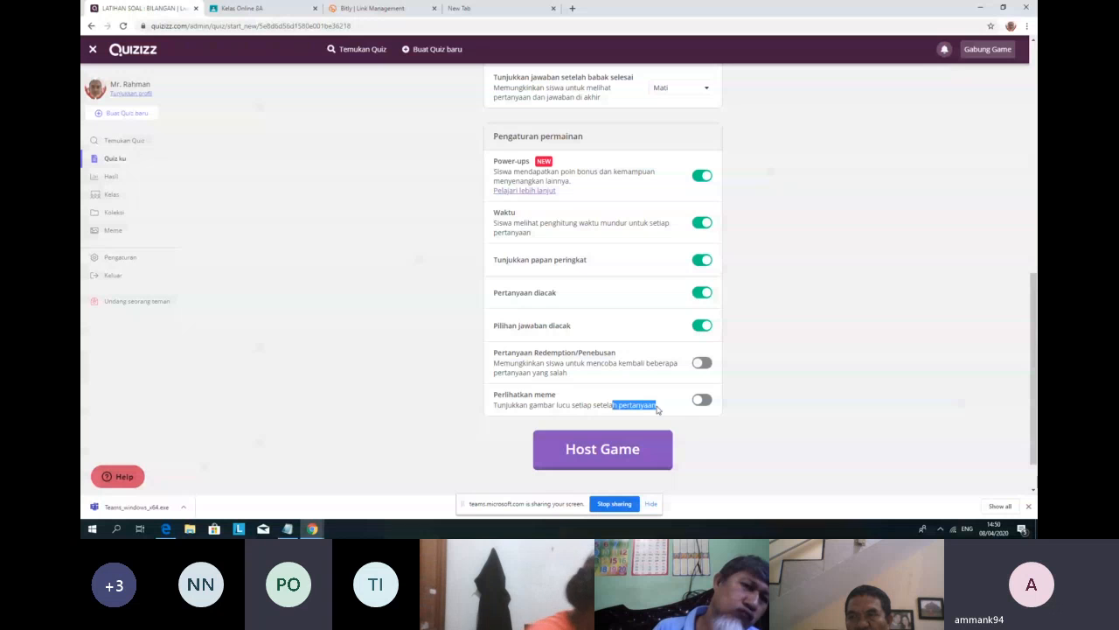
{"action": "double_click", "coordinate": [545, 394]}
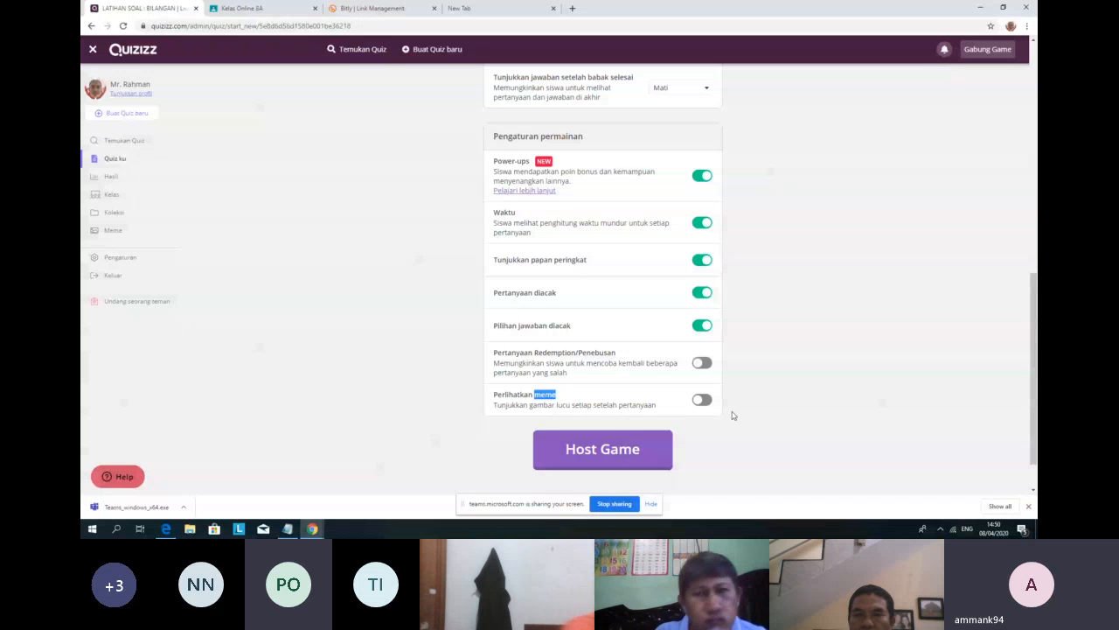
{"action": "scroll", "coordinate": [760, 393], "scroll_direction": "up", "scroll_amount": 10}
{"action": "scroll", "coordinate": [785, 368], "scroll_direction": "down", "scroll_amount": 10}
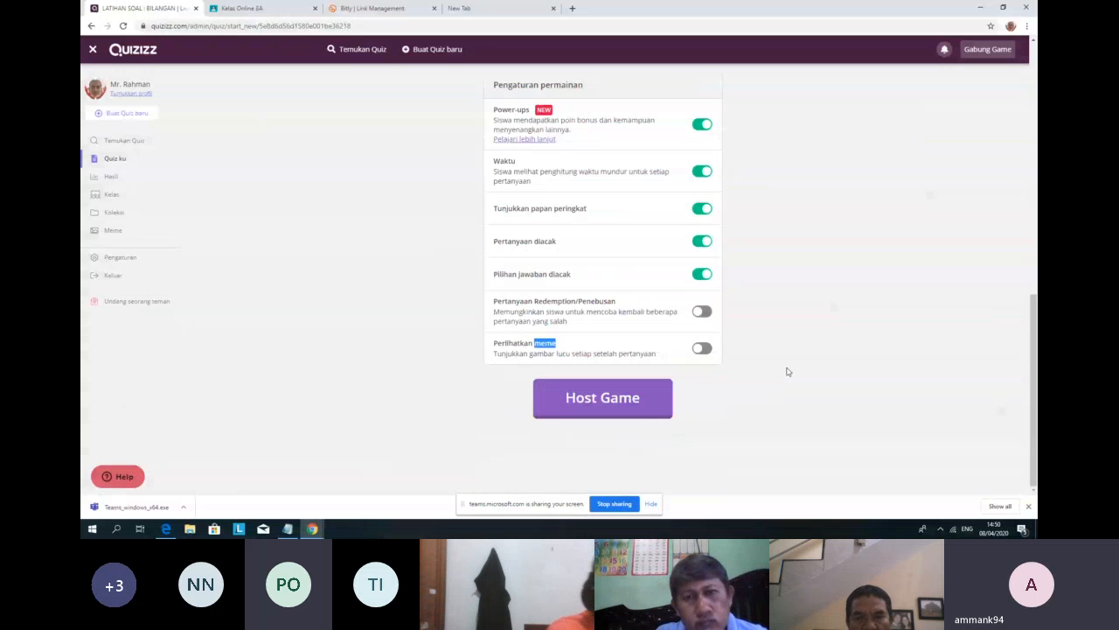
{"action": "scroll", "coordinate": [787, 372], "scroll_direction": "up", "scroll_amount": 8}
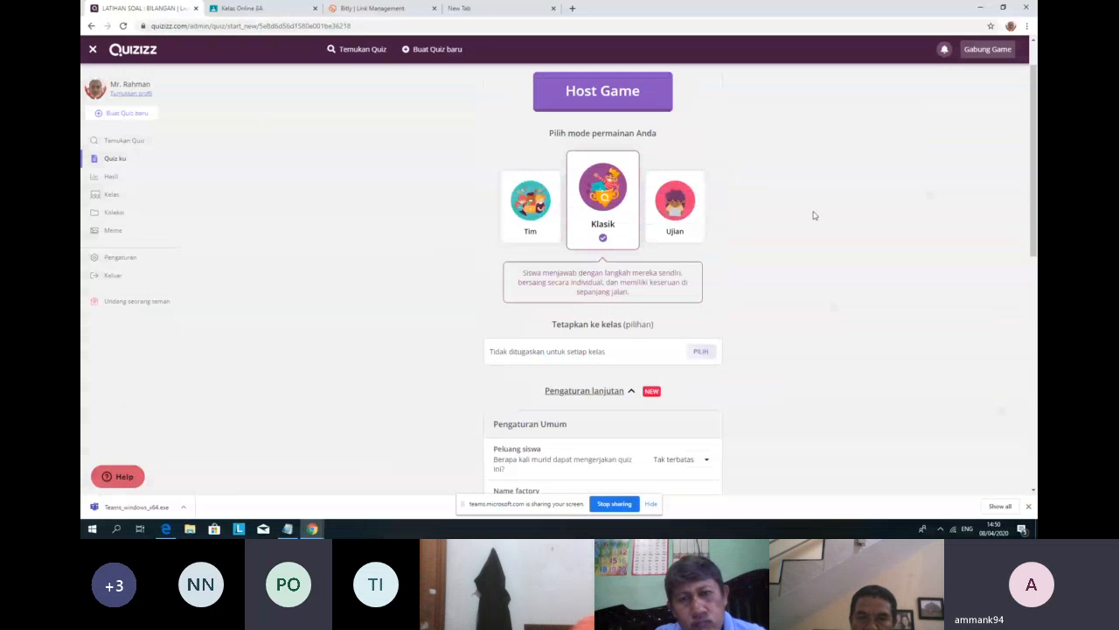
{"action": "scroll", "coordinate": [813, 215], "scroll_direction": "up", "scroll_amount": 1}
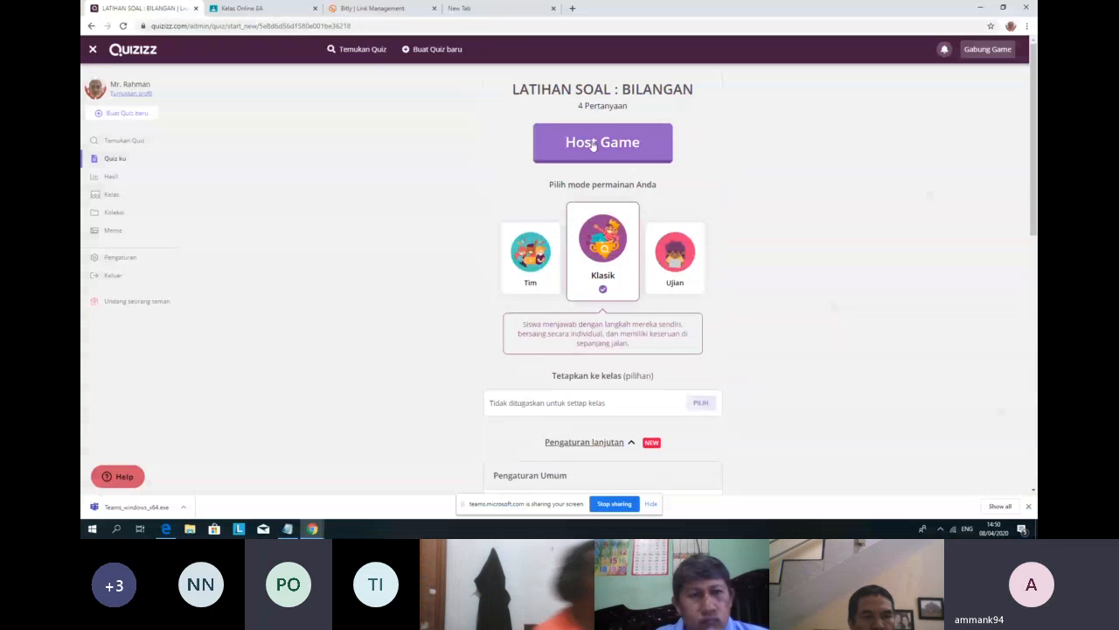
Step: Launch the live game lobby with the Host Game button
{"action": "left_click", "coordinate": [594, 145]}
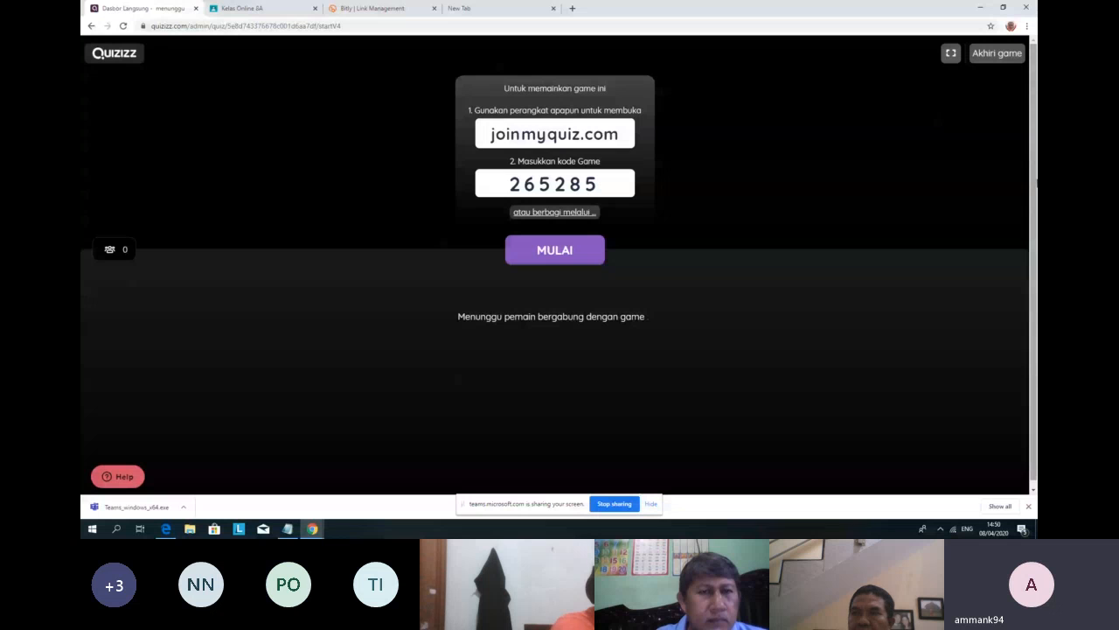
Step: Shrink Chrome to view the Teams participant list, re-maximize it, and open a new blank tab
{"action": "left_click", "coordinate": [1002, 7]}
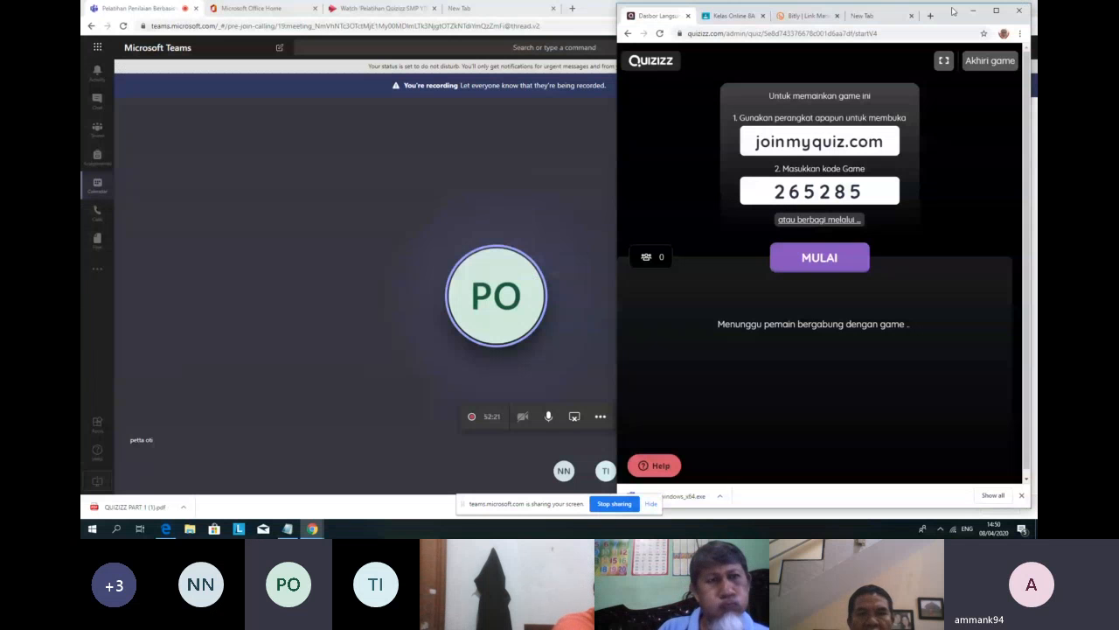
{"action": "left_click_drag", "start_coordinate": [952, 11], "coordinate": [427, 7]}
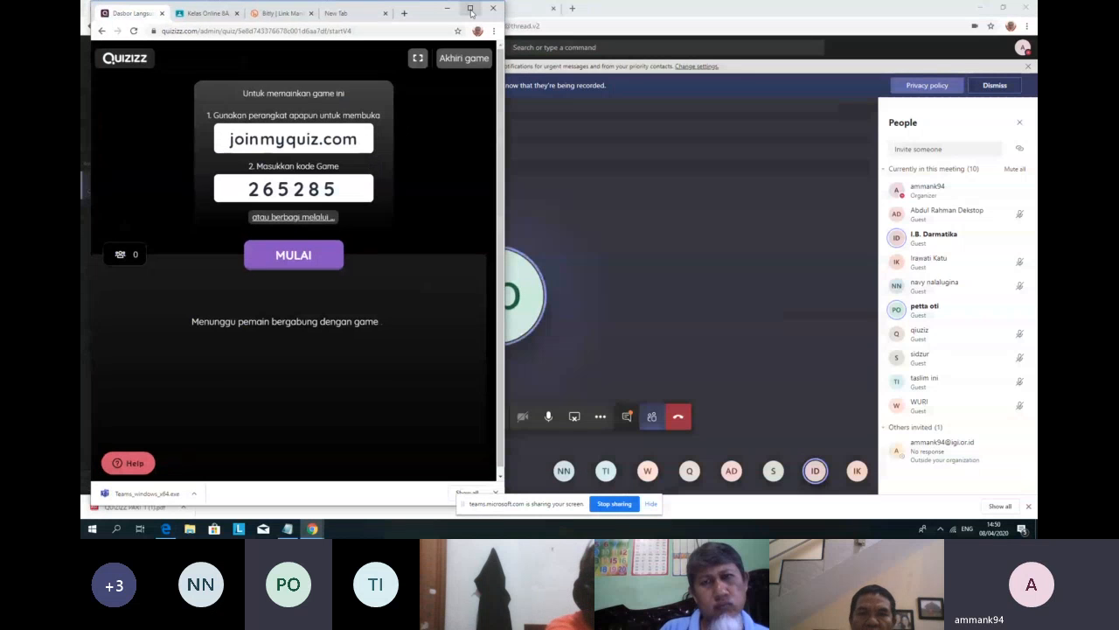
{"action": "left_click", "coordinate": [470, 8]}
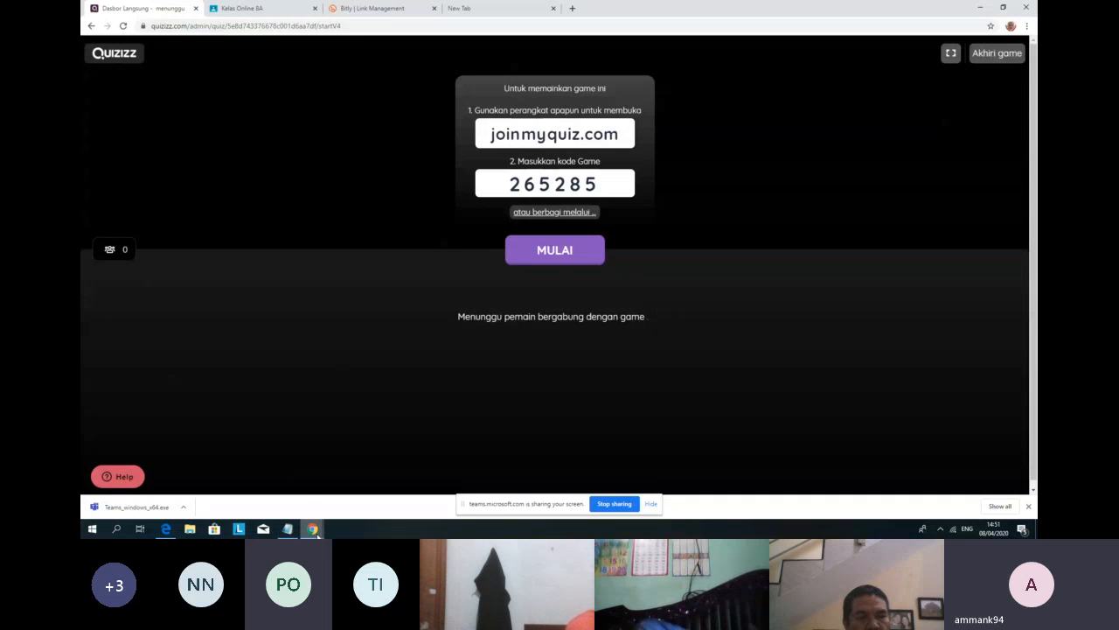
{"action": "mouse_move", "coordinate": [317, 535]}
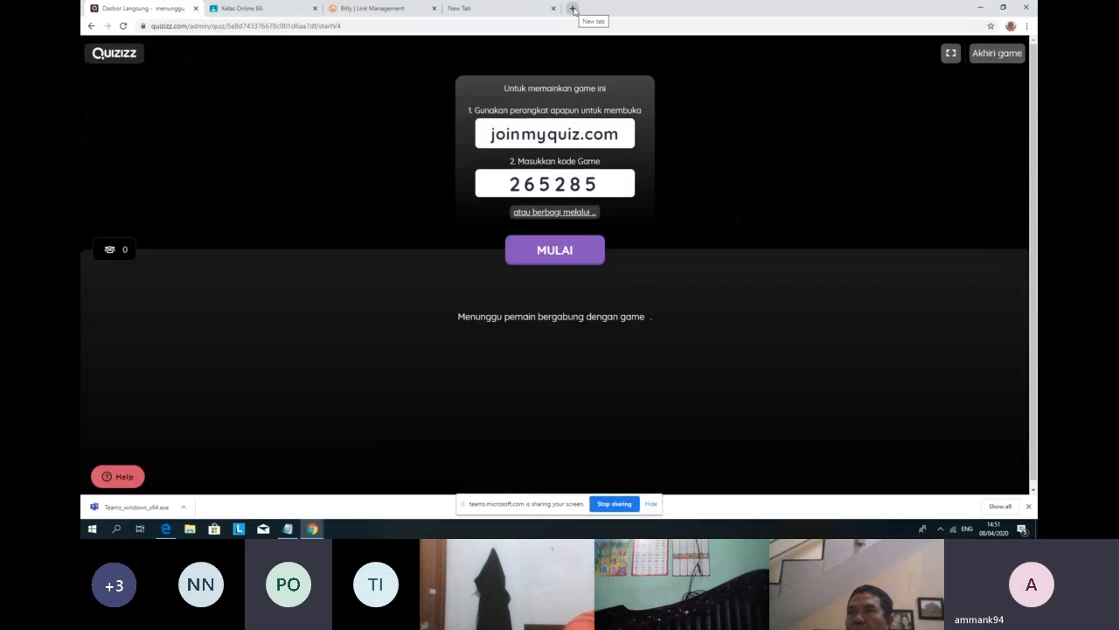
{"action": "left_click", "coordinate": [574, 8]}
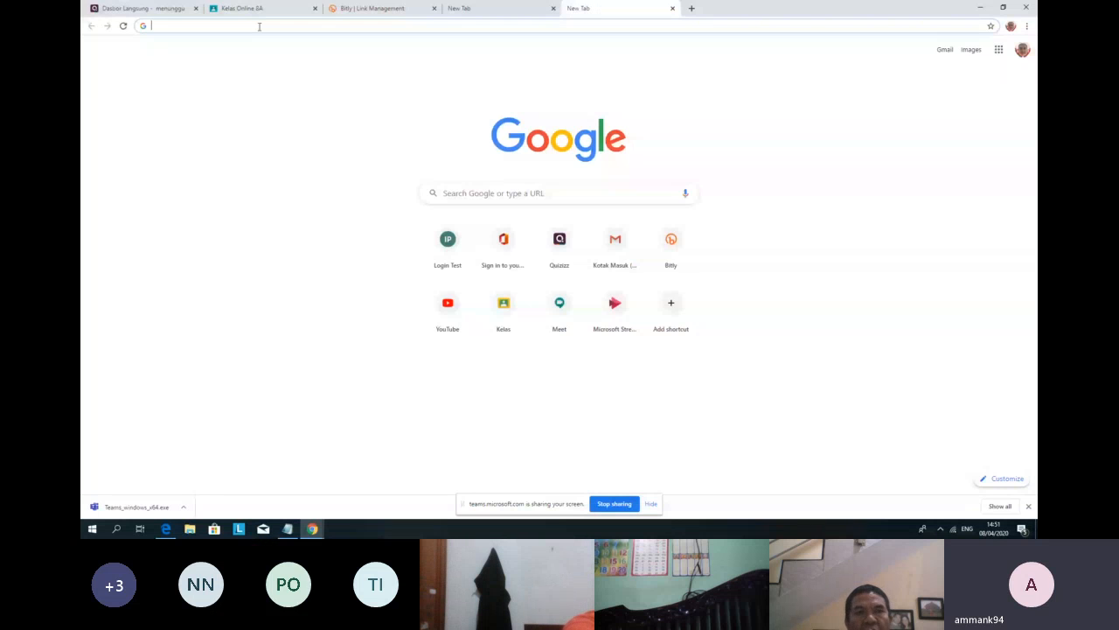
Step: Copy the joinmyquiz.com join link address from the Quizizz game lobby
{"action": "type", "text": "JO"}
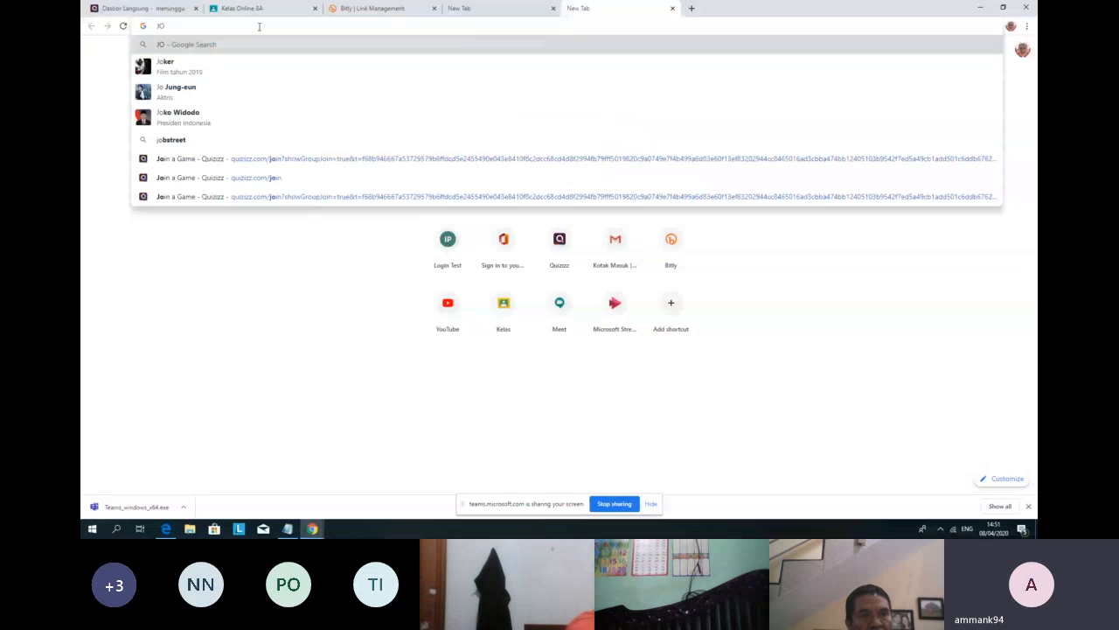
{"action": "type", "text": "INMY"}
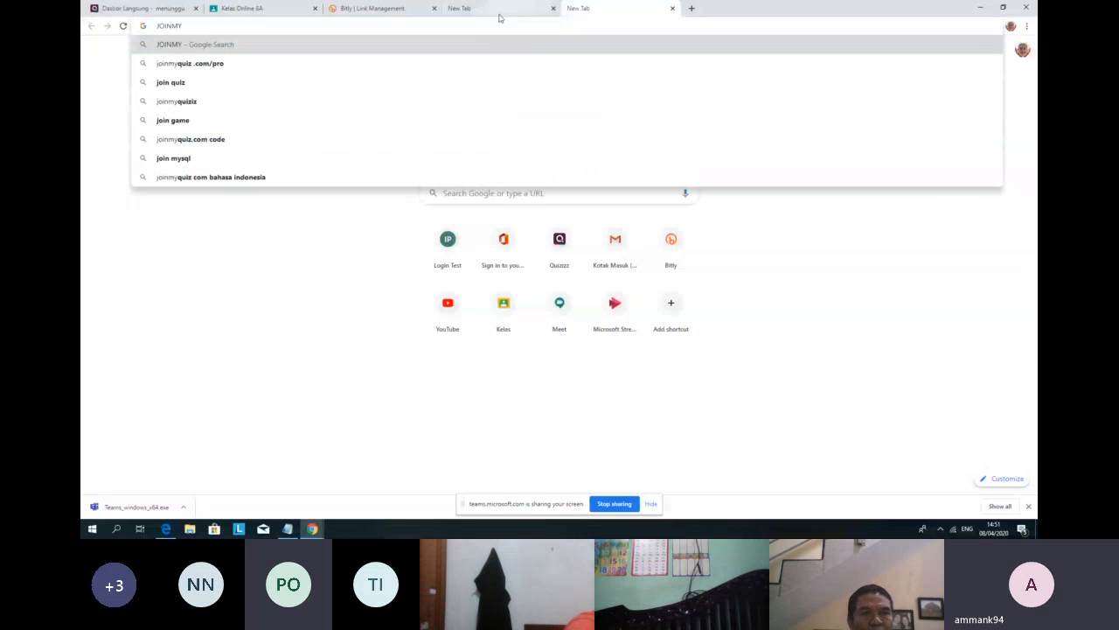
{"action": "left_click", "coordinate": [360, 10]}
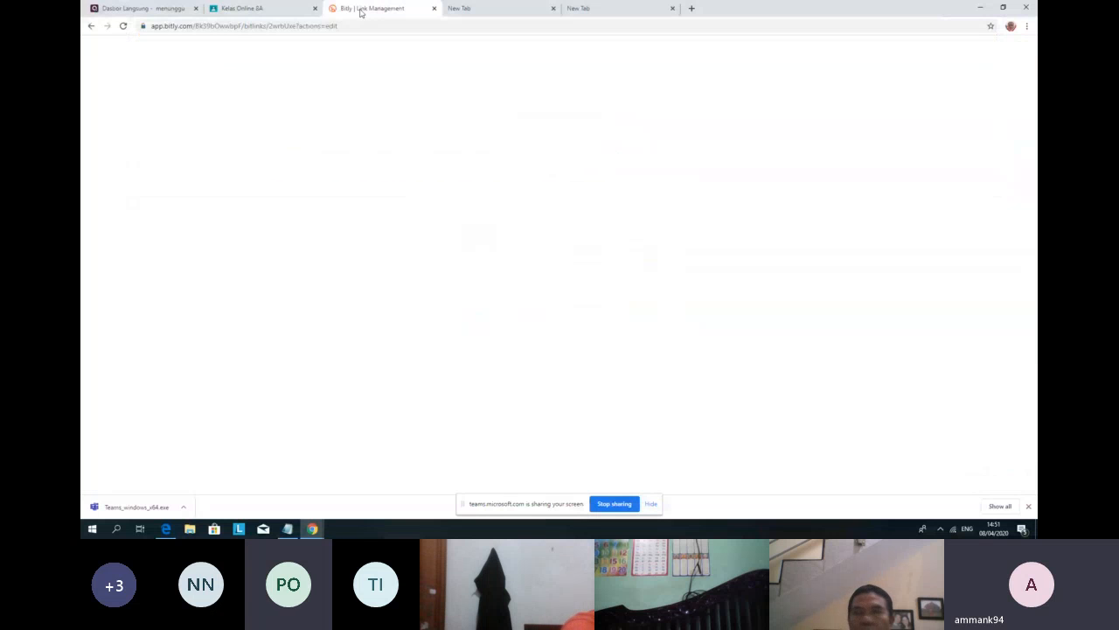
{"action": "key", "text": "ctrl+1"}
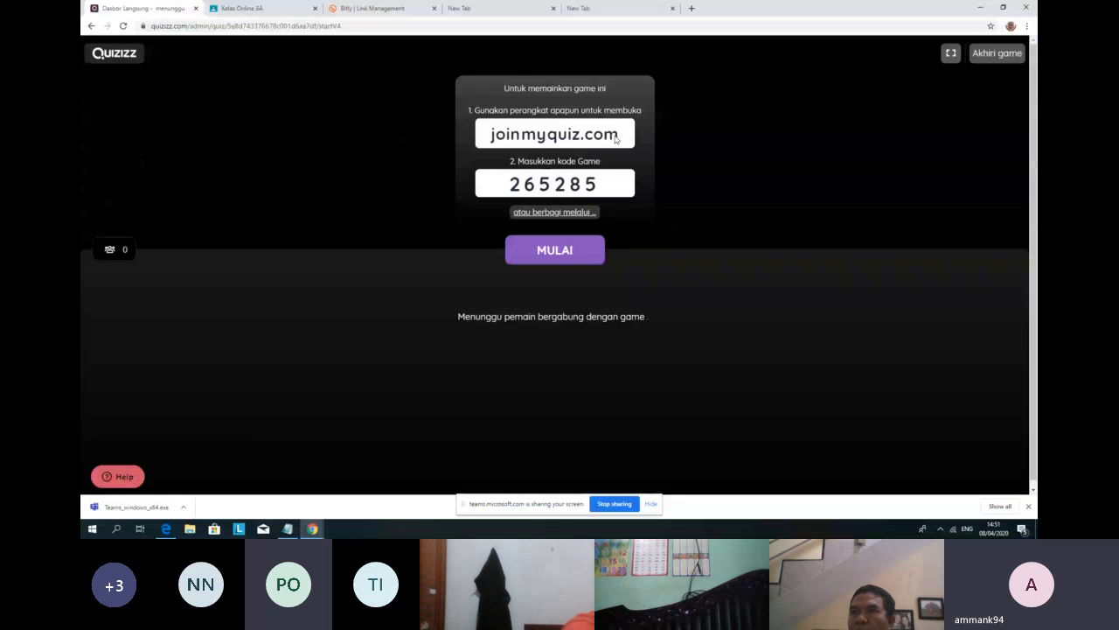
{"action": "left_click_drag", "start_coordinate": [616, 139], "coordinate": [501, 143]}
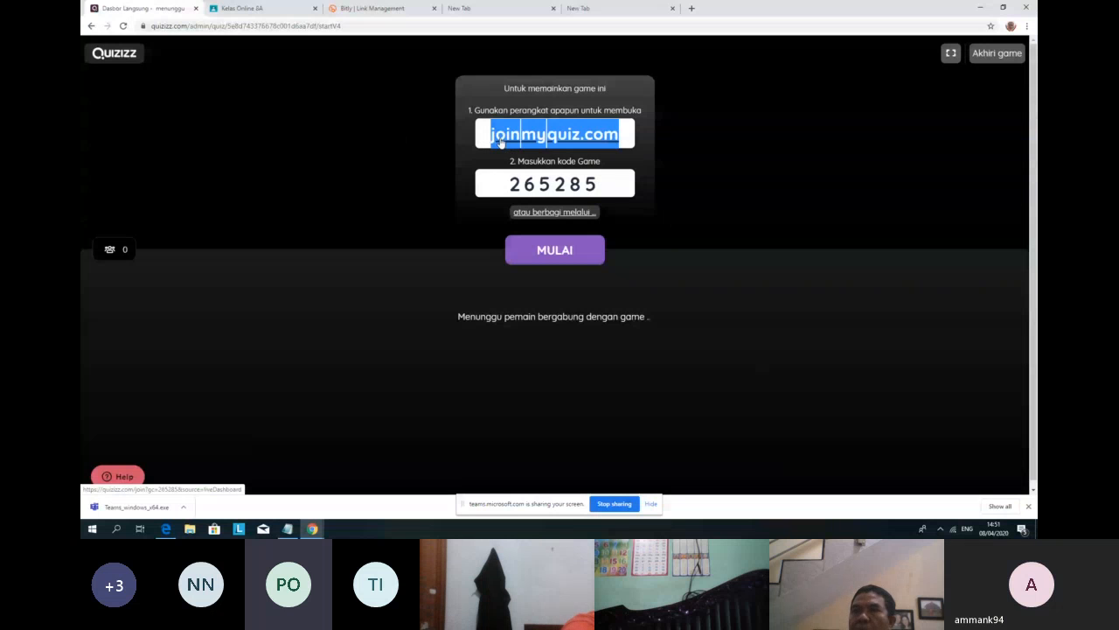
{"action": "right_click", "coordinate": [500, 139]}
{"action": "left_click", "coordinate": [522, 215]}
Step: Close the stray blank tab and open a fresh new browser tab
{"action": "left_click", "coordinate": [596, 14]}
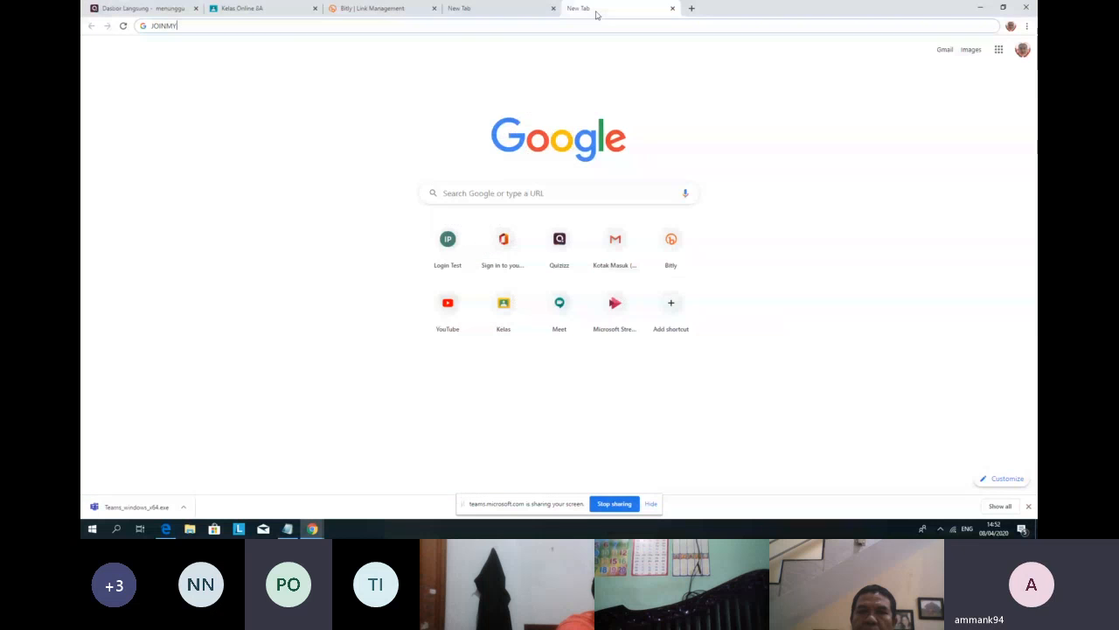
{"action": "left_click", "coordinate": [671, 8]}
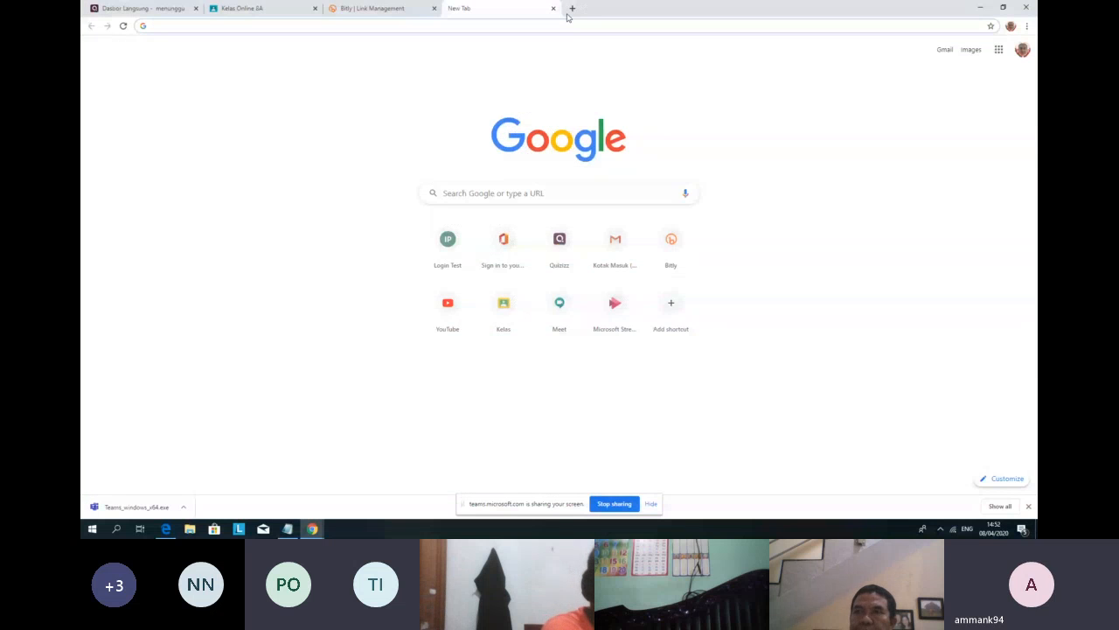
{"action": "left_click", "coordinate": [147, 10]}
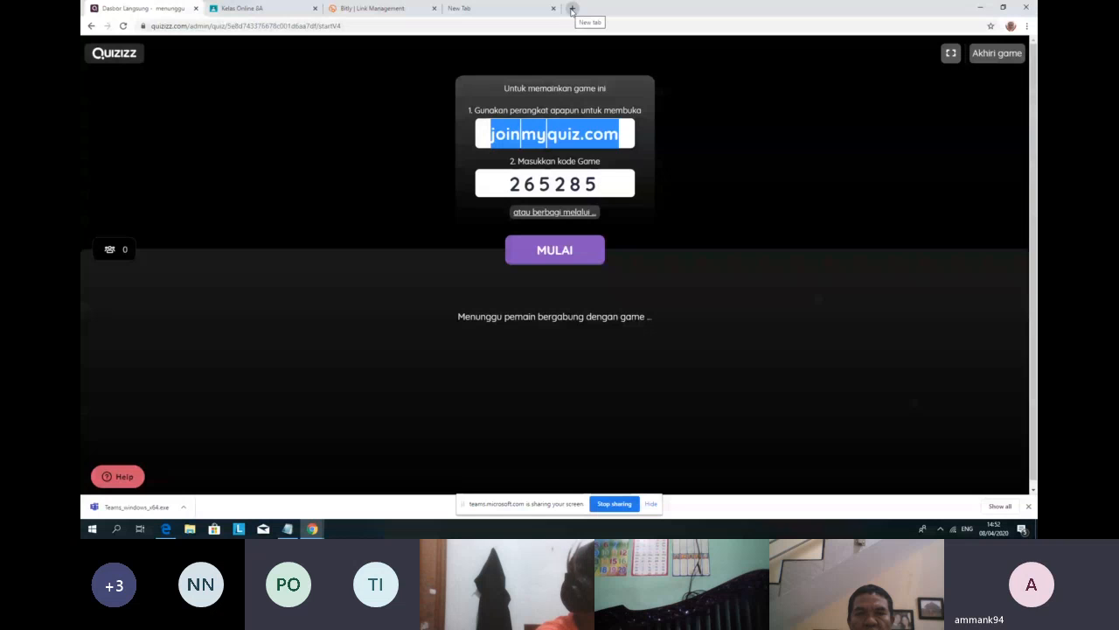
{"action": "left_click", "coordinate": [571, 9]}
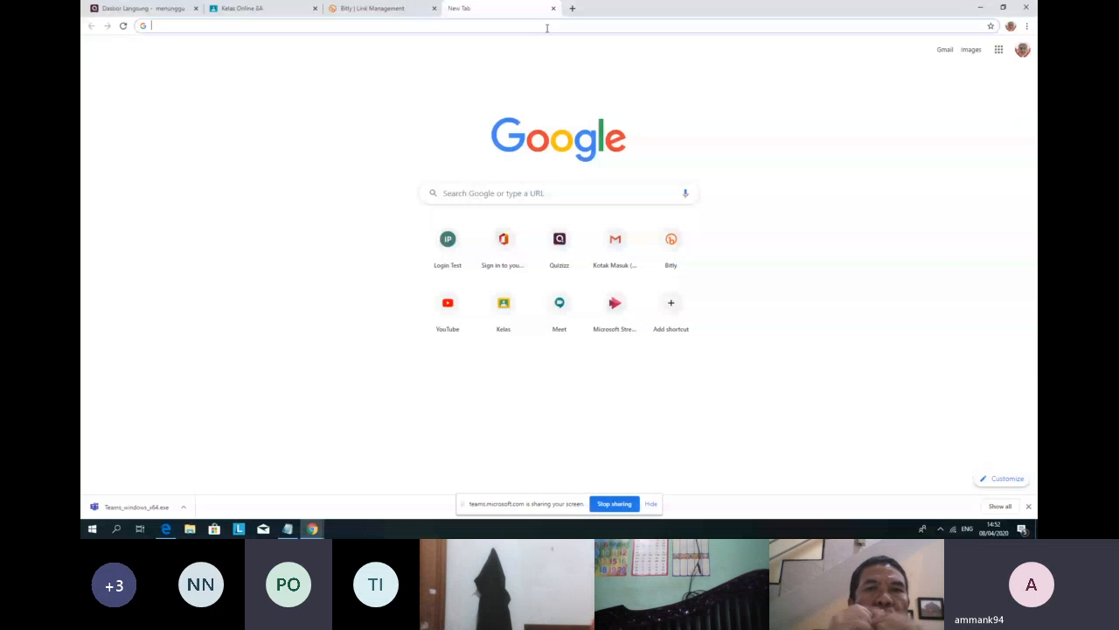
Step: Paste the joinmyquiz.com address into the new tab and load the join page
{"action": "key", "text": "ctrl+v"}
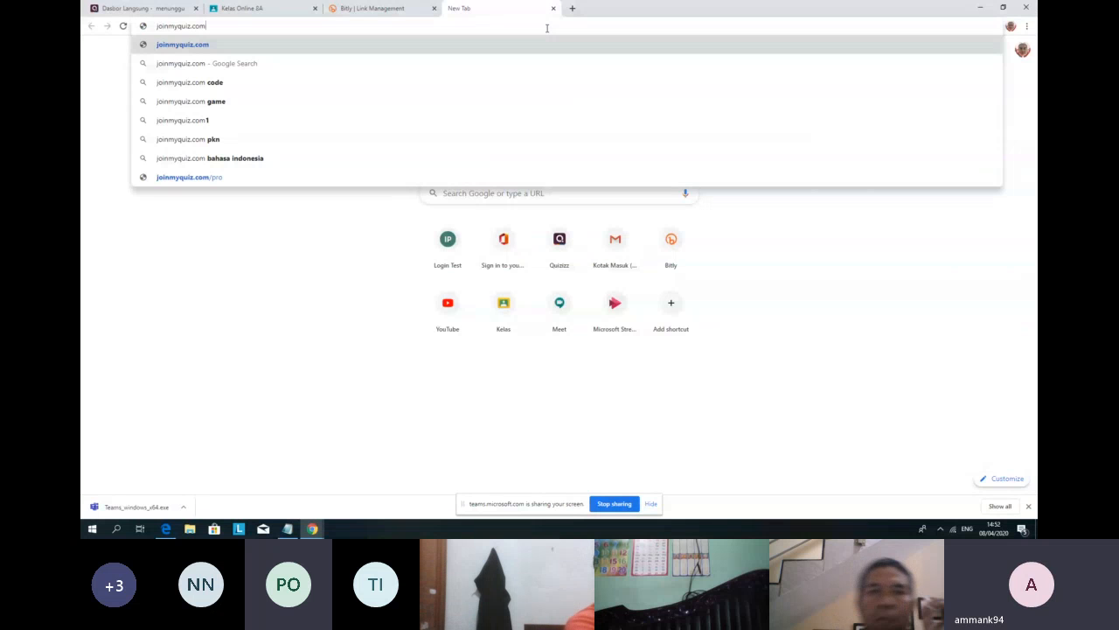
{"action": "key", "text": "Return"}
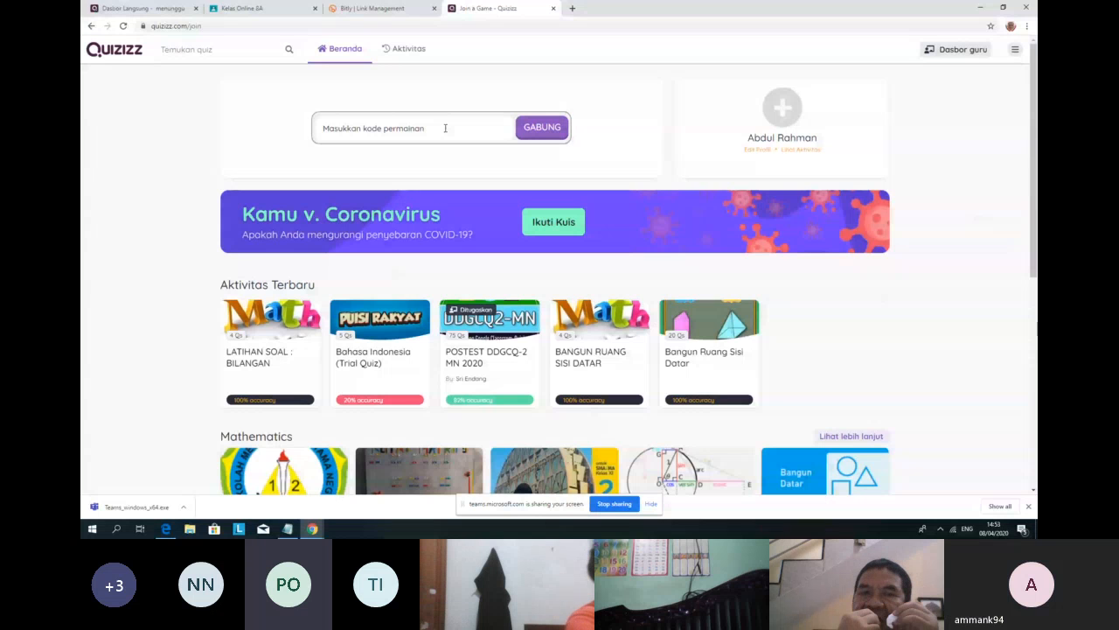
{"action": "left_click", "coordinate": [445, 127]}
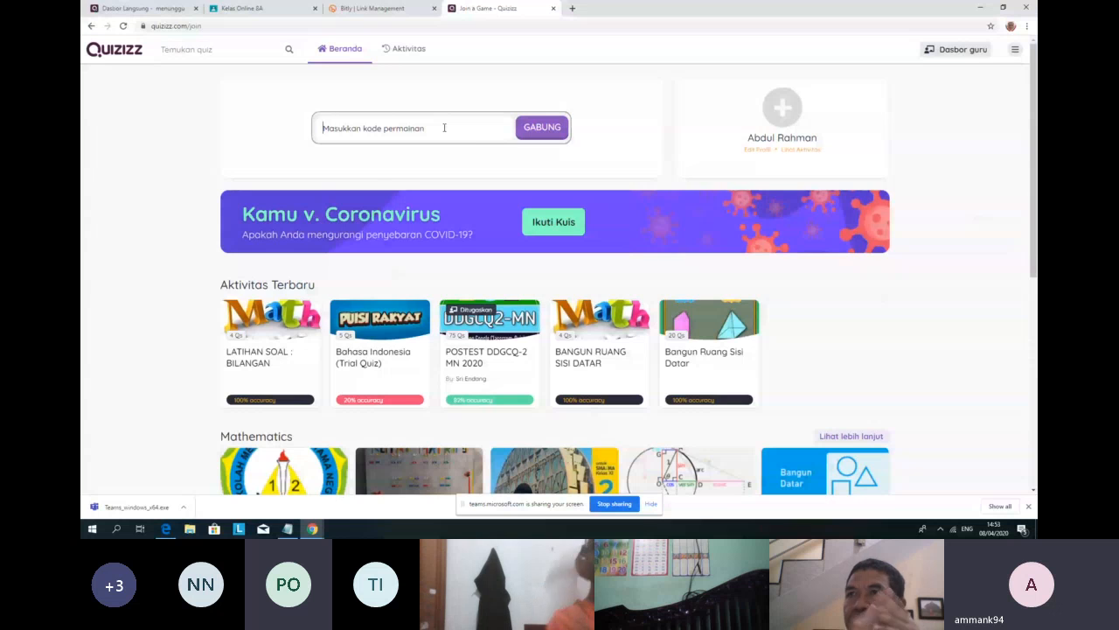
Step: Copy the game code 265285 from the host lobby
{"action": "left_click", "coordinate": [120, 10]}
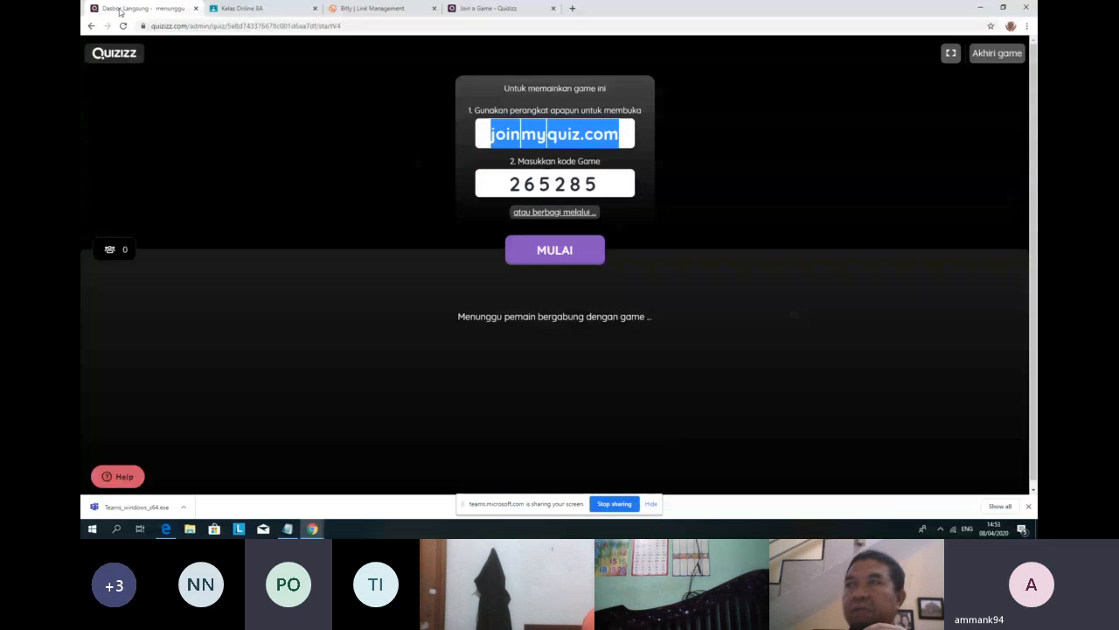
{"action": "left_click", "coordinate": [514, 189]}
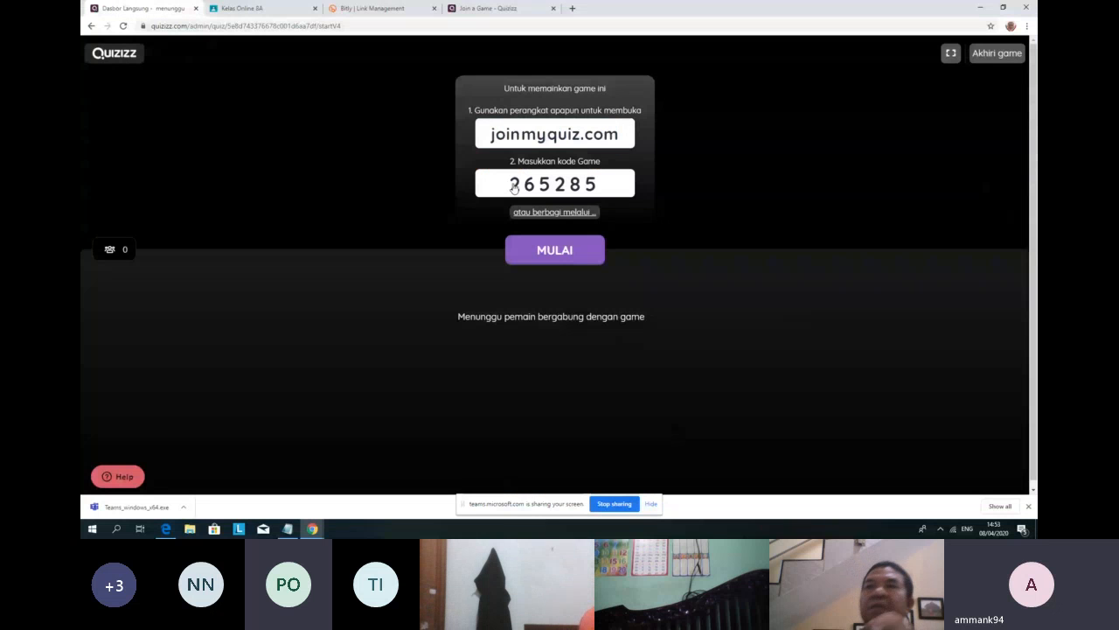
{"action": "left_click_drag", "start_coordinate": [514, 189], "coordinate": [528, 188]}
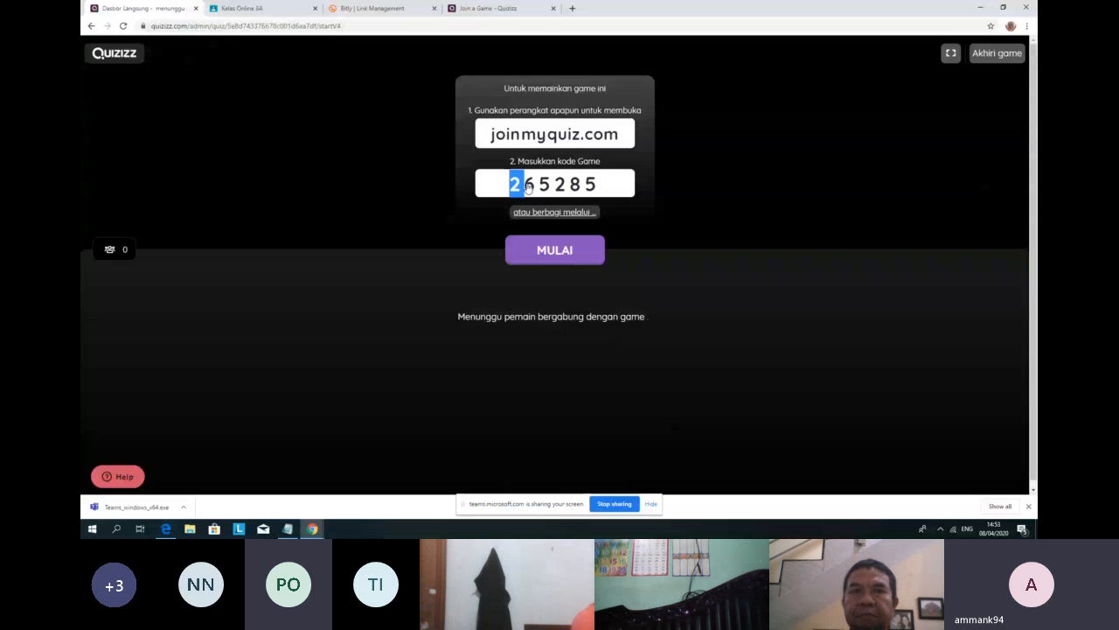
{"action": "left_click", "coordinate": [528, 188]}
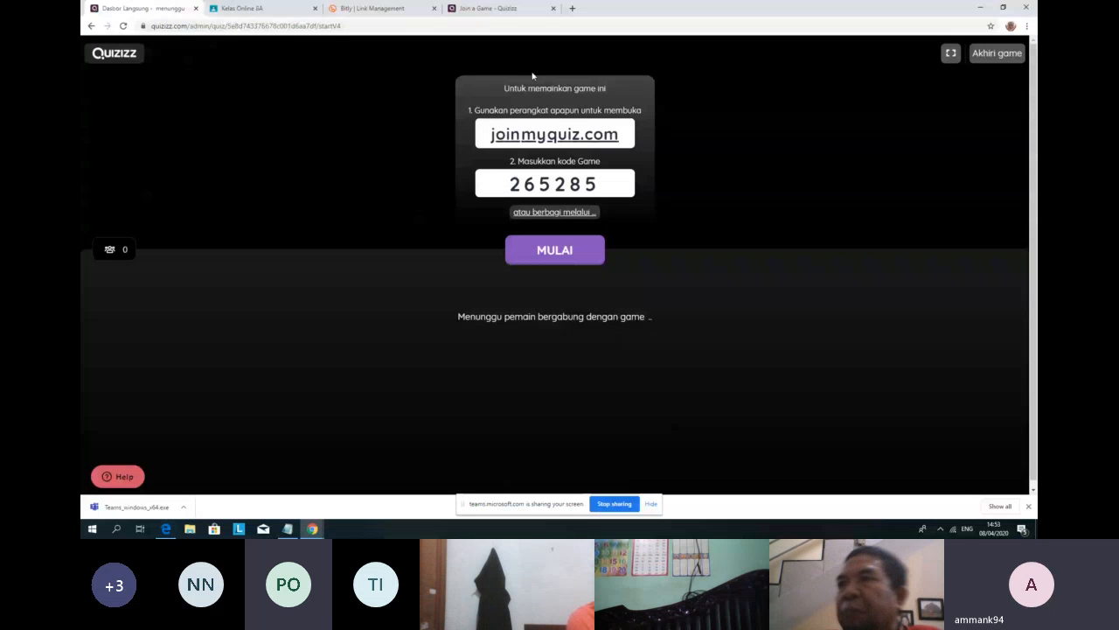
{"action": "left_click", "coordinate": [483, 9]}
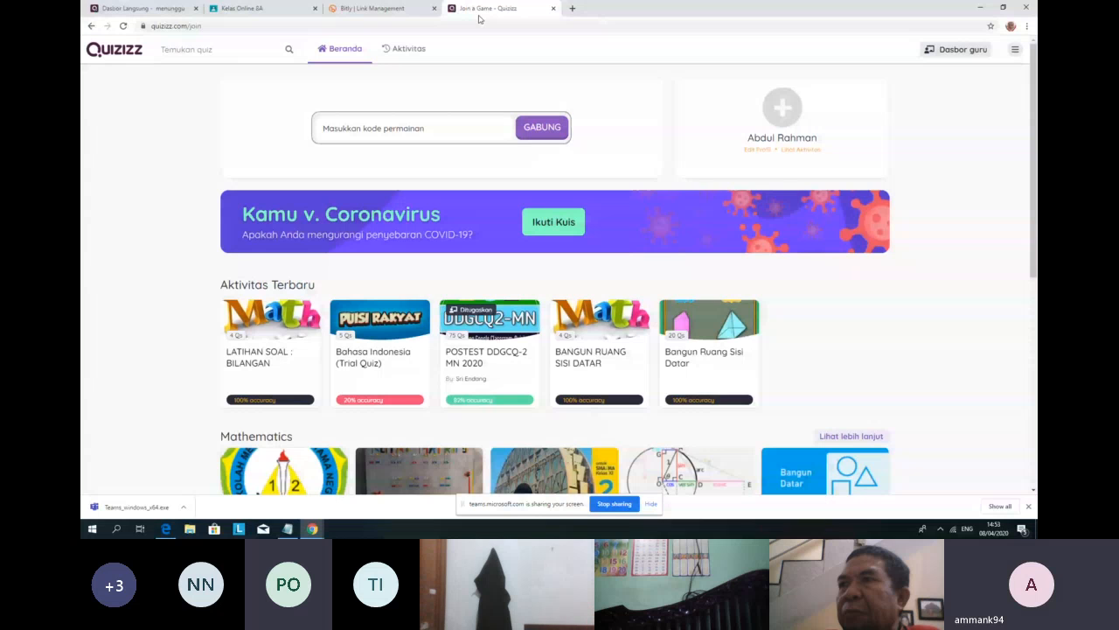
Step: Enter game code 265285 in the Masukkan kode permainan box and click GABUNG to join
{"action": "left_click", "coordinate": [395, 128]}
{"action": "type", "text": "26"}
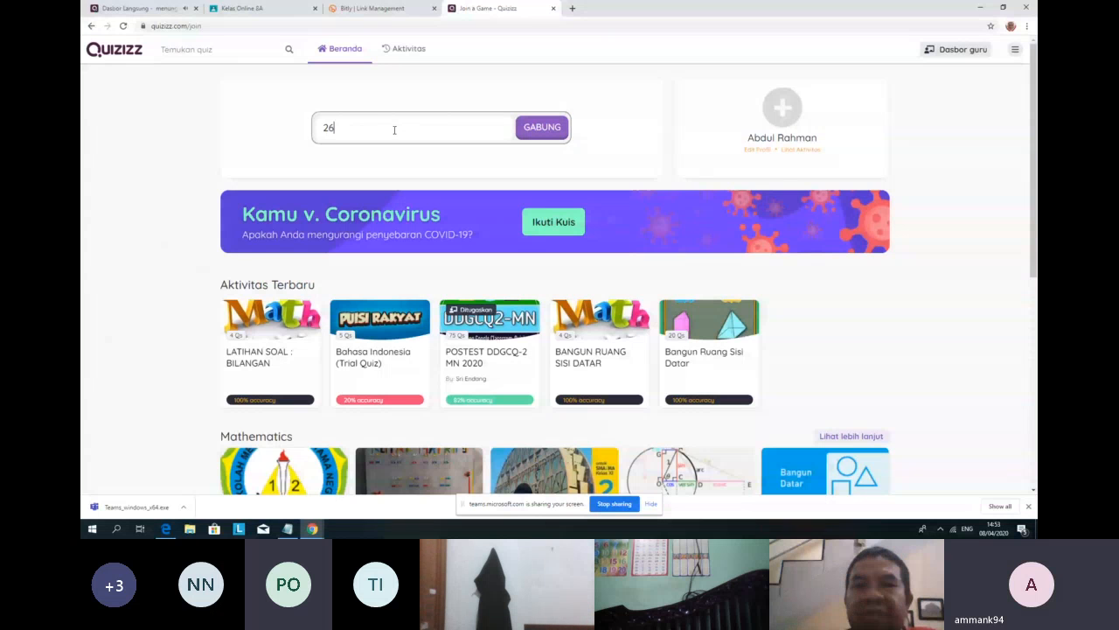
{"action": "type", "text": "528"}
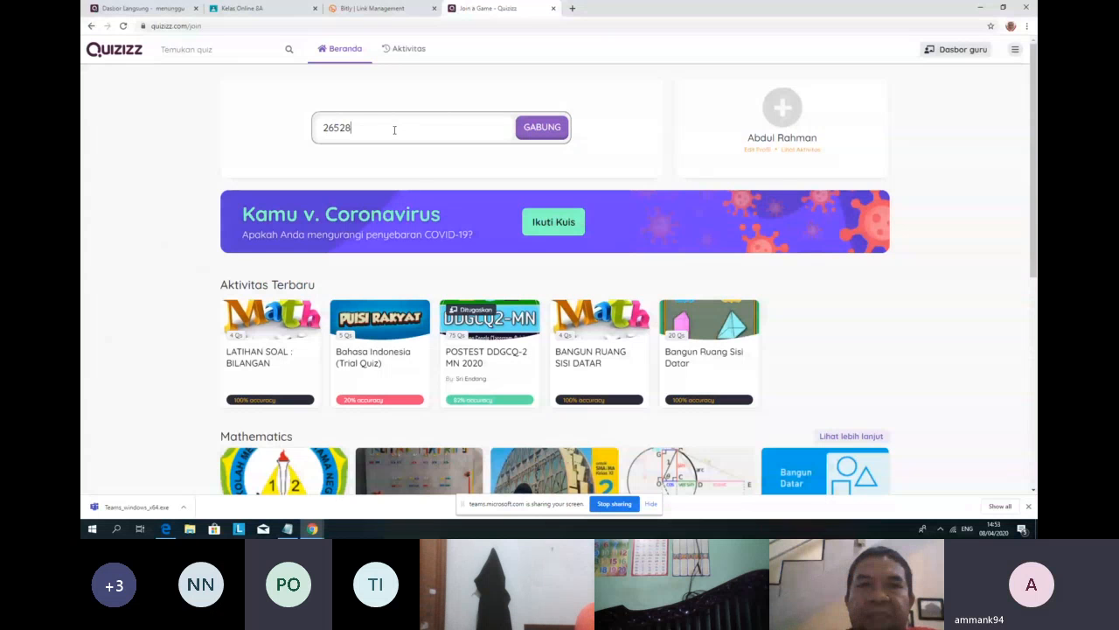
{"action": "type", "text": "5"}
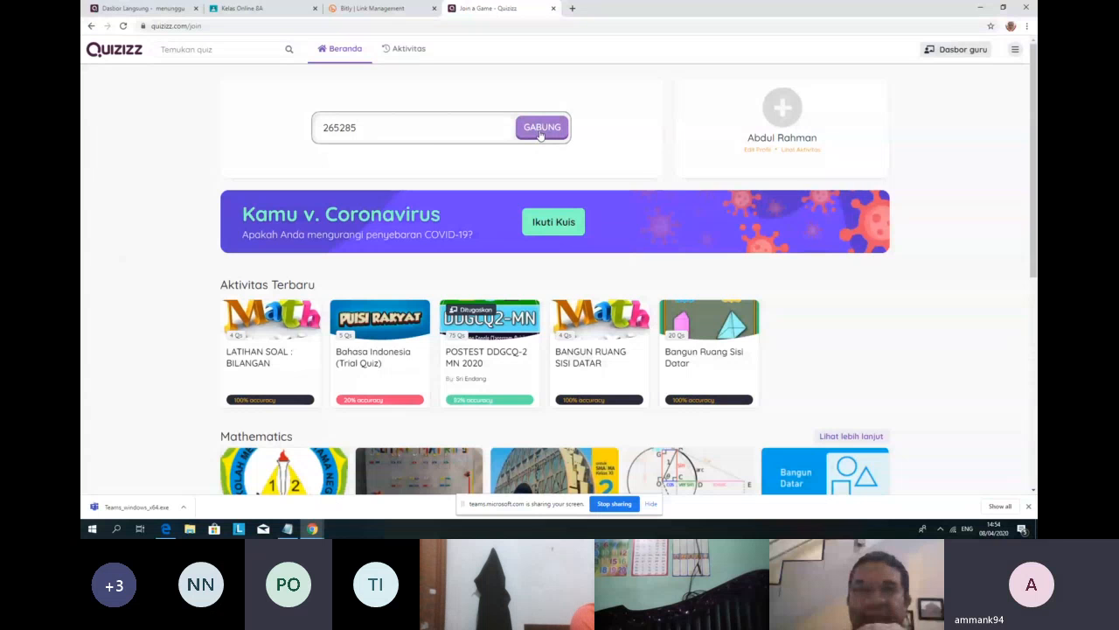
{"action": "left_click", "coordinate": [145, 7]}
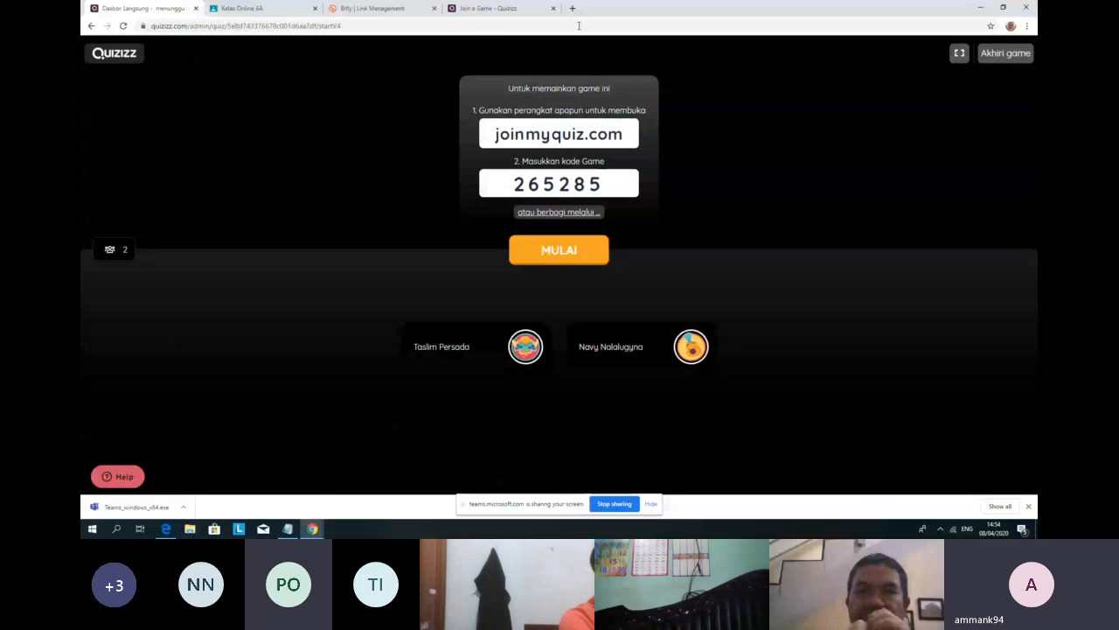
{"action": "left_click", "coordinate": [494, 8]}
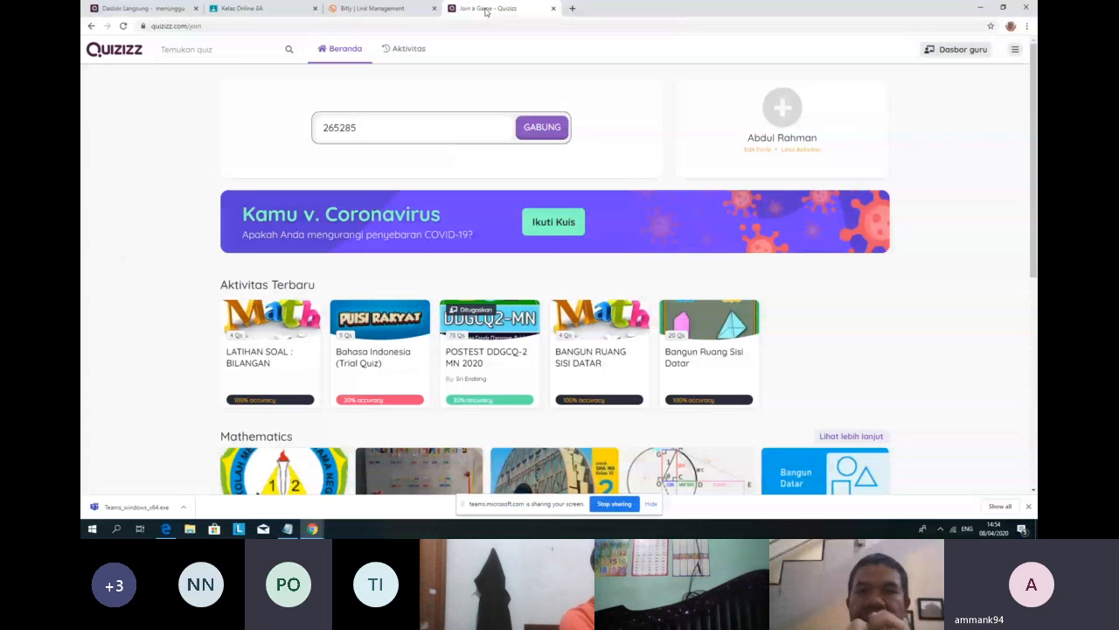
{"action": "left_click", "coordinate": [542, 131]}
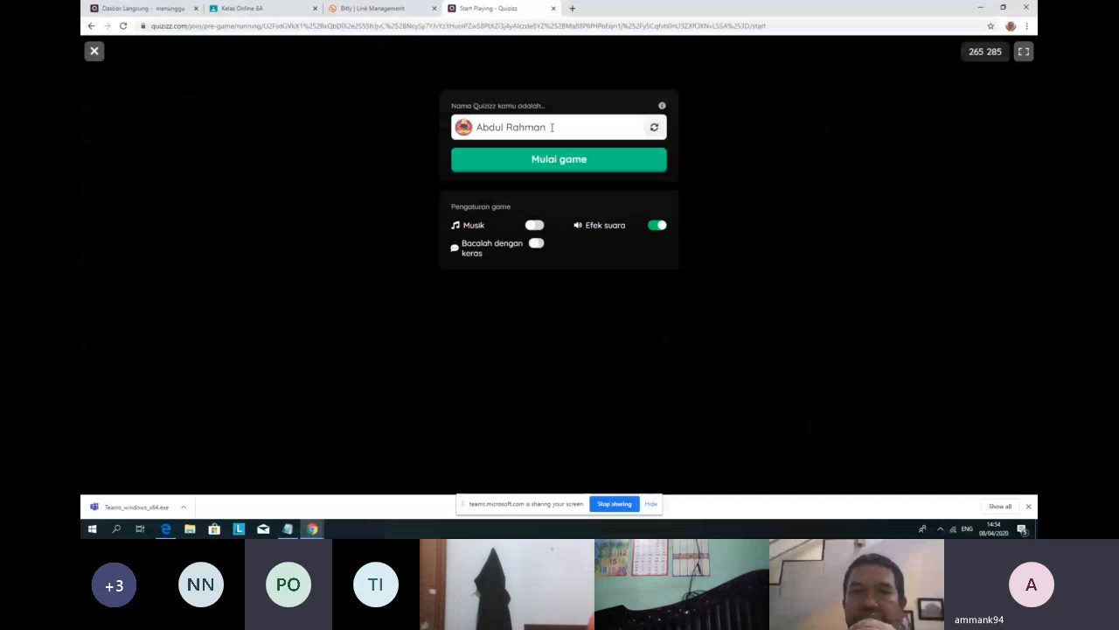
Step: Replace the default player name with a new nickname, start, and move the player tab to its own window
{"action": "triple_click", "coordinate": [552, 128]}
{"action": "type", "text": "RAHMAN PAL"}
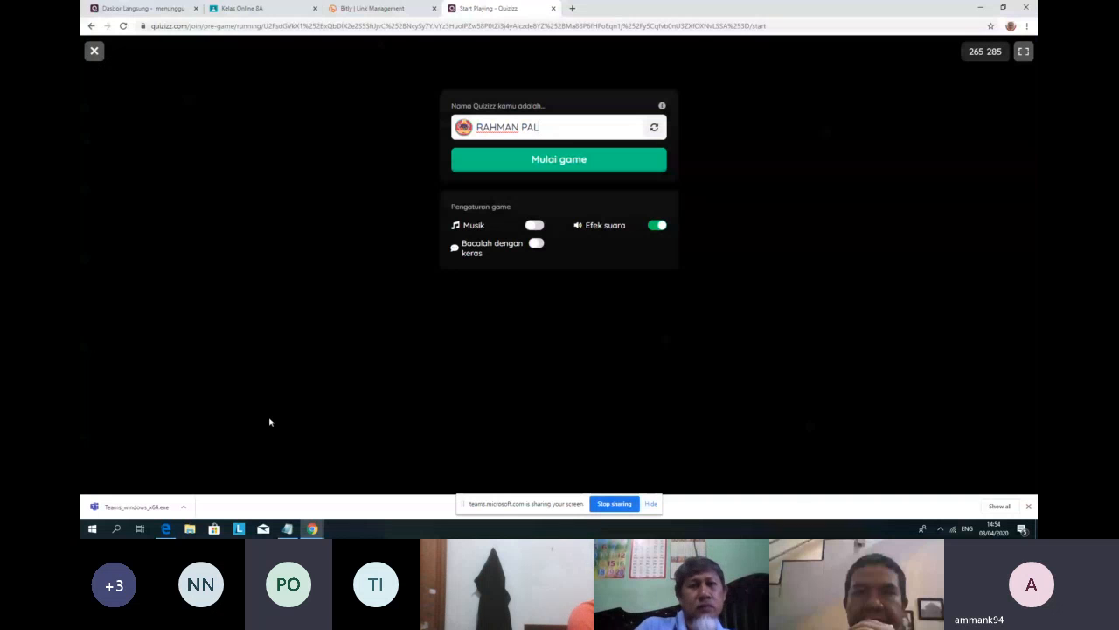
{"action": "type", "text": "SU"}
{"action": "left_click", "coordinate": [549, 172]}
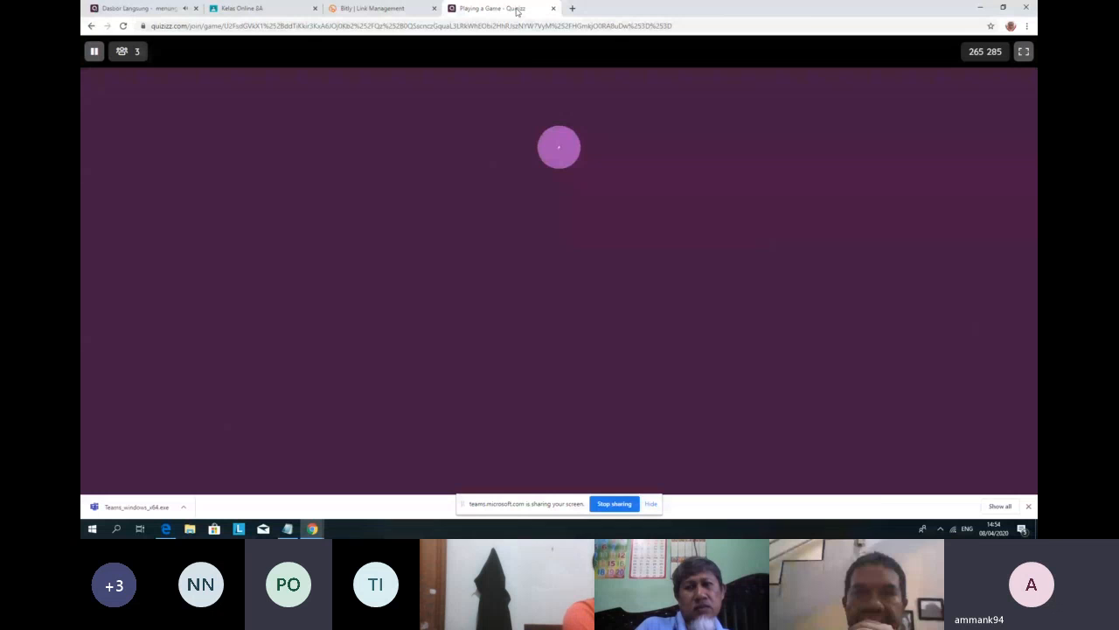
{"action": "left_click_drag", "start_coordinate": [517, 10], "coordinate": [821, 2]}
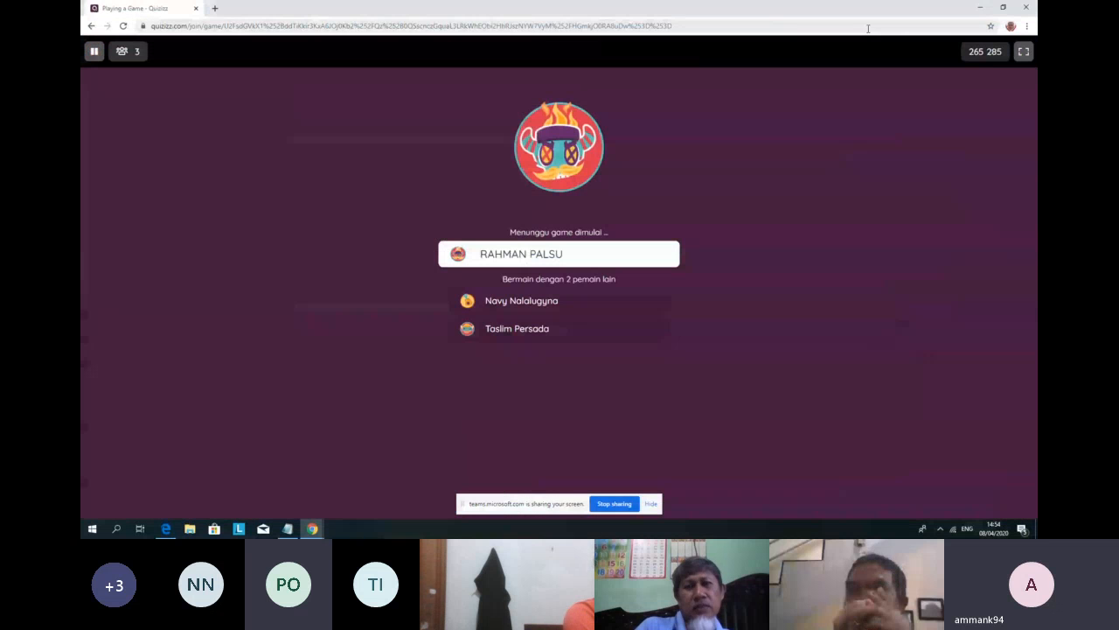
Step: Resize the host lobby and player Chrome windows side by side, with the lobby wider
{"action": "left_click", "coordinate": [1002, 7]}
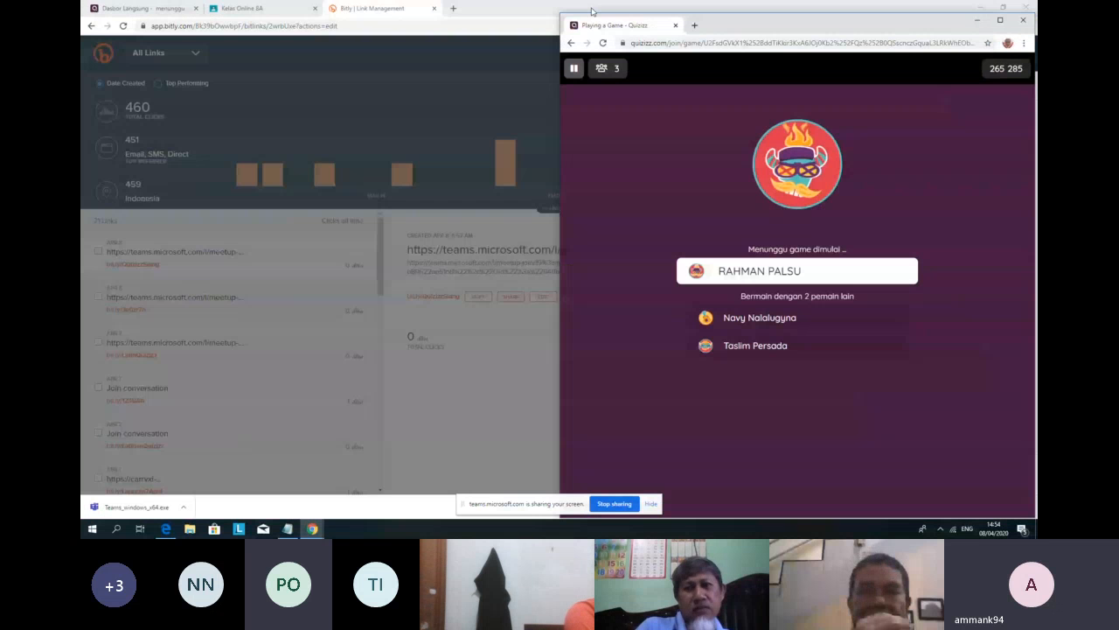
{"action": "left_click", "coordinate": [981, 9]}
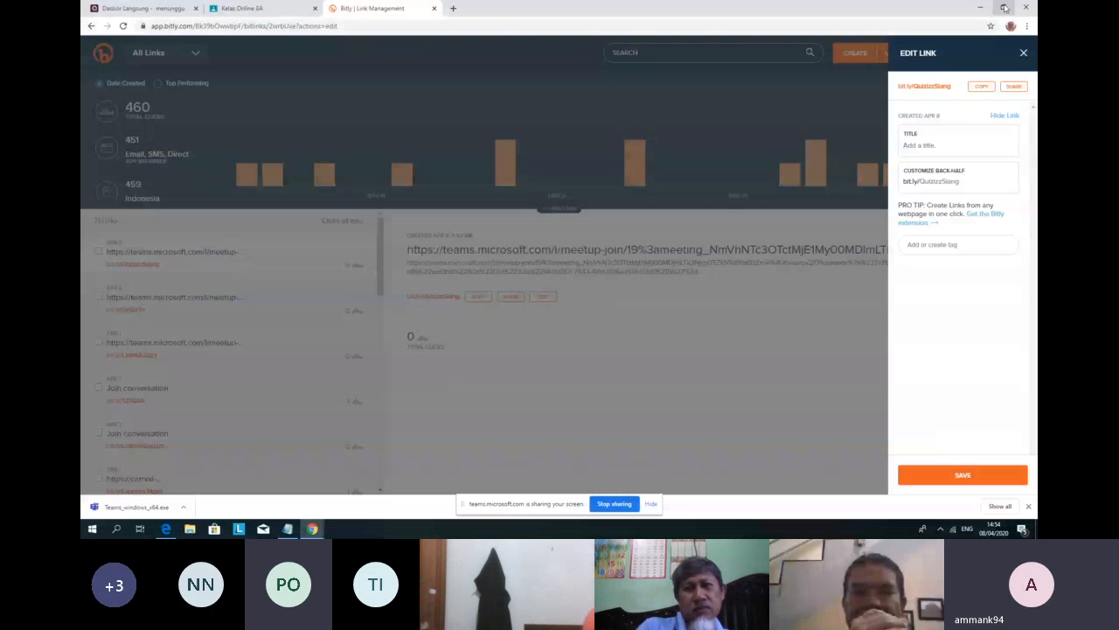
{"action": "left_click", "coordinate": [1004, 7]}
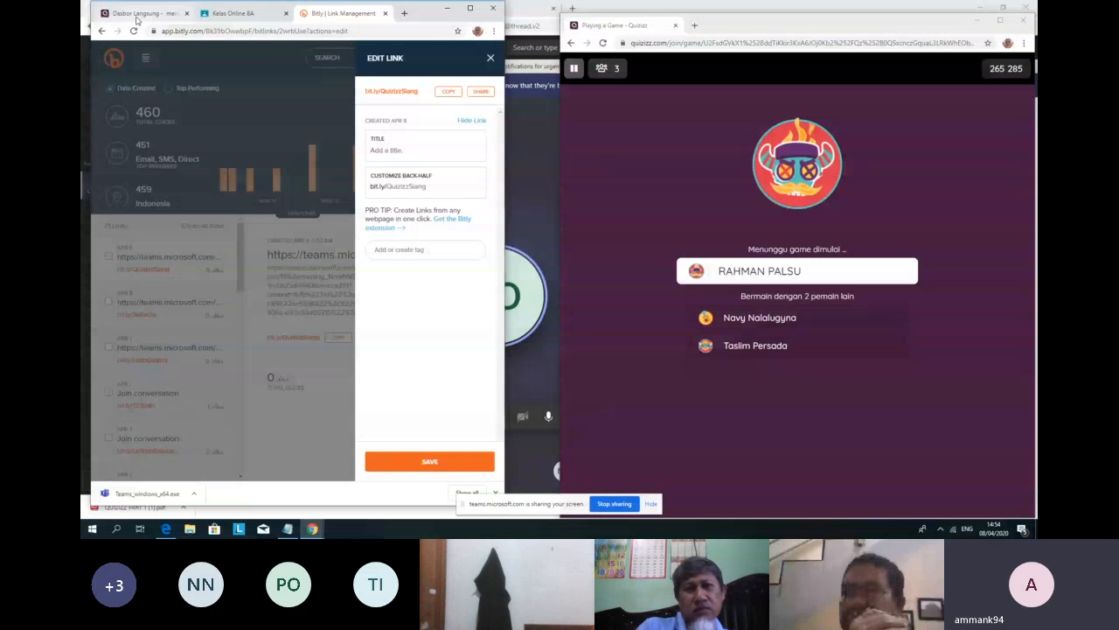
{"action": "left_click", "coordinate": [140, 14]}
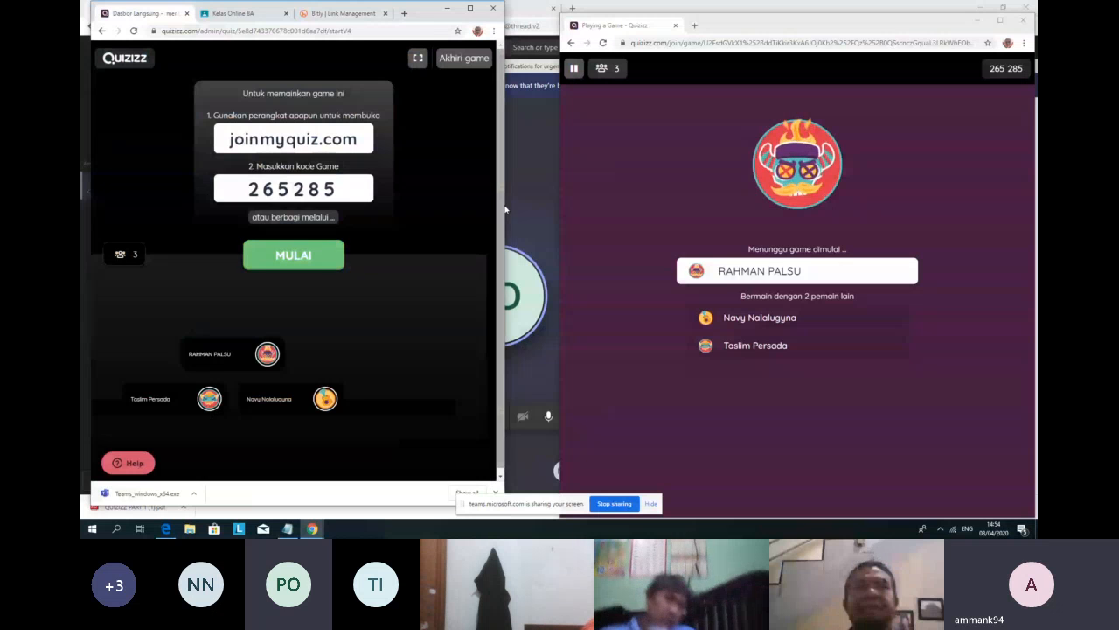
{"action": "left_click_drag", "start_coordinate": [505, 210], "coordinate": [523, 210]}
{"action": "left_click_drag", "start_coordinate": [523, 210], "coordinate": [558, 207]}
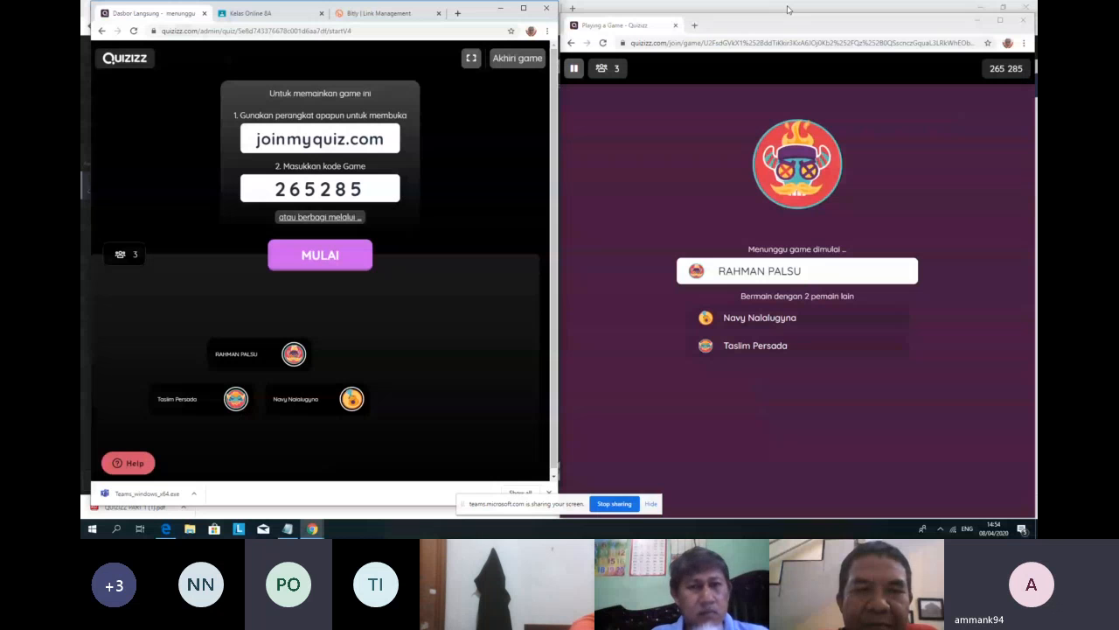
{"action": "left_click_drag", "start_coordinate": [787, 9], "coordinate": [791, 1]}
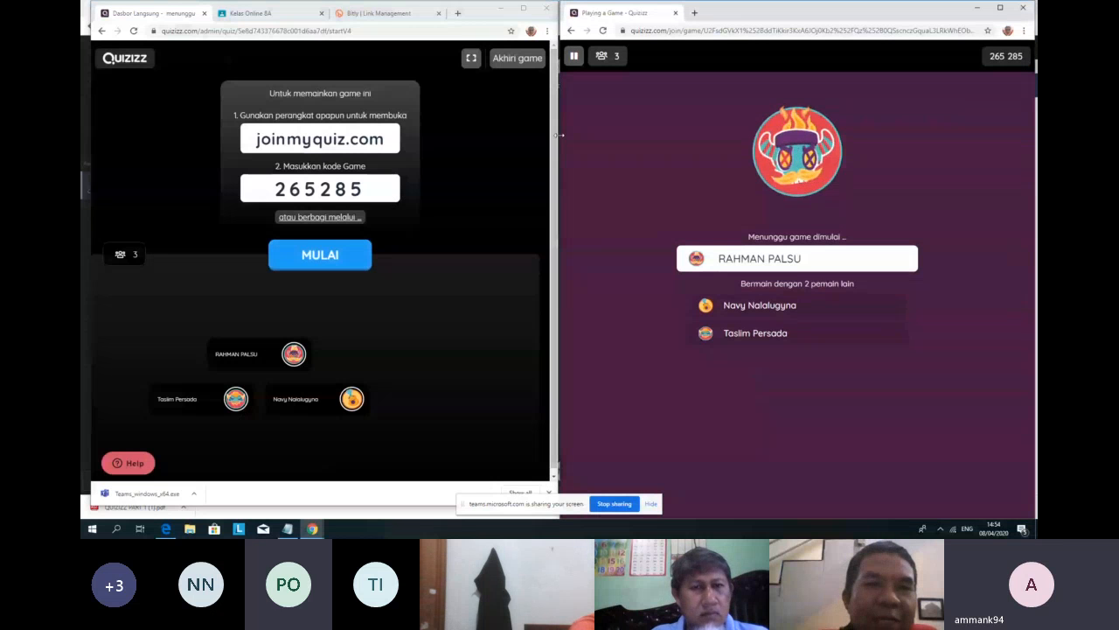
{"action": "left_click_drag", "start_coordinate": [561, 134], "coordinate": [612, 147]}
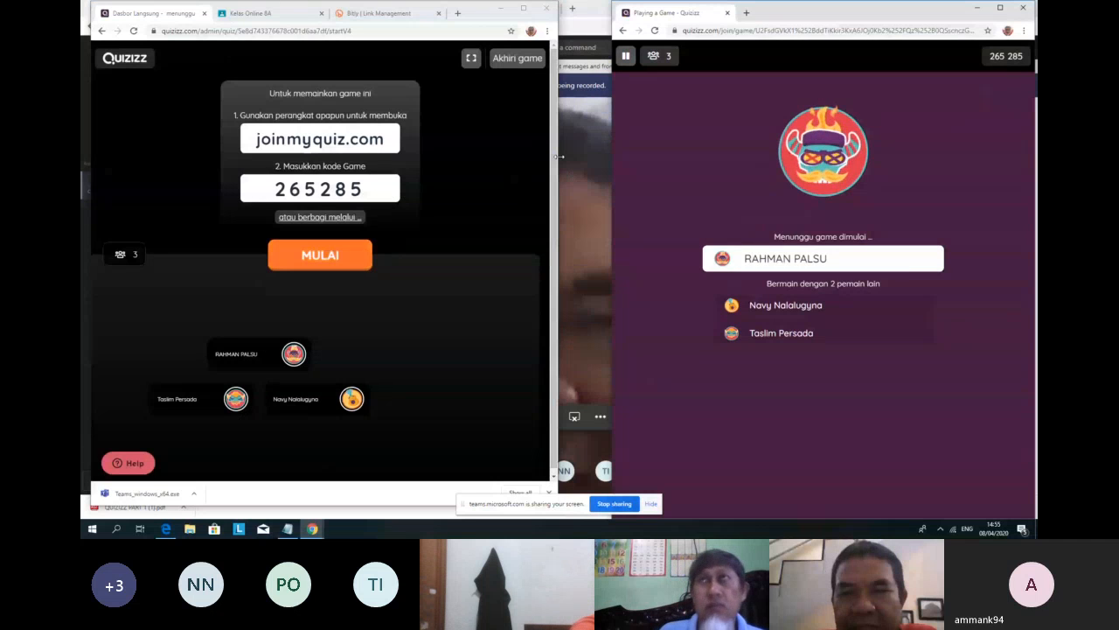
{"action": "left_click_drag", "start_coordinate": [558, 156], "coordinate": [586, 159]}
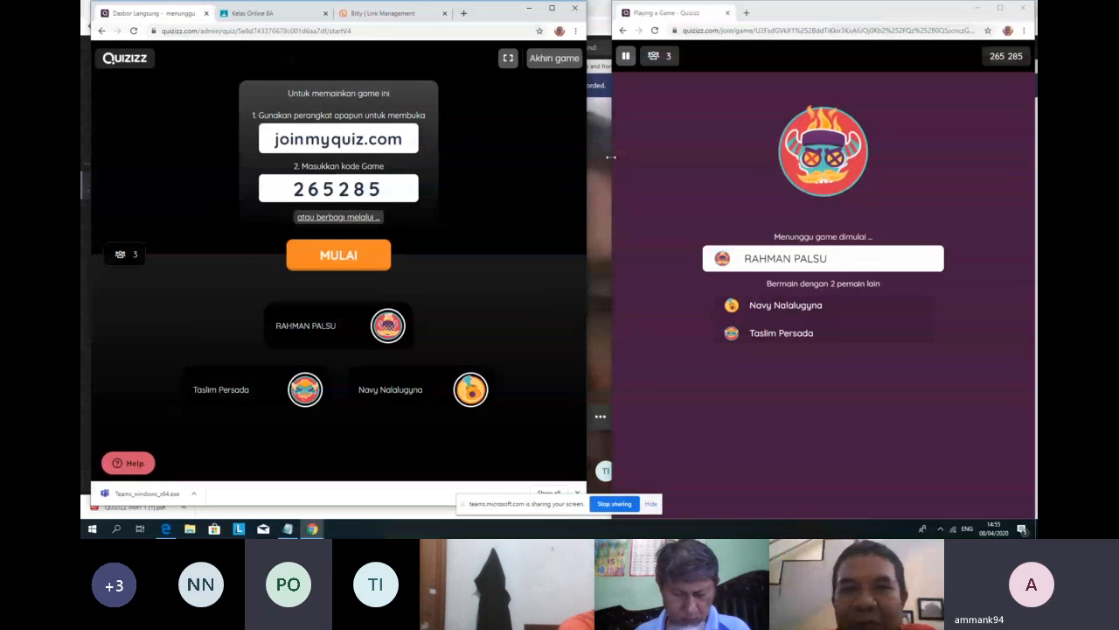
{"action": "left_click_drag", "start_coordinate": [610, 157], "coordinate": [596, 160]}
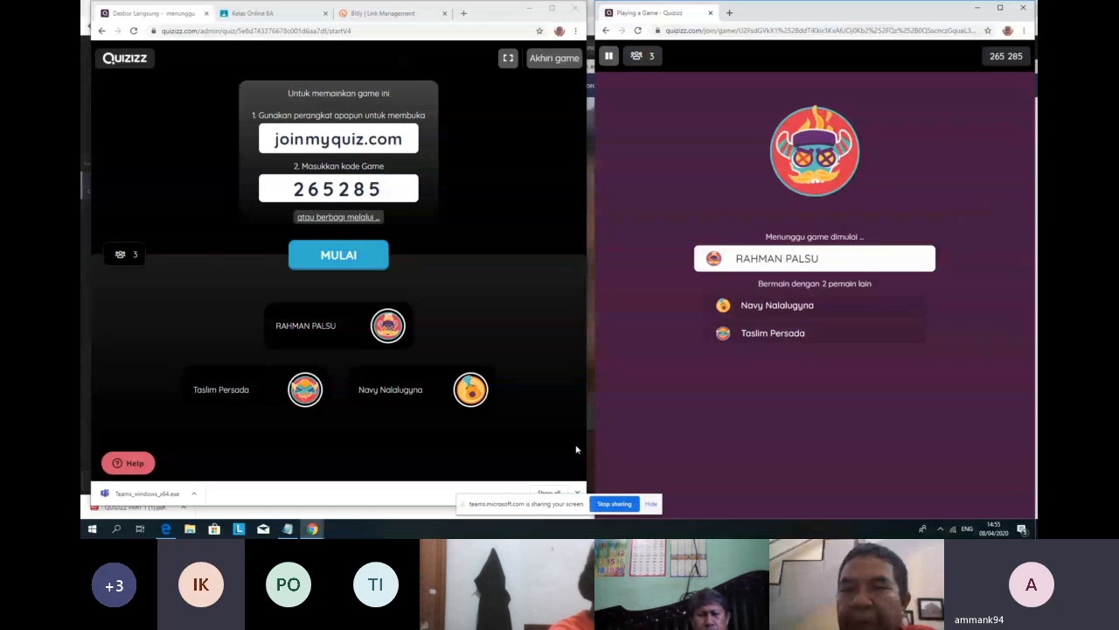
Step: Wait until six players have joined, then click MULAI to start the game
{"action": "mouse_move", "coordinate": [215, 402]}
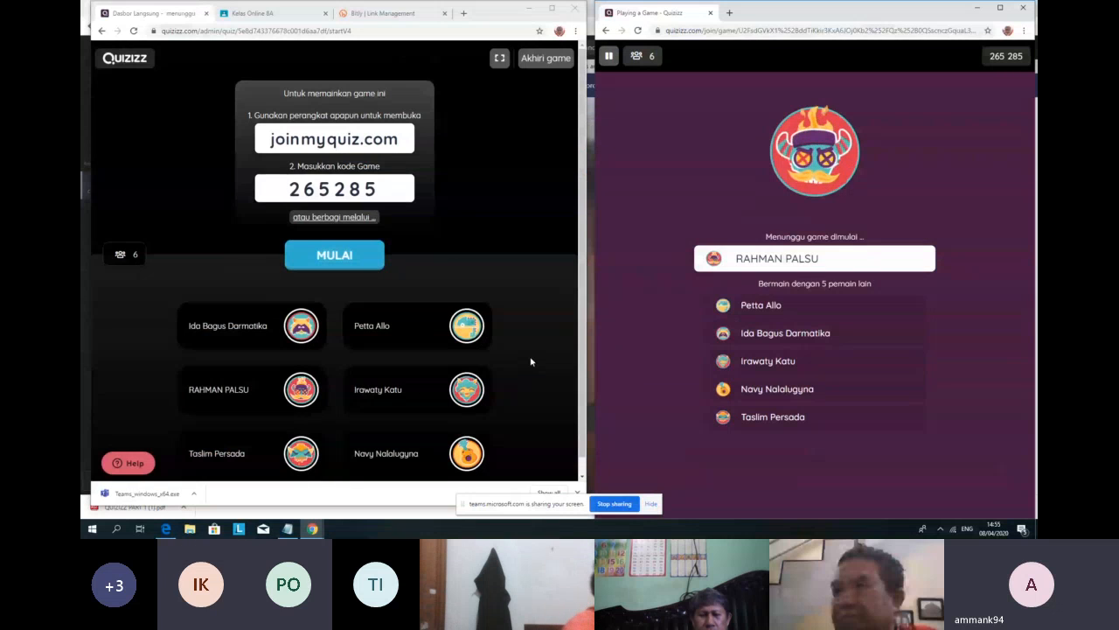
{"action": "mouse_move", "coordinate": [444, 338]}
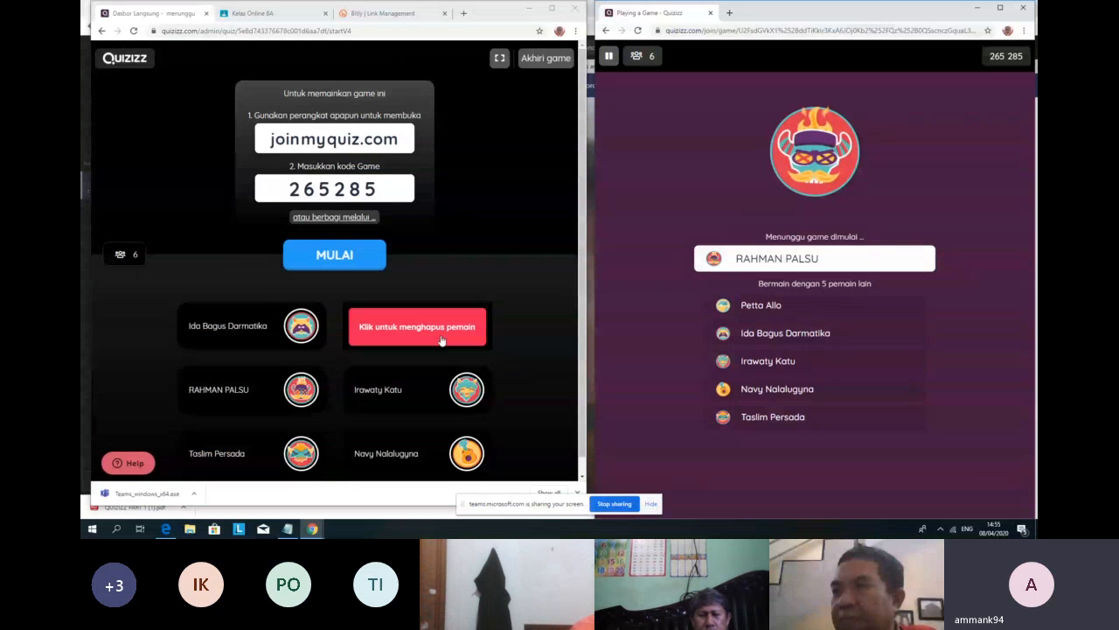
{"action": "mouse_move", "coordinate": [187, 325]}
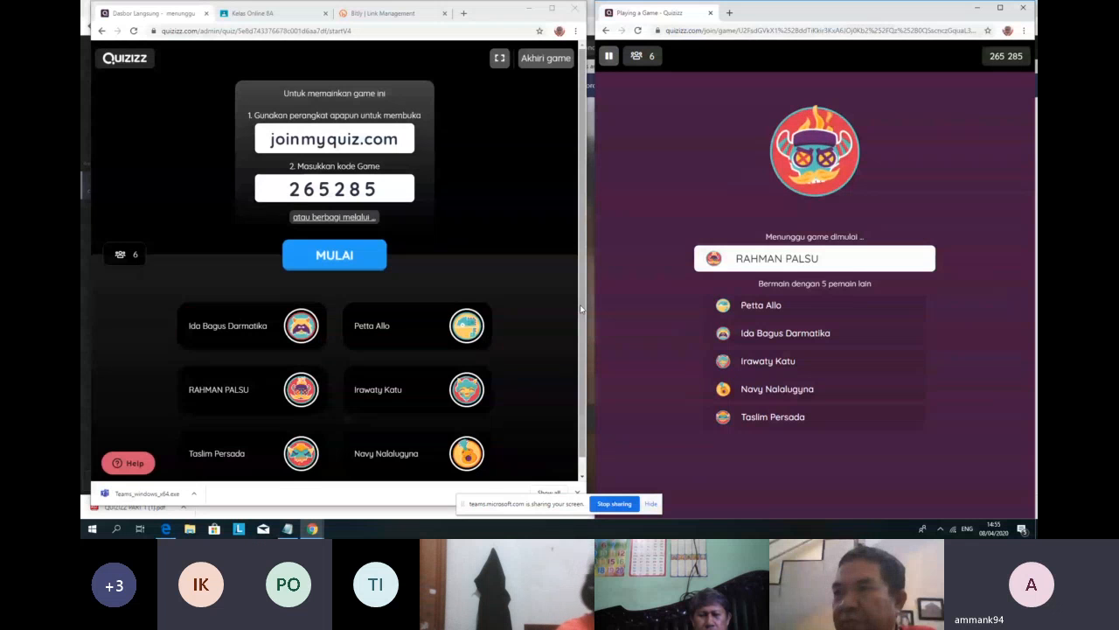
{"action": "scroll", "coordinate": [581, 308], "scroll_direction": "down", "scroll_amount": 1}
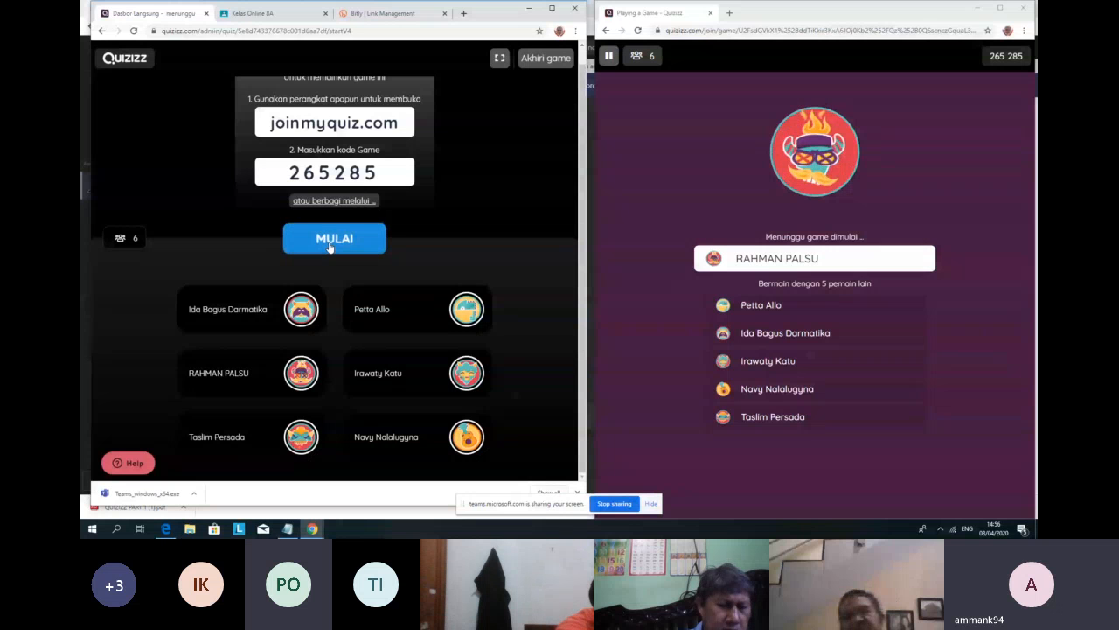
{"action": "left_click", "coordinate": [330, 248]}
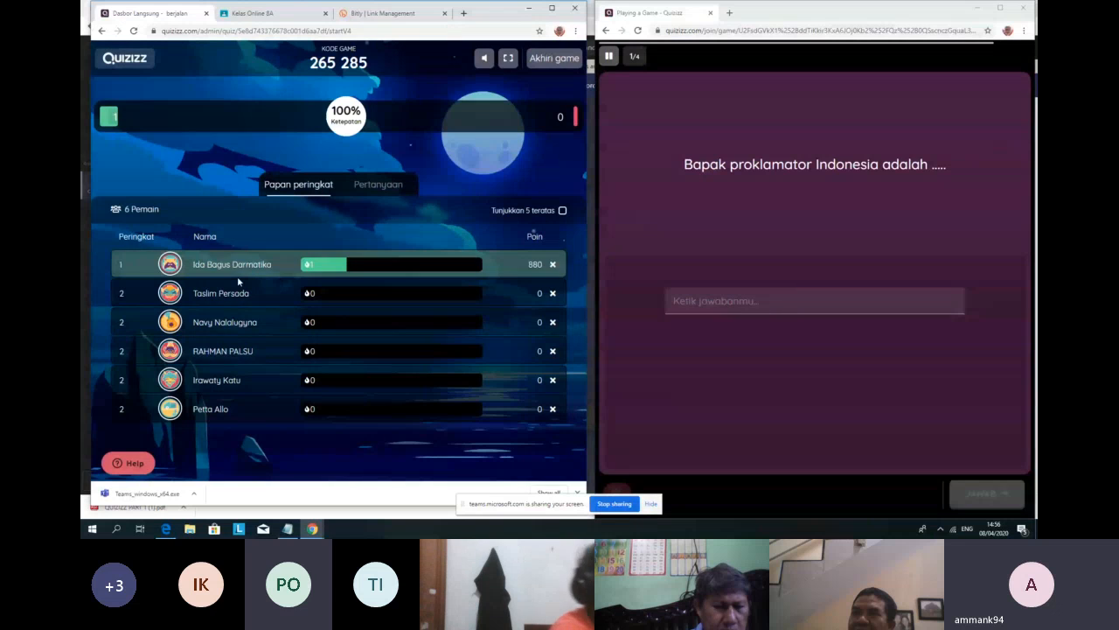
Step: Answer SOEKARNO, 36 for -9x4, an answer for 8 × 7, and submit two names for question 4
{"action": "left_click", "coordinate": [762, 305]}
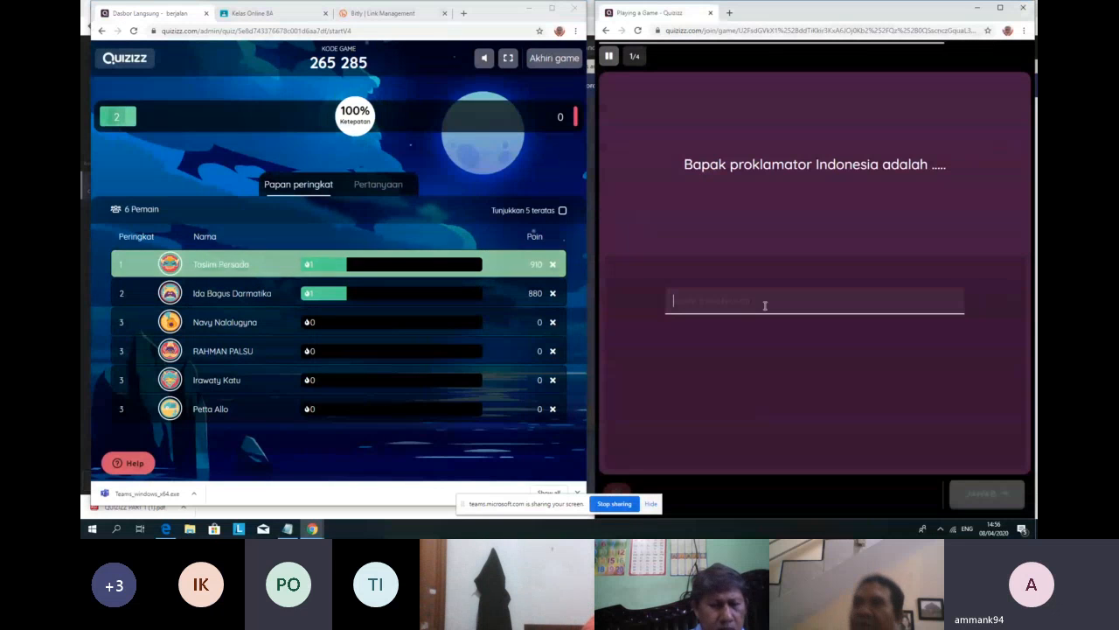
{"action": "type", "text": "SOEKARNO"}
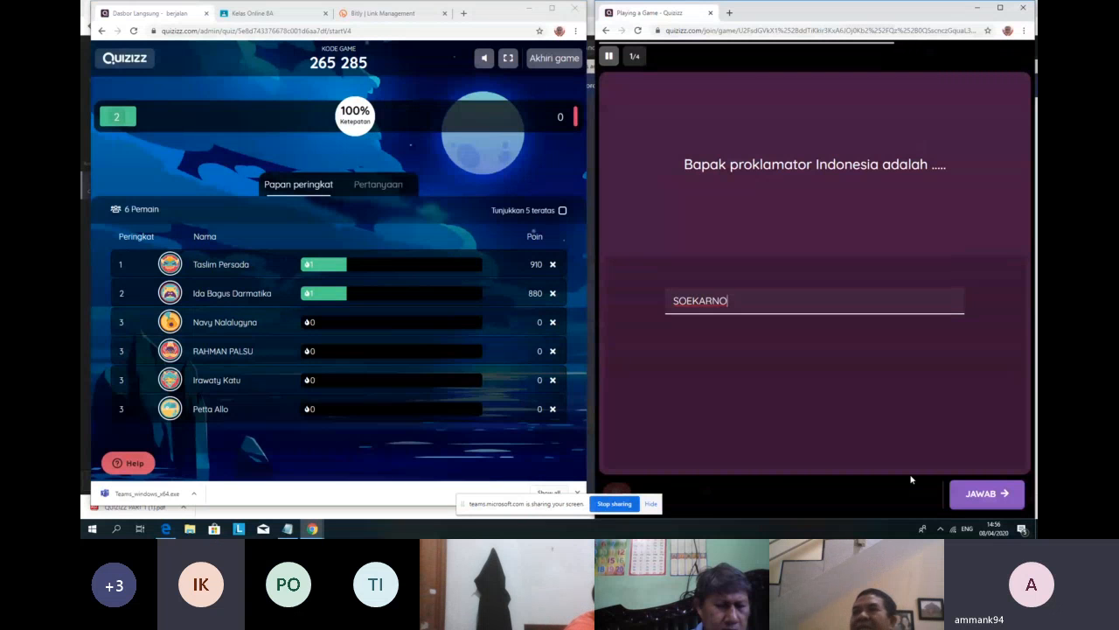
{"action": "left_click", "coordinate": [982, 493]}
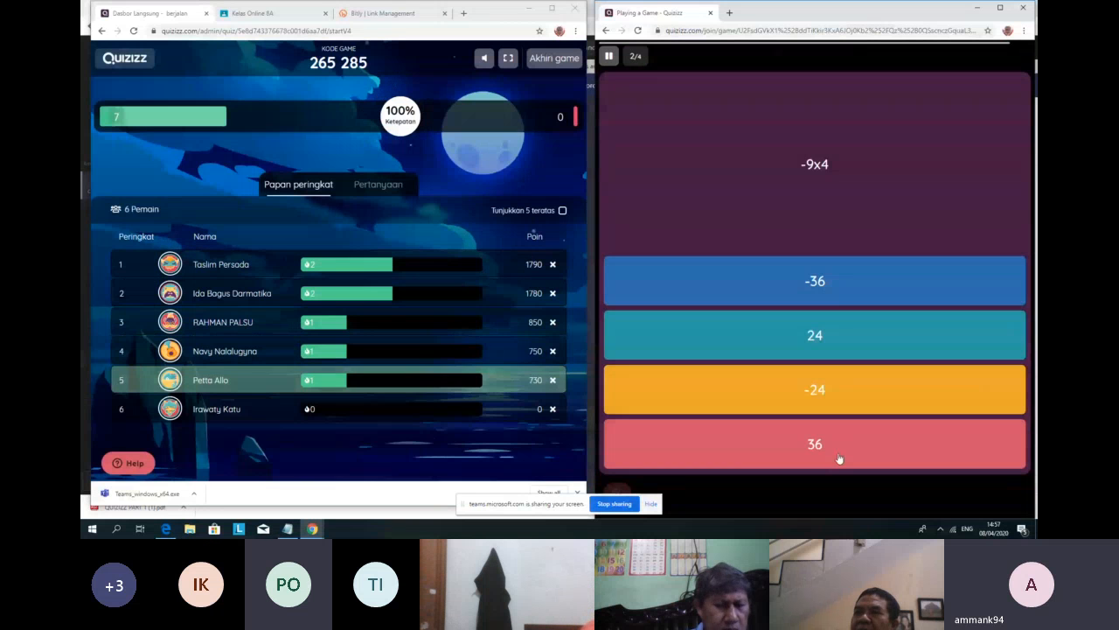
{"action": "left_click", "coordinate": [838, 459]}
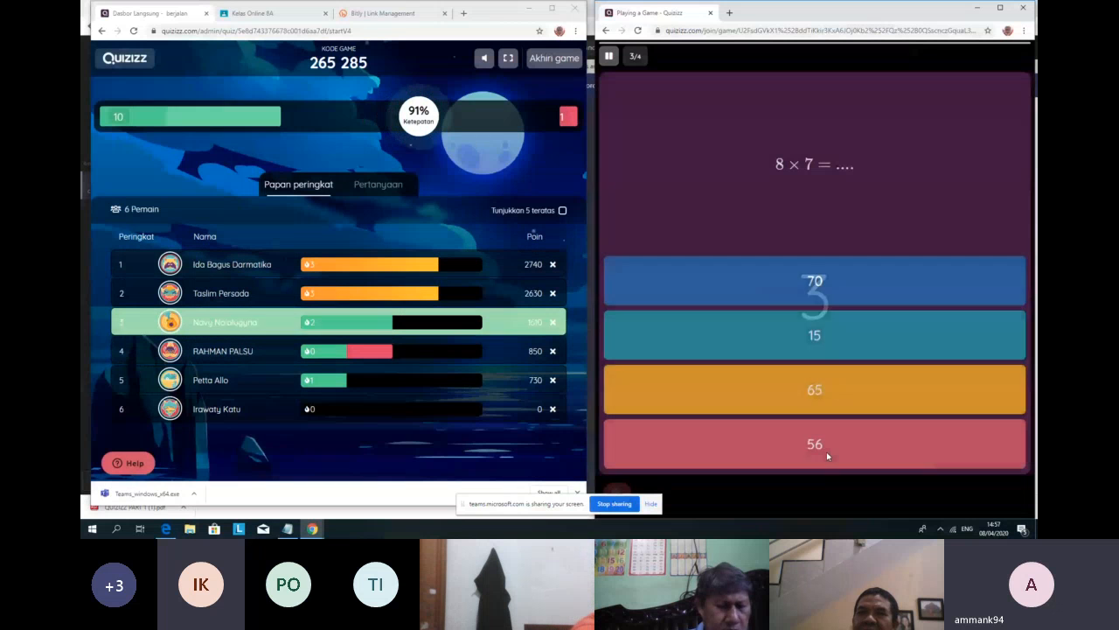
{"action": "left_click", "coordinate": [821, 402]}
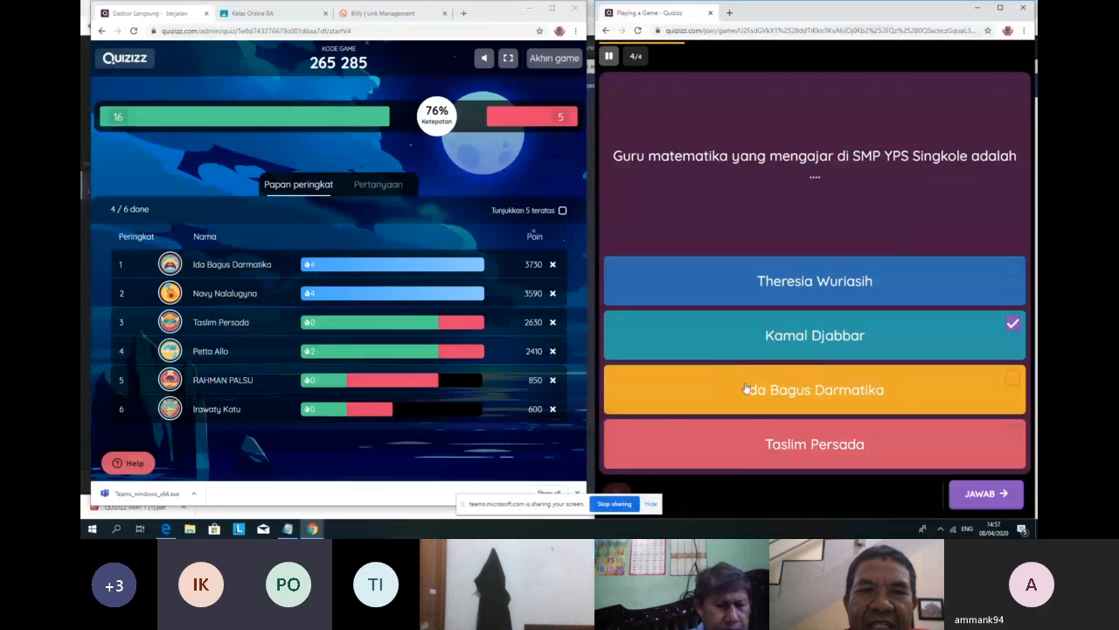
{"action": "left_click", "coordinate": [740, 285]}
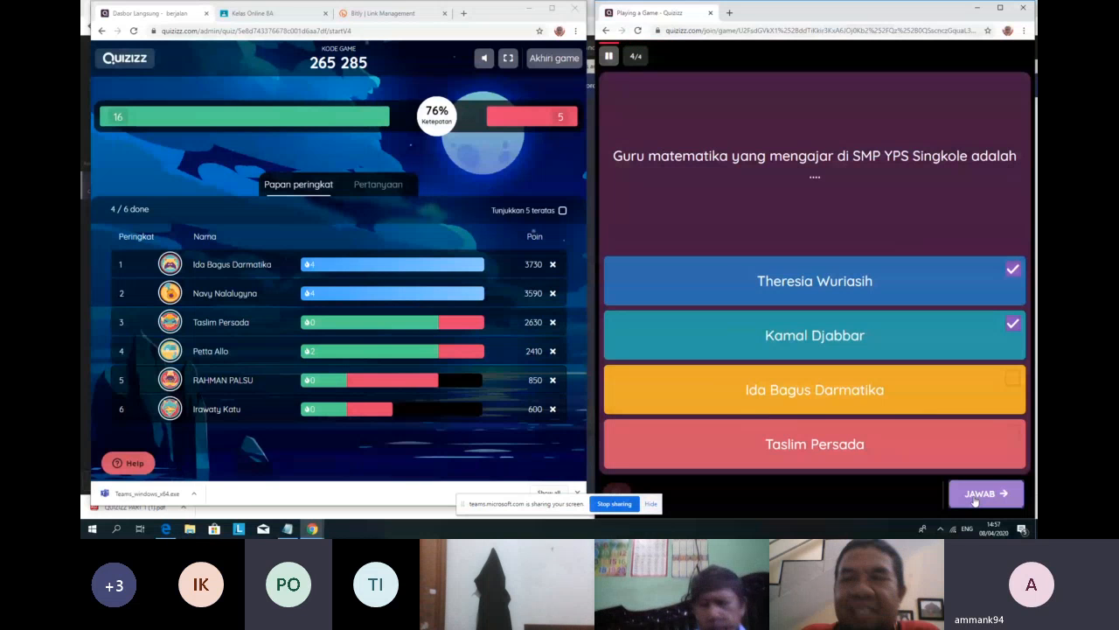
{"action": "left_click", "coordinate": [977, 495]}
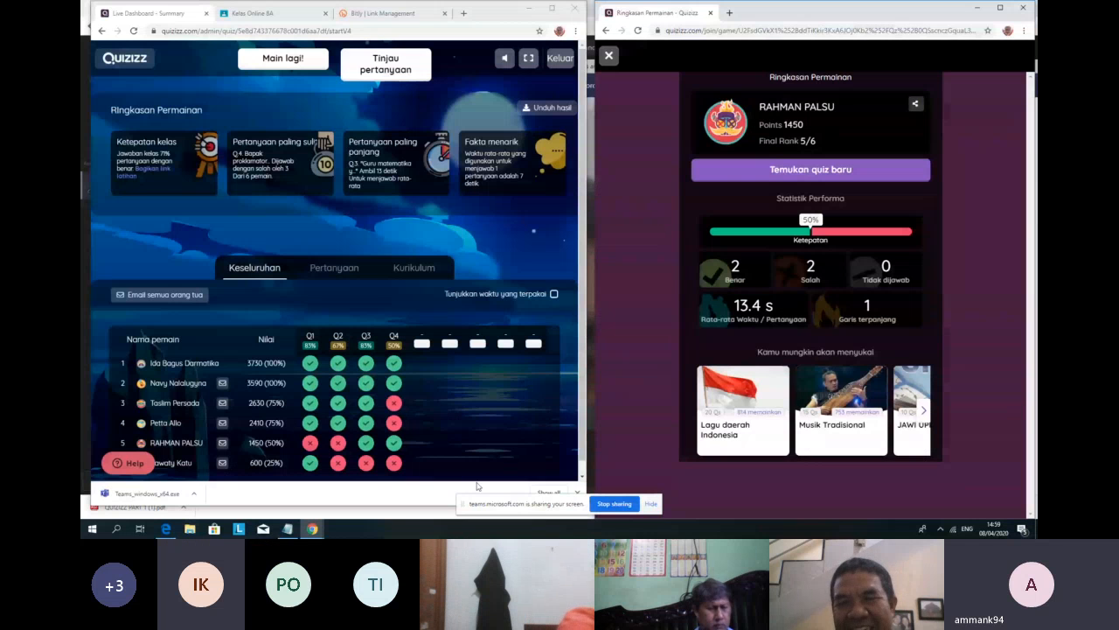
{"action": "scroll", "coordinate": [462, 314], "scroll_direction": "down", "scroll_amount": 1}
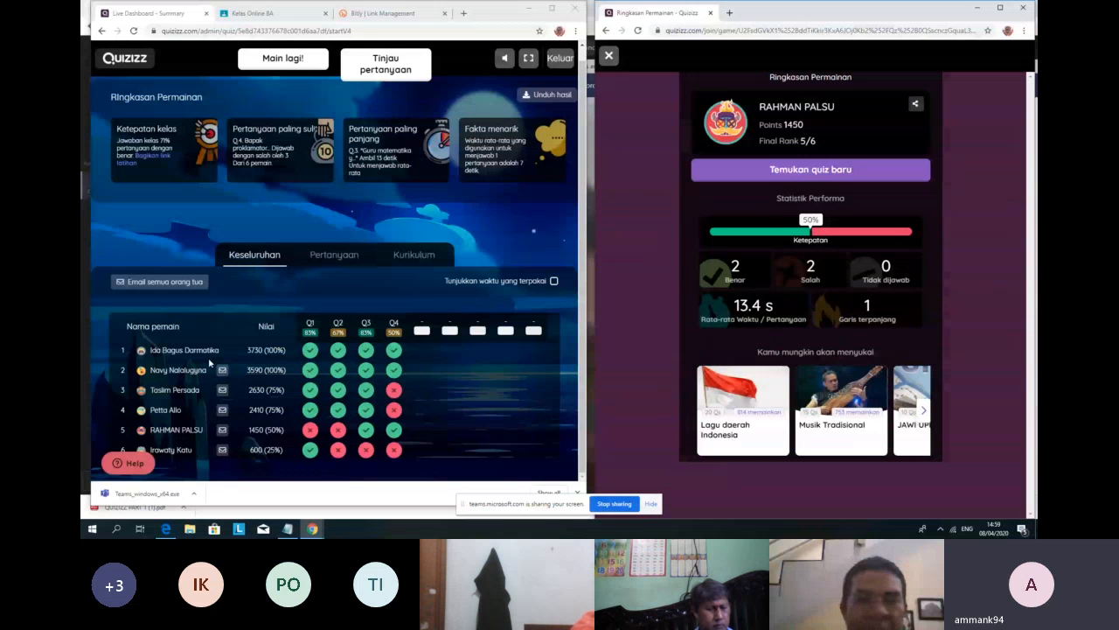
{"action": "mouse_move", "coordinate": [342, 377]}
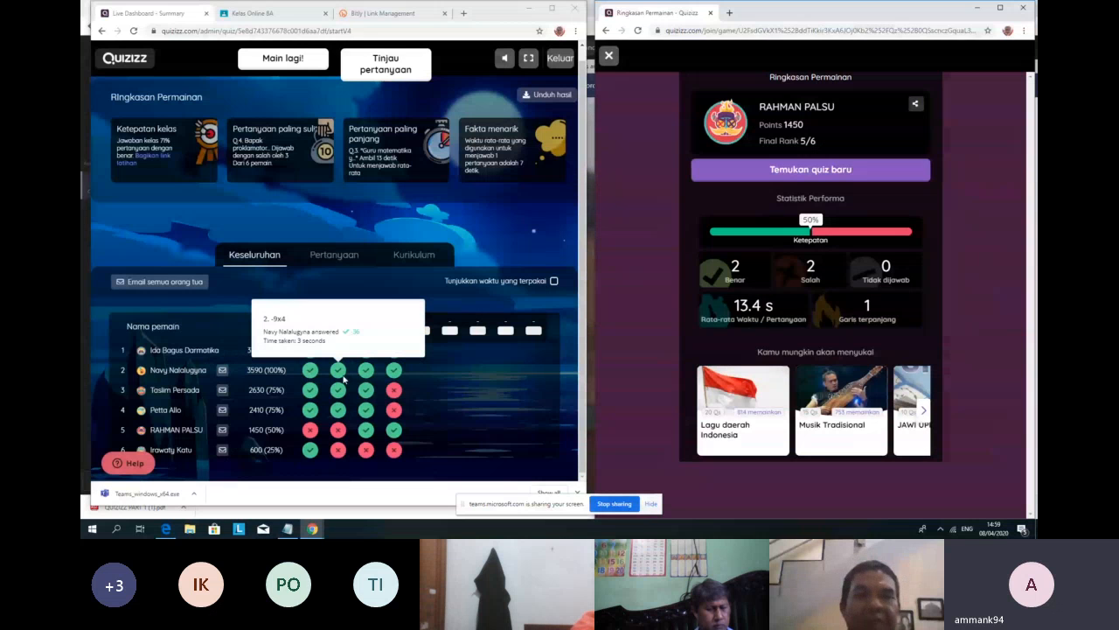
{"action": "mouse_move", "coordinate": [396, 351]}
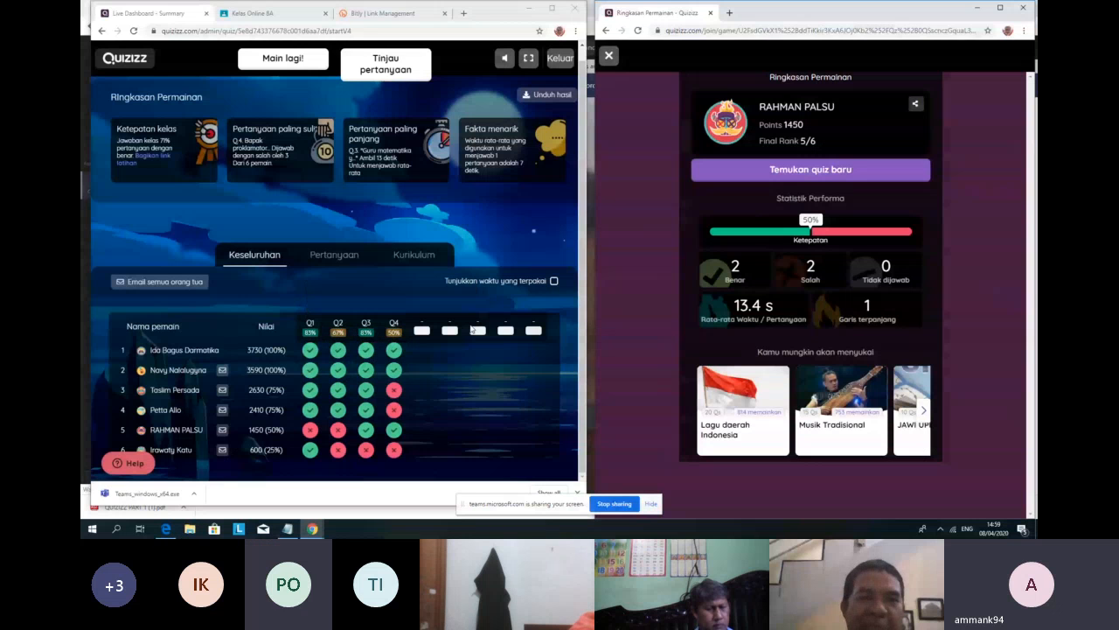
Step: Tick 'Tunjukkan waktu yang terpakai' for the time heatmap, then highlight top players' names and score 3590
{"action": "left_click", "coordinate": [553, 282]}
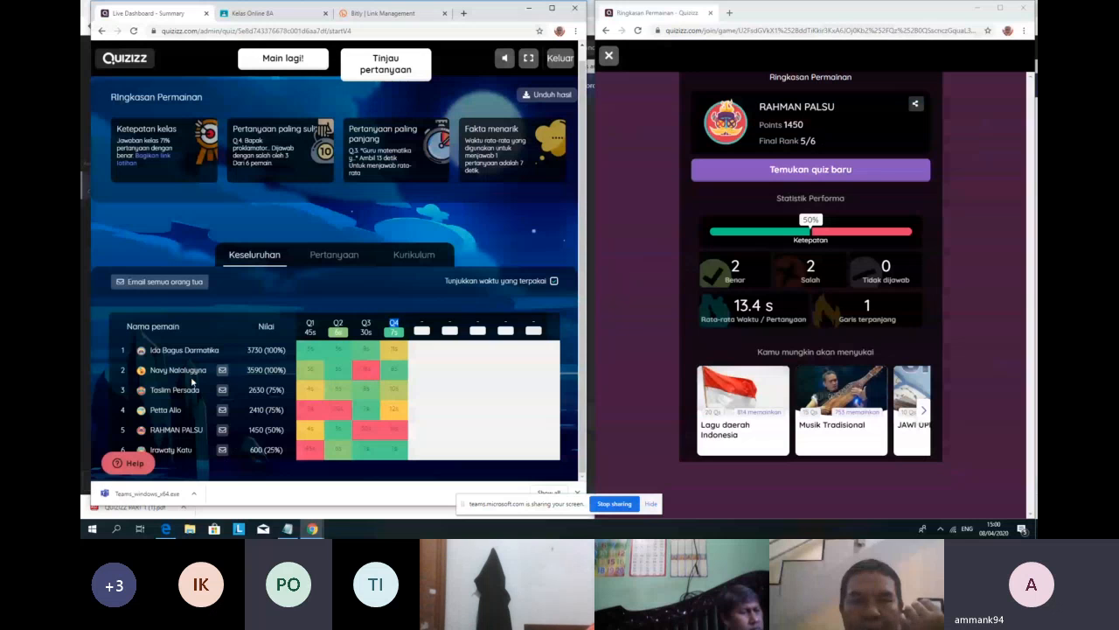
{"action": "left_click_drag", "start_coordinate": [149, 350], "coordinate": [226, 352]}
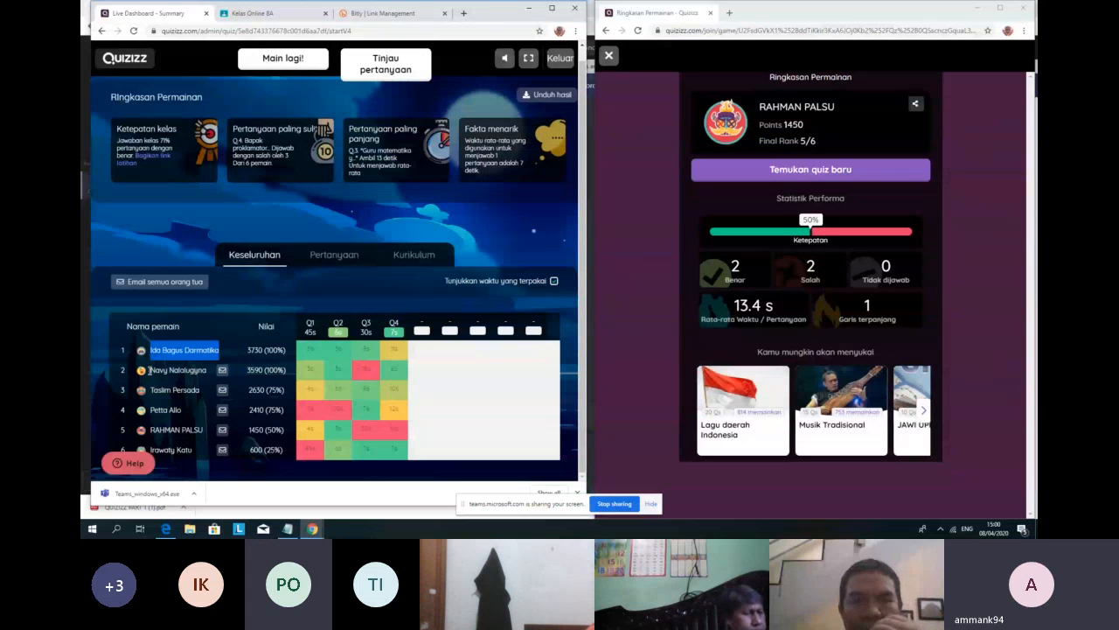
{"action": "left_click", "coordinate": [149, 371]}
{"action": "left_click_drag", "start_coordinate": [150, 371], "coordinate": [206, 371]}
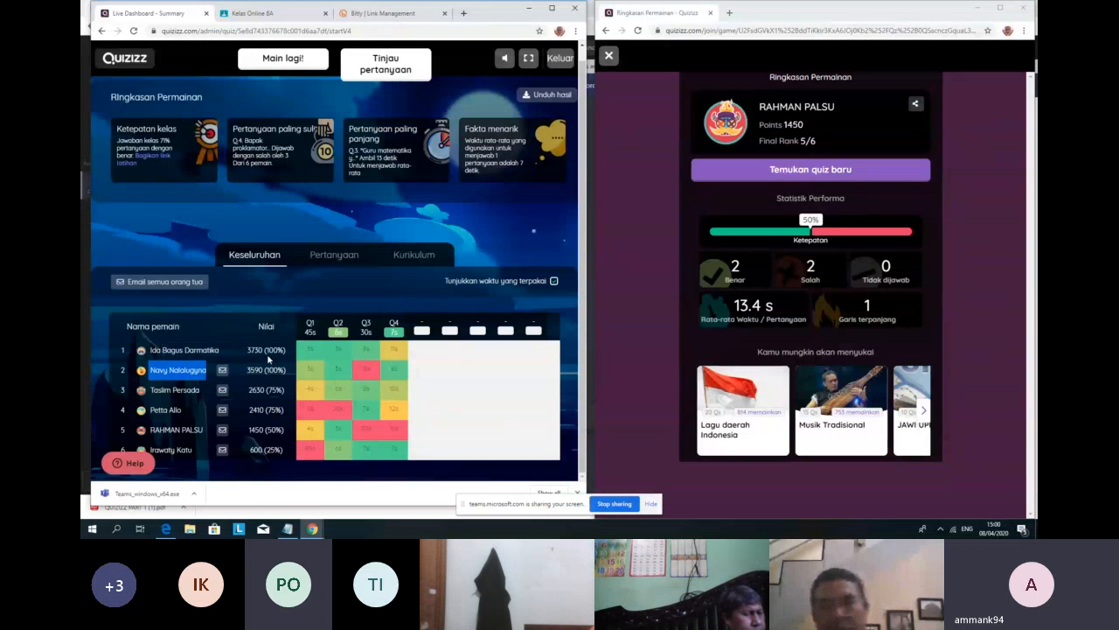
{"action": "left_click_drag", "start_coordinate": [267, 370], "coordinate": [289, 353]}
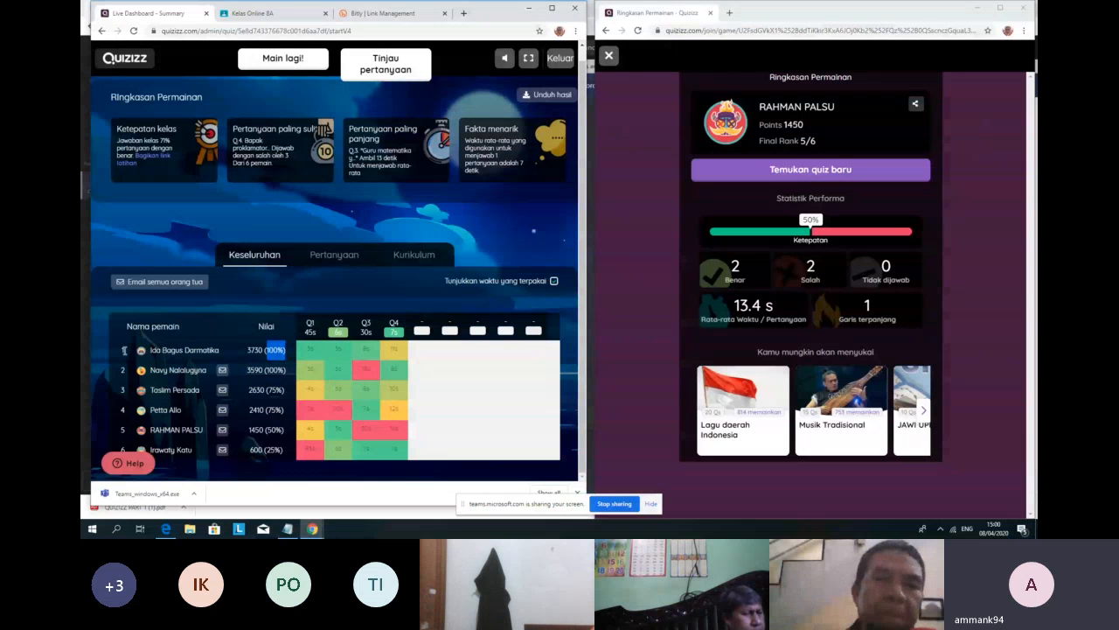
{"action": "left_click_drag", "start_coordinate": [119, 371], "coordinate": [120, 373]}
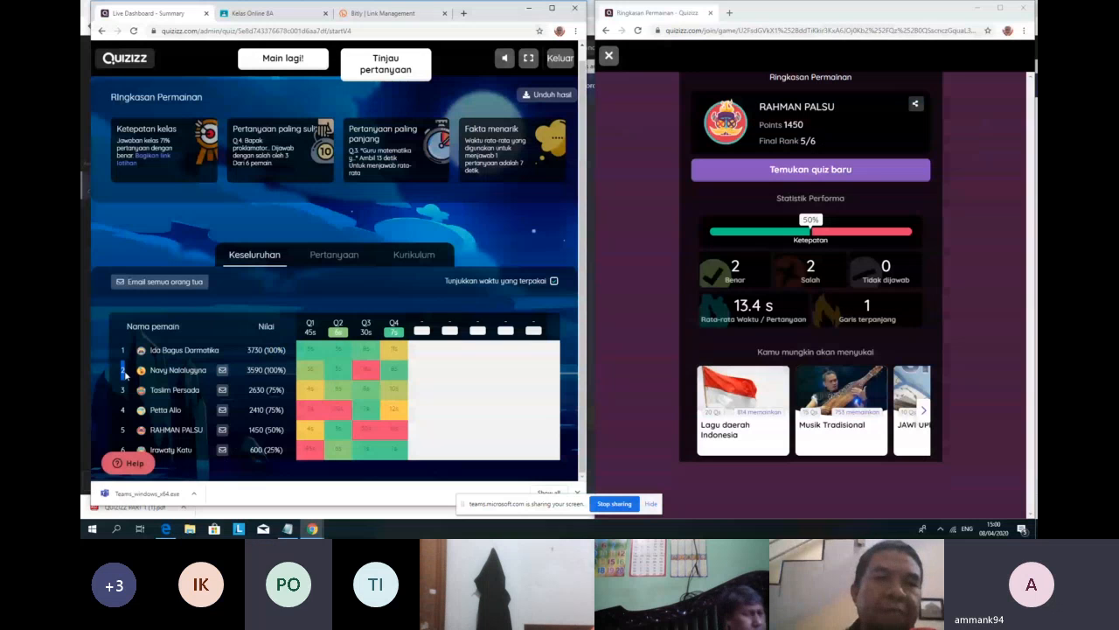
{"action": "left_click", "coordinate": [235, 336]}
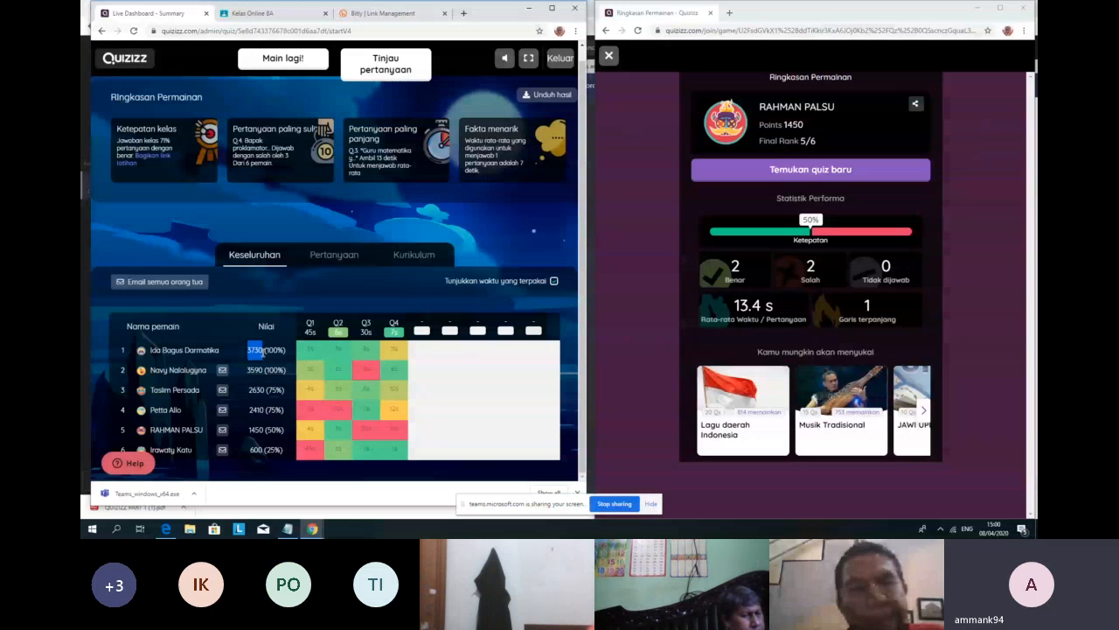
{"action": "double_click", "coordinate": [256, 370]}
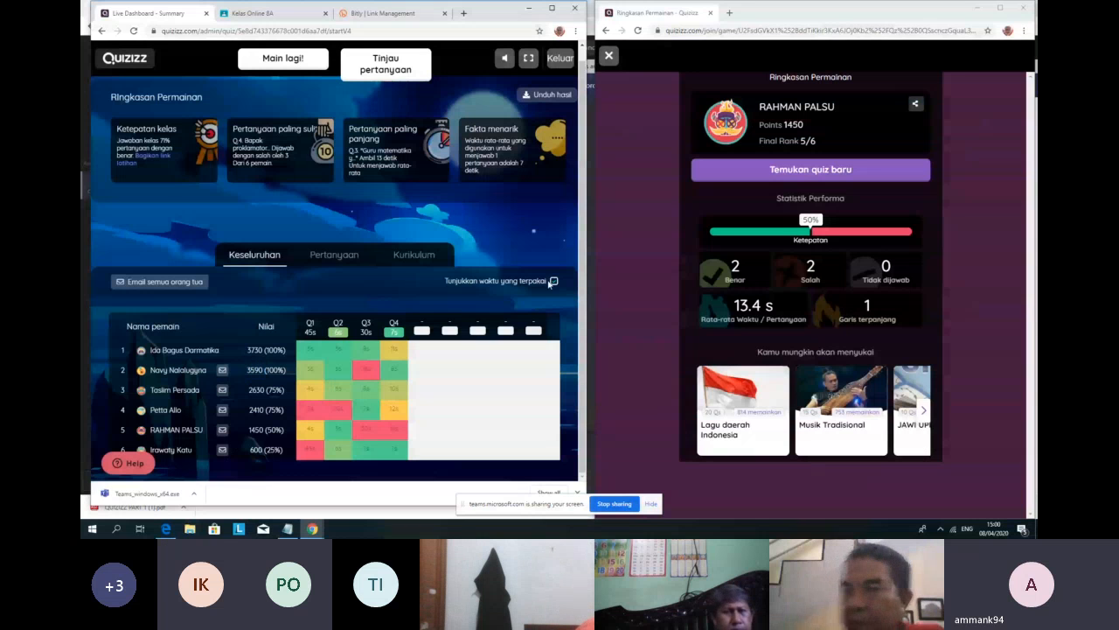
Step: Restore the right/wrong marks and open the Pertanyaan per-question results view
{"action": "left_click", "coordinate": [553, 283]}
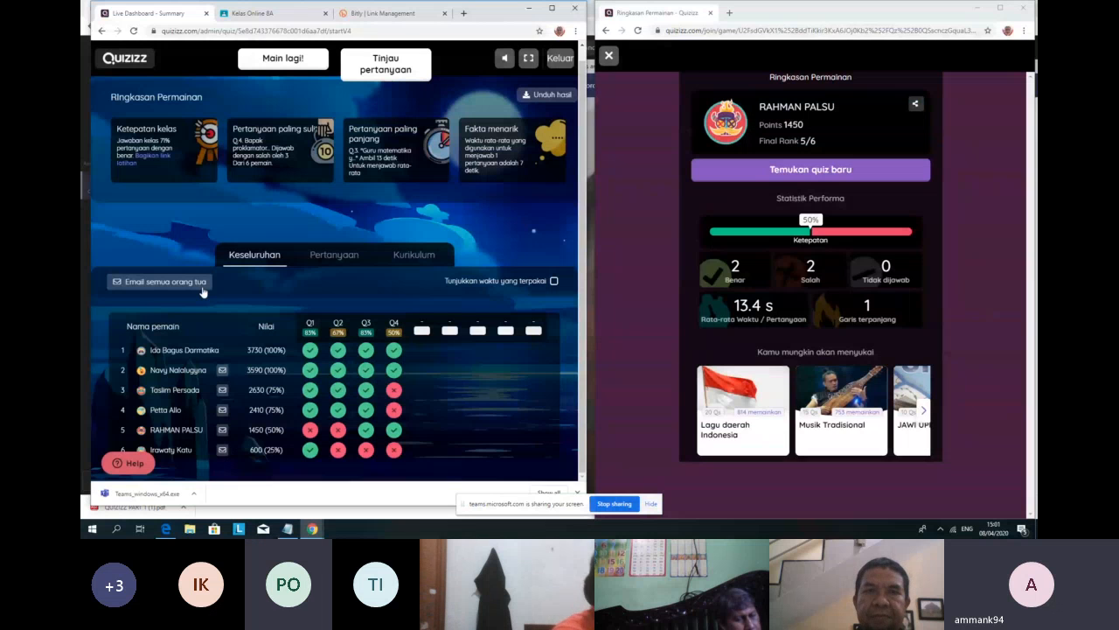
{"action": "left_click", "coordinate": [334, 255]}
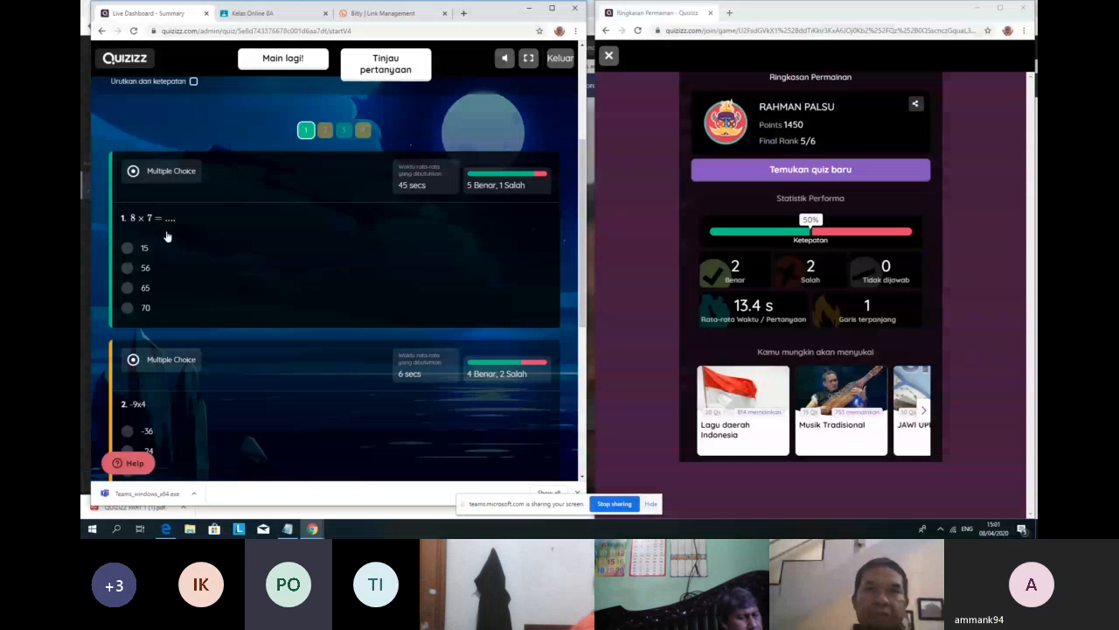
{"action": "scroll", "coordinate": [174, 232], "scroll_direction": "down", "scroll_amount": 3}
{"action": "scroll", "coordinate": [177, 231], "scroll_direction": "up", "scroll_amount": 1}
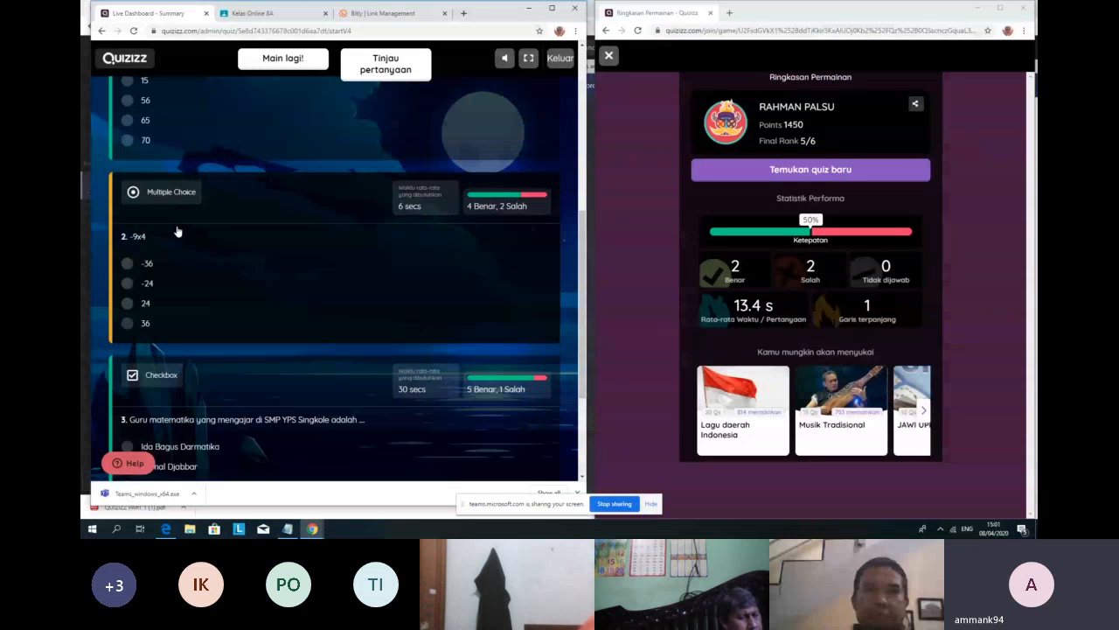
{"action": "scroll", "coordinate": [176, 231], "scroll_direction": "up", "scroll_amount": 1}
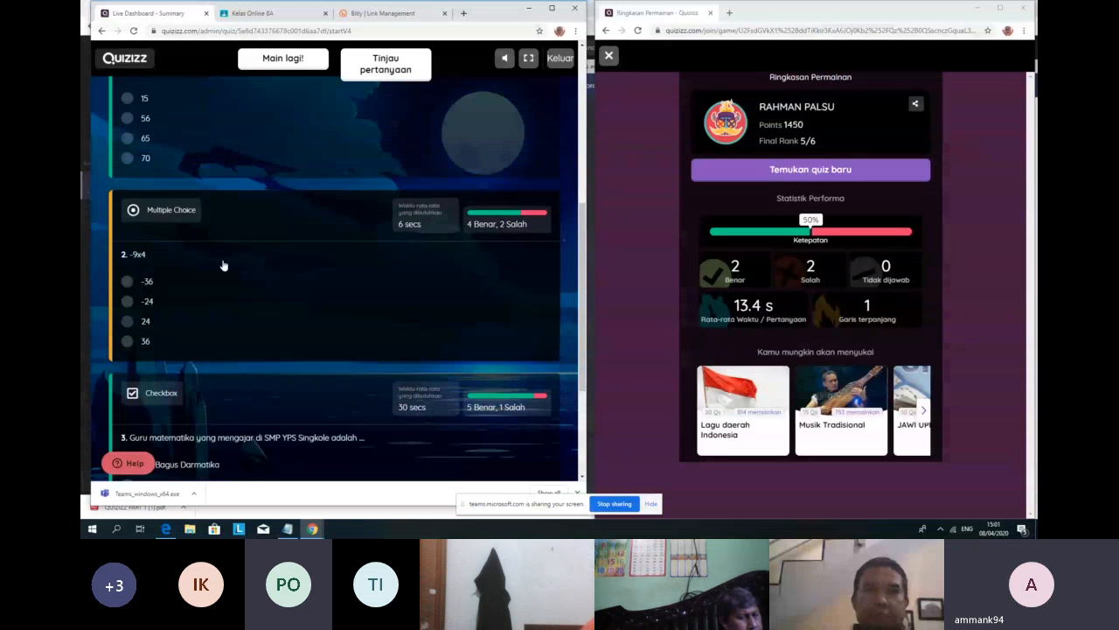
{"action": "scroll", "coordinate": [428, 442], "scroll_direction": "up", "scroll_amount": 2}
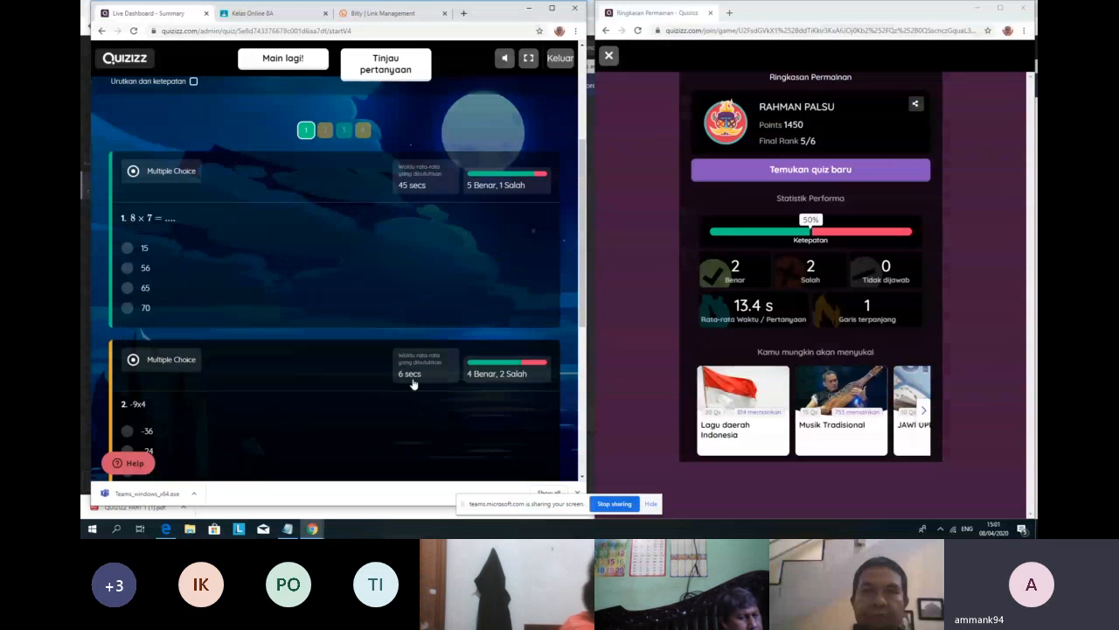
{"action": "scroll", "coordinate": [414, 384], "scroll_direction": "down", "scroll_amount": 1}
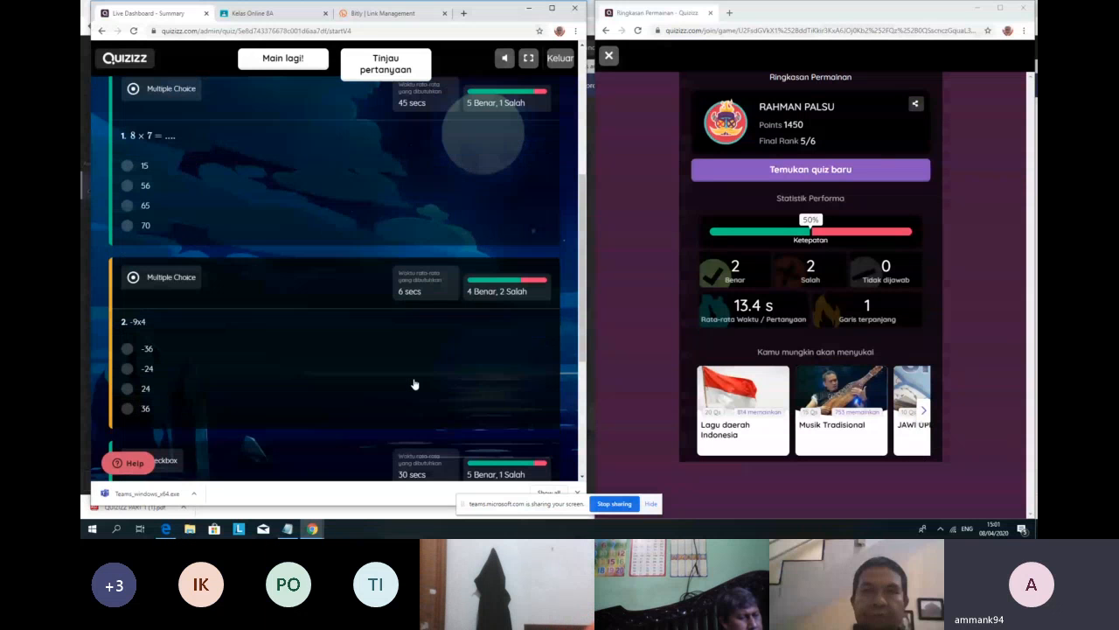
{"action": "scroll", "coordinate": [206, 368], "scroll_direction": "down", "scroll_amount": 1}
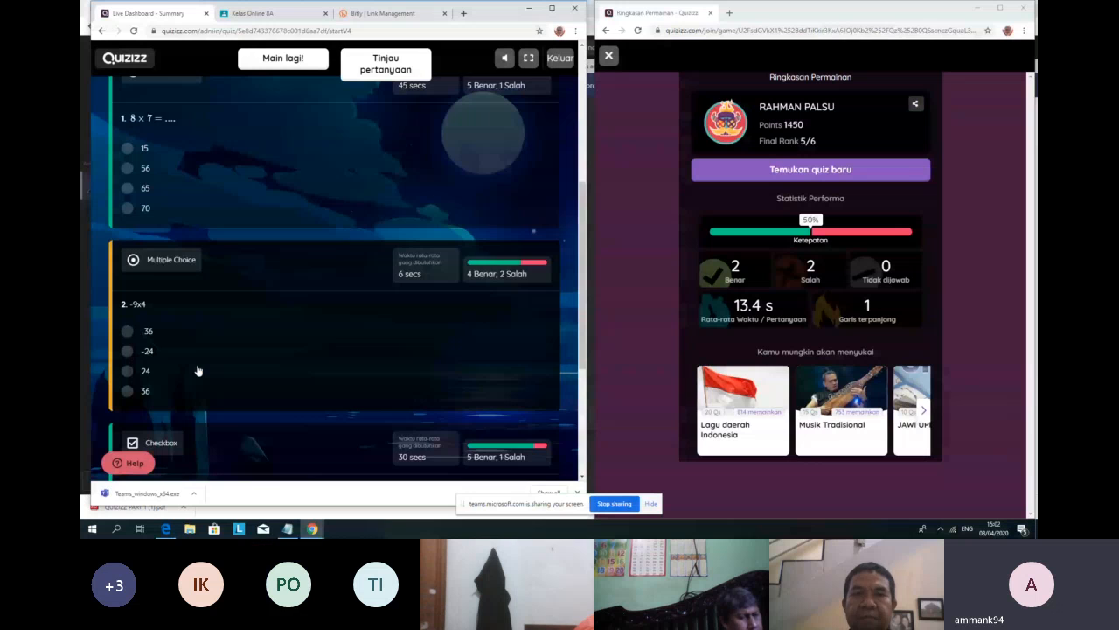
{"action": "scroll", "coordinate": [357, 354], "scroll_direction": "up", "scroll_amount": 1}
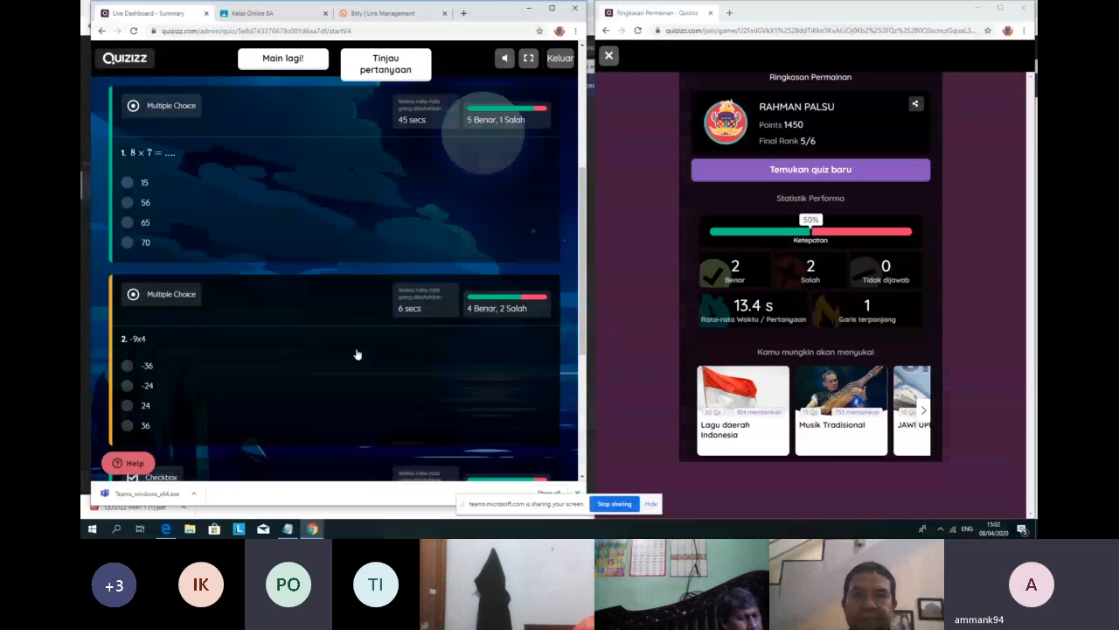
{"action": "scroll", "coordinate": [411, 306], "scroll_direction": "up", "scroll_amount": 3}
{"action": "scroll", "coordinate": [417, 329], "scroll_direction": "down", "scroll_amount": 6}
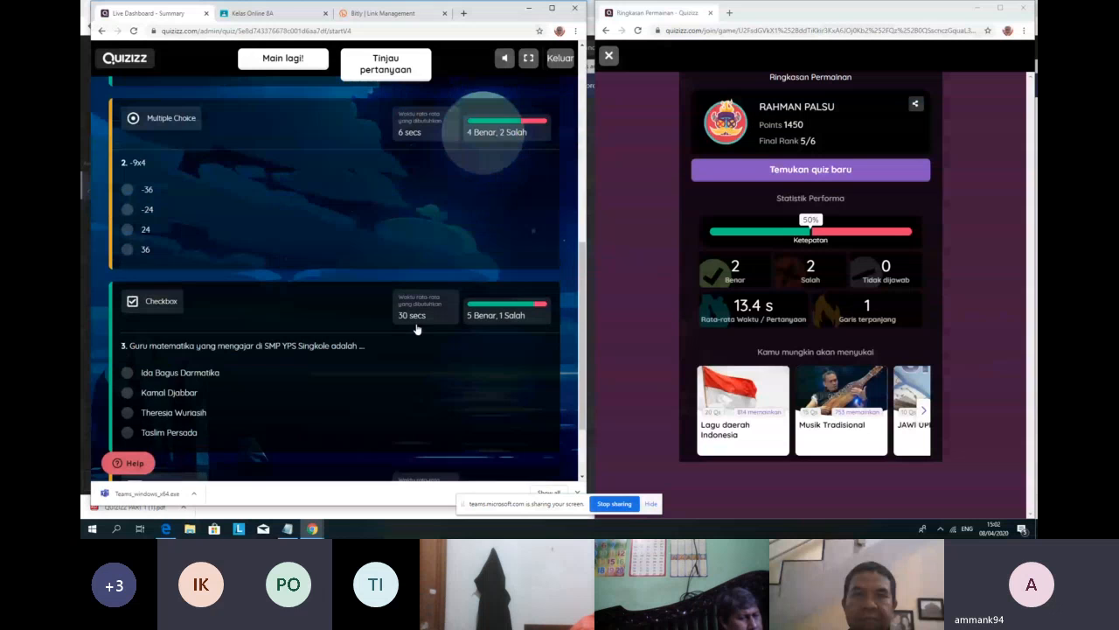
{"action": "scroll", "coordinate": [270, 352], "scroll_direction": "down", "scroll_amount": 2}
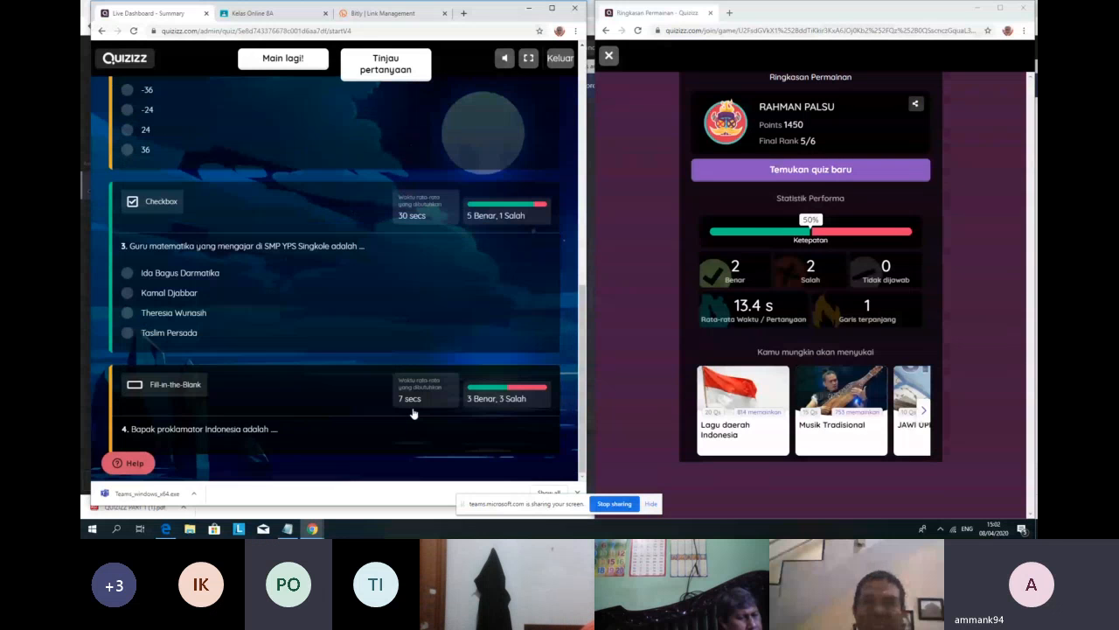
{"action": "scroll", "coordinate": [414, 406], "scroll_direction": "up", "scroll_amount": 3}
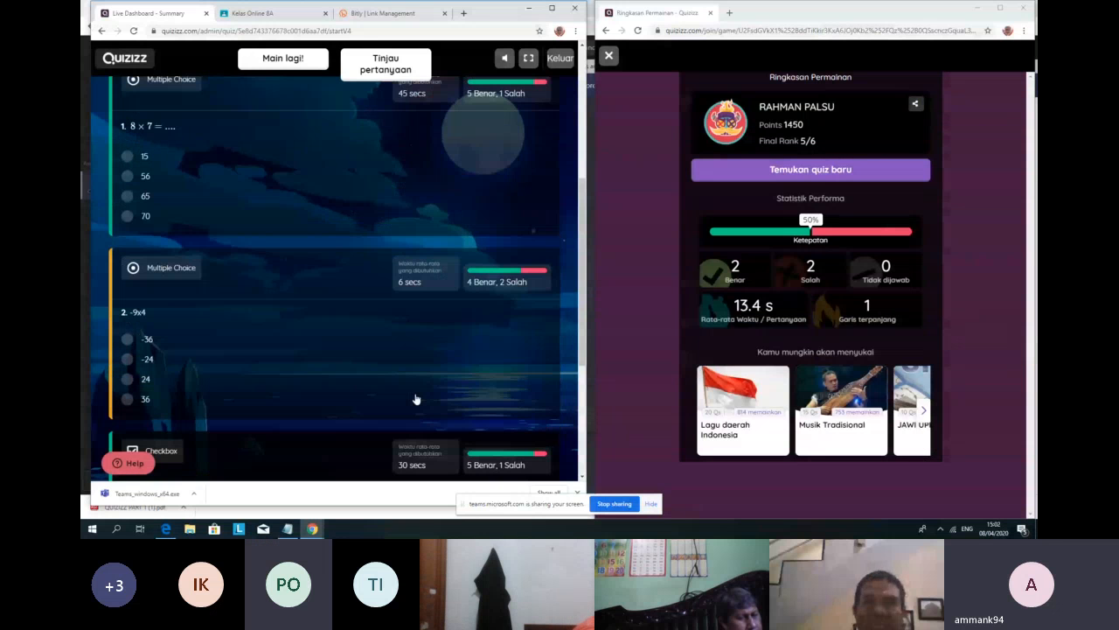
{"action": "scroll", "coordinate": [416, 399], "scroll_direction": "down", "scroll_amount": 3}
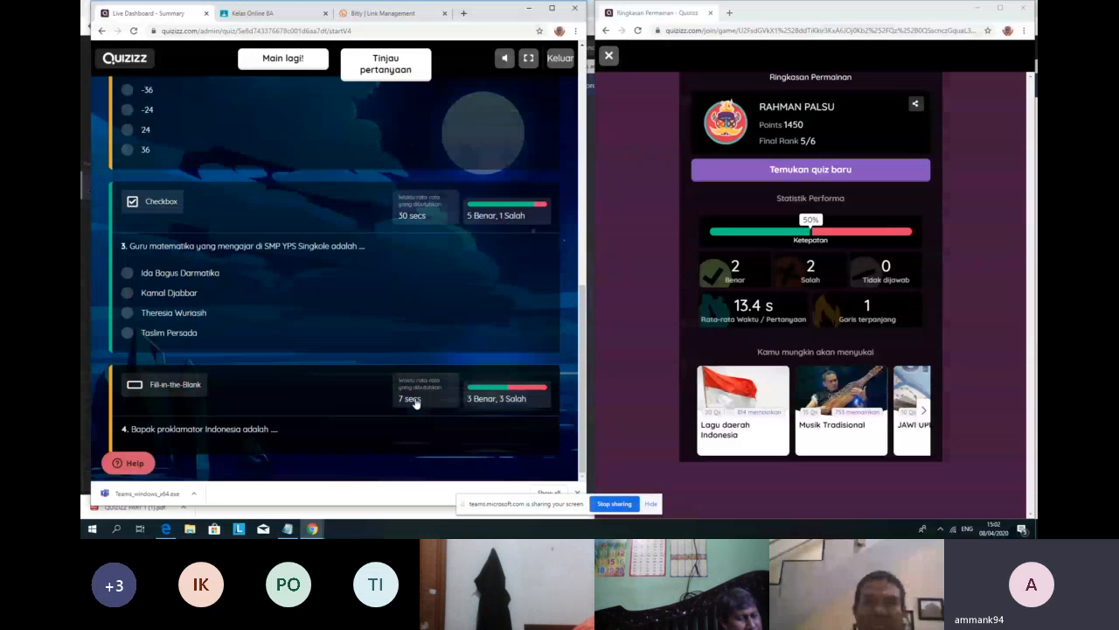
{"action": "scroll", "coordinate": [416, 402], "scroll_direction": "up", "scroll_amount": 3}
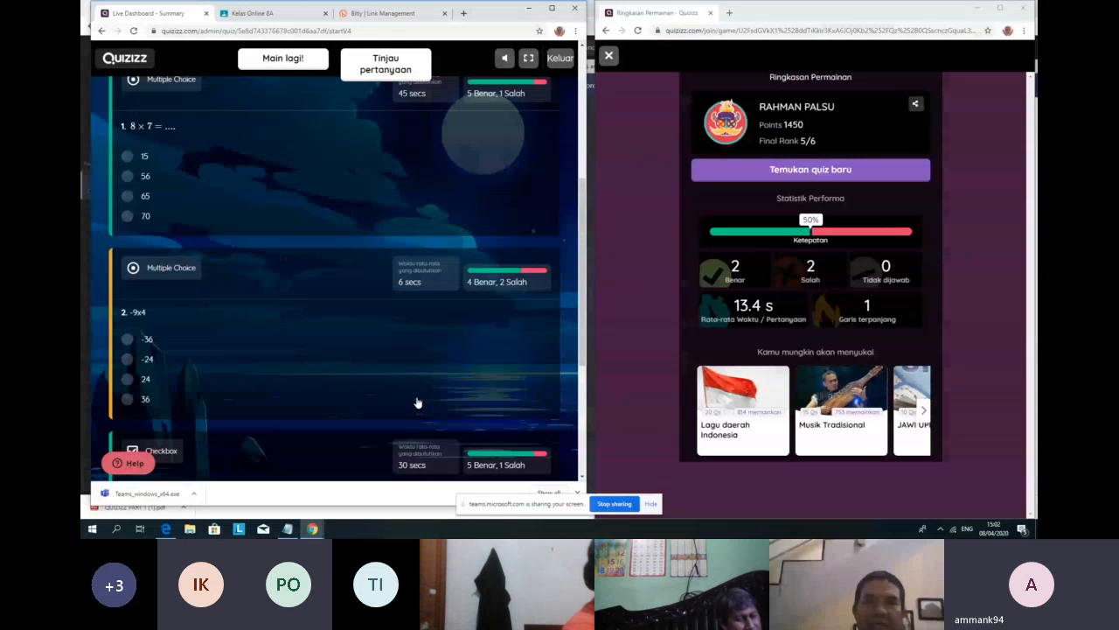
{"action": "scroll", "coordinate": [417, 403], "scroll_direction": "up", "scroll_amount": 4}
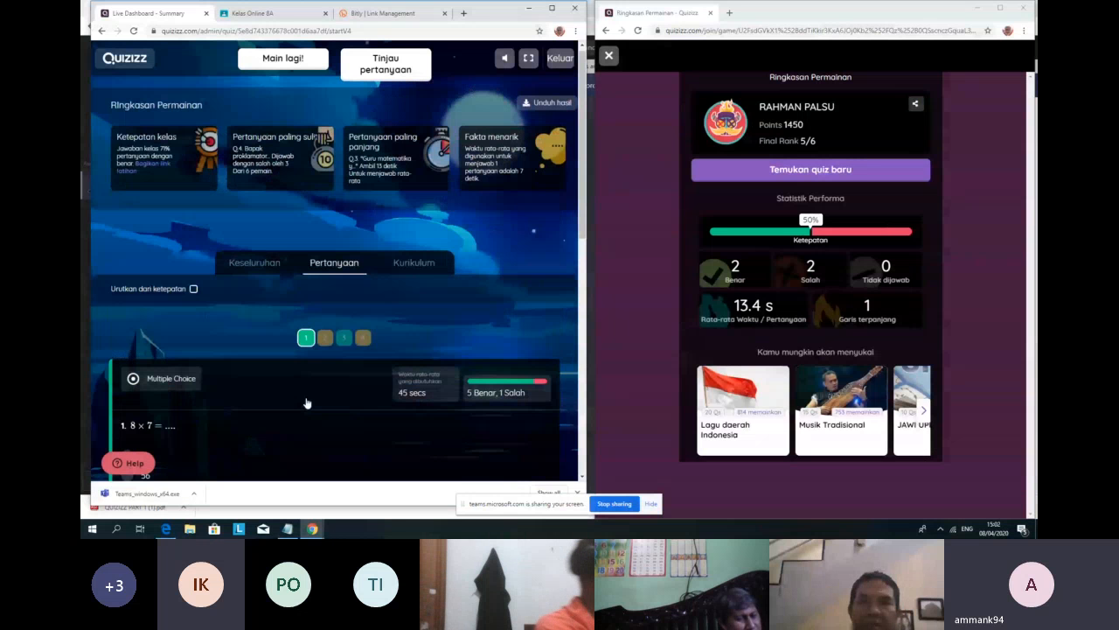
{"action": "scroll", "coordinate": [355, 321], "scroll_direction": "down", "scroll_amount": 1}
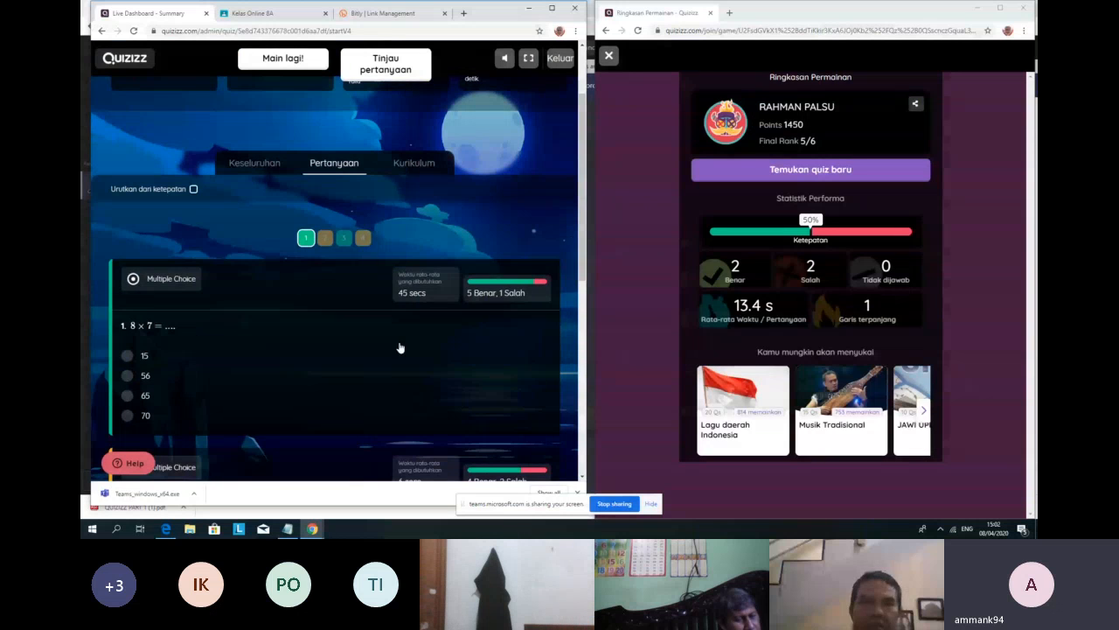
{"action": "scroll", "coordinate": [419, 280], "scroll_direction": "up", "scroll_amount": 1}
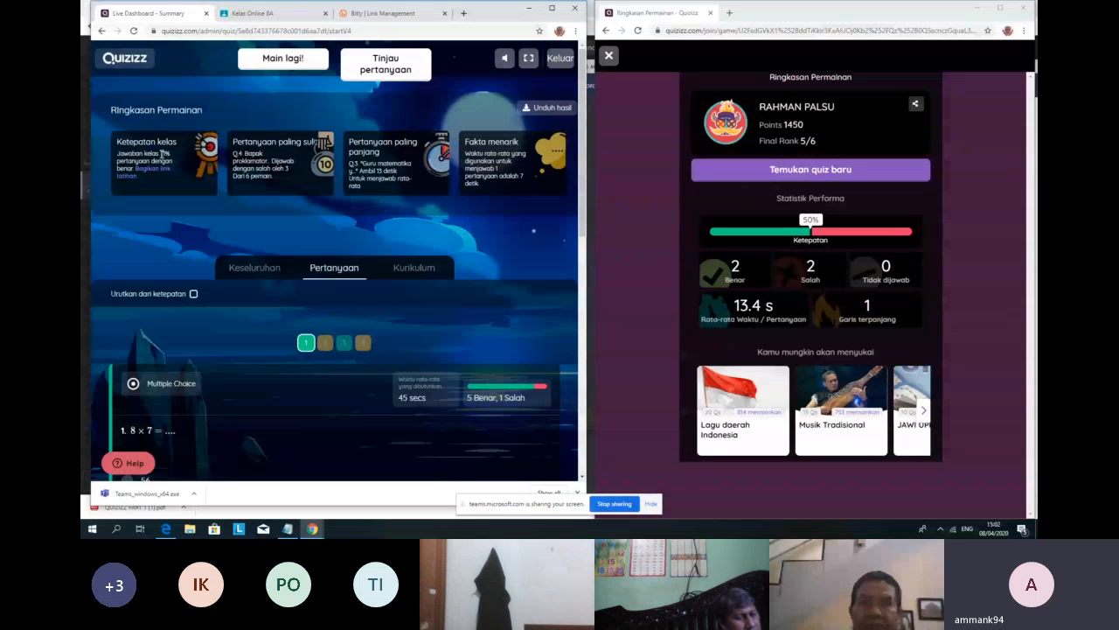
{"action": "double_click", "coordinate": [163, 154]}
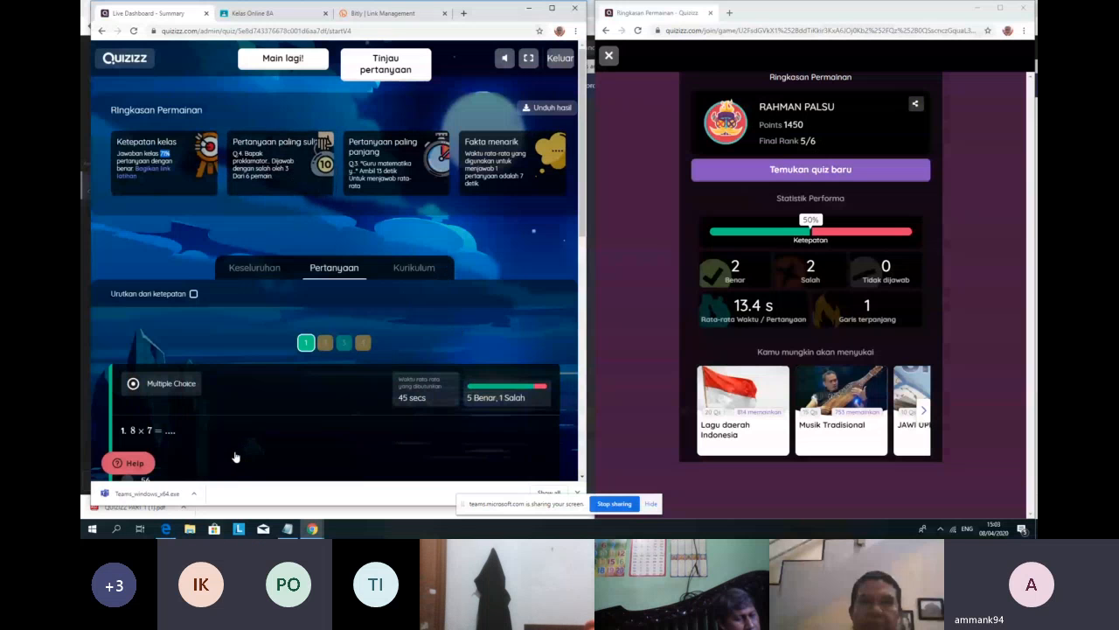
{"action": "scroll", "coordinate": [382, 415], "scroll_direction": "down", "scroll_amount": 3}
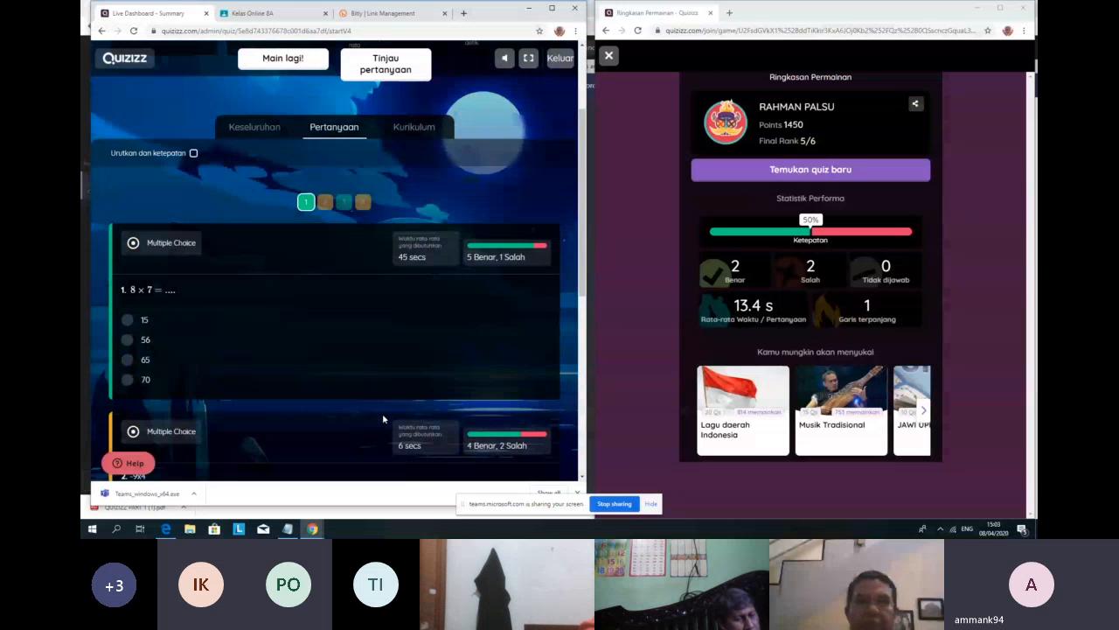
{"action": "scroll", "coordinate": [382, 413], "scroll_direction": "down", "scroll_amount": 9}
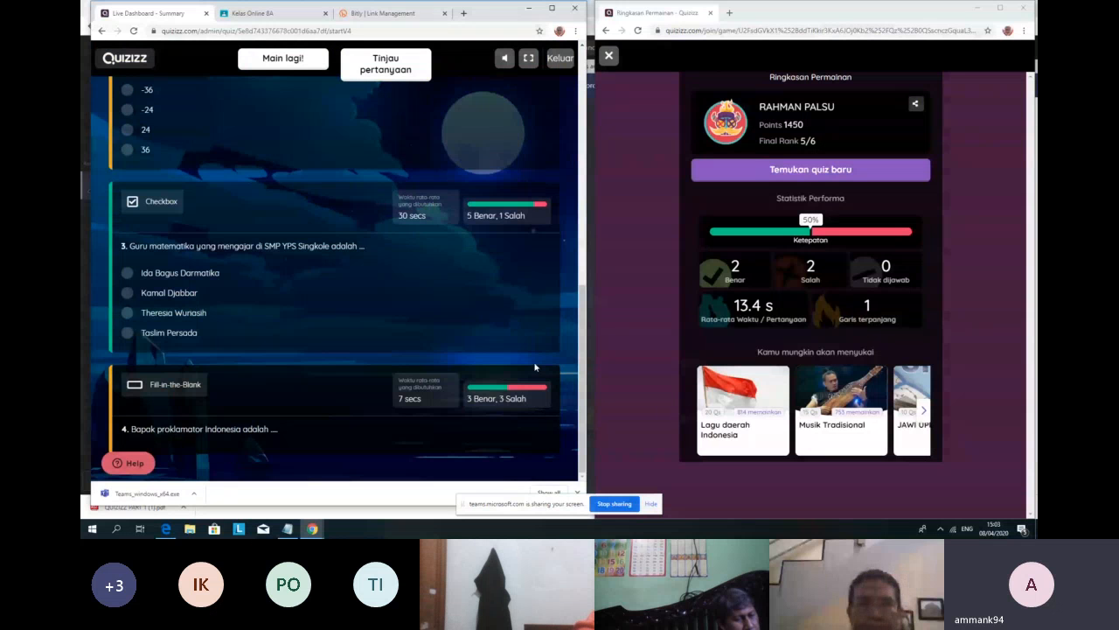
{"action": "scroll", "coordinate": [546, 345], "scroll_direction": "up", "scroll_amount": 6}
{"action": "scroll", "coordinate": [370, 354], "scroll_direction": "up", "scroll_amount": 5}
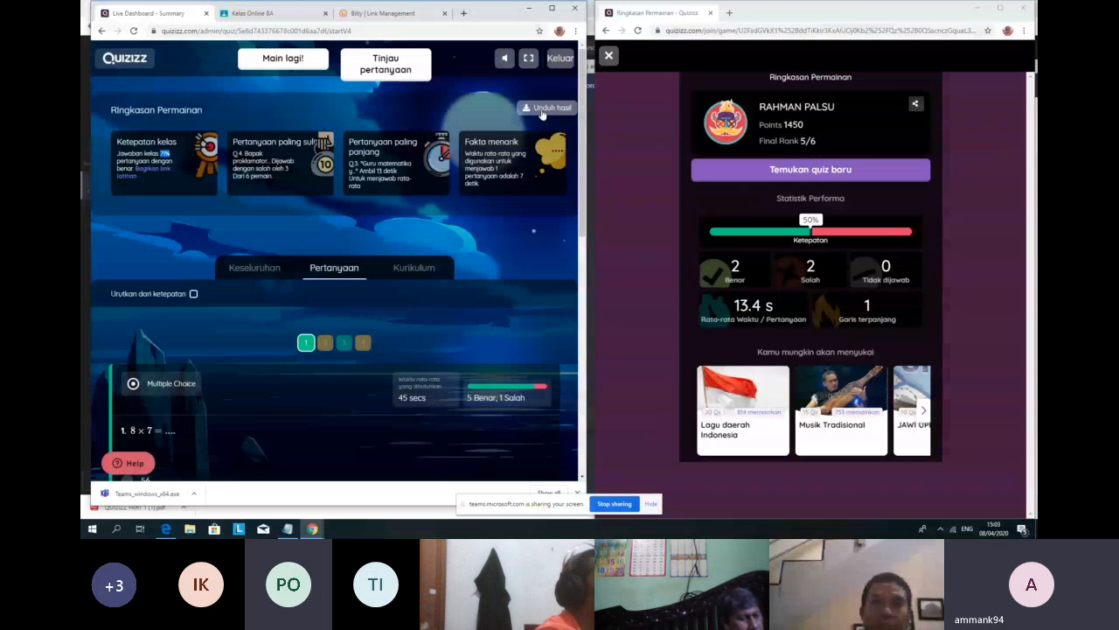
Step: Download the results via 'Unduh hasil' and open the .xlsx file from the download bar
{"action": "left_click", "coordinate": [542, 112]}
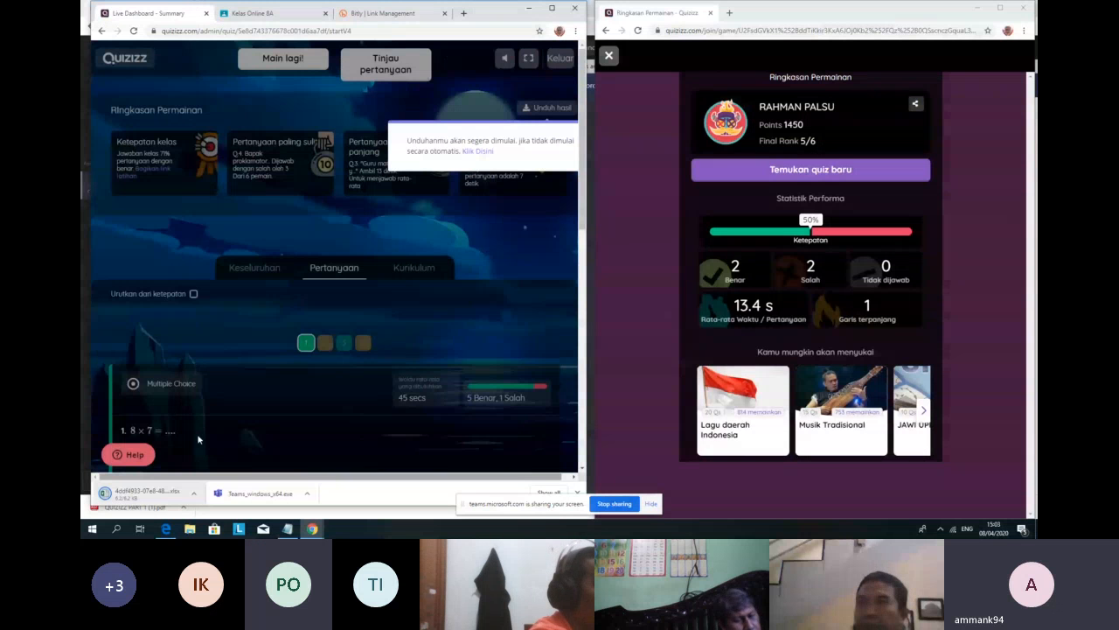
{"action": "left_click", "coordinate": [140, 496]}
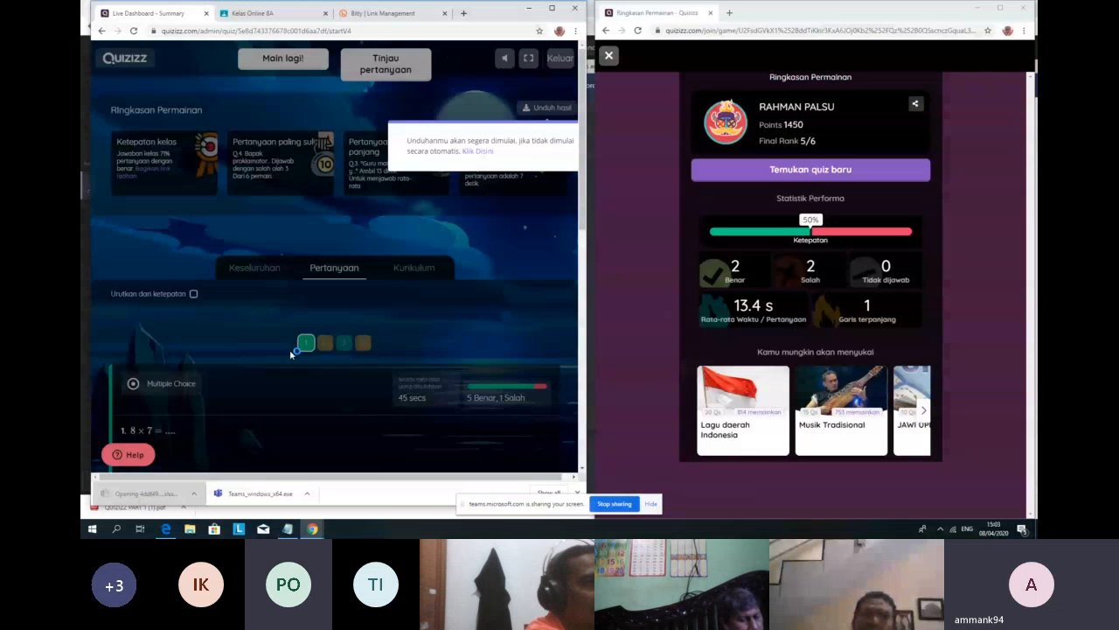
{"action": "left_click", "coordinate": [655, 163]}
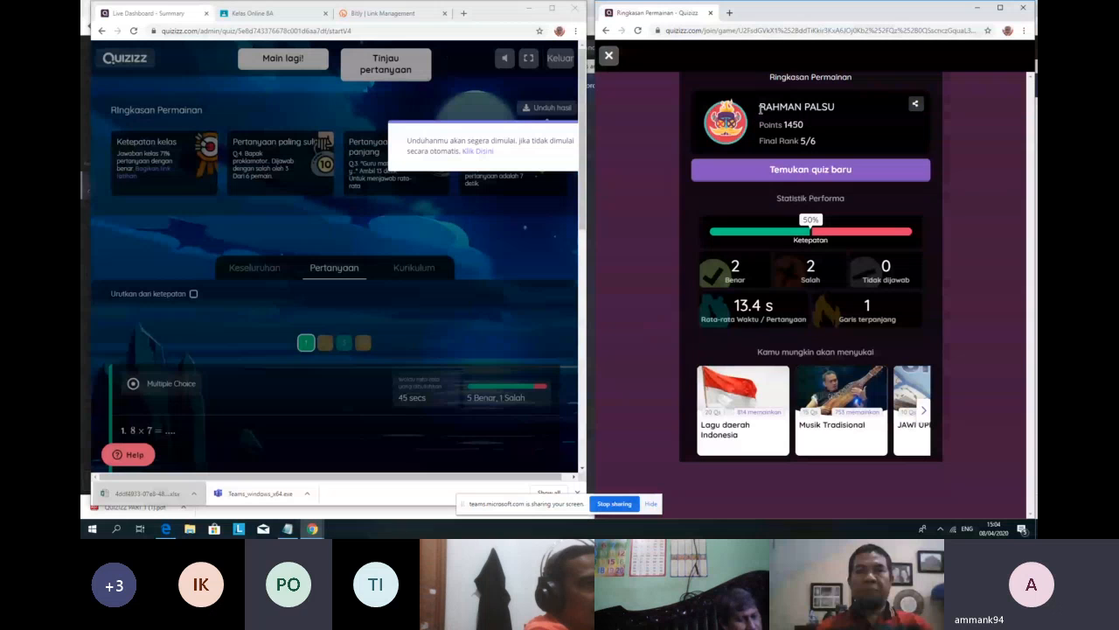
Step: Highlight the player's name, correct count, 2 Salah, accuracy percentage and 13.4 s average time on the summary
{"action": "left_click_drag", "start_coordinate": [760, 108], "coordinate": [838, 112]}
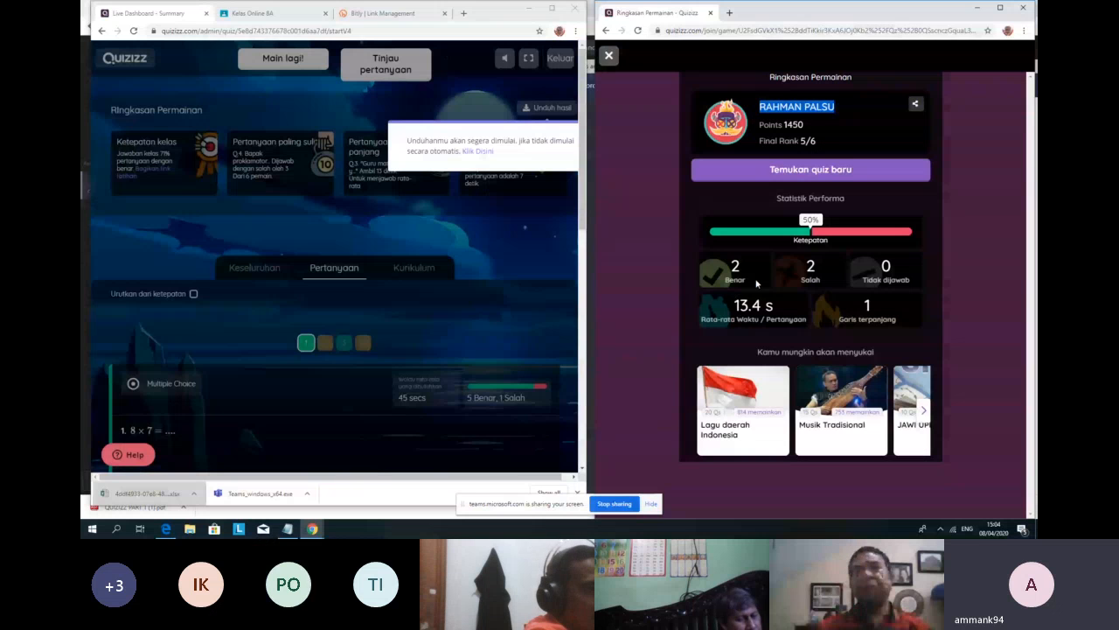
{"action": "double_click", "coordinate": [734, 266]}
{"action": "left_click_drag", "start_coordinate": [809, 262], "coordinate": [811, 281]}
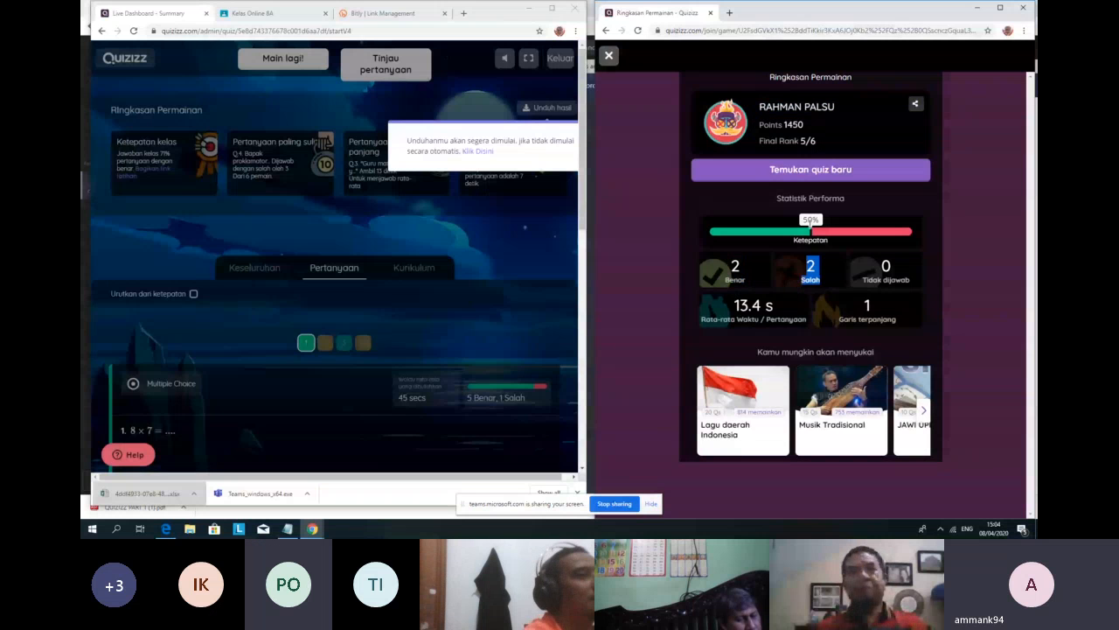
{"action": "double_click", "coordinate": [811, 219]}
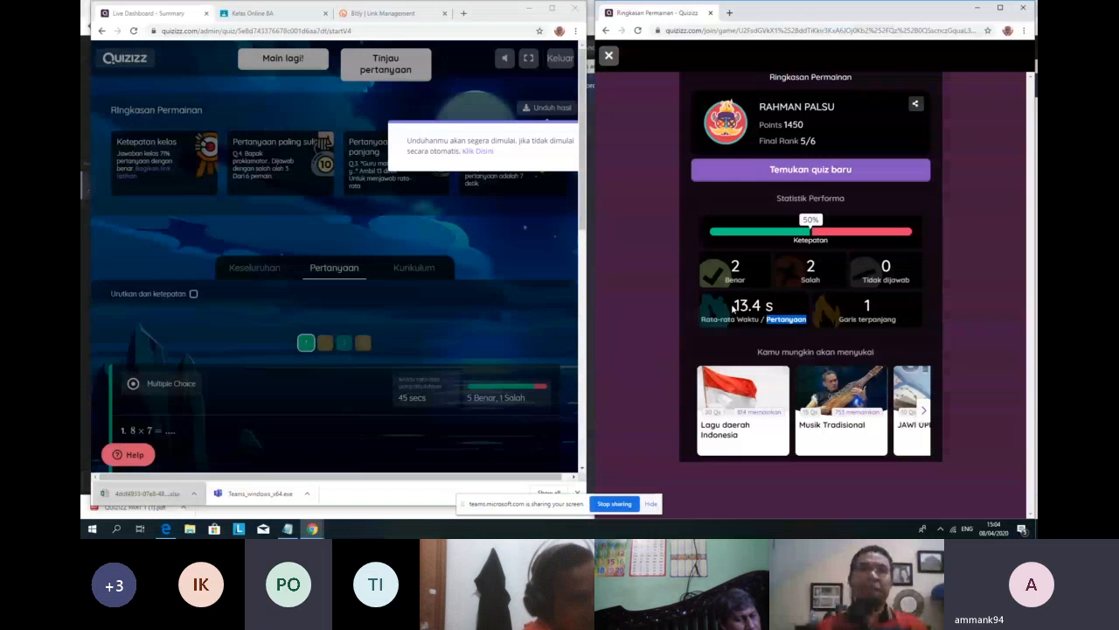
{"action": "double_click", "coordinate": [735, 307]}
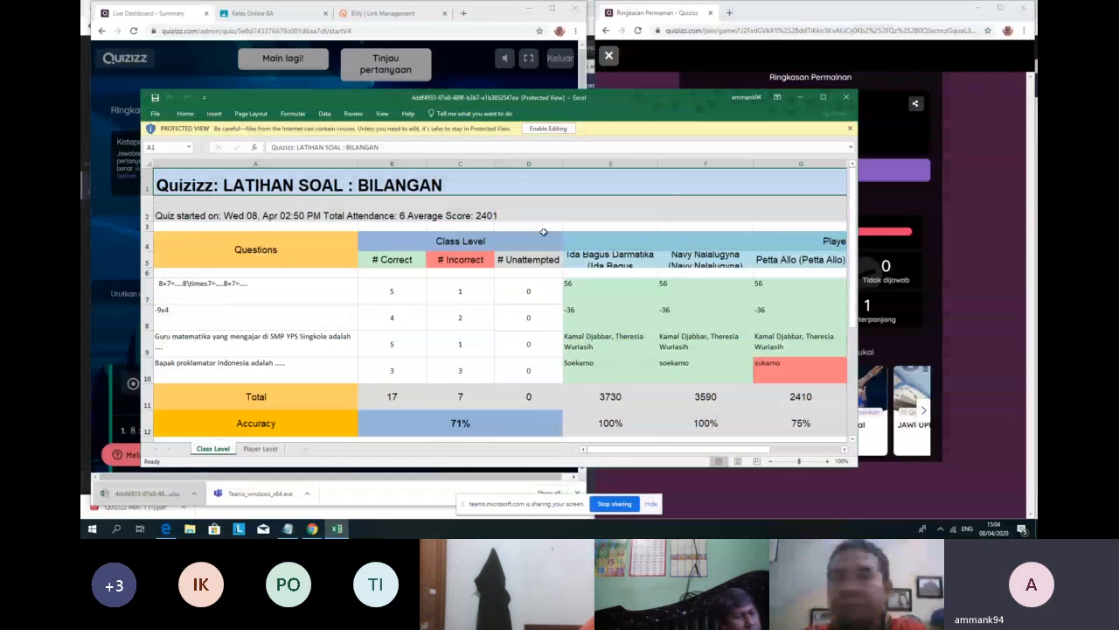
{"action": "left_click", "coordinate": [823, 97]}
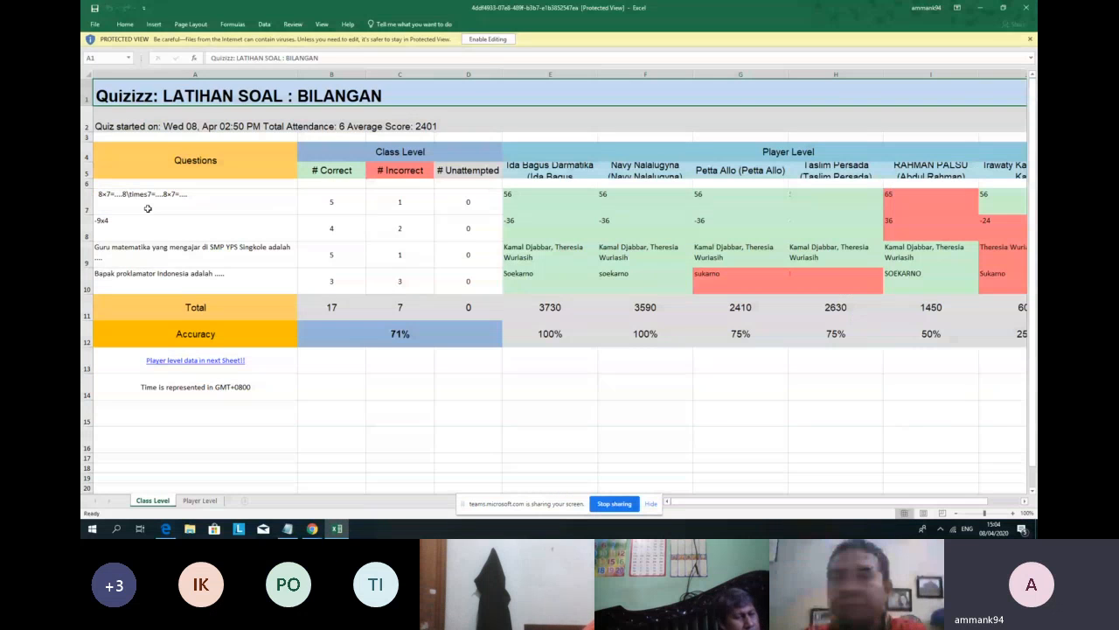
{"action": "left_click", "coordinate": [148, 208]}
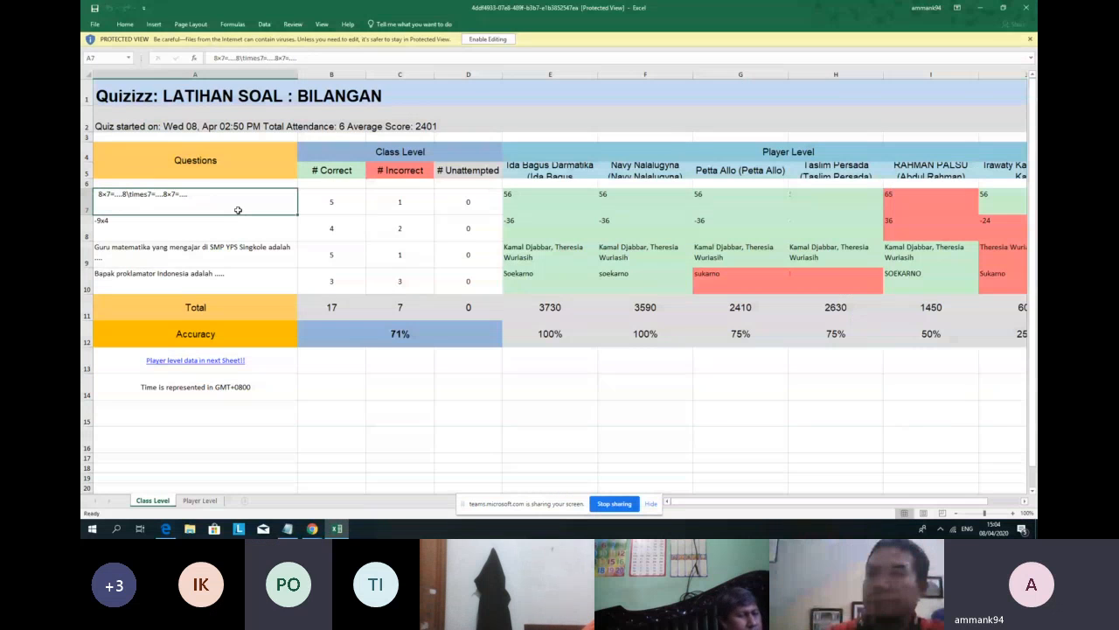
{"action": "key", "text": "shift+Down"}
{"action": "key", "text": "shift+Down"}
{"action": "key", "text": "shift+Down"}
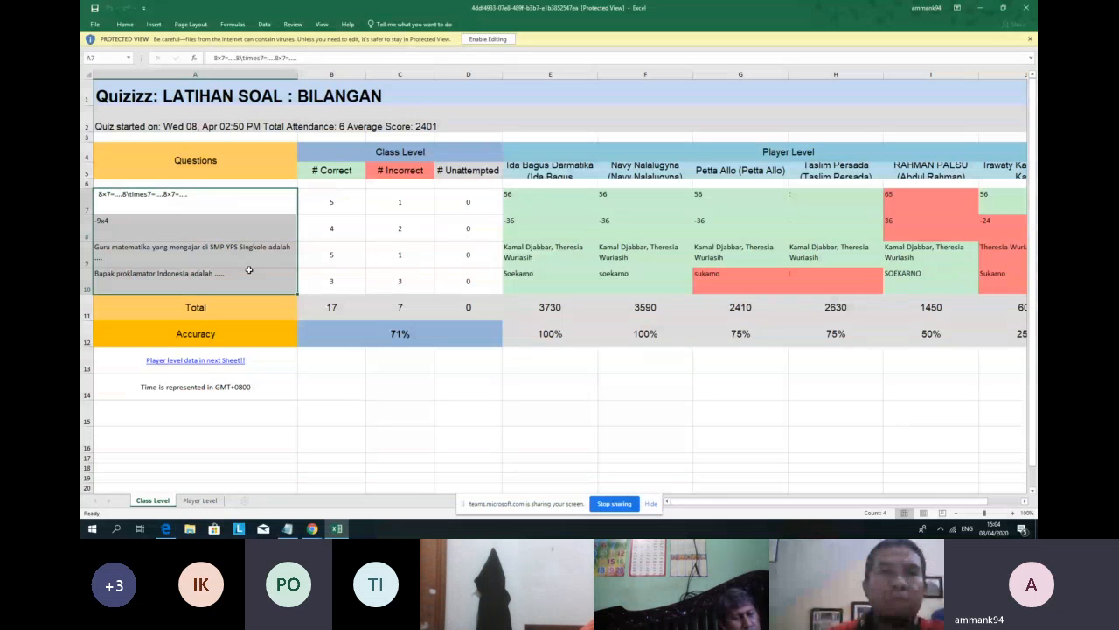
{"action": "left_click", "coordinate": [357, 200]}
{"action": "key", "text": "Down"}
{"action": "key", "text": "Down"}
{"action": "key", "text": "Down"}
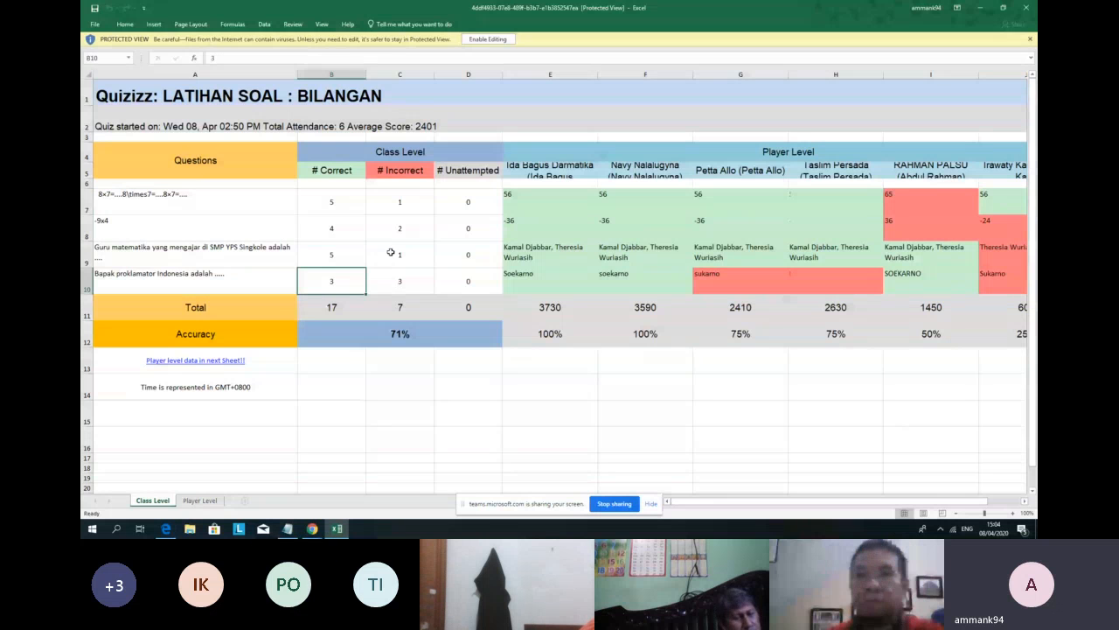
{"action": "left_click_drag", "start_coordinate": [400, 201], "coordinate": [399, 281]}
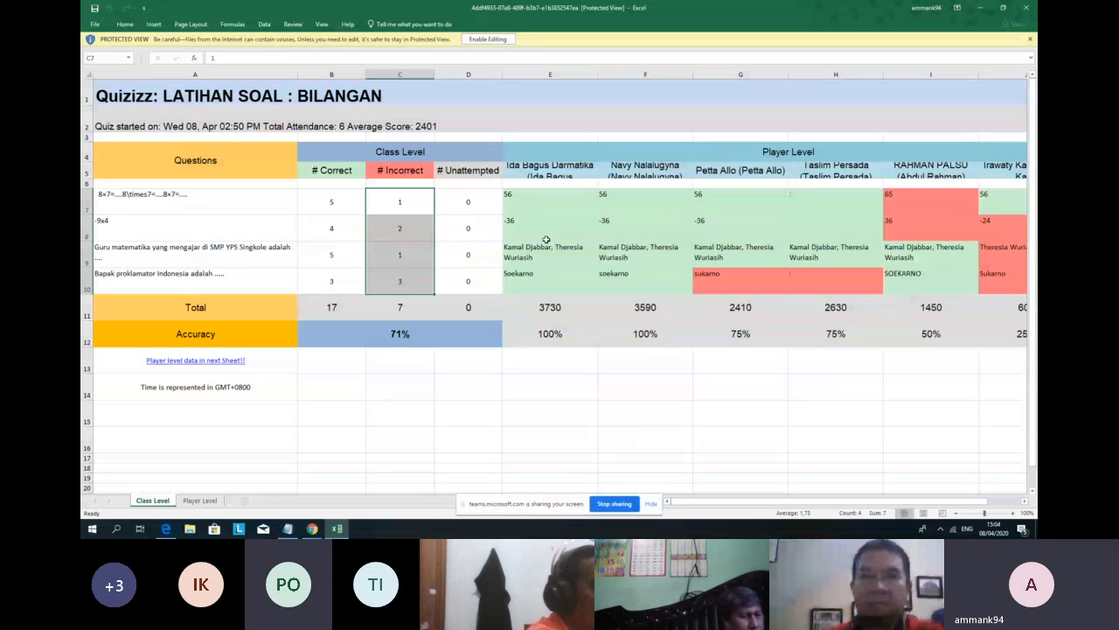
{"action": "left_click", "coordinate": [591, 171]}
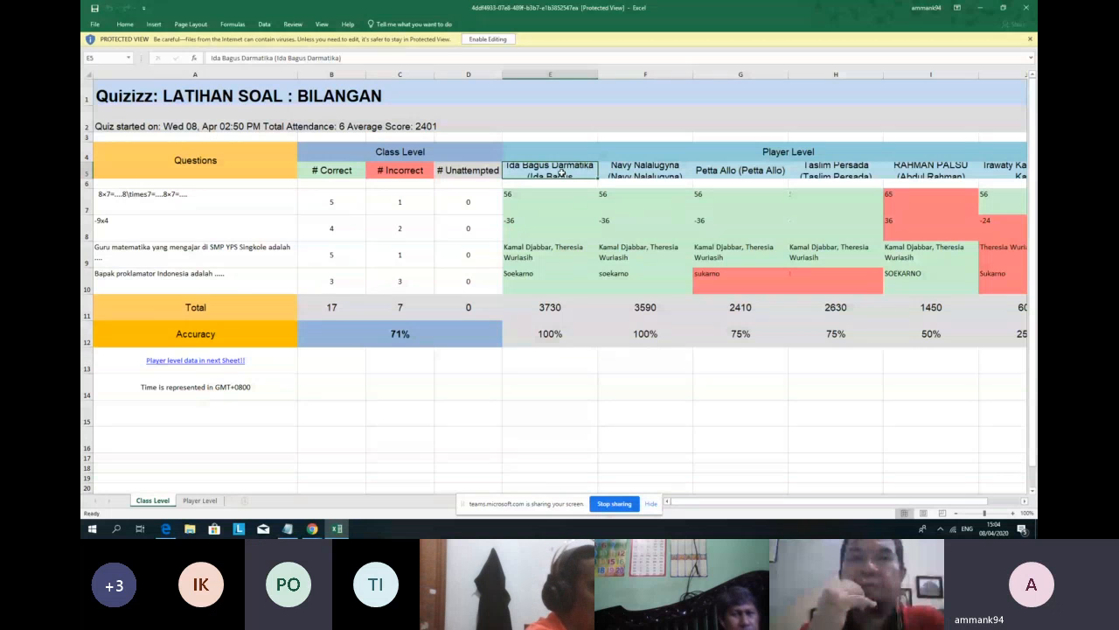
{"action": "left_click", "coordinate": [637, 333]}
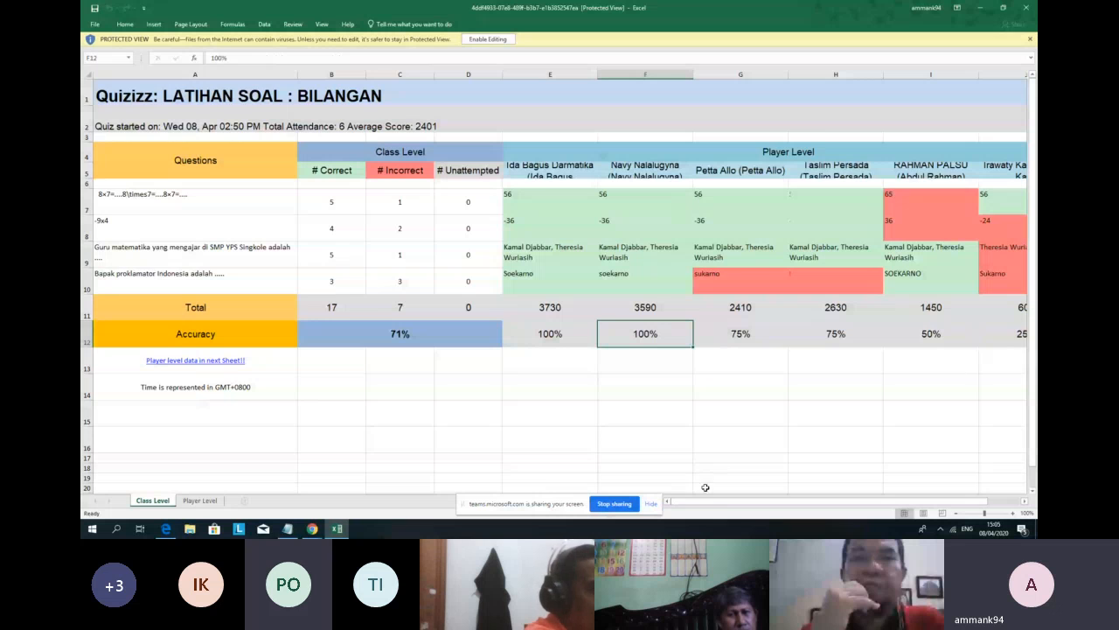
{"action": "left_click_drag", "start_coordinate": [736, 502], "coordinate": [664, 505]}
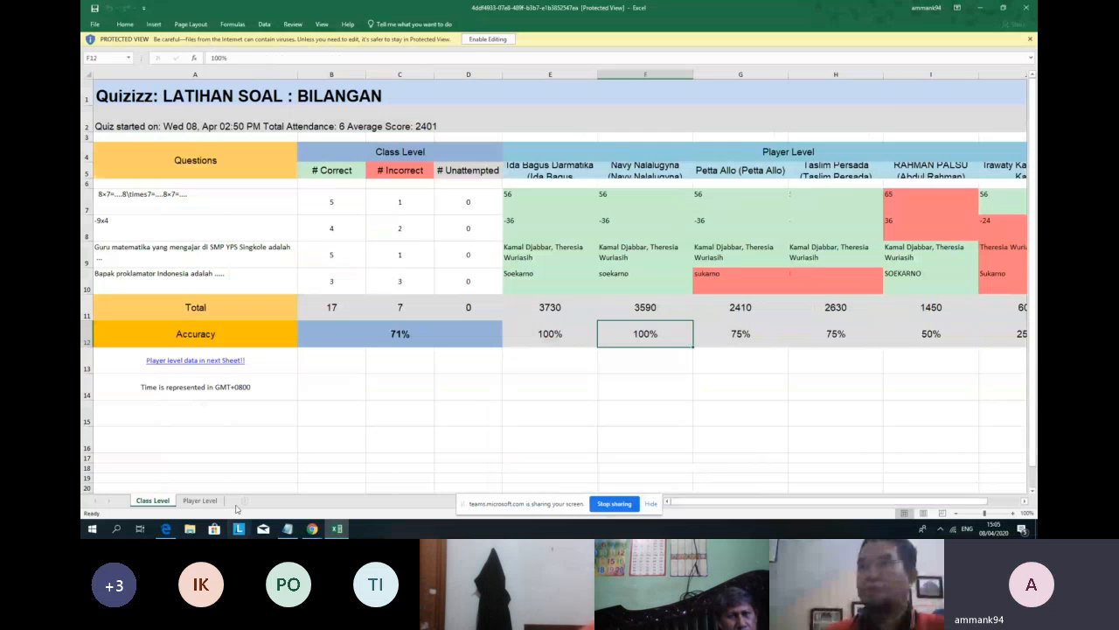
Step: Switch to the Player Level sheet and inspect the players' names and accuracy values, including the first player's 100%
{"action": "left_click", "coordinate": [200, 501]}
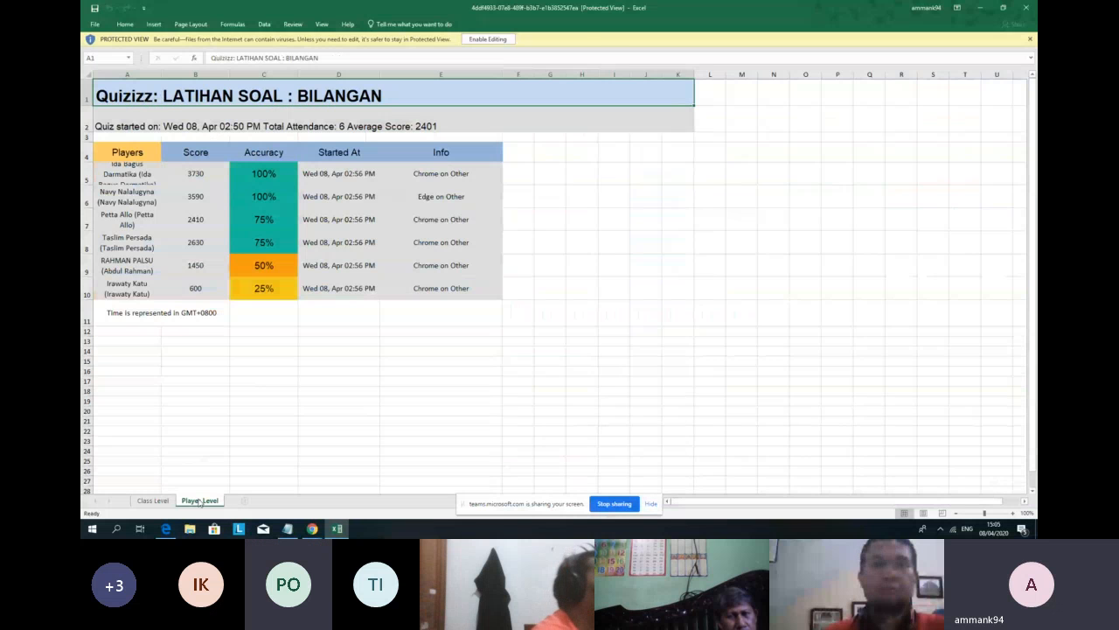
{"action": "left_click", "coordinate": [126, 173]}
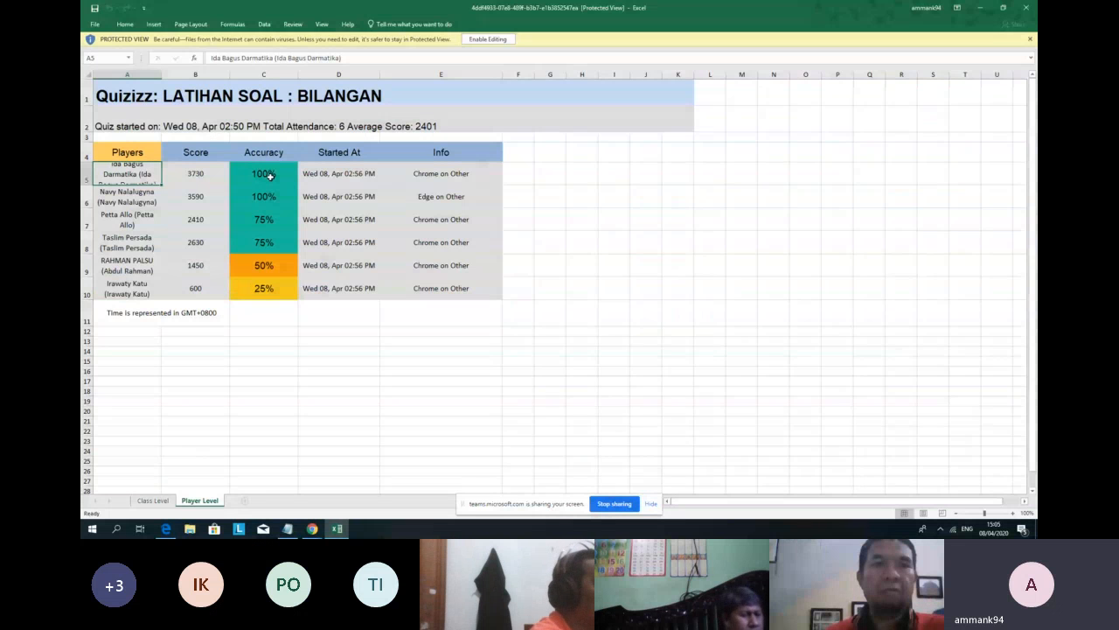
{"action": "left_click", "coordinate": [269, 176]}
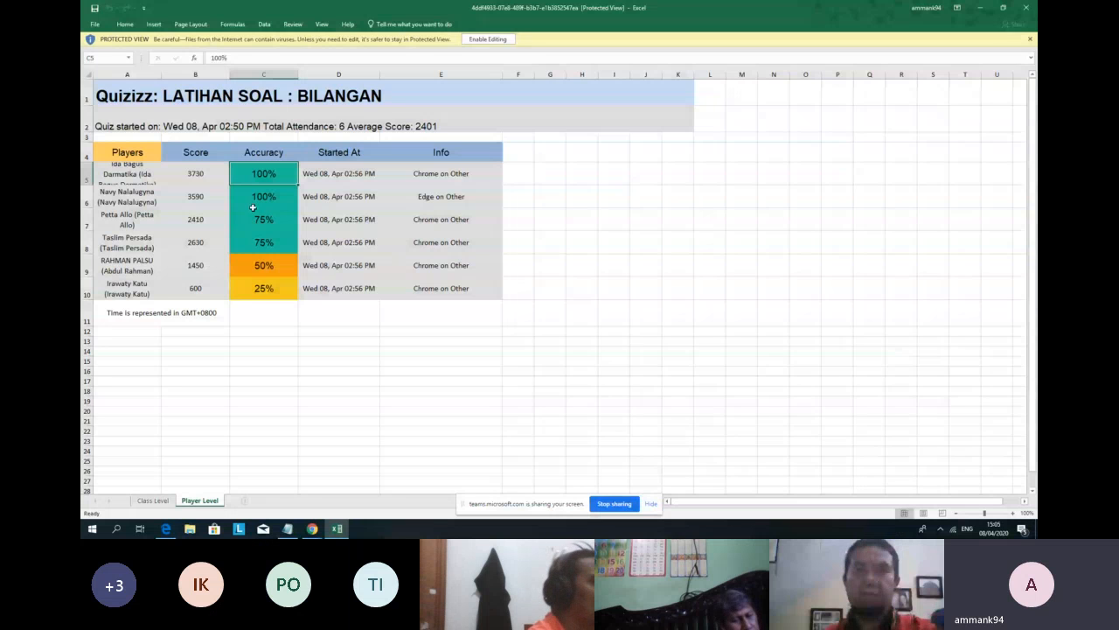
{"action": "left_click", "coordinate": [278, 289], "text": "shift"}
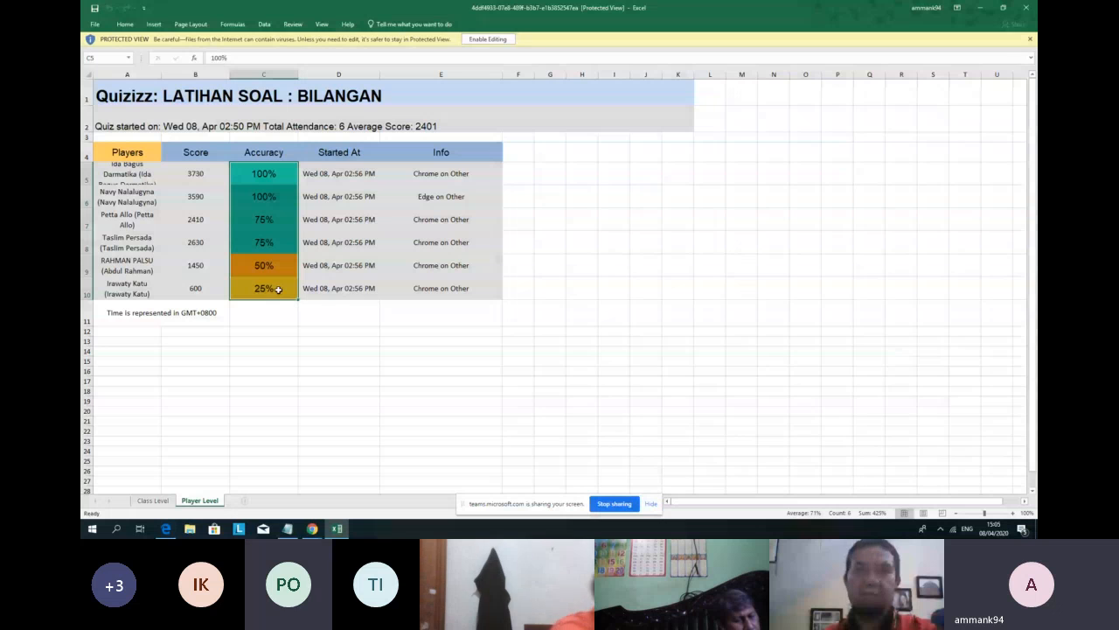
{"action": "left_click", "coordinate": [550, 173]}
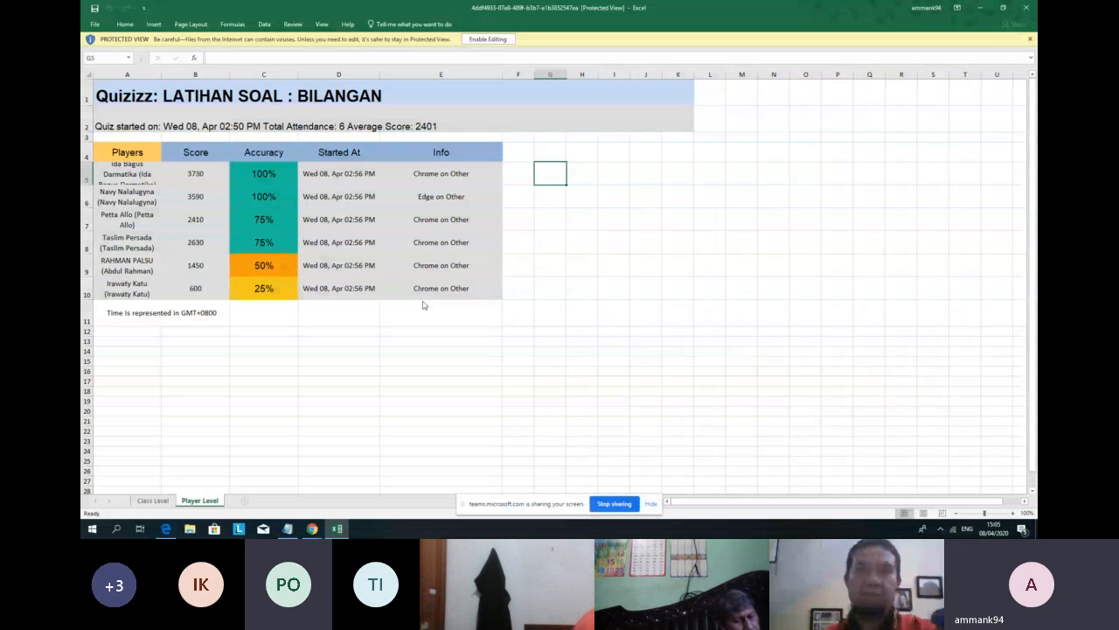
{"action": "left_click", "coordinate": [519, 219]}
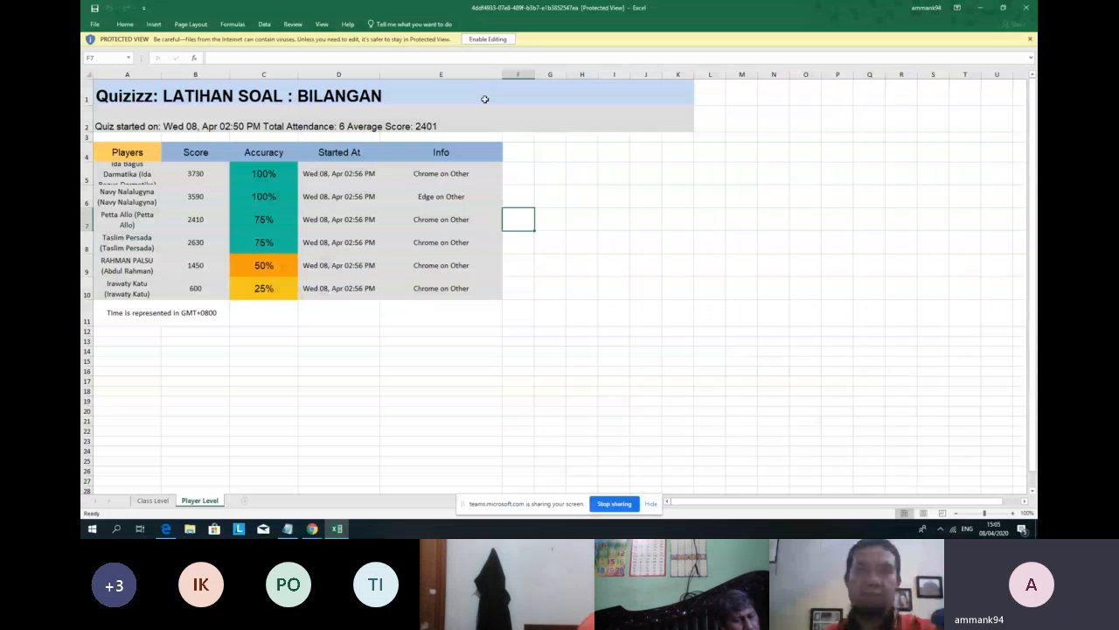
Step: Enable editing and enter =C5*100 in cell G5
{"action": "left_click", "coordinate": [488, 40]}
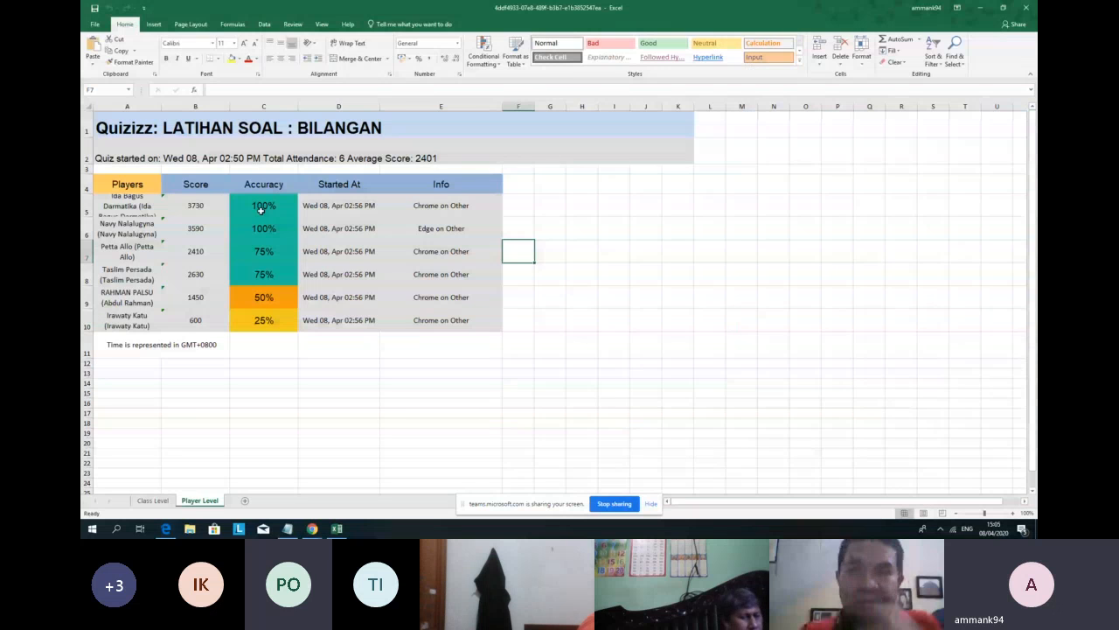
{"action": "left_click", "coordinate": [550, 206]}
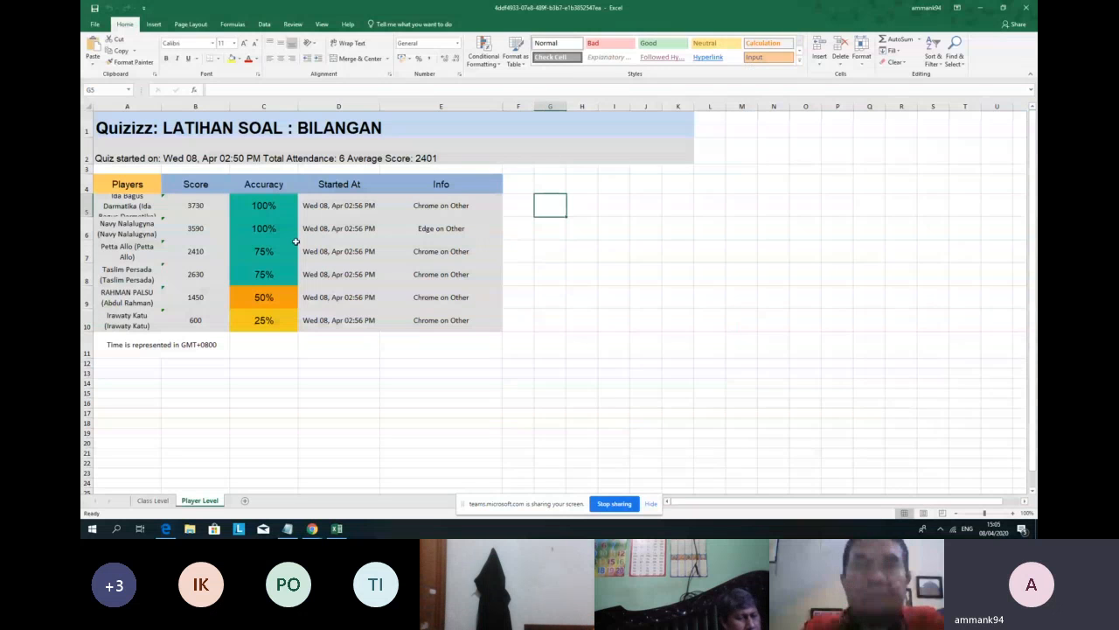
{"action": "type", "text": "="}
{"action": "left_click", "coordinate": [251, 204]}
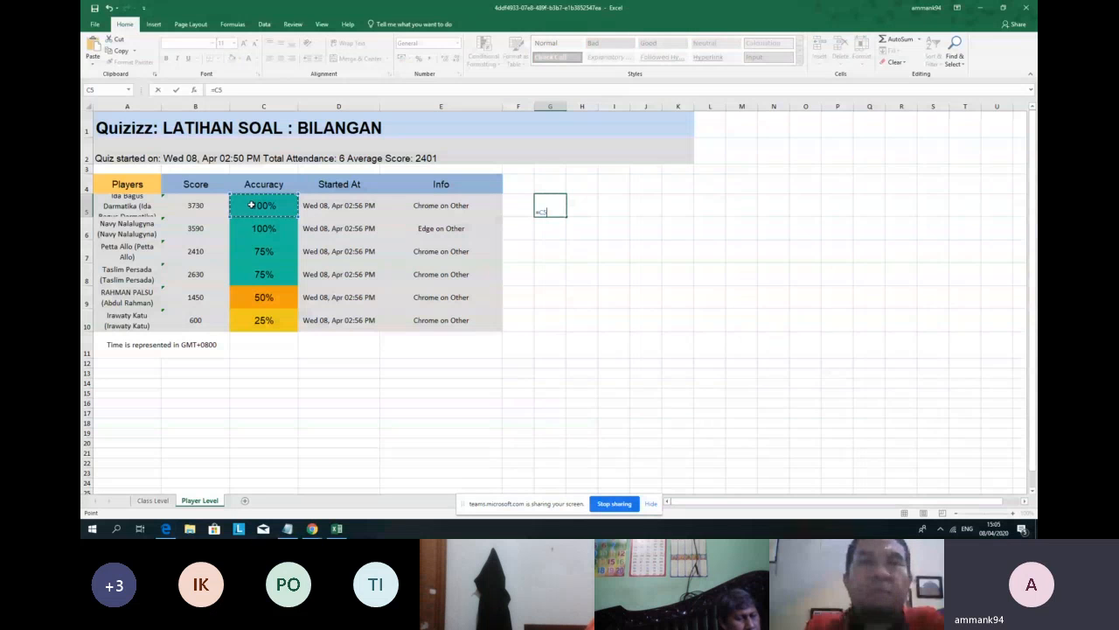
{"action": "type", "text": "*"}
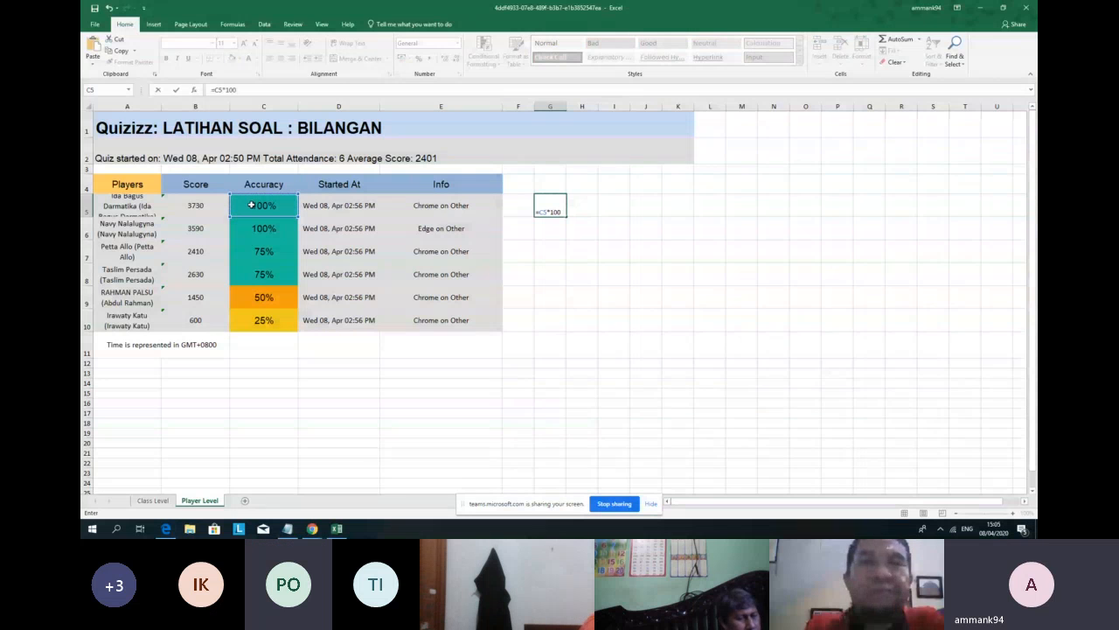
{"action": "key", "text": "Return"}
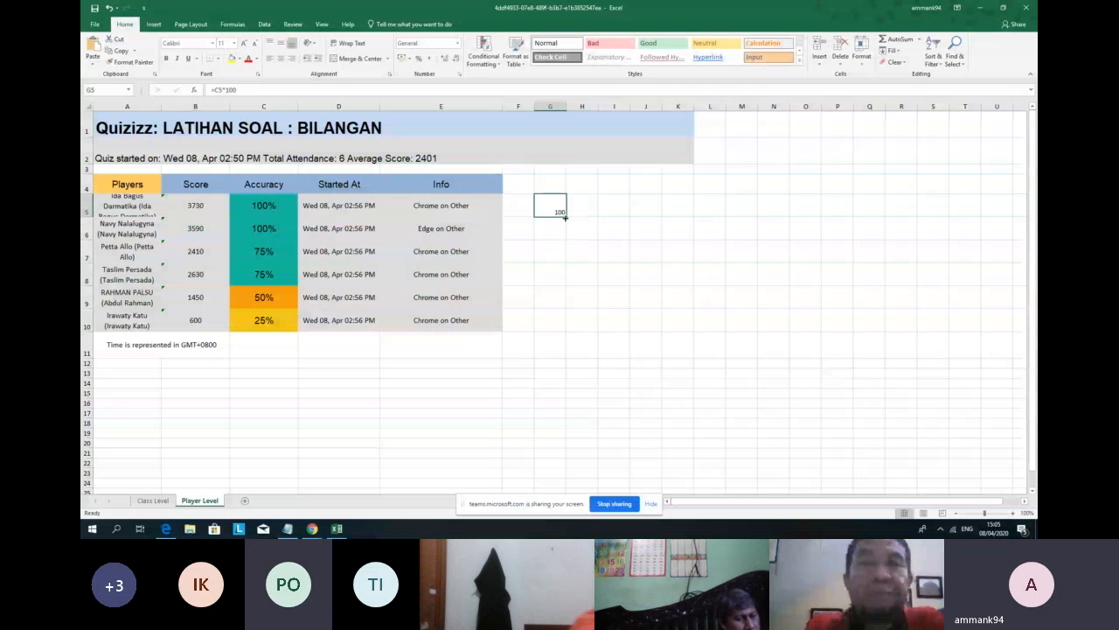
Step: Fill the formula down to G10, giving 100, 100, 75, 75, 50, 25
{"action": "left_click_drag", "start_coordinate": [565, 217], "coordinate": [579, 338]}
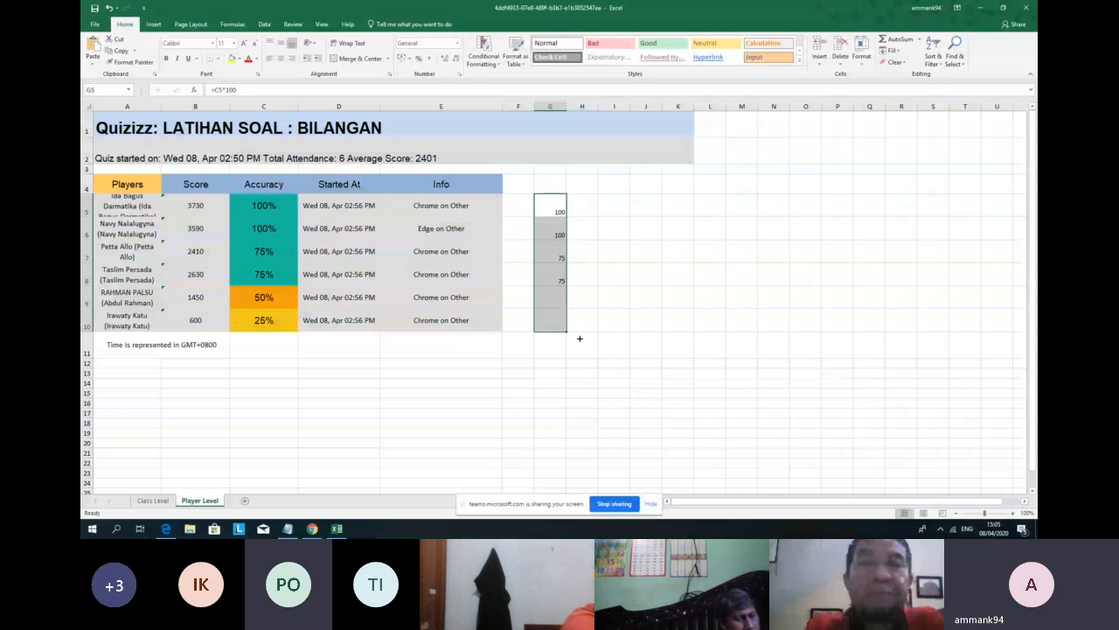
{"action": "left_click", "coordinate": [548, 361]}
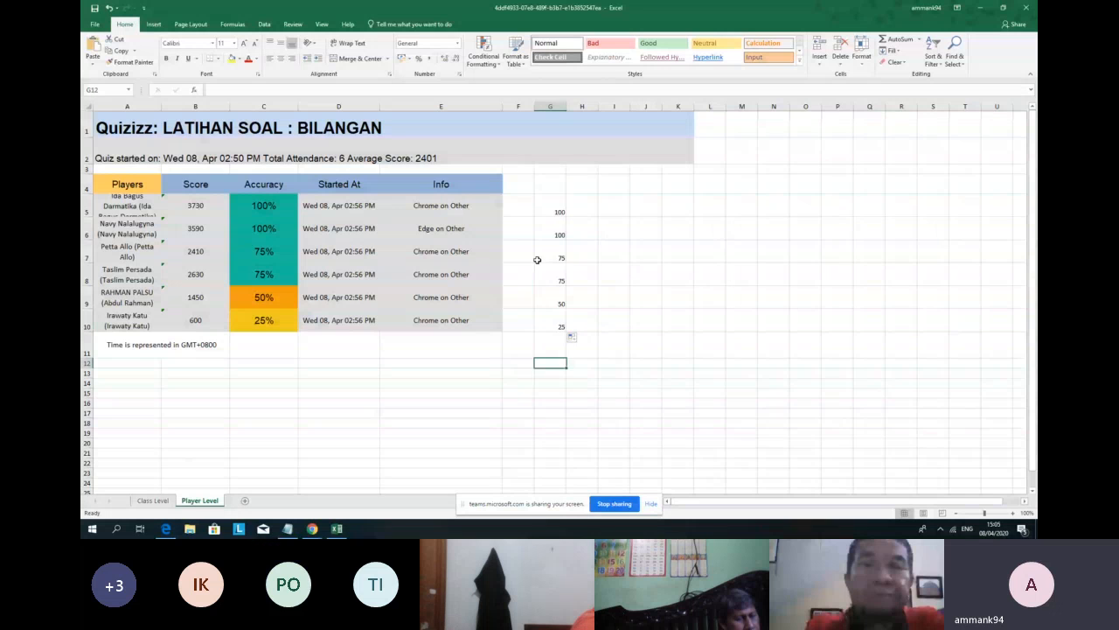
{"action": "left_click_drag", "start_coordinate": [549, 207], "coordinate": [564, 323]}
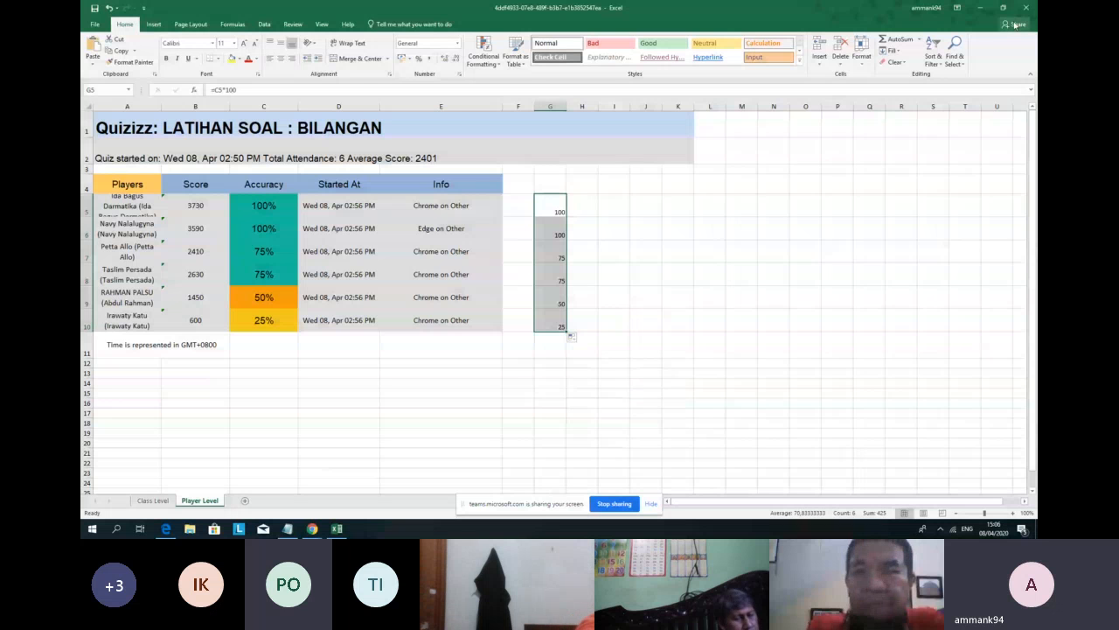
Step: Minimize Excel and the teacher's game summary window, leaving the player's summary visible
{"action": "left_click", "coordinate": [980, 7]}
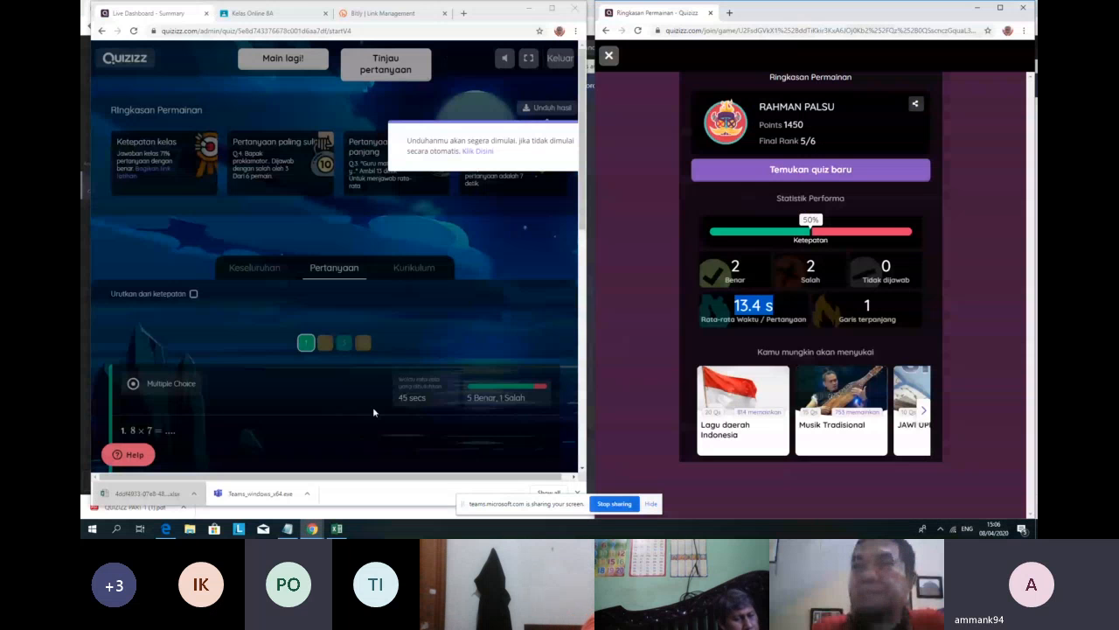
{"action": "left_click", "coordinate": [478, 213]}
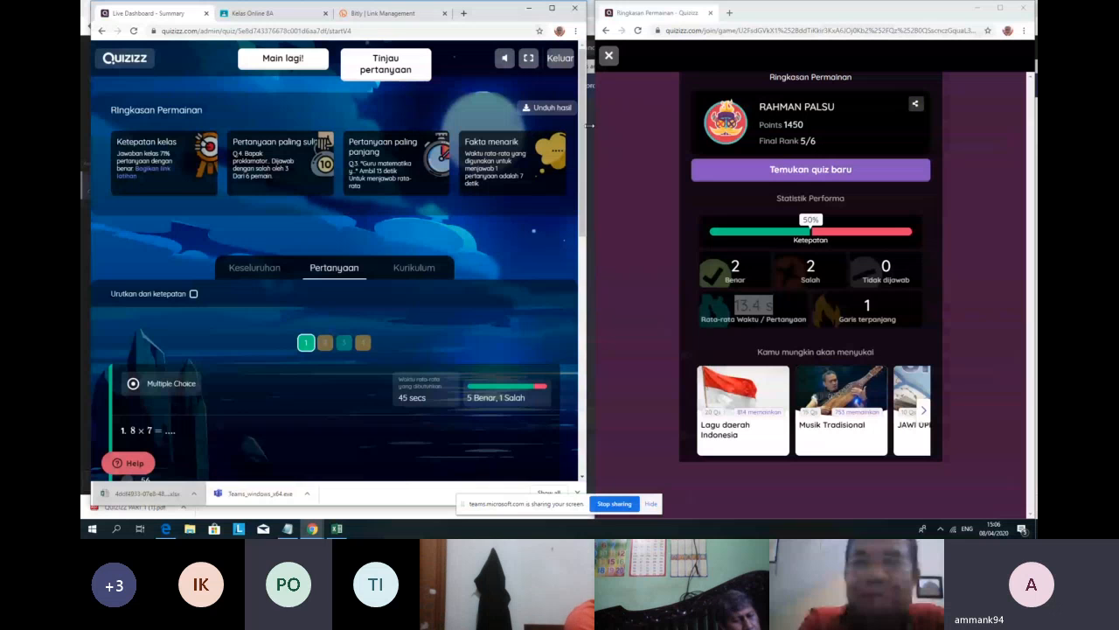
{"action": "left_click", "coordinate": [530, 10]}
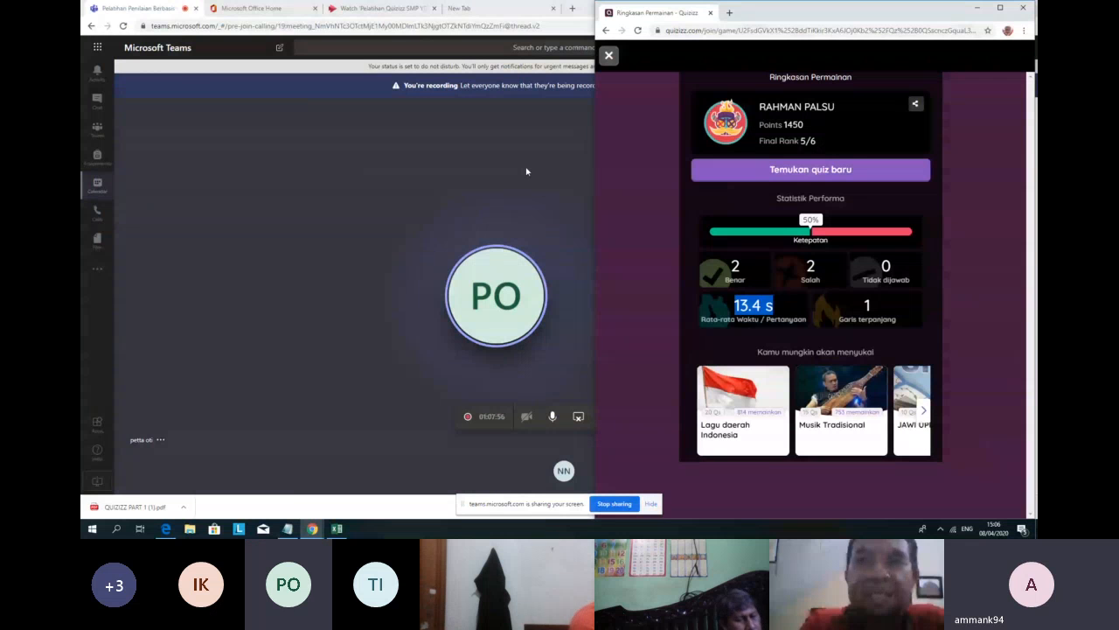
Step: Bring the Teams meeting window forward with Super+Down
{"action": "key", "text": "super+Down"}
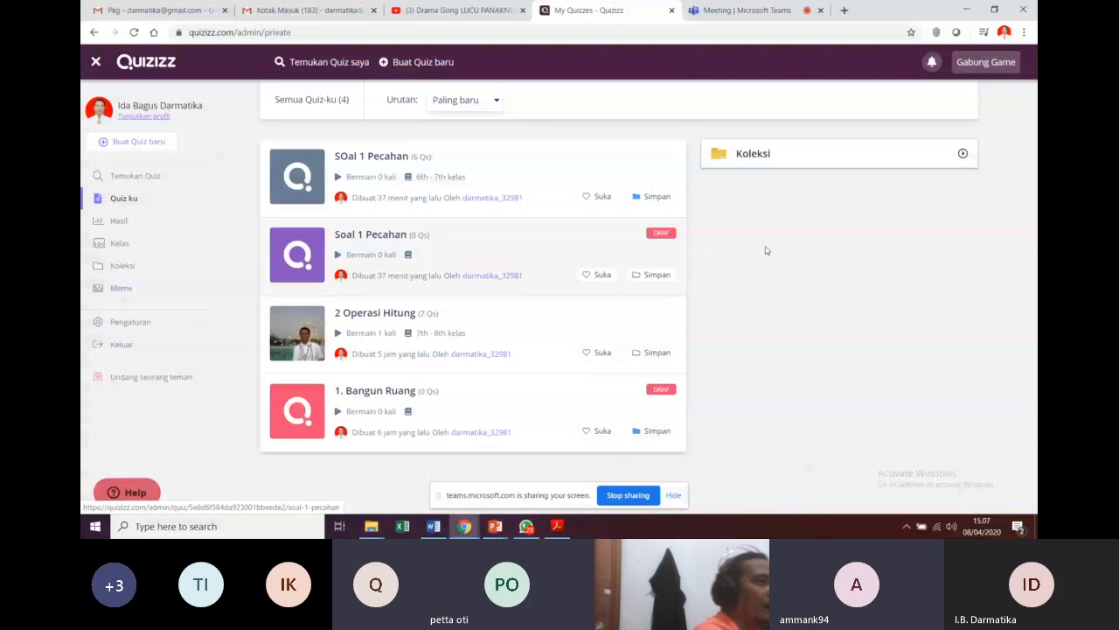
Step: From My Quizzes, open 'SOal 1 Pecahan', choose Main Langsung and Host Game in Klasik mode
{"action": "left_click", "coordinate": [731, 14]}
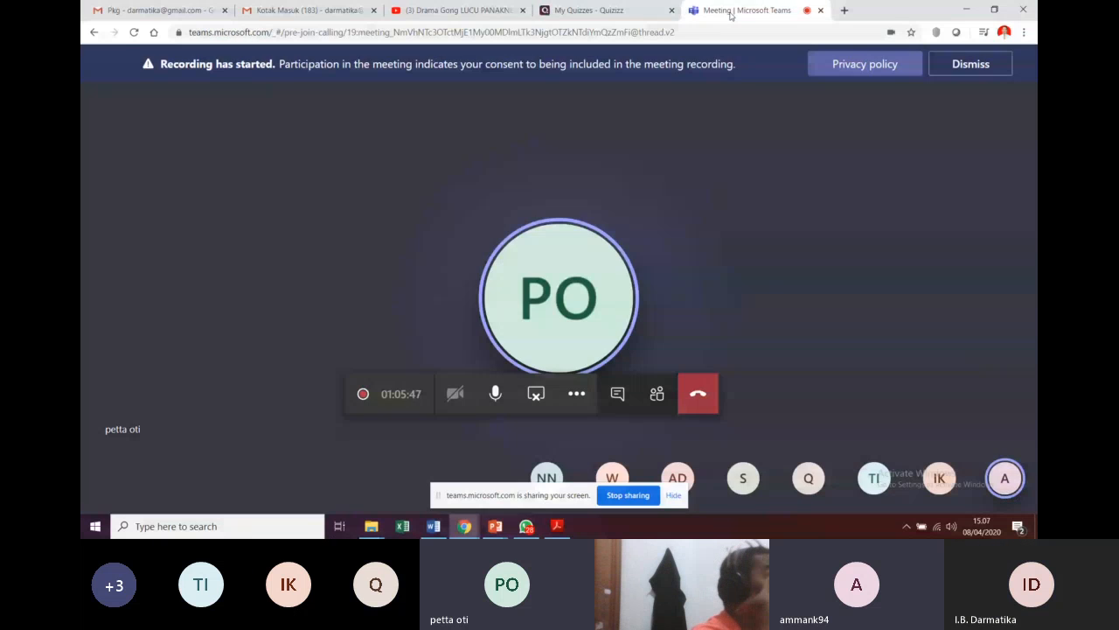
{"action": "left_click", "coordinate": [591, 11]}
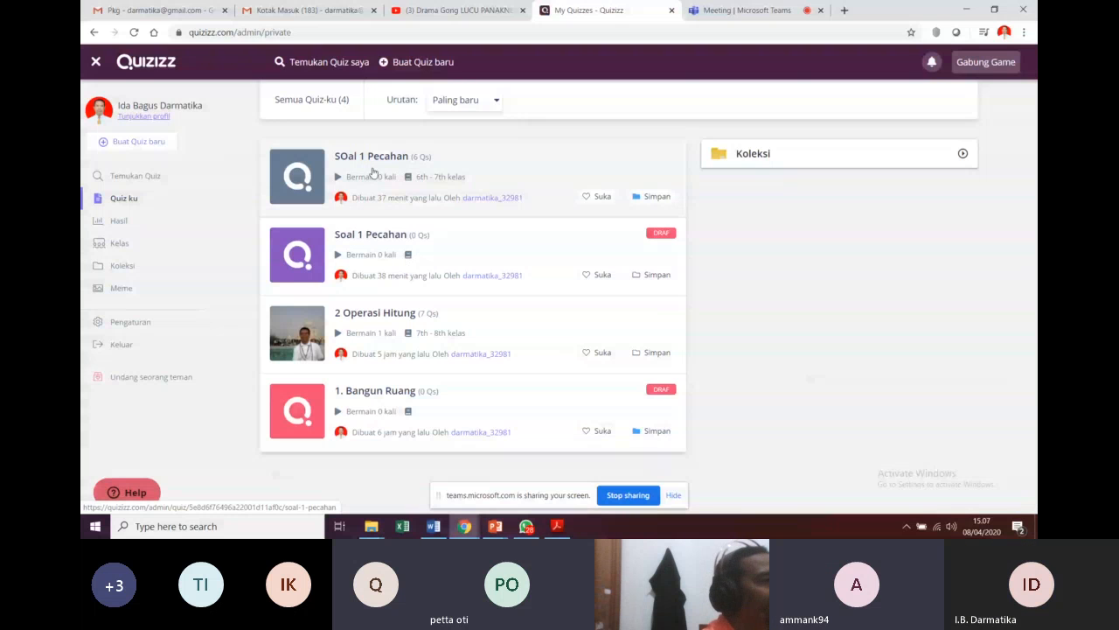
{"action": "left_click", "coordinate": [373, 172]}
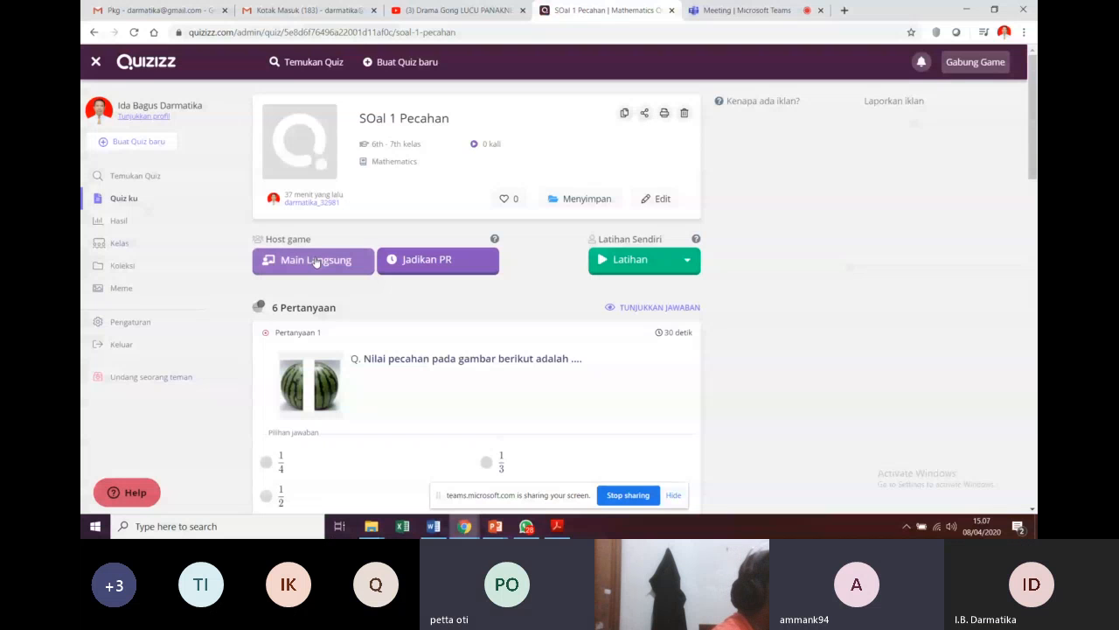
{"action": "left_click", "coordinate": [315, 260]}
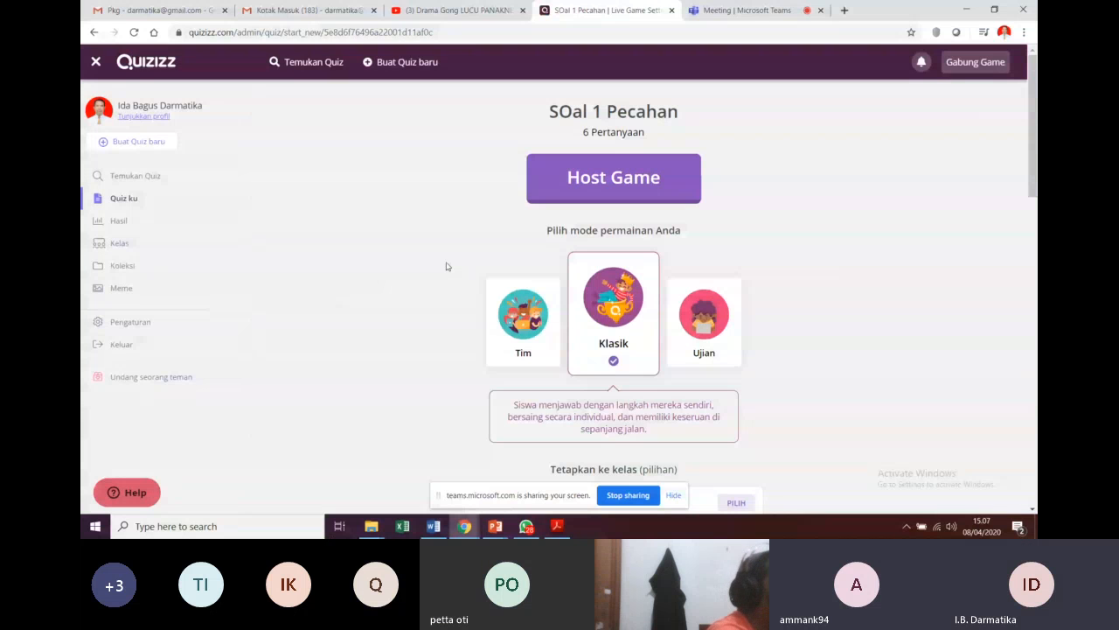
{"action": "left_click", "coordinate": [614, 178]}
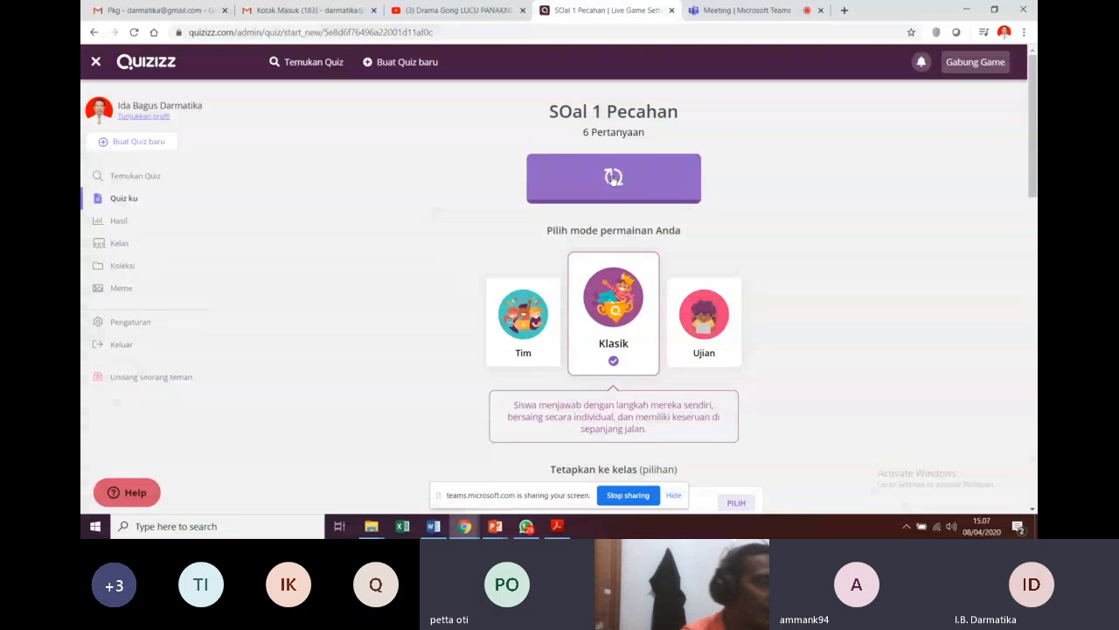
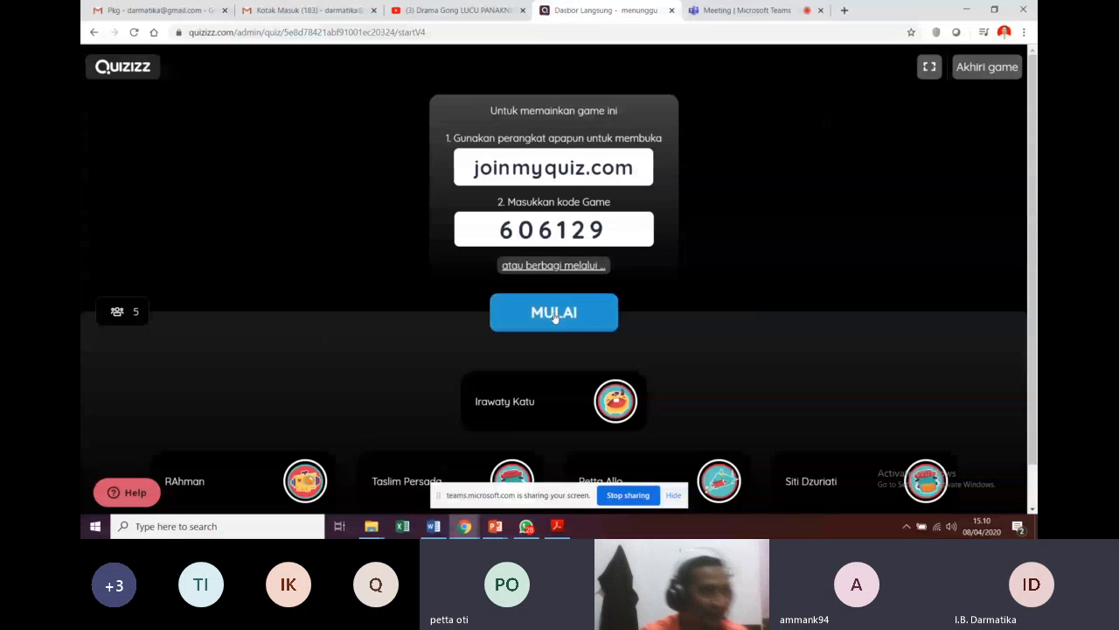
Step: Start the game with MULAI so the waiting players begin answering and the leaderboard tracks them
{"action": "left_click", "coordinate": [554, 314]}
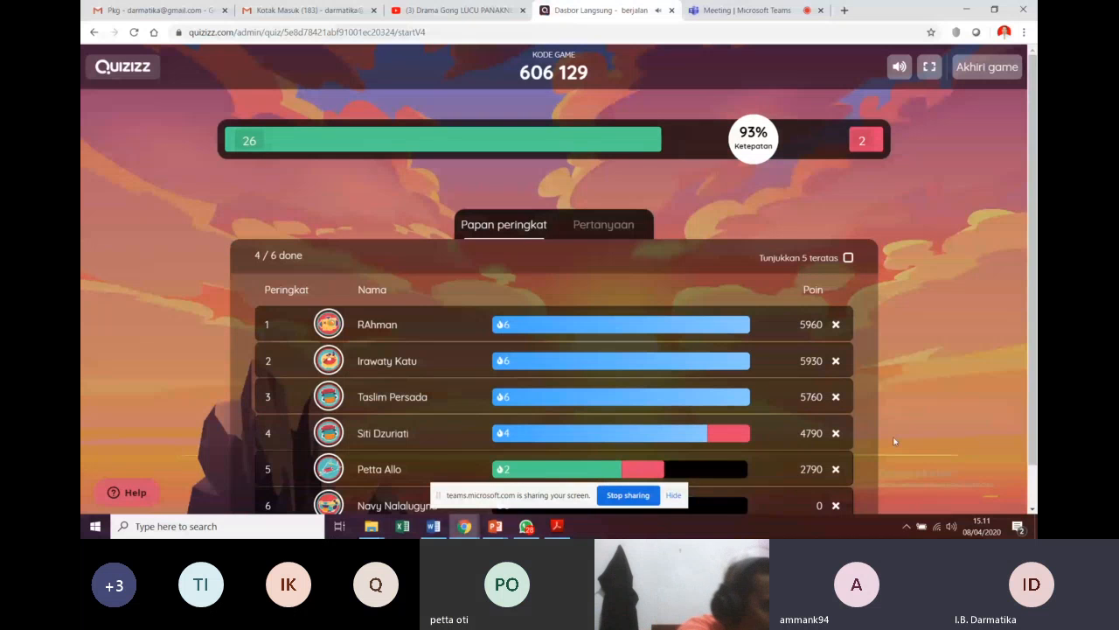
Step: Hide the Teams sharing bar and watch the leaderboard until 5 of 6 players finish
{"action": "left_click", "coordinate": [671, 497]}
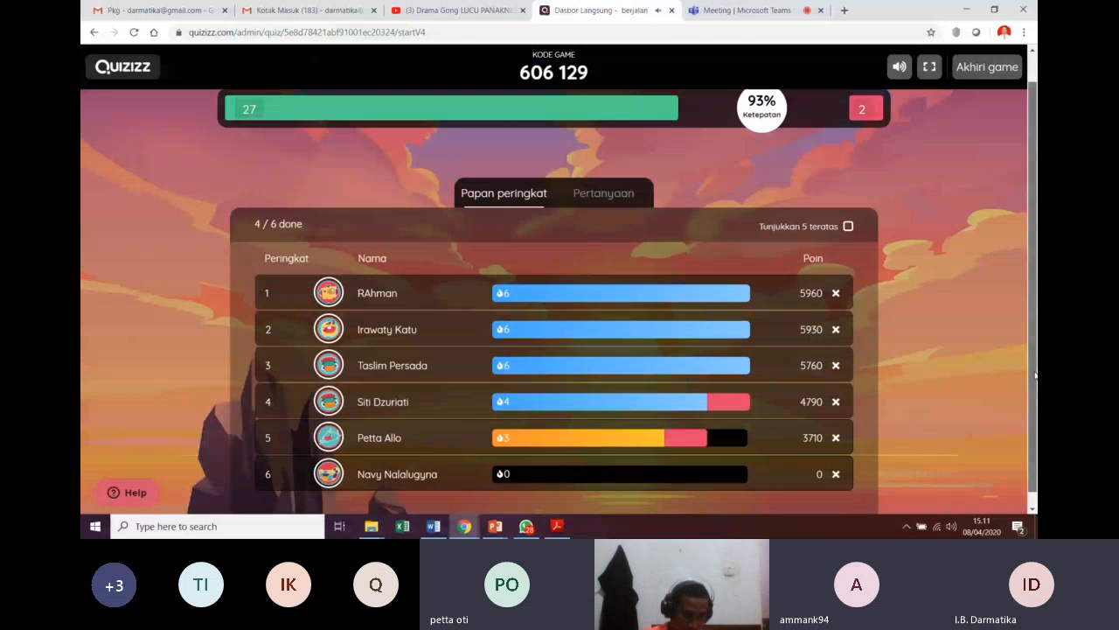
{"action": "scroll", "coordinate": [1035, 388], "scroll_direction": "down", "scroll_amount": 2}
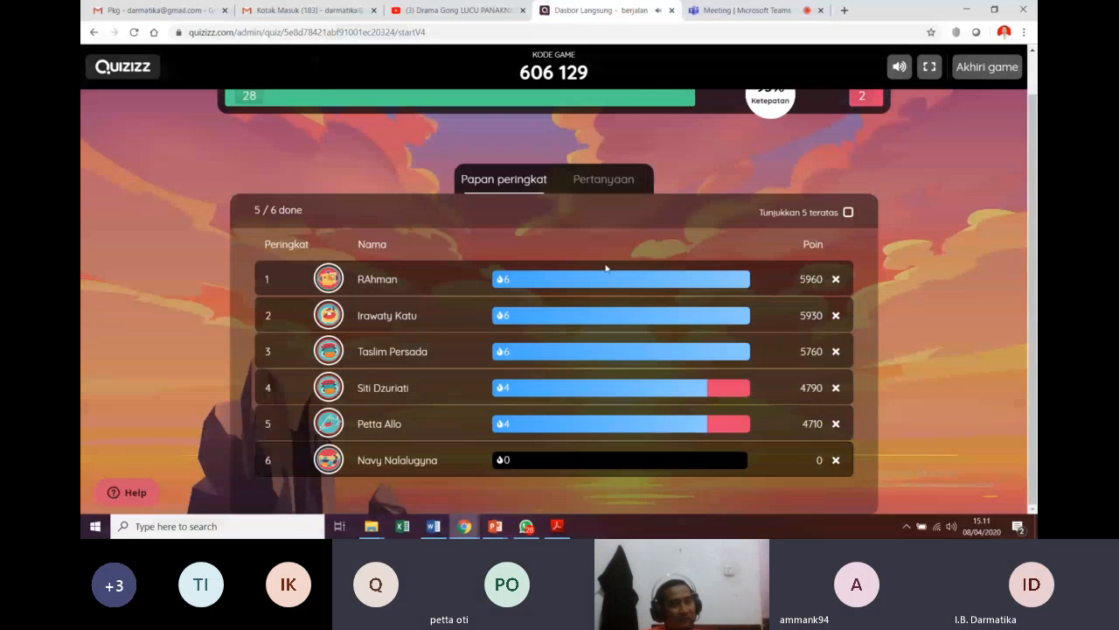
{"action": "scroll", "coordinate": [606, 269], "scroll_direction": "up", "scroll_amount": 1}
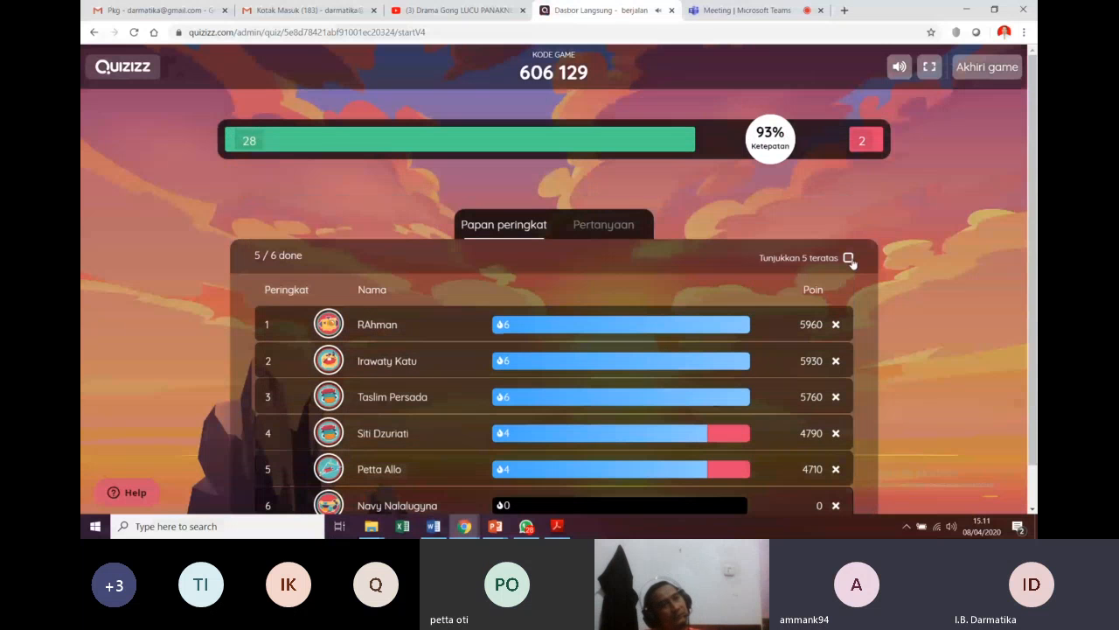
Step: End the game with Akhiri game, confirm, and scroll down to the Keseluruhan results table
{"action": "left_click", "coordinate": [981, 69]}
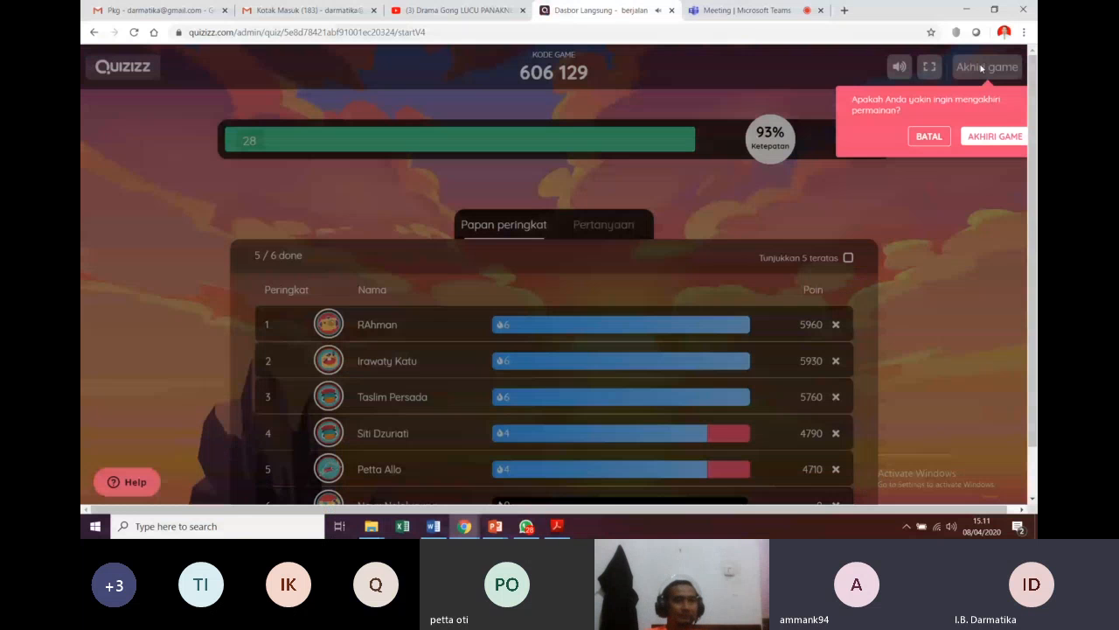
{"action": "left_click", "coordinate": [979, 133]}
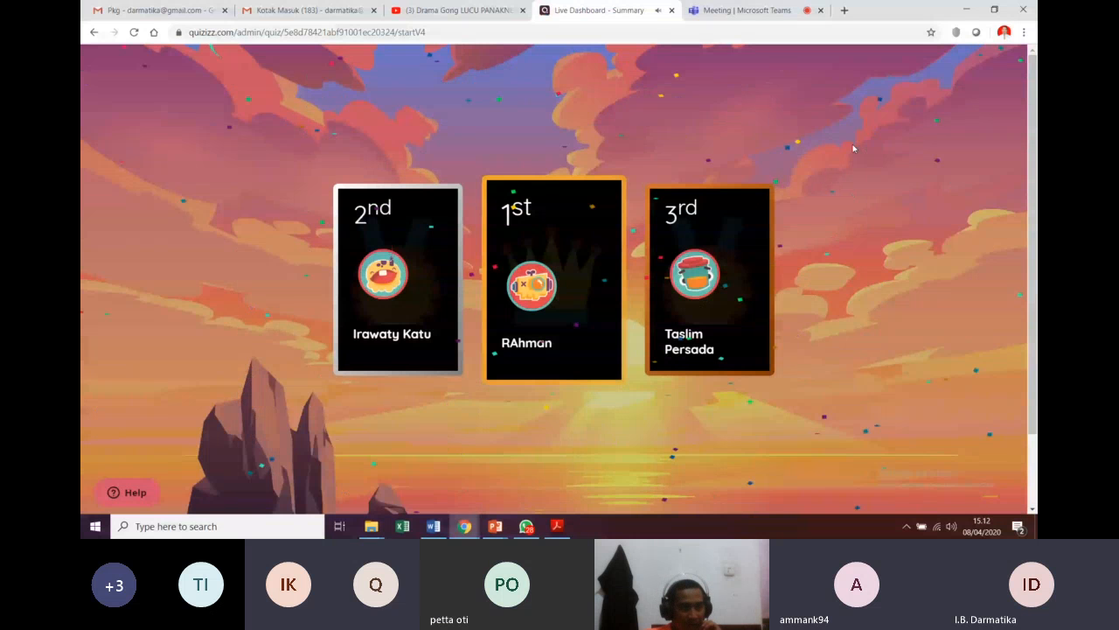
{"action": "scroll", "coordinate": [795, 165], "scroll_direction": "down", "scroll_amount": 2}
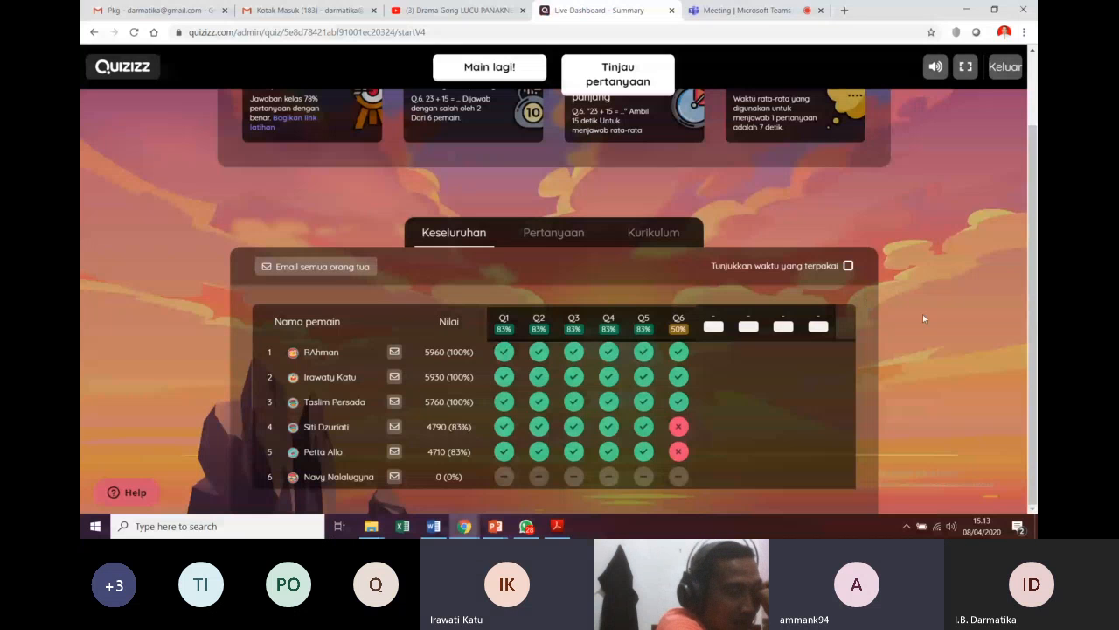
Step: Download the results with Unduh hasil and open the .xlsx from Chrome's download bar
{"action": "mouse_move", "coordinate": [521, 428]}
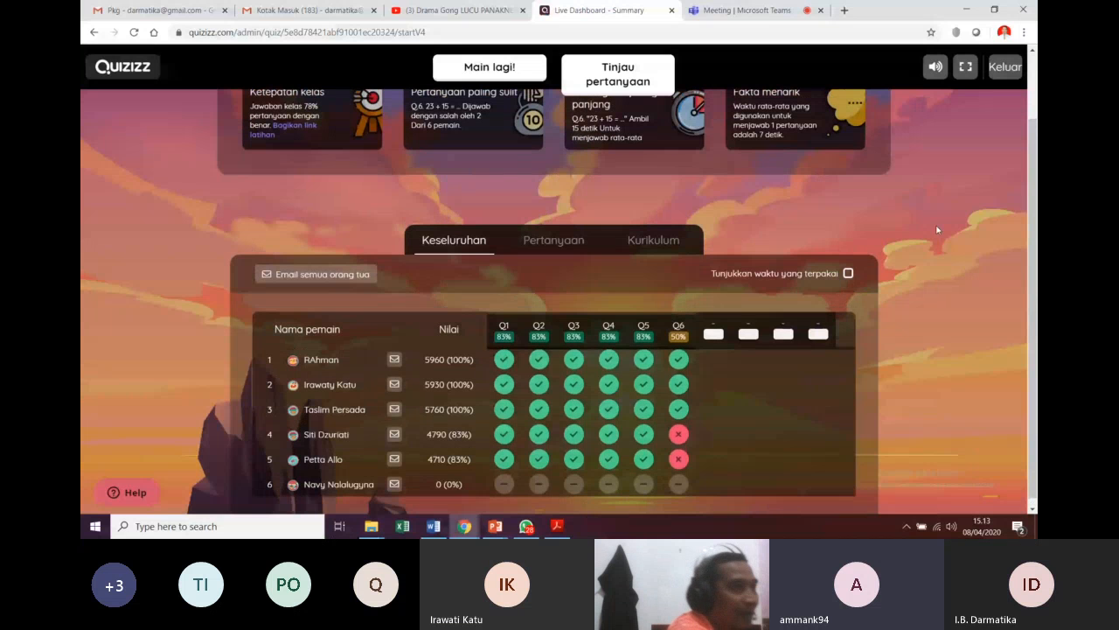
{"action": "scroll", "coordinate": [938, 229], "scroll_direction": "up", "scroll_amount": 1}
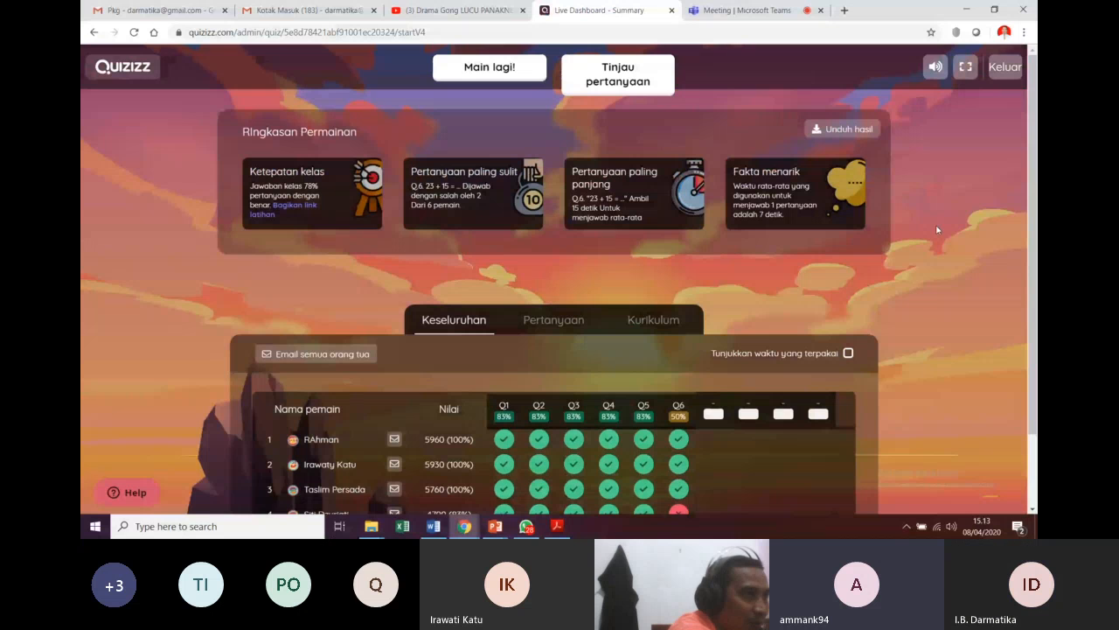
{"action": "scroll", "coordinate": [937, 229], "scroll_direction": "down", "scroll_amount": 1}
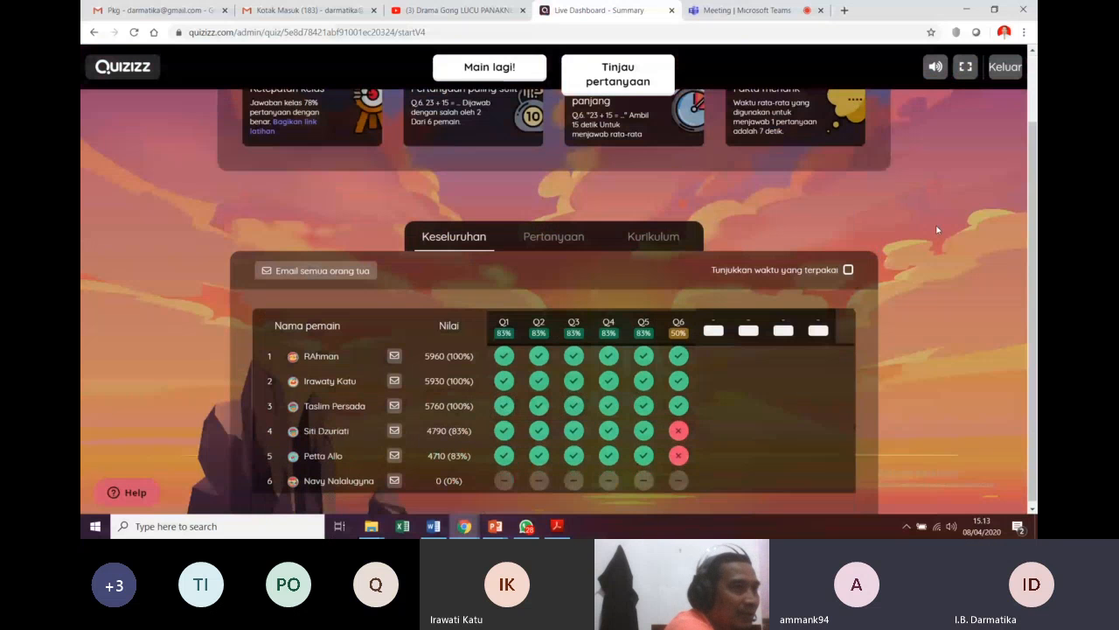
{"action": "scroll", "coordinate": [937, 229], "scroll_direction": "up", "scroll_amount": 1}
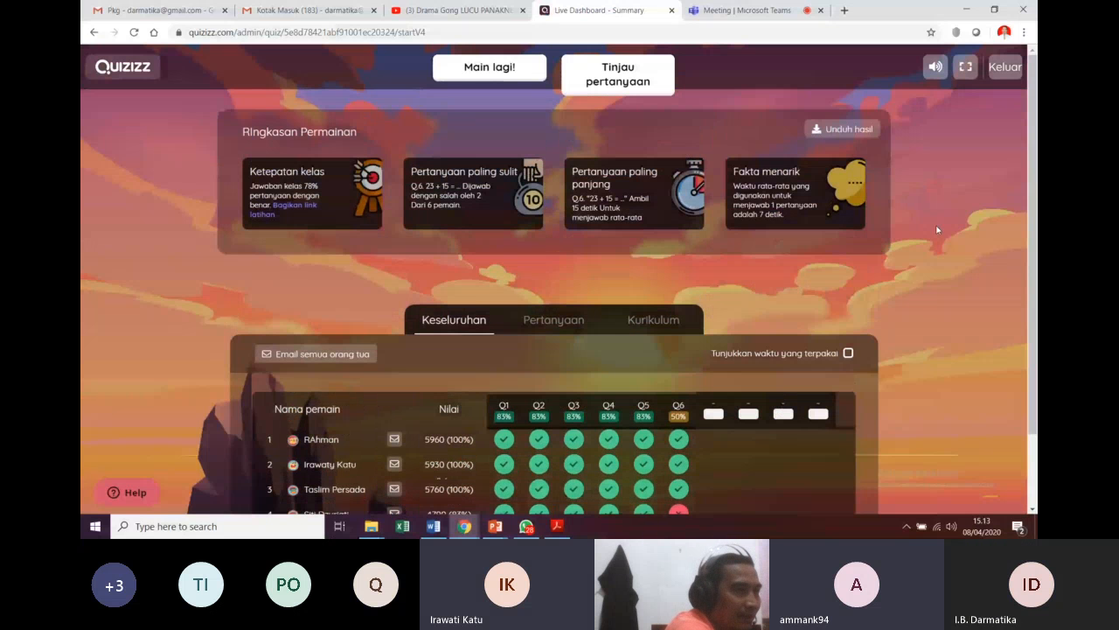
{"action": "left_click", "coordinate": [851, 129]}
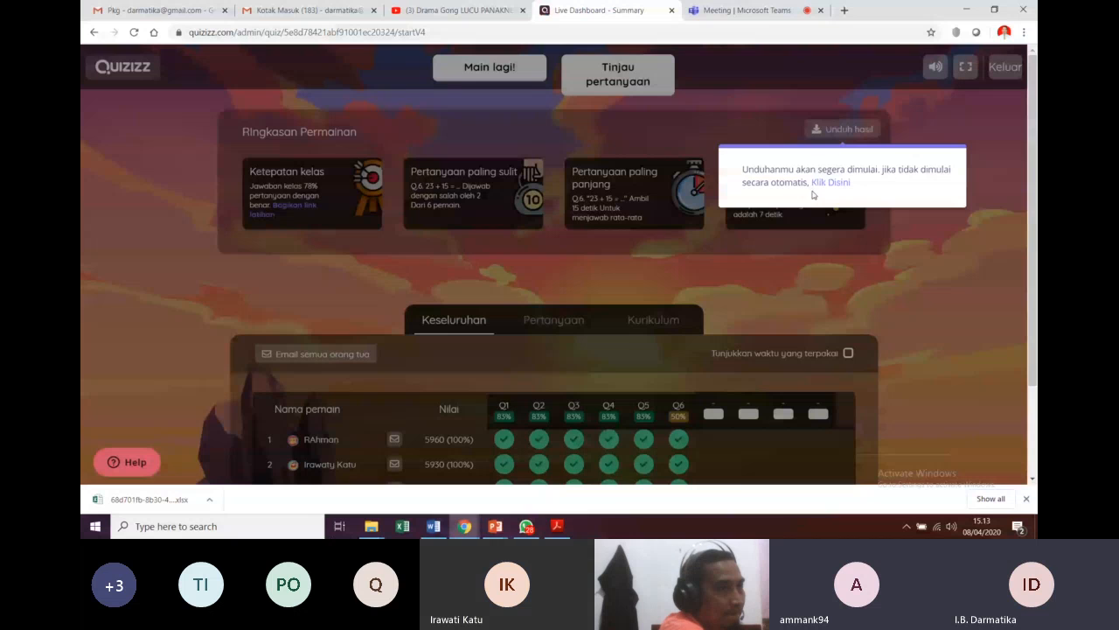
{"action": "left_click", "coordinate": [172, 511]}
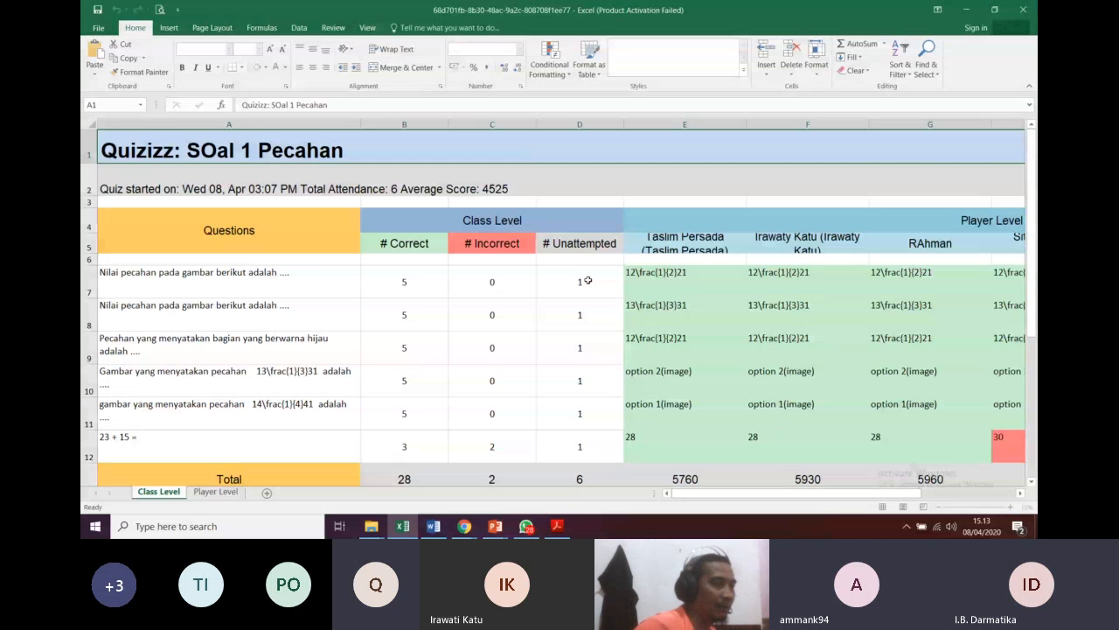
Step: Close the Office Activation Wizard shown over the Class Level sheet
{"action": "scroll", "coordinate": [416, 299], "scroll_direction": "down", "scroll_amount": 3}
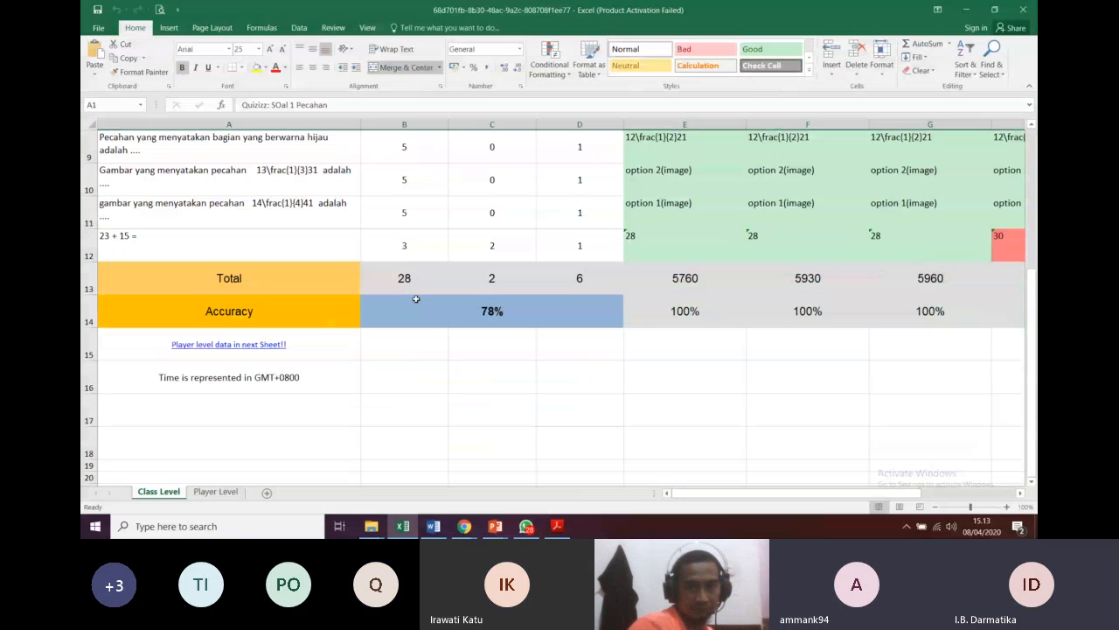
{"action": "scroll", "coordinate": [416, 299], "scroll_direction": "up", "scroll_amount": 3}
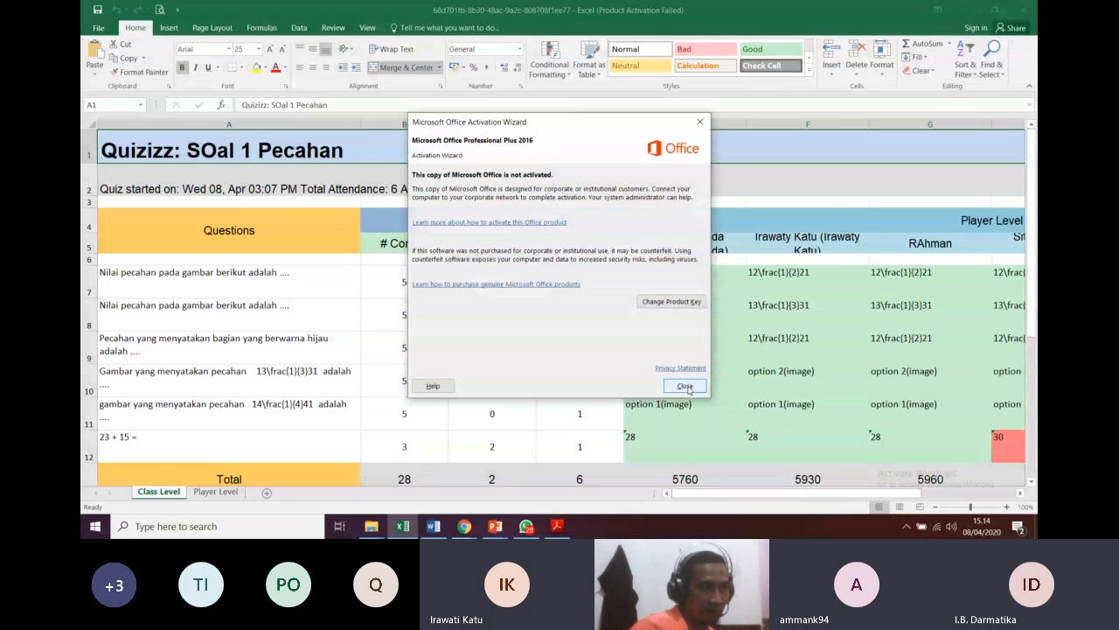
{"action": "left_click", "coordinate": [684, 387]}
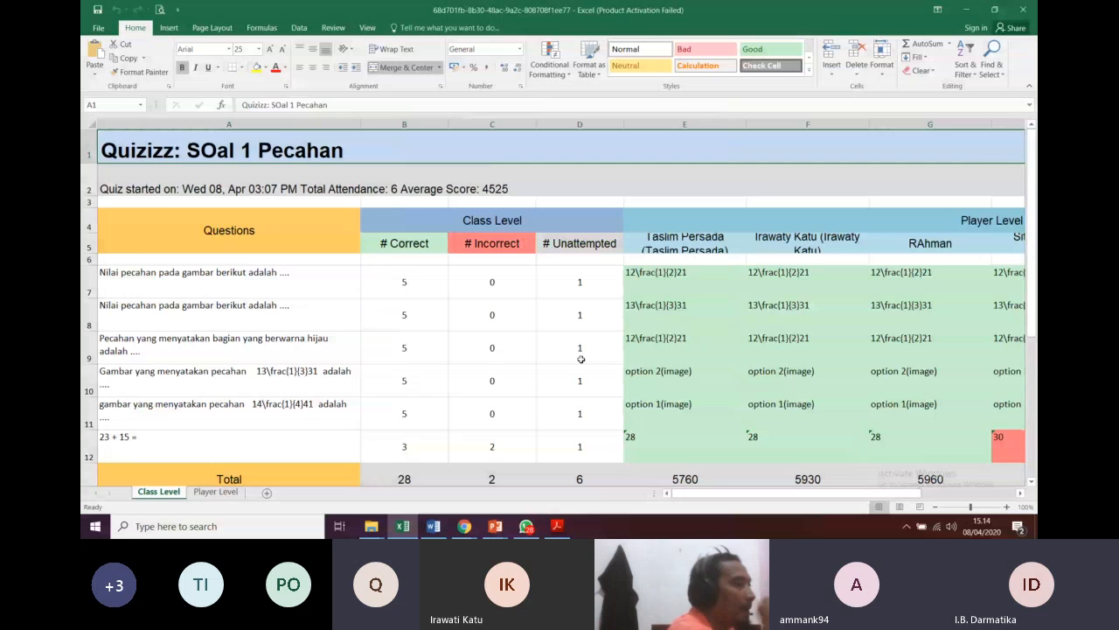
Step: Compare the Class Level and Player Level sheets, ending on Player Level with each player's score
{"action": "scroll", "coordinate": [581, 358], "scroll_direction": "down", "scroll_amount": 2}
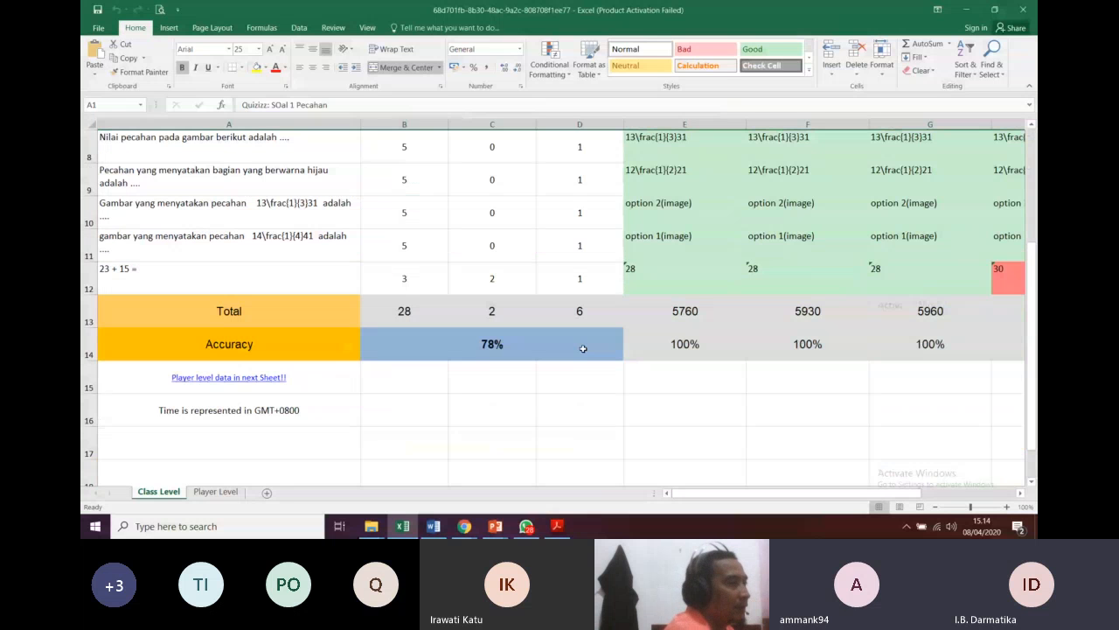
{"action": "scroll", "coordinate": [584, 347], "scroll_direction": "up", "scroll_amount": 1}
{"action": "left_click", "coordinate": [215, 491]}
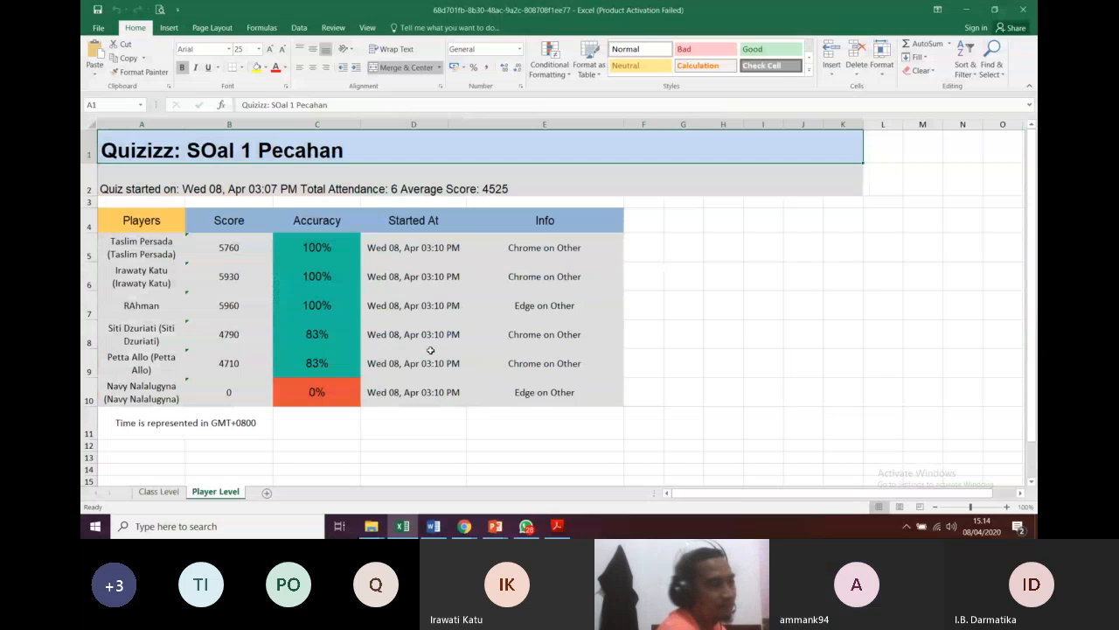
{"action": "left_click", "coordinate": [175, 494]}
{"action": "left_click", "coordinate": [197, 493]}
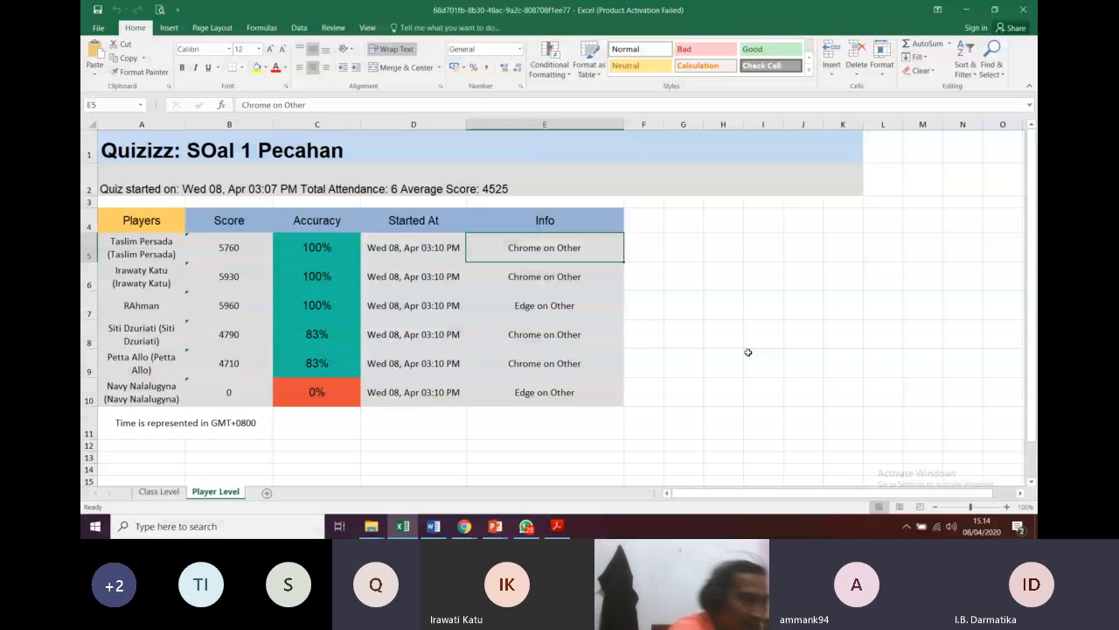
Step: Minimize Excel and scroll through the Quizizz game summary report
{"action": "left_click", "coordinate": [966, 10]}
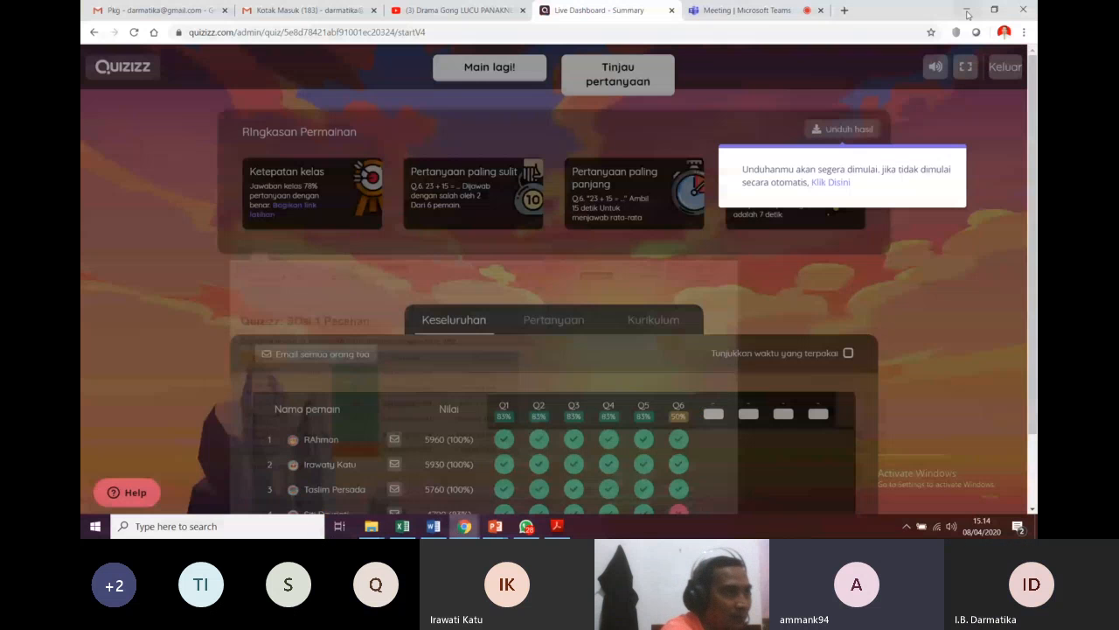
{"action": "scroll", "coordinate": [761, 396], "scroll_direction": "down", "scroll_amount": 1}
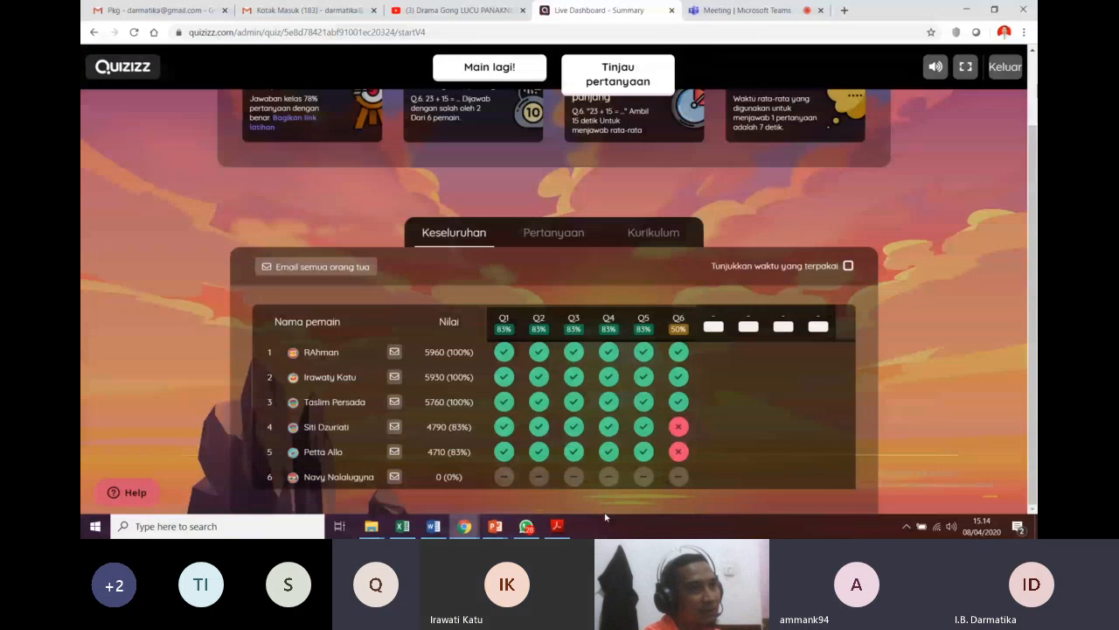
{"action": "scroll", "coordinate": [957, 88], "scroll_direction": "up", "scroll_amount": 1}
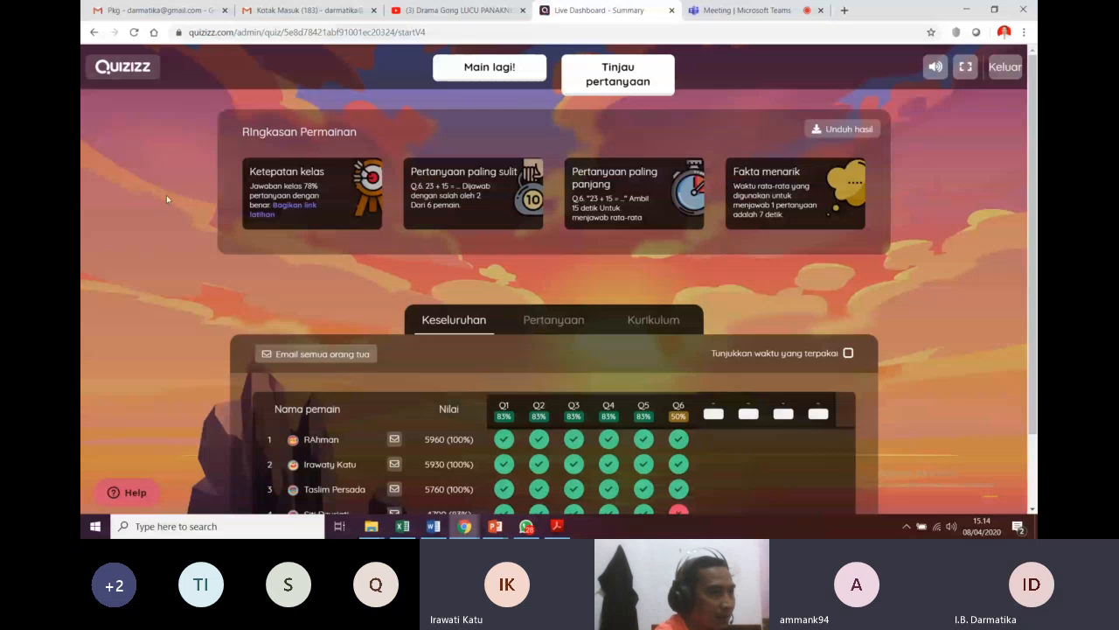
{"action": "scroll", "coordinate": [577, 371], "scroll_direction": "down", "scroll_amount": 1}
Step: Exit the finished game with Keluar and switch to the Meeting | Microsoft Teams tab
{"action": "mouse_move", "coordinate": [577, 372]}
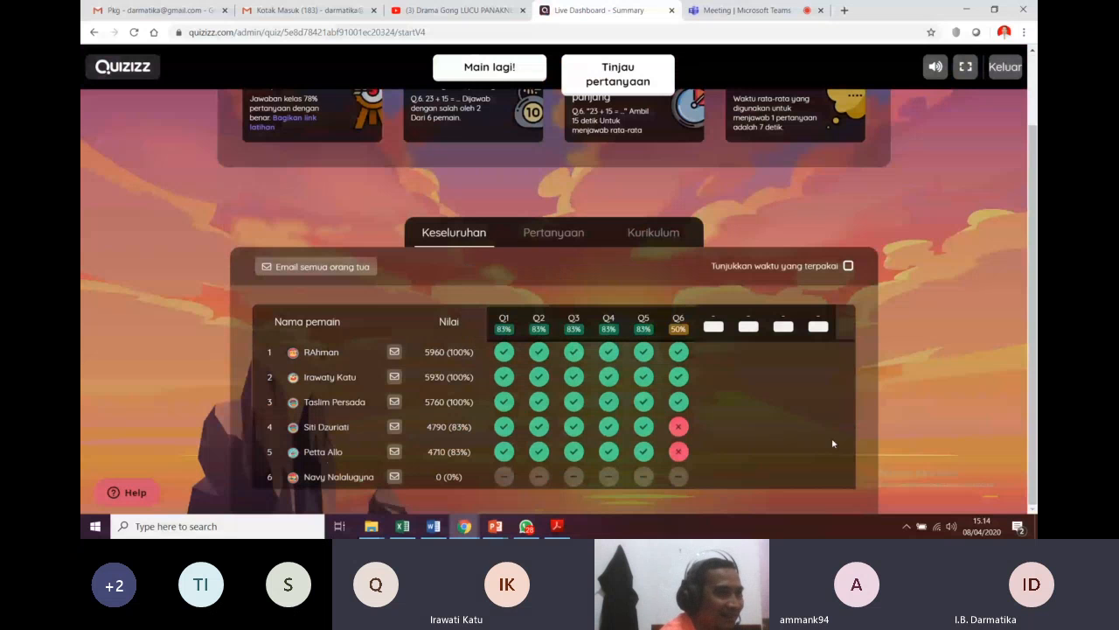
{"action": "double_click", "coordinate": [917, 384]}
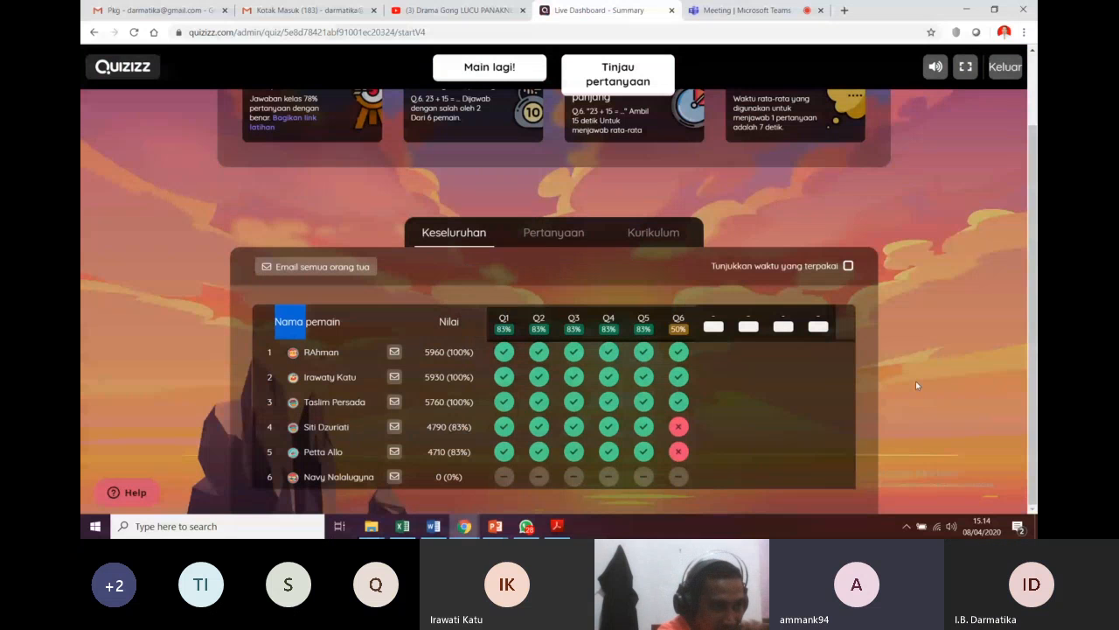
{"action": "left_click", "coordinate": [737, 425]}
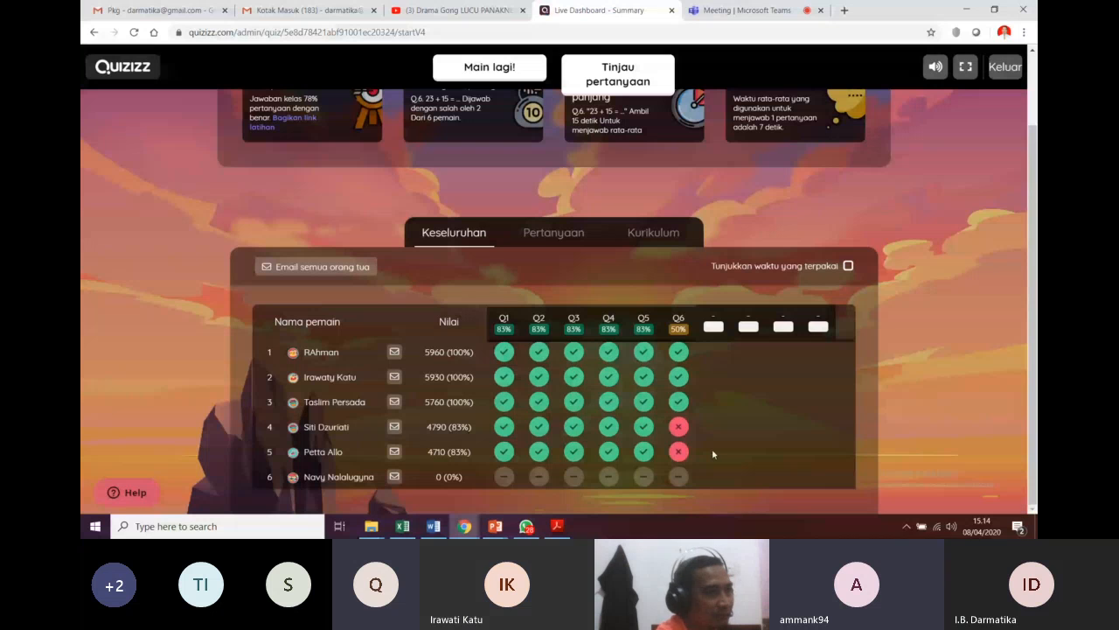
{"action": "left_click", "coordinate": [1003, 68]}
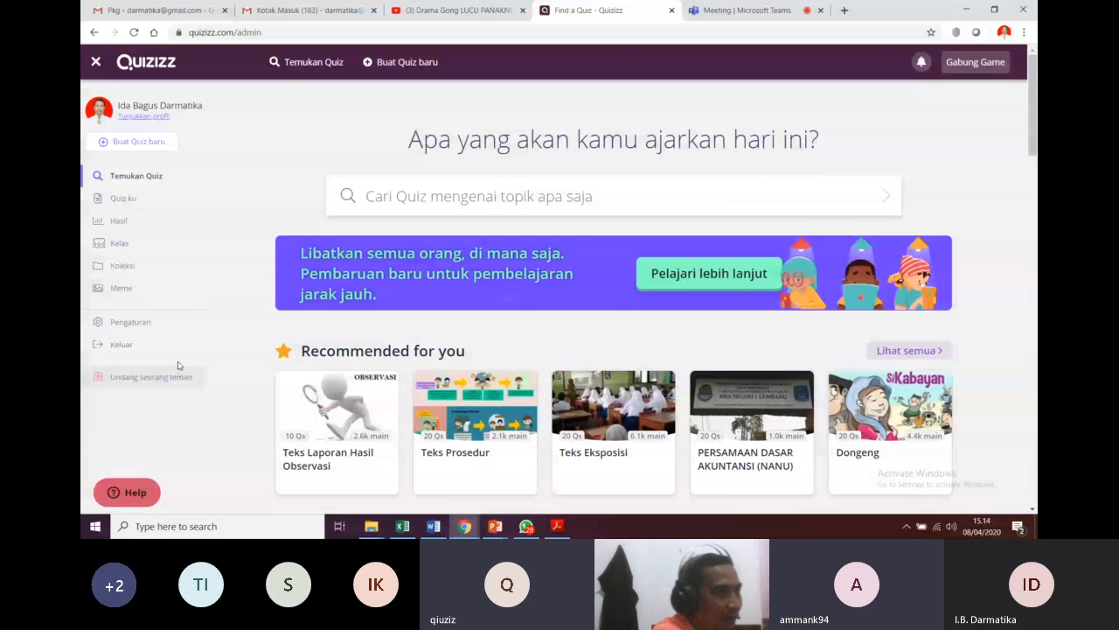
{"action": "left_click", "coordinate": [738, 11]}
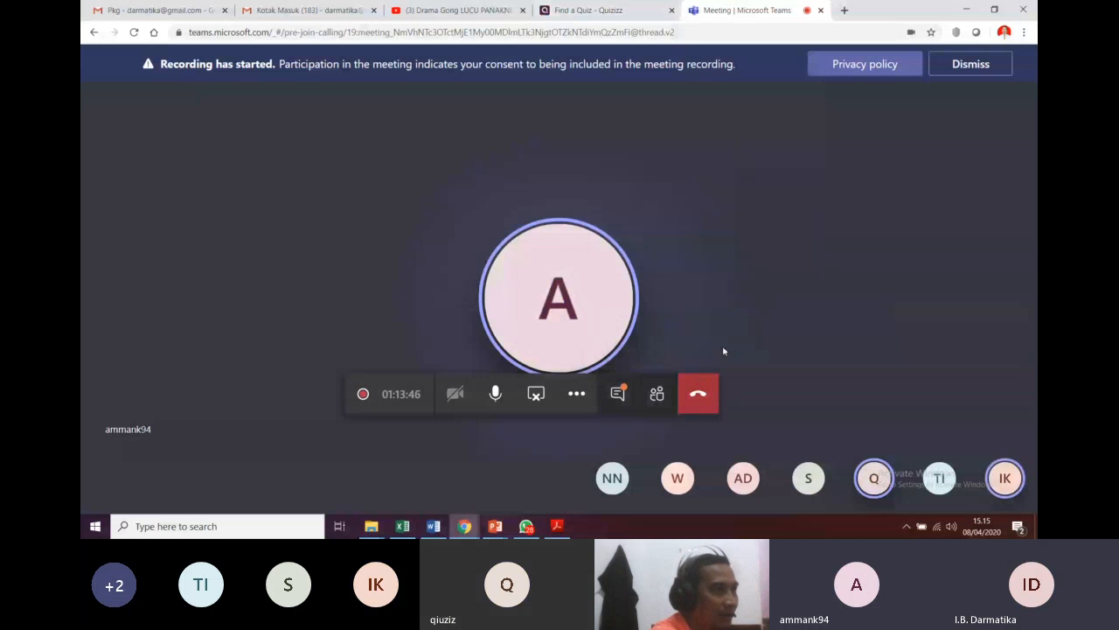
Step: Show the meeting conversation panel beside the Teams call
{"action": "left_click", "coordinate": [617, 396]}
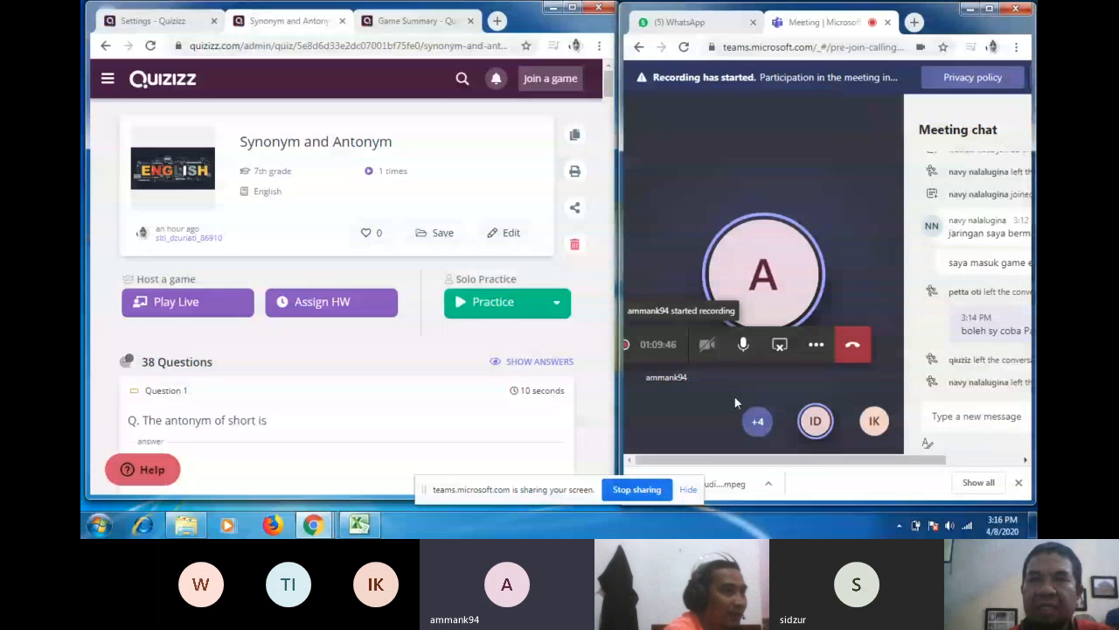
Step: Start hosting the Synonym and Antonym quiz live and scroll to its Advanced Settings
{"action": "left_click", "coordinate": [980, 423]}
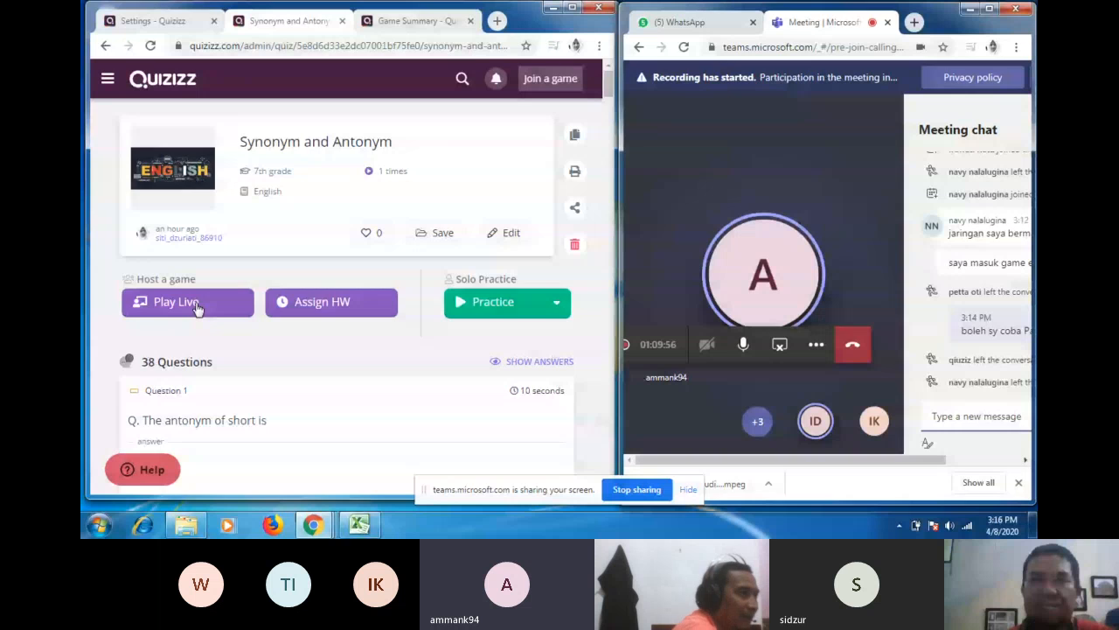
{"action": "left_click", "coordinate": [198, 307]}
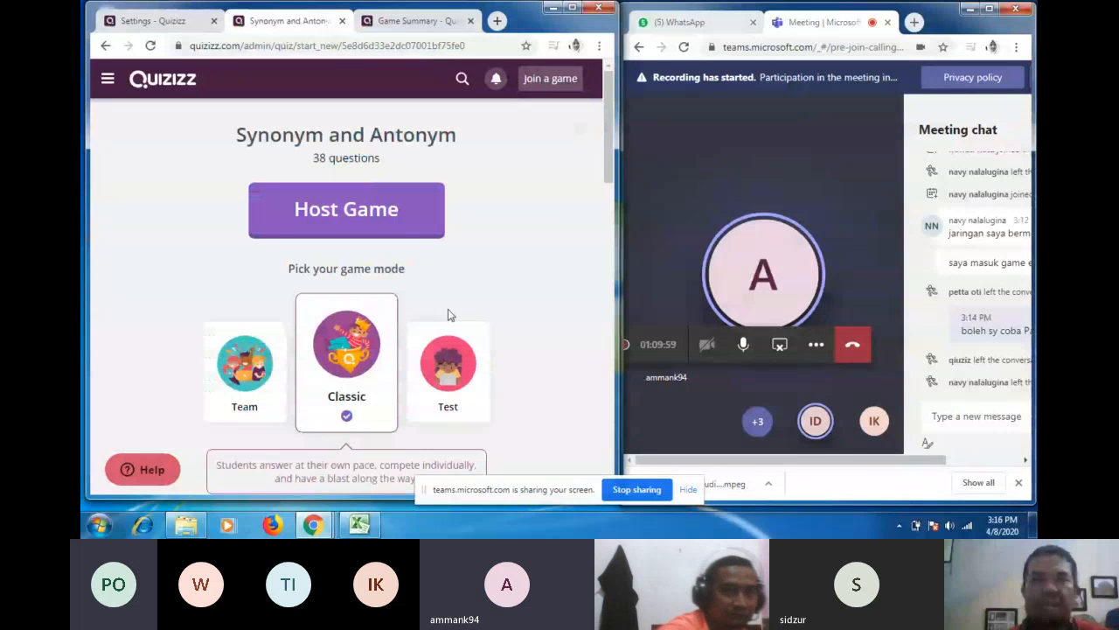
{"action": "scroll", "coordinate": [429, 332], "scroll_direction": "down", "scroll_amount": 1}
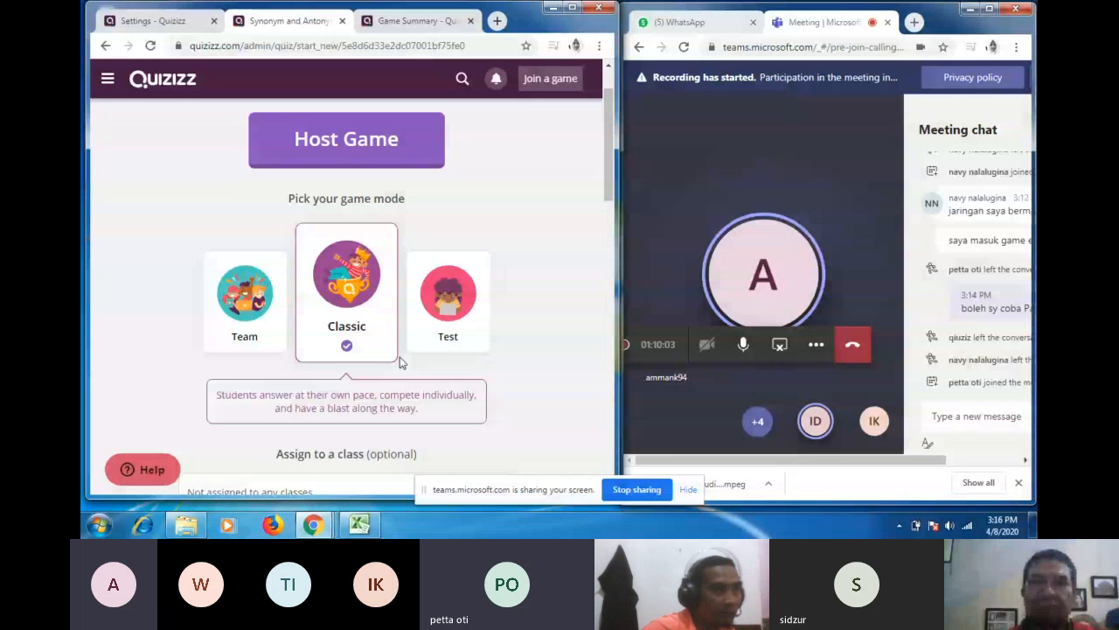
{"action": "scroll", "coordinate": [400, 363], "scroll_direction": "down", "scroll_amount": 1}
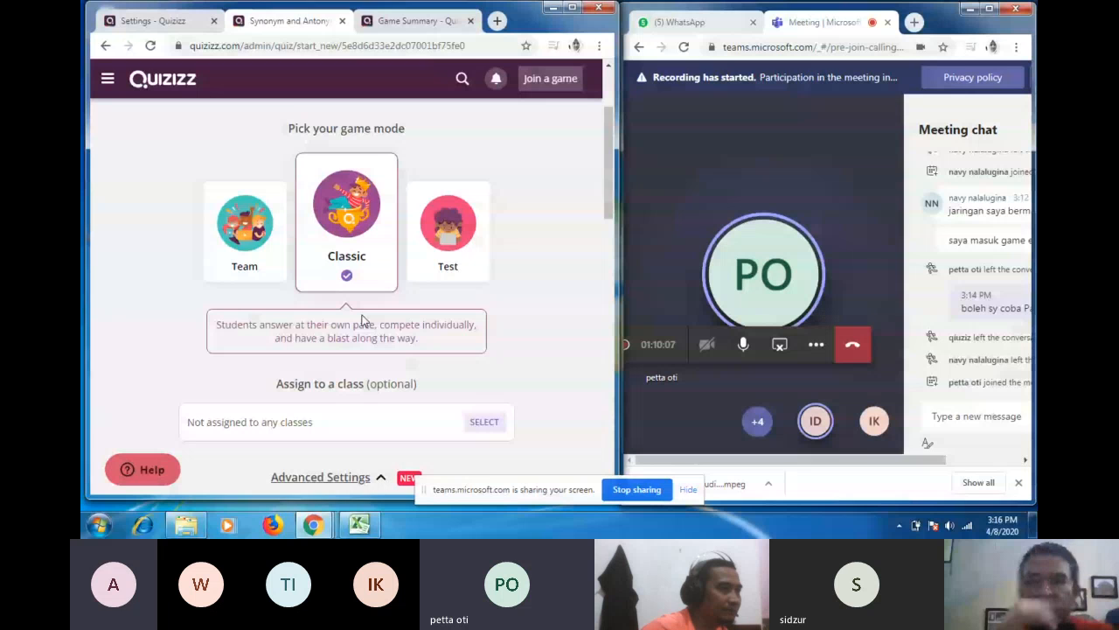
{"action": "scroll", "coordinate": [363, 321], "scroll_direction": "down", "scroll_amount": 1}
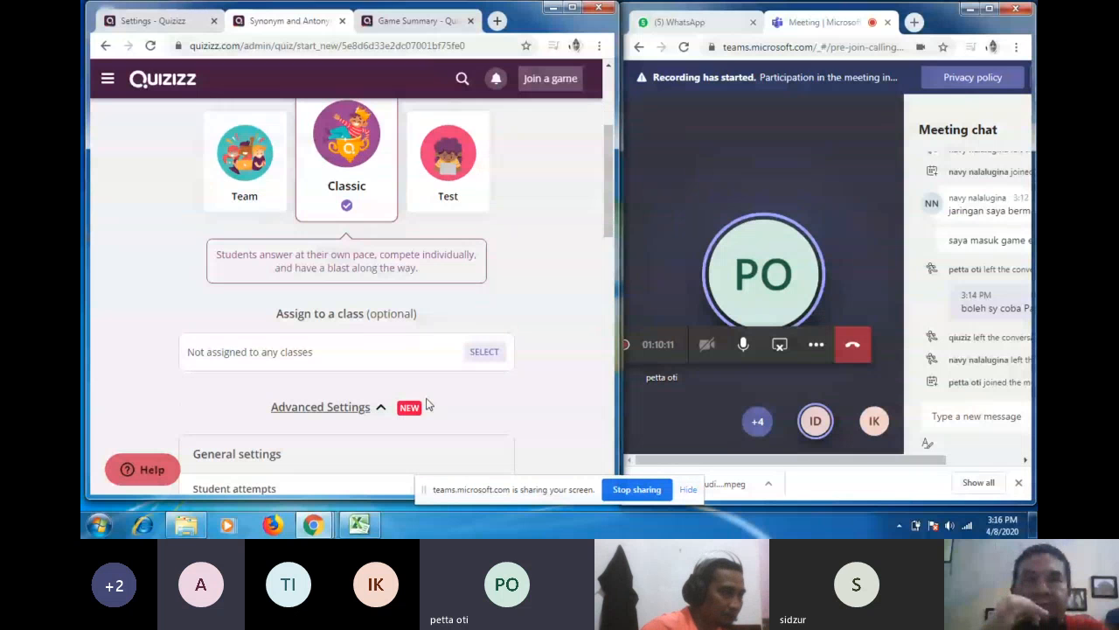
{"action": "scroll", "coordinate": [428, 404], "scroll_direction": "down", "scroll_amount": 1}
{"action": "scroll", "coordinate": [402, 426], "scroll_direction": "down", "scroll_amount": 2}
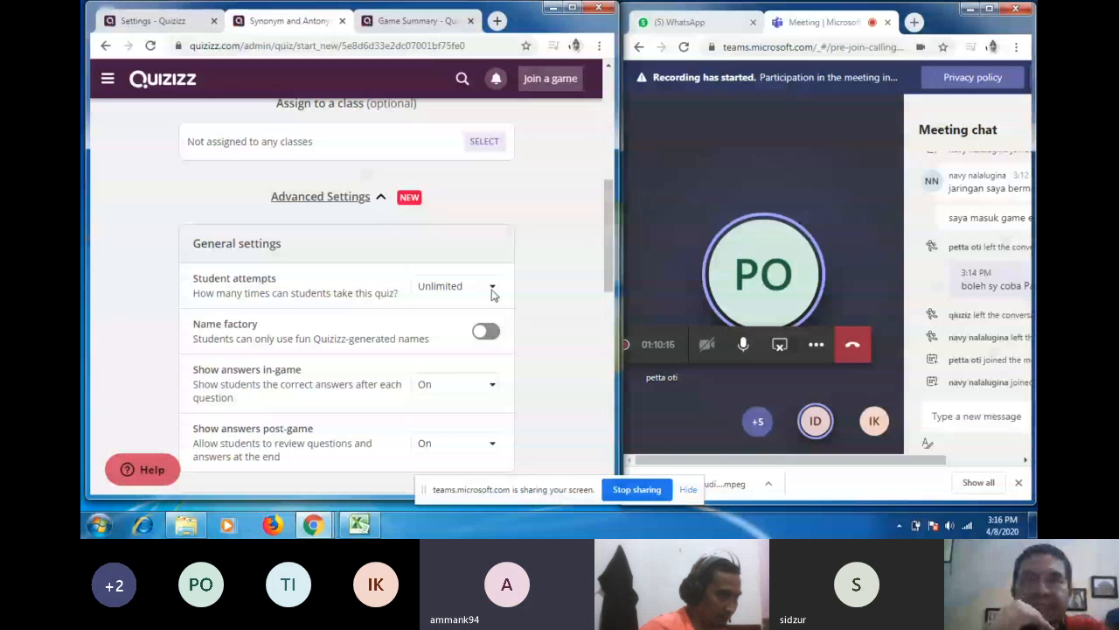
Step: Limit Student attempts to 2
{"action": "left_click", "coordinate": [492, 290]}
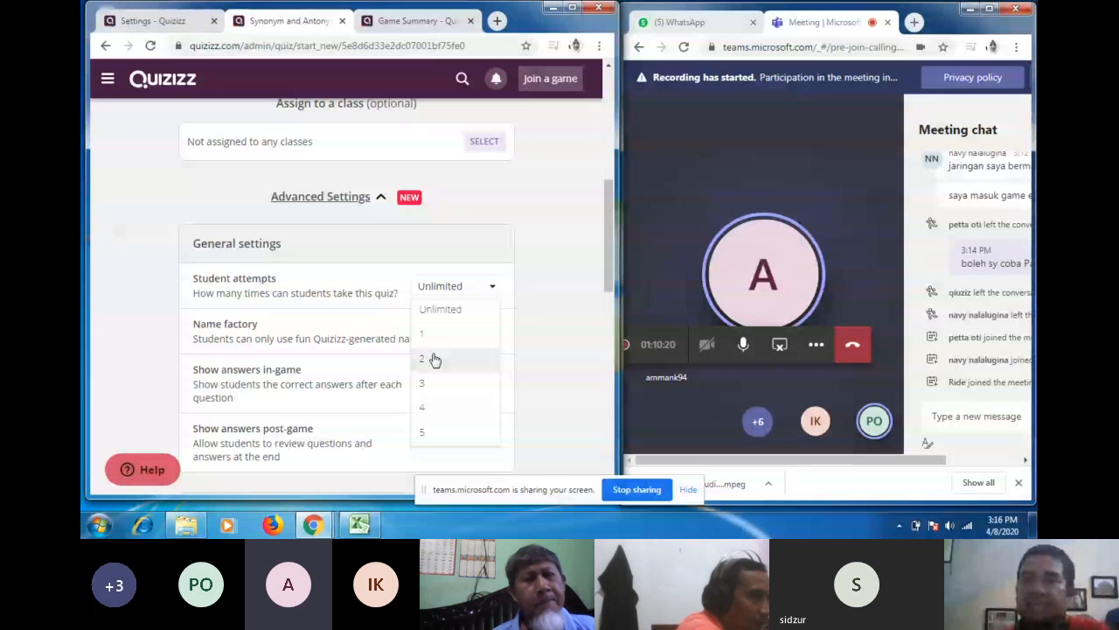
{"action": "left_click", "coordinate": [434, 360]}
{"action": "scroll", "coordinate": [429, 366], "scroll_direction": "down", "scroll_amount": 1}
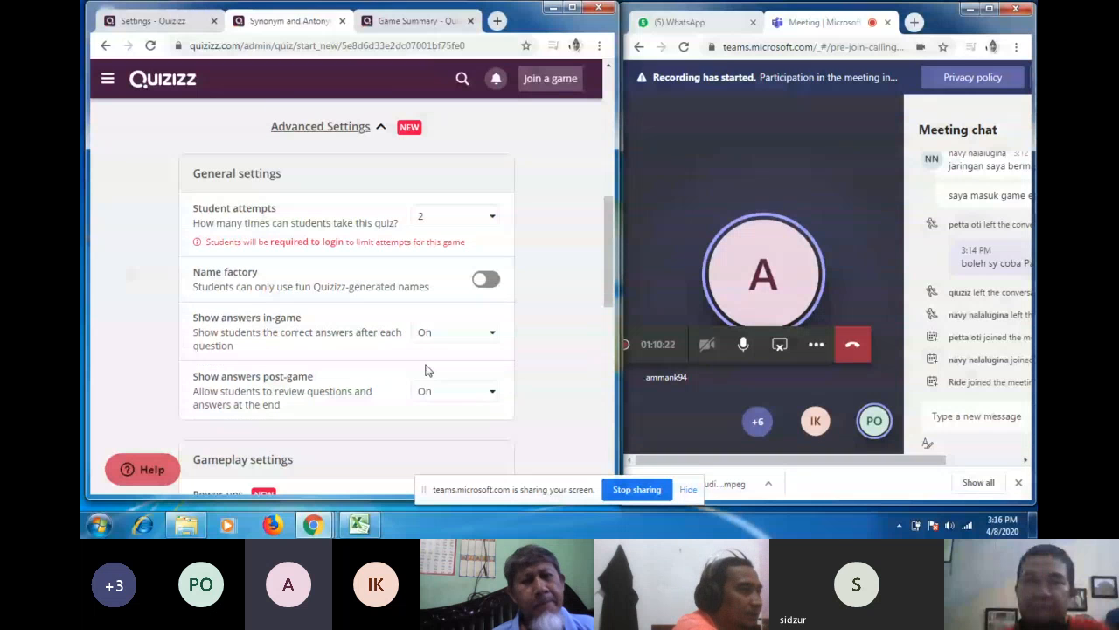
Step: Turn on Name factory and set Show answers in-game to Off, keeping post-game answers on
{"action": "left_click", "coordinate": [486, 280]}
{"action": "left_click", "coordinate": [494, 345]}
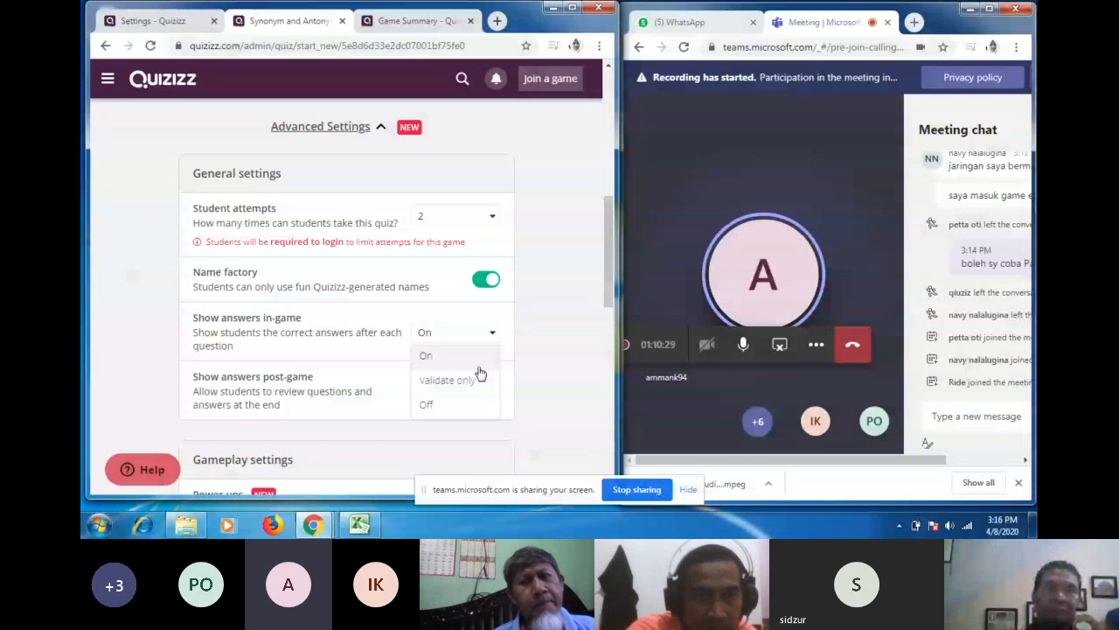
{"action": "left_click", "coordinate": [437, 404]}
{"action": "scroll", "coordinate": [461, 379], "scroll_direction": "down", "scroll_amount": 1}
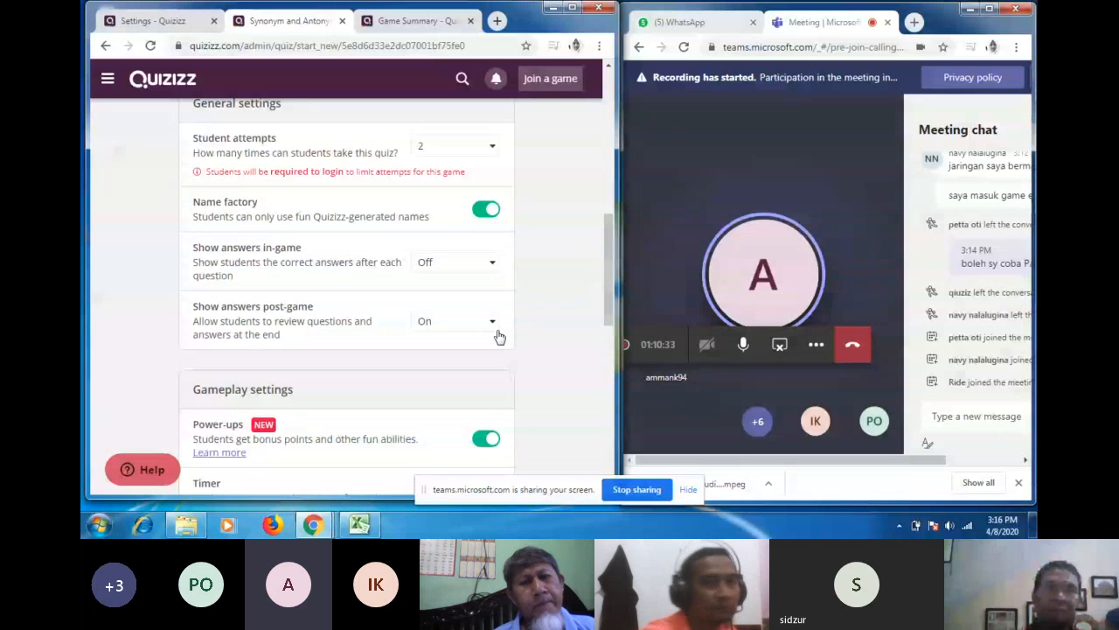
{"action": "scroll", "coordinate": [430, 359], "scroll_direction": "down", "scroll_amount": 2}
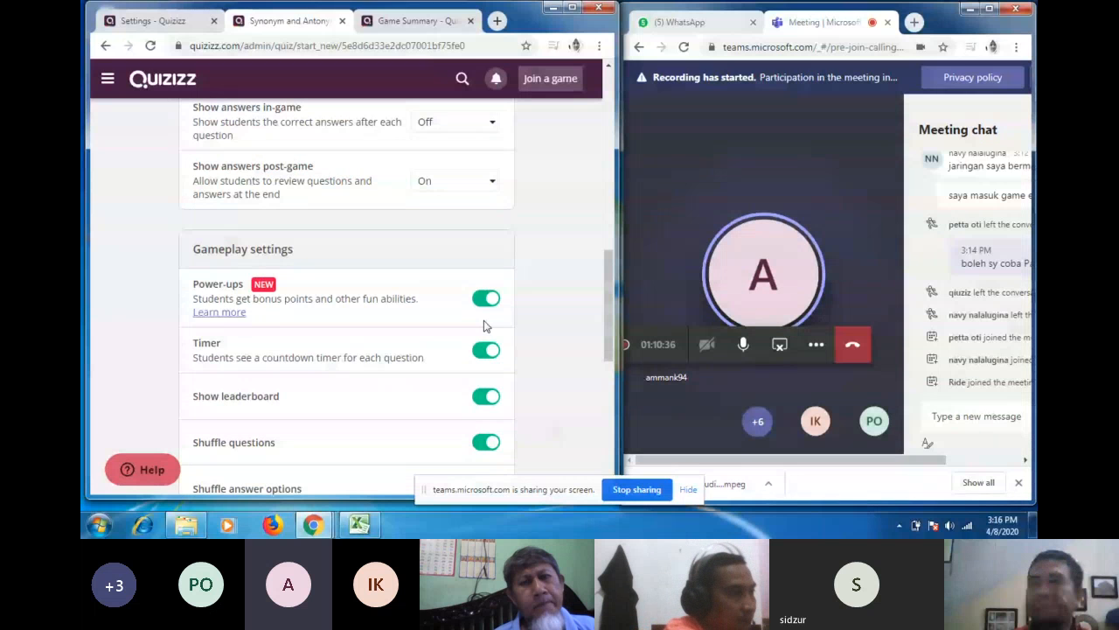
{"action": "scroll", "coordinate": [412, 382], "scroll_direction": "down", "scroll_amount": 1}
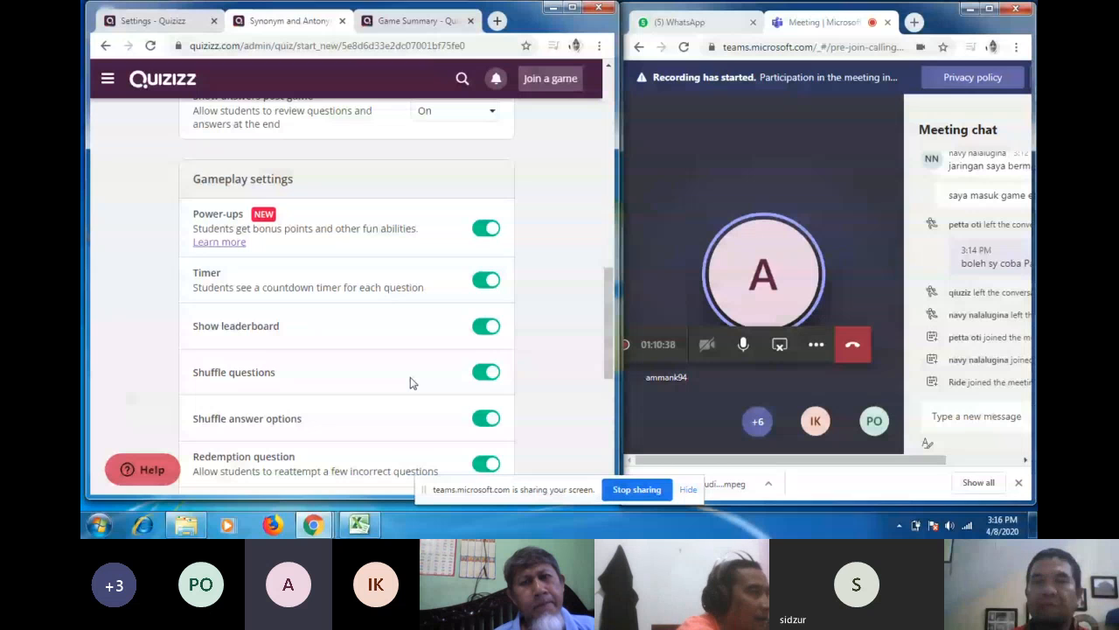
{"action": "scroll", "coordinate": [412, 382], "scroll_direction": "down", "scroll_amount": 2}
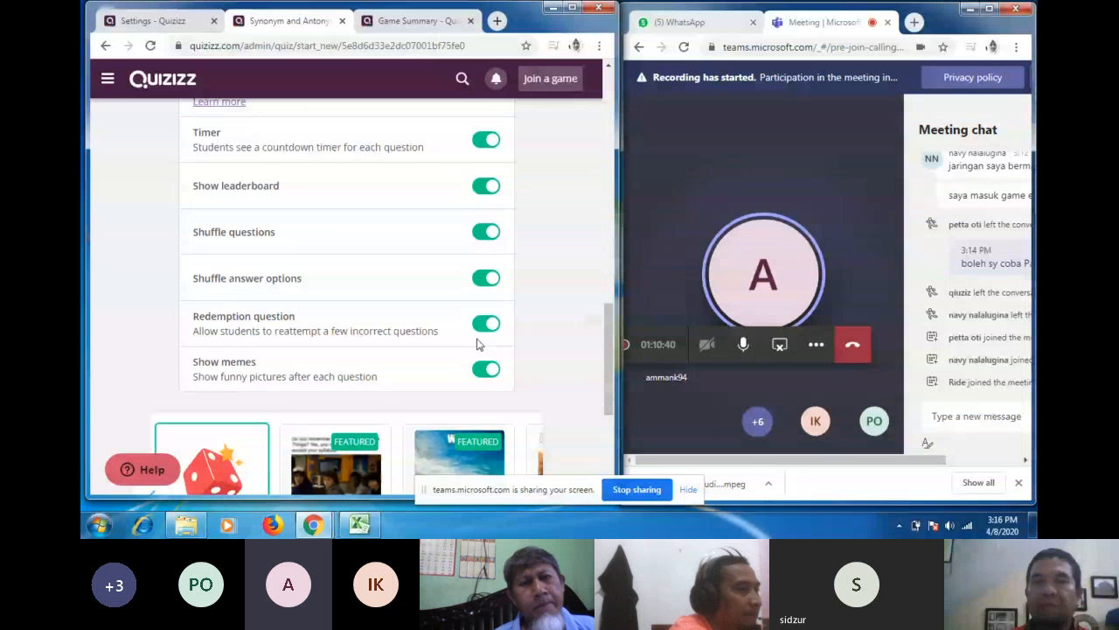
{"action": "scroll", "coordinate": [476, 346], "scroll_direction": "down", "scroll_amount": 3}
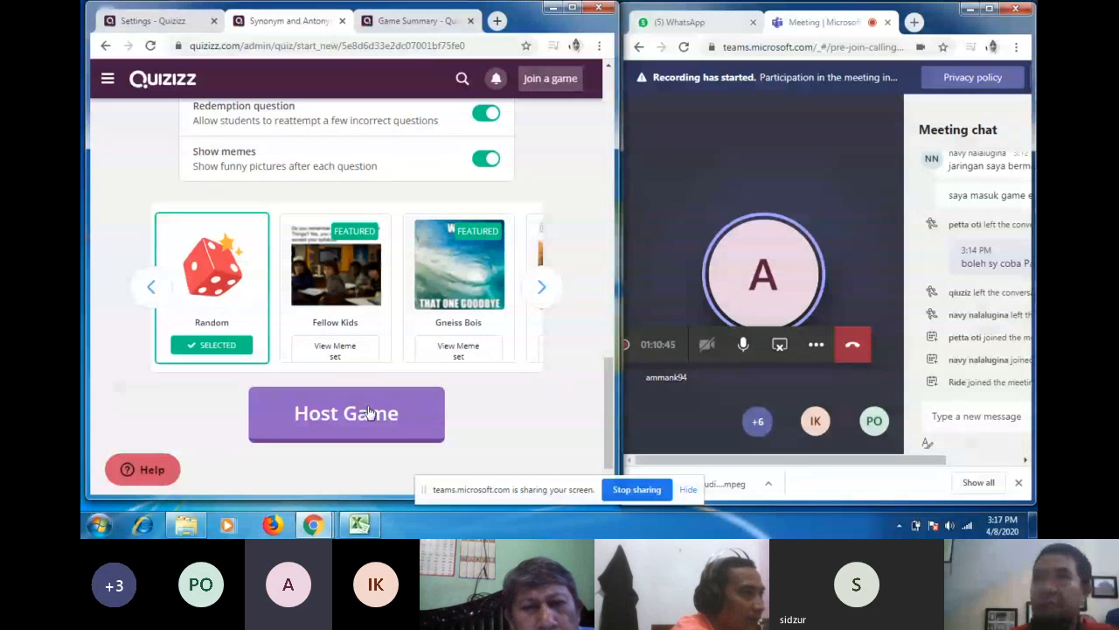
Step: Host the game, close the Settings and Game Summary tabs, and check the lobby's joined player
{"action": "left_click", "coordinate": [369, 412]}
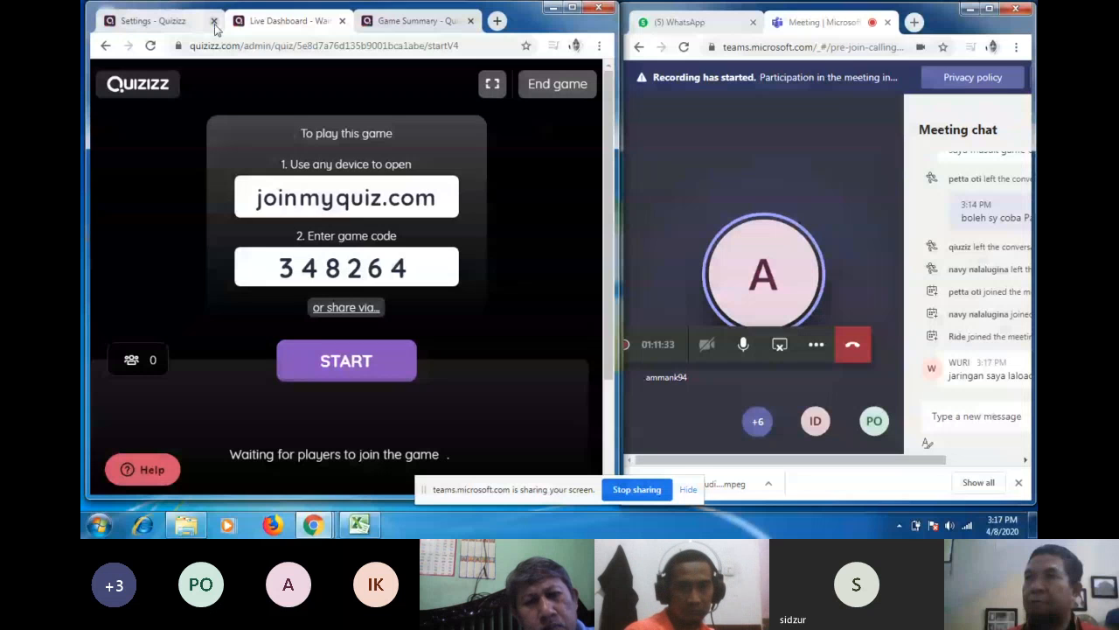
{"action": "left_click", "coordinate": [214, 21]}
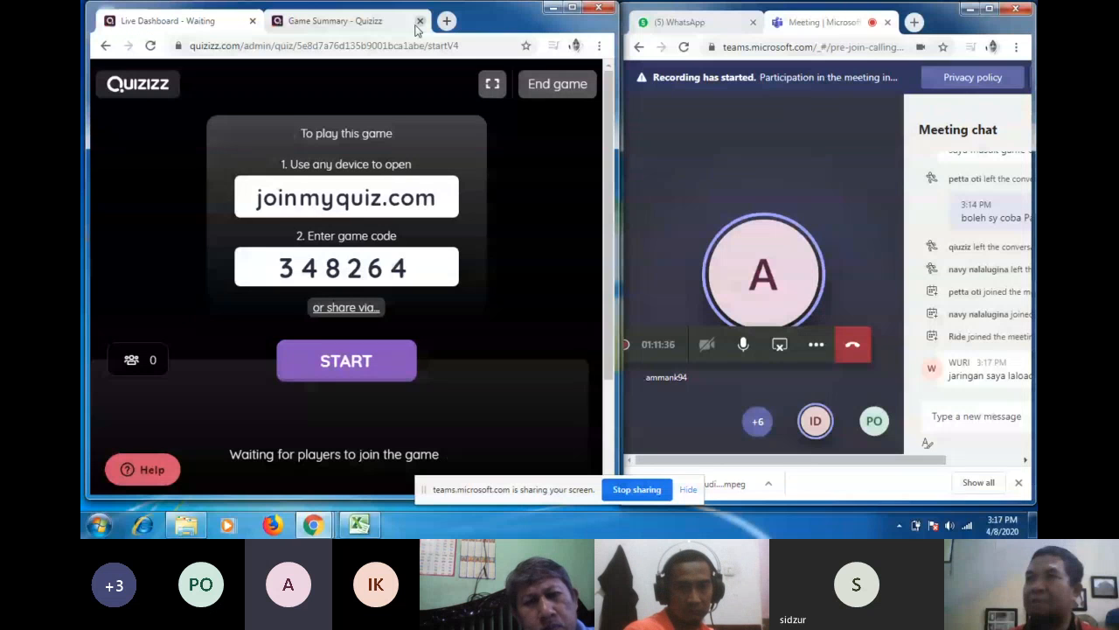
{"action": "left_click", "coordinate": [419, 21]}
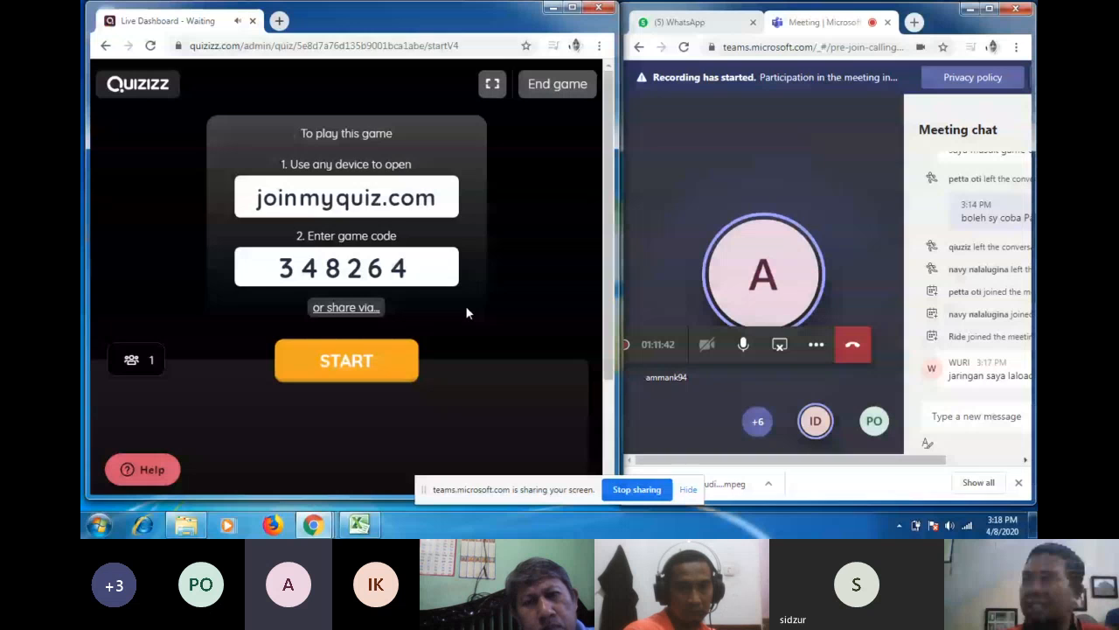
{"action": "scroll", "coordinate": [466, 306], "scroll_direction": "down", "scroll_amount": 2}
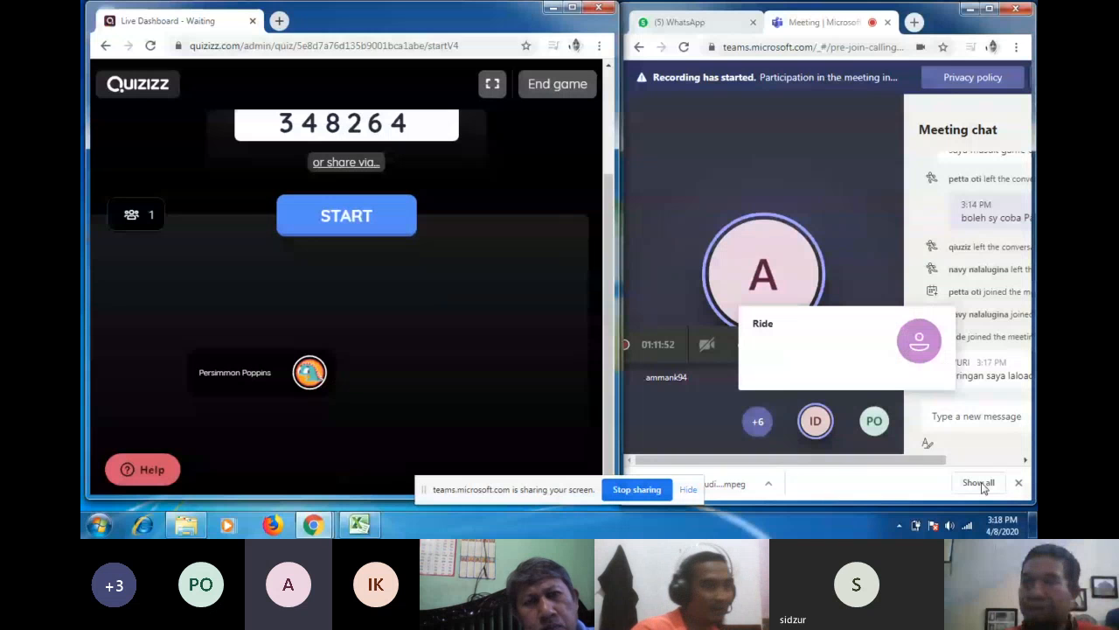
Step: Post 'bARU 1 ORANG' in the Teams meeting chat to report one player joined
{"action": "left_click", "coordinate": [974, 415]}
{"action": "type", "text": "b"}
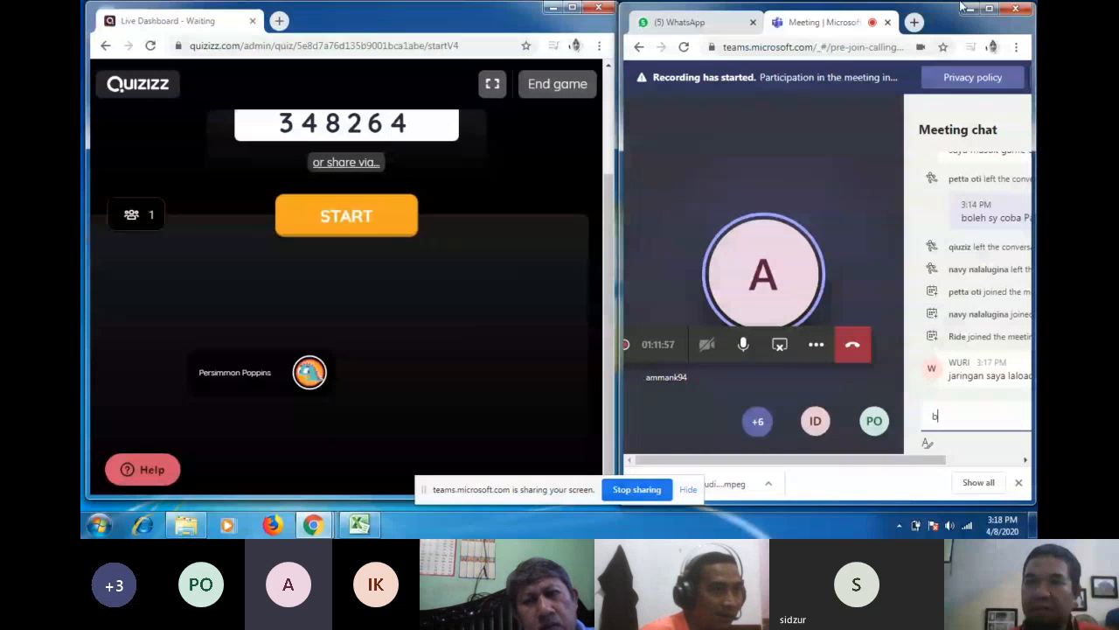
{"action": "type", "text": "ARU 1 O"}
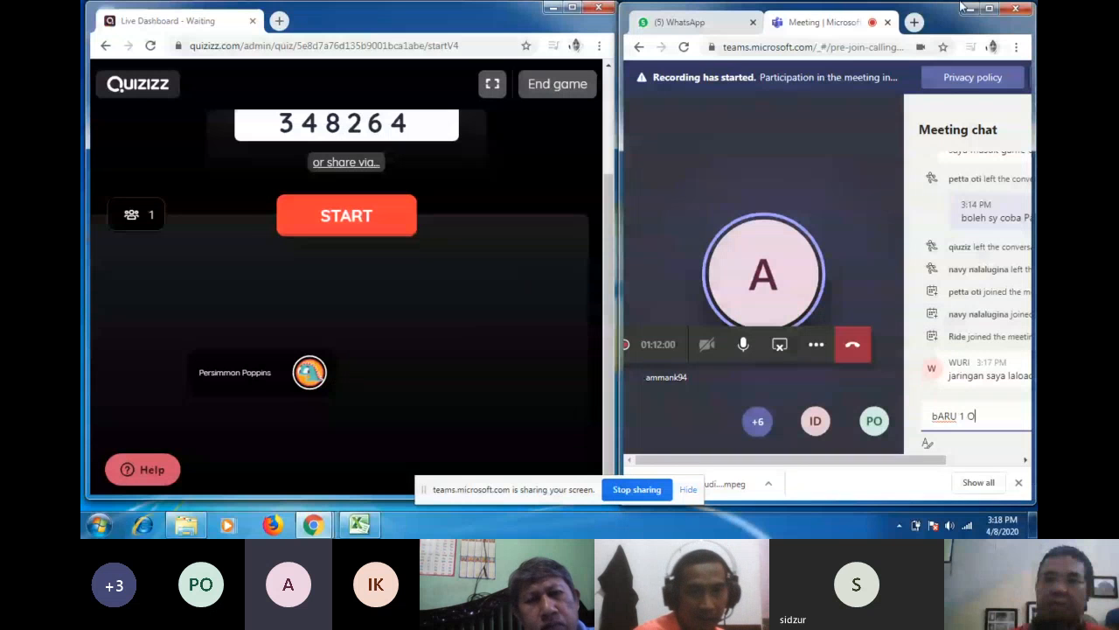
{"action": "type", "text": "RANG"}
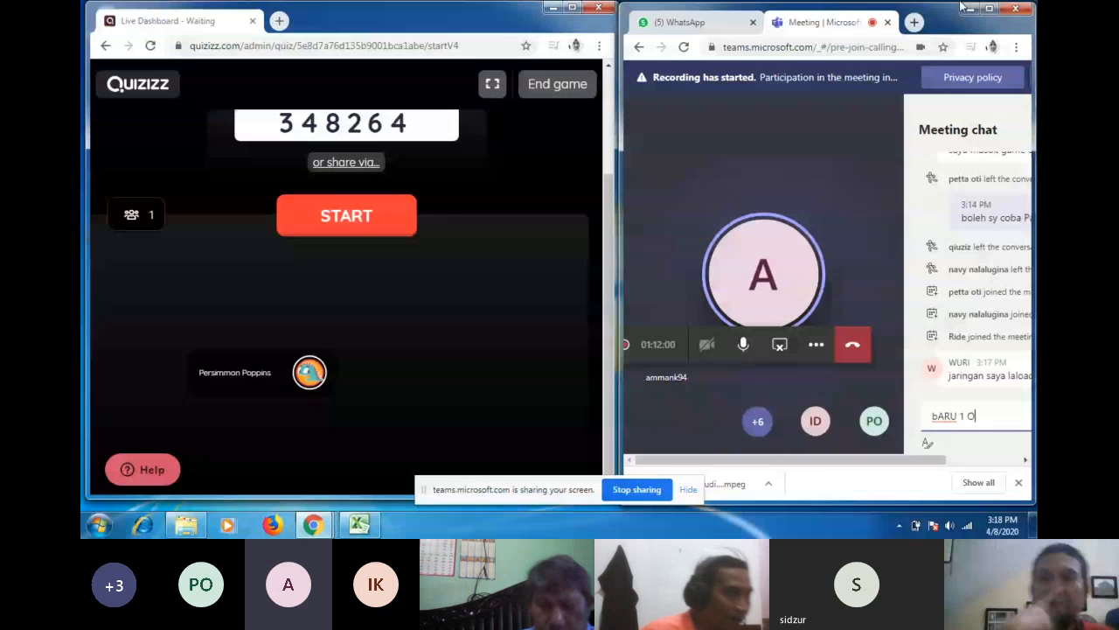
{"action": "key", "text": "Return"}
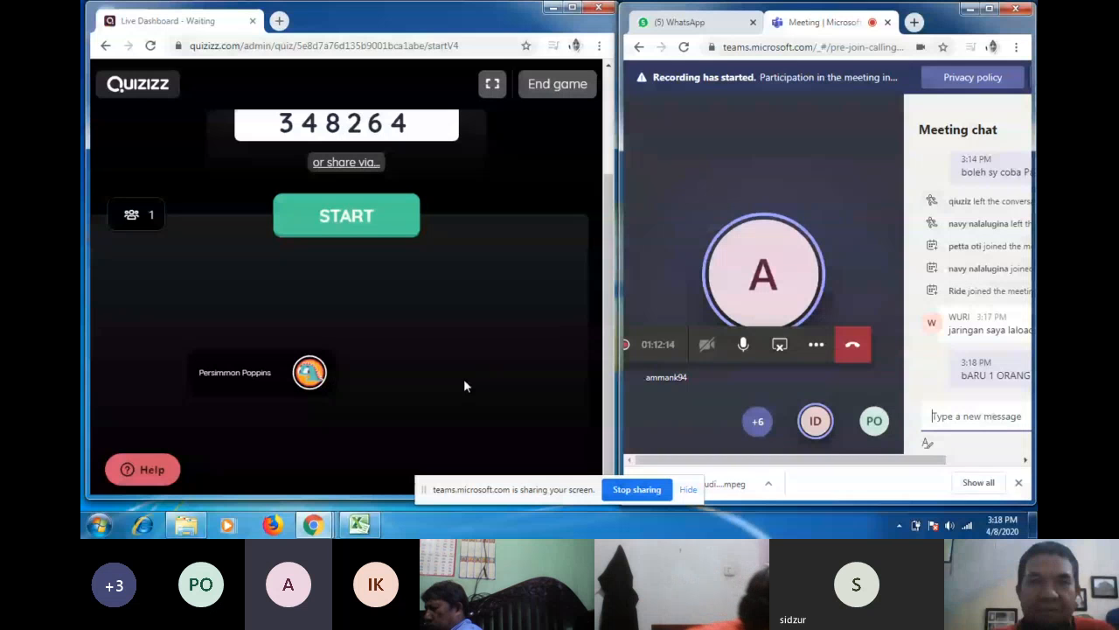
Step: Scroll up the Quizizz lobby to show the joinmyquiz.com instructions and game code 348264
{"action": "scroll", "coordinate": [466, 382], "scroll_direction": "up", "scroll_amount": 2}
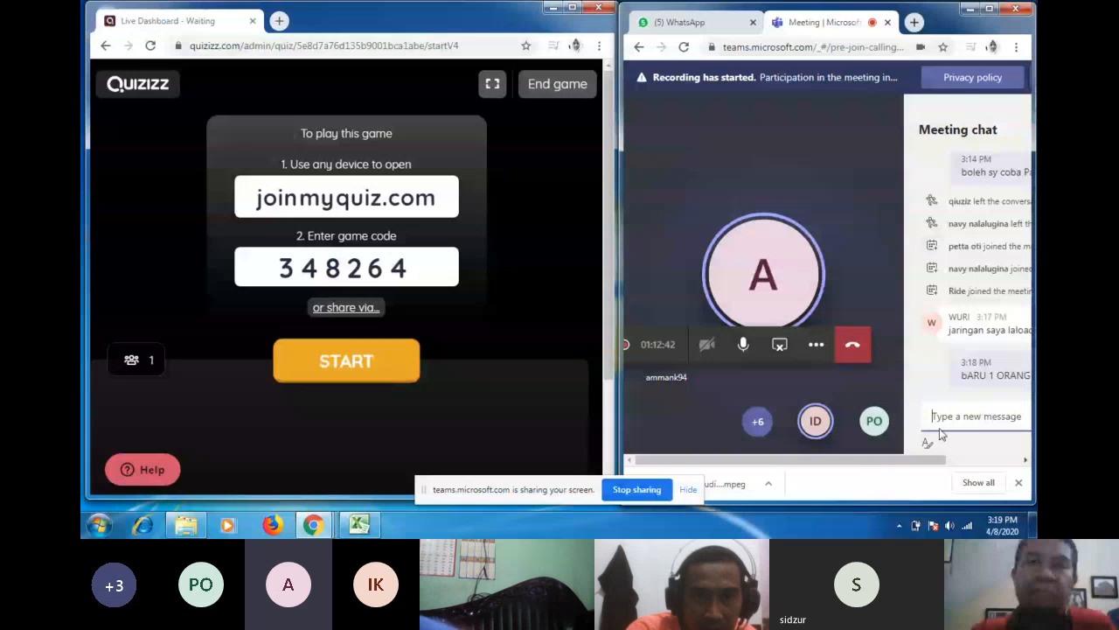
Step: Clear the stray letters and send 'banyak soalku itu pak..' in the meeting chat
{"action": "type", "text": "ag"}
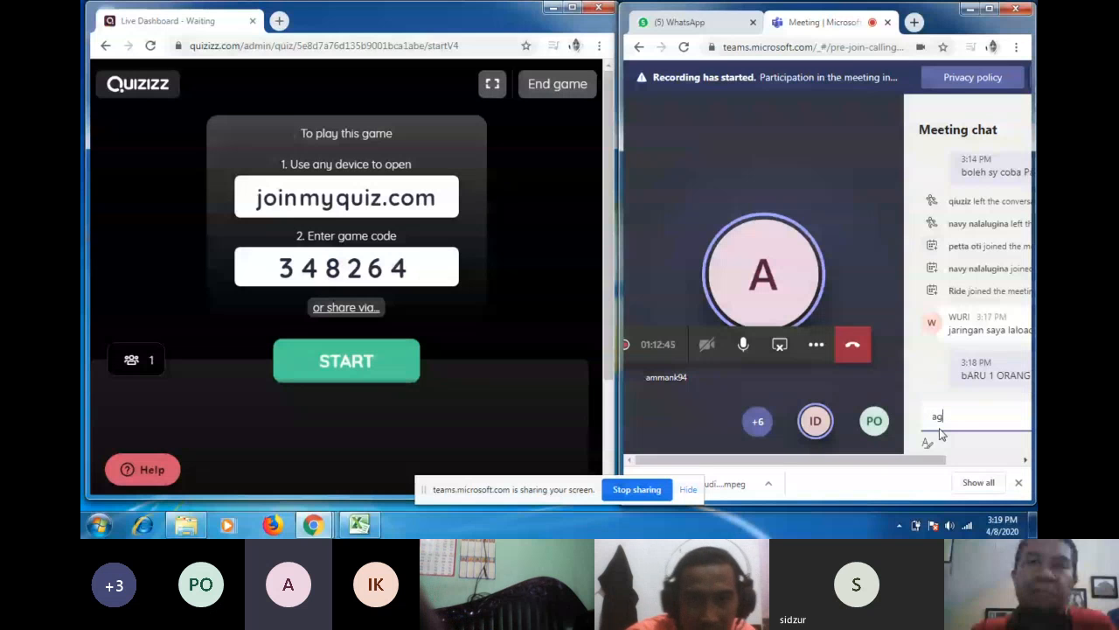
{"action": "key", "text": "BackSpace"}
{"action": "key", "text": "BackSpace"}
{"action": "type", "text": "banyak soal"}
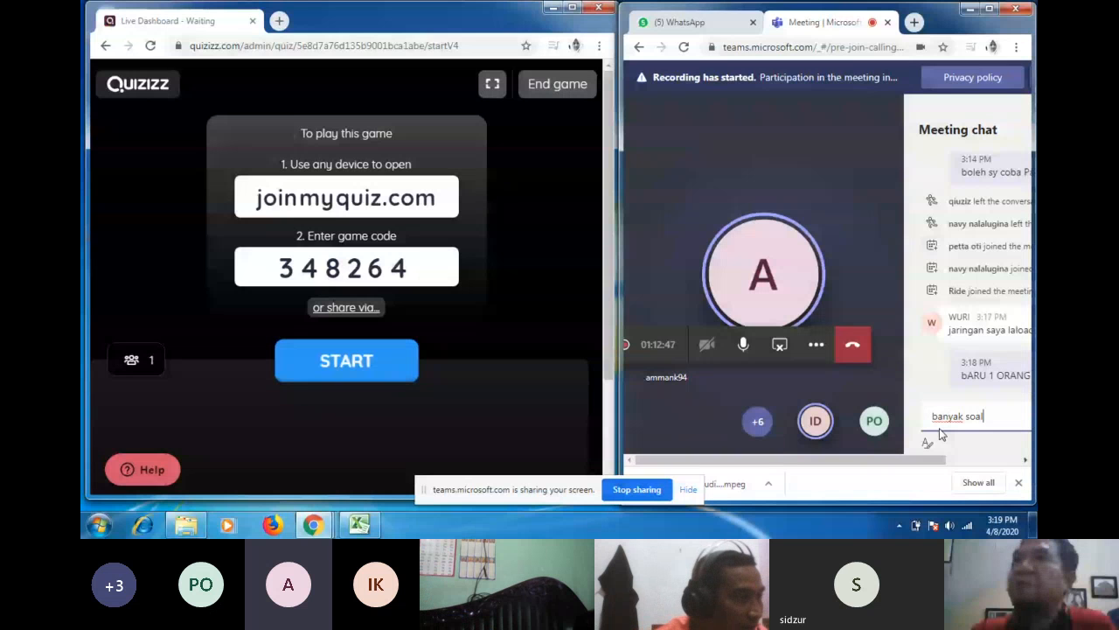
{"action": "type", "text": "ku itu pak.."}
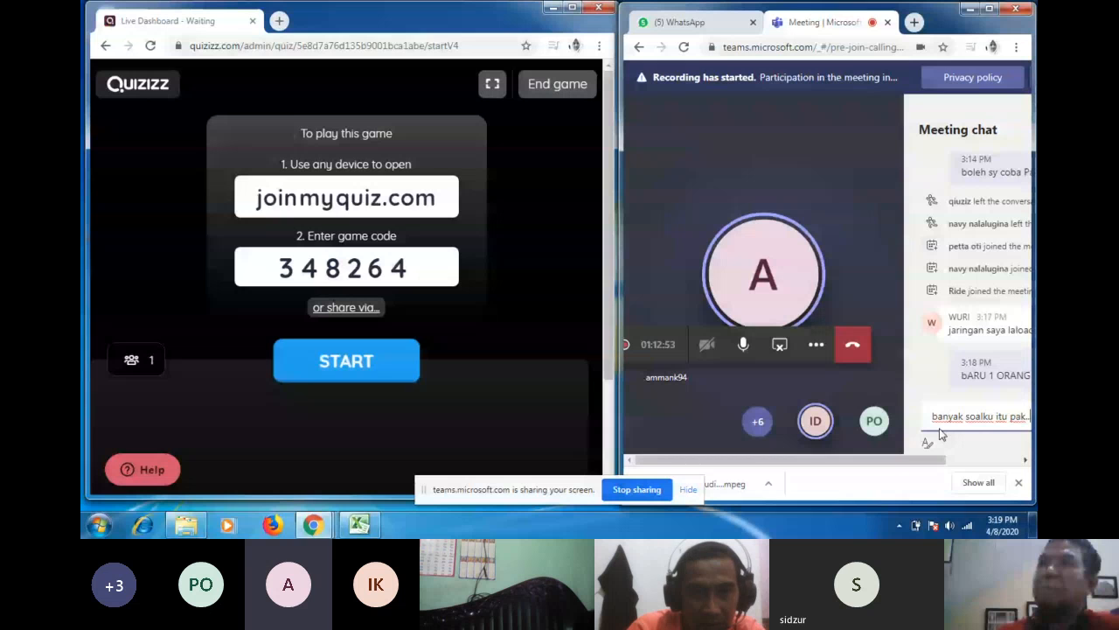
{"action": "key", "text": "Return"}
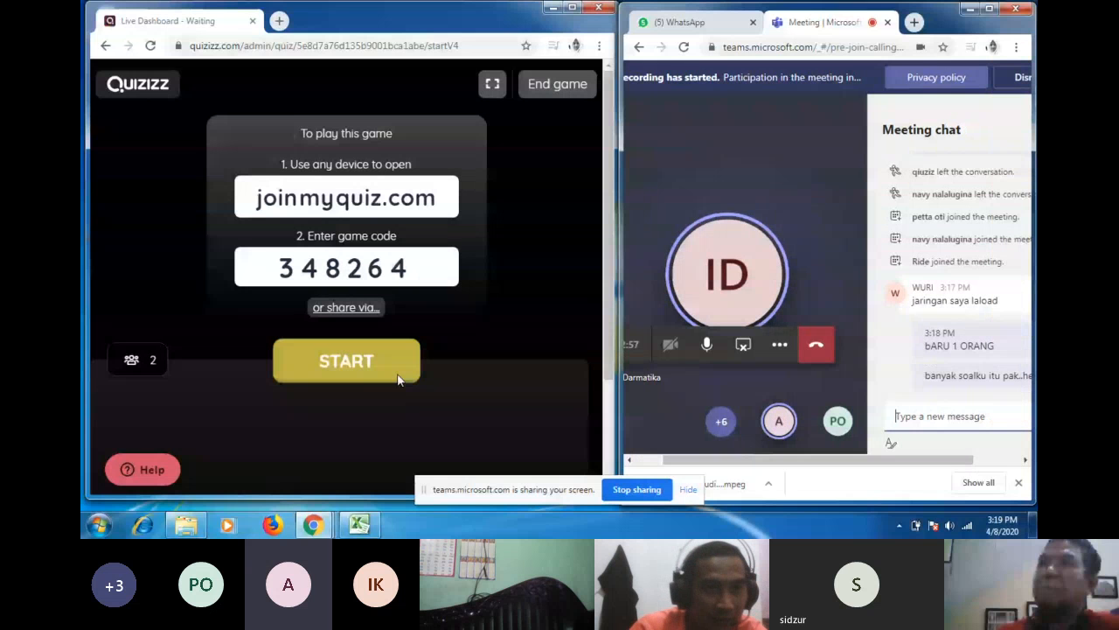
Step: Watch the Quizizz lobby reach three players and shift the view to show the full Teams chat panel
{"action": "scroll", "coordinate": [411, 389], "scroll_direction": "down", "scroll_amount": 1}
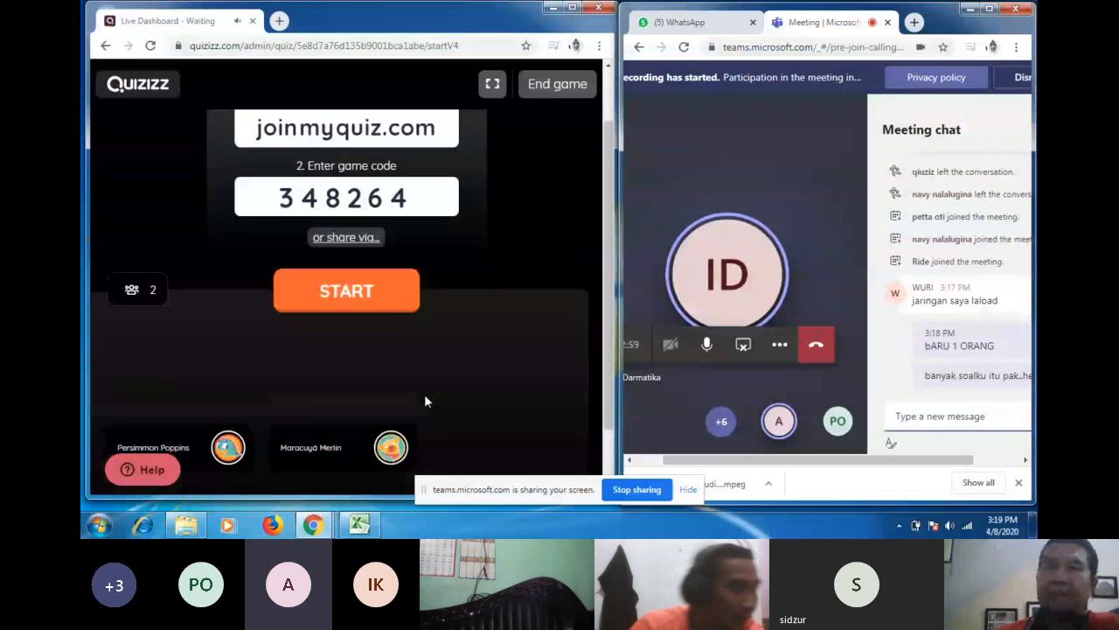
{"action": "scroll", "coordinate": [425, 401], "scroll_direction": "down", "scroll_amount": 1}
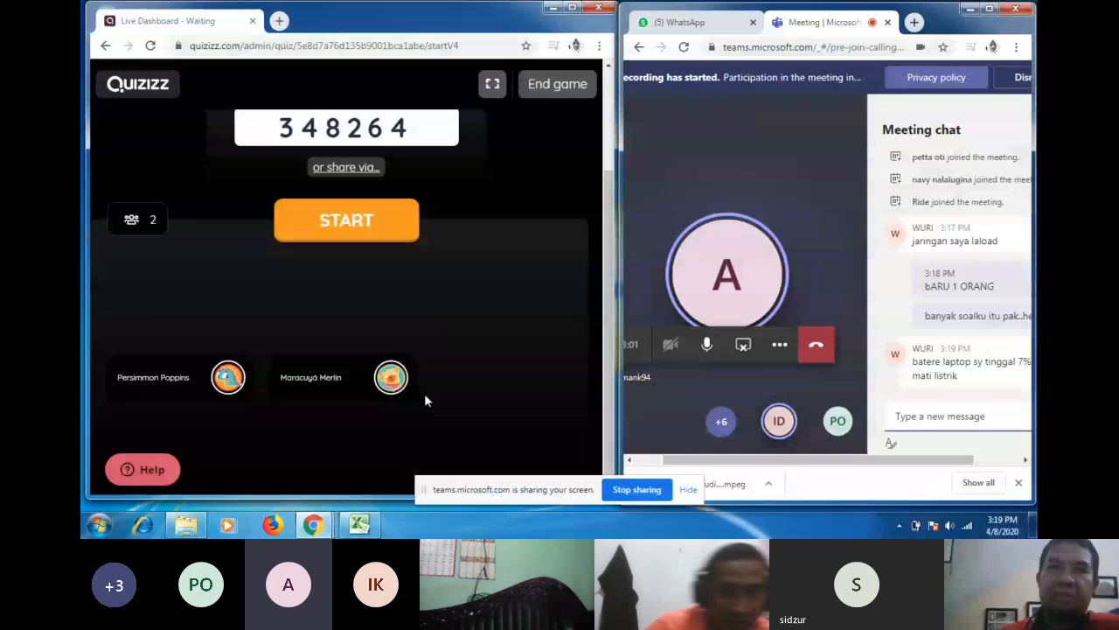
{"action": "left_click", "coordinate": [935, 424]}
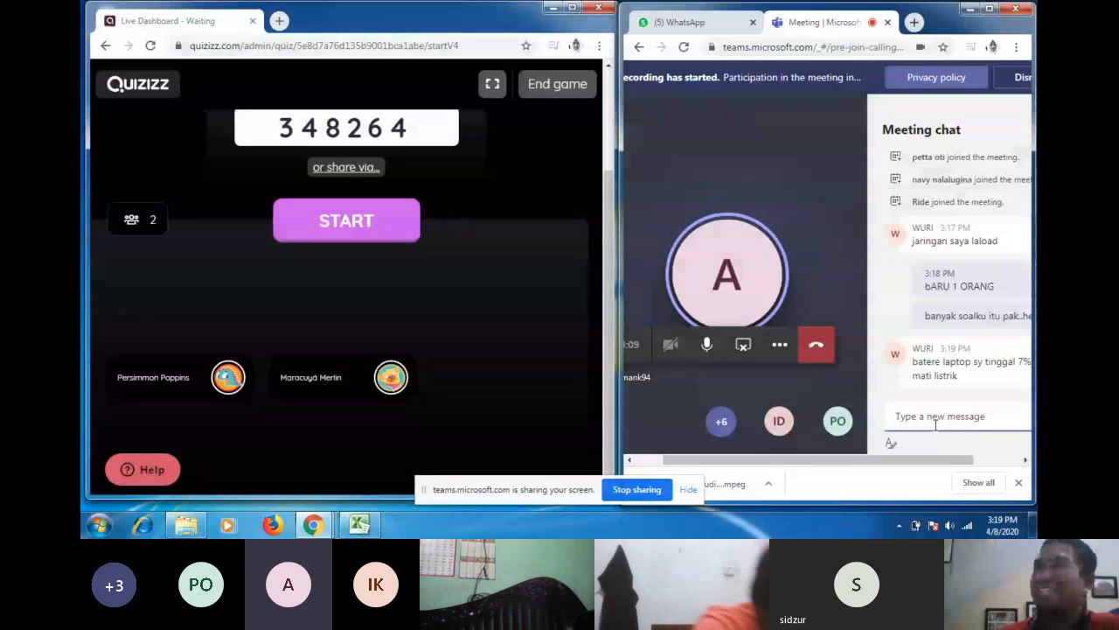
{"action": "left_click", "coordinate": [936, 421]}
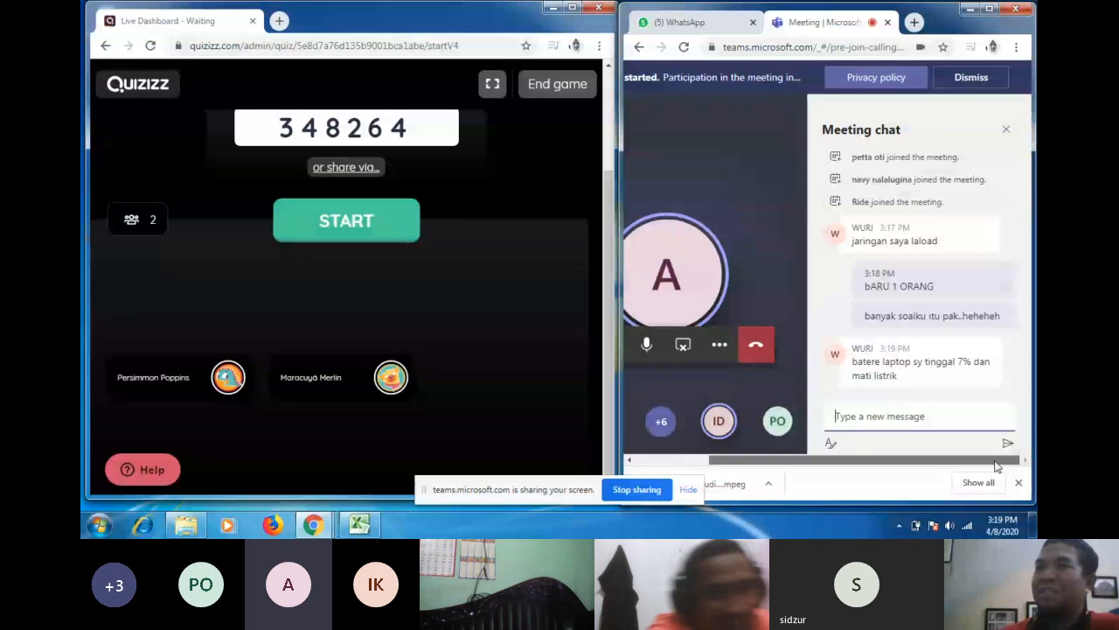
{"action": "left_click_drag", "start_coordinate": [994, 461], "coordinate": [968, 458]}
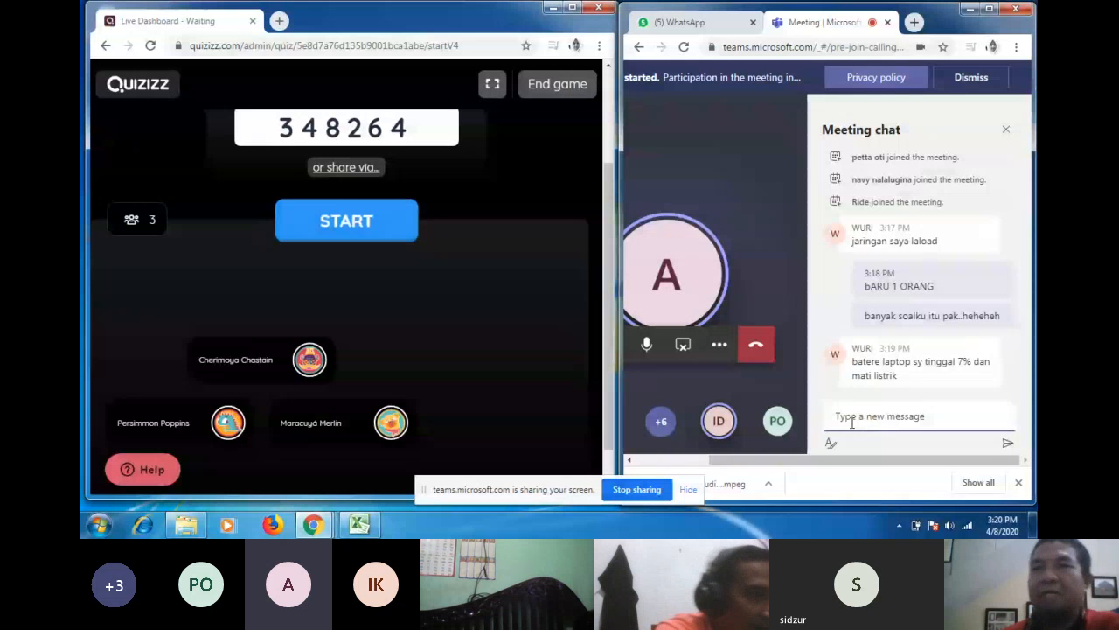
Step: Send 'ayo bapak/ibu. baru 3' in the meeting chat to urge others to join
{"action": "type", "text": "a"}
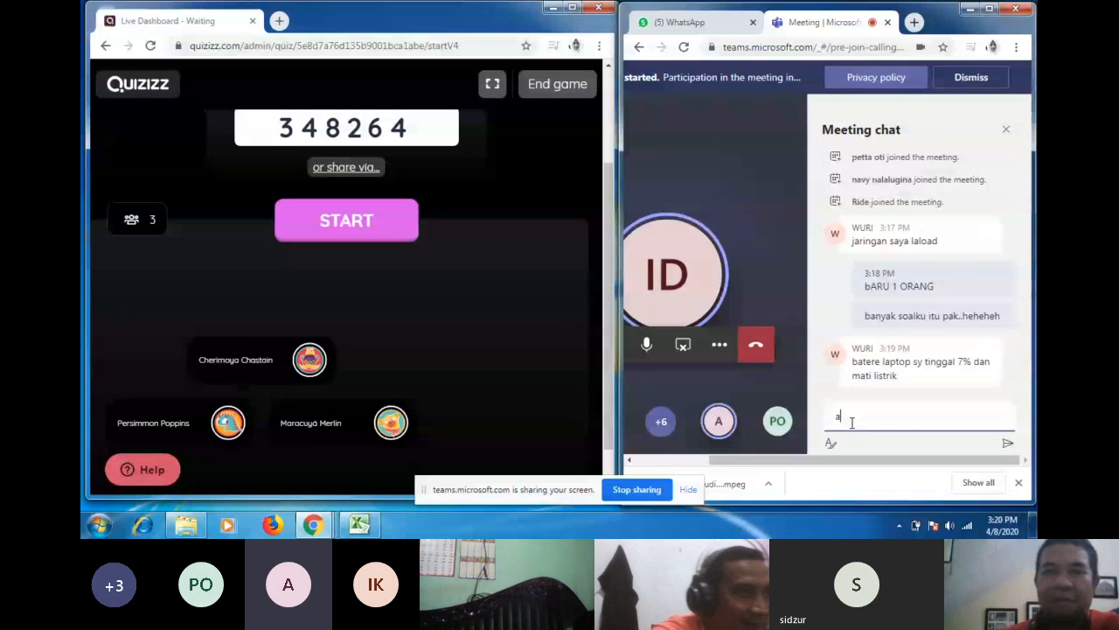
{"action": "type", "text": "yo bapak/ibu. "}
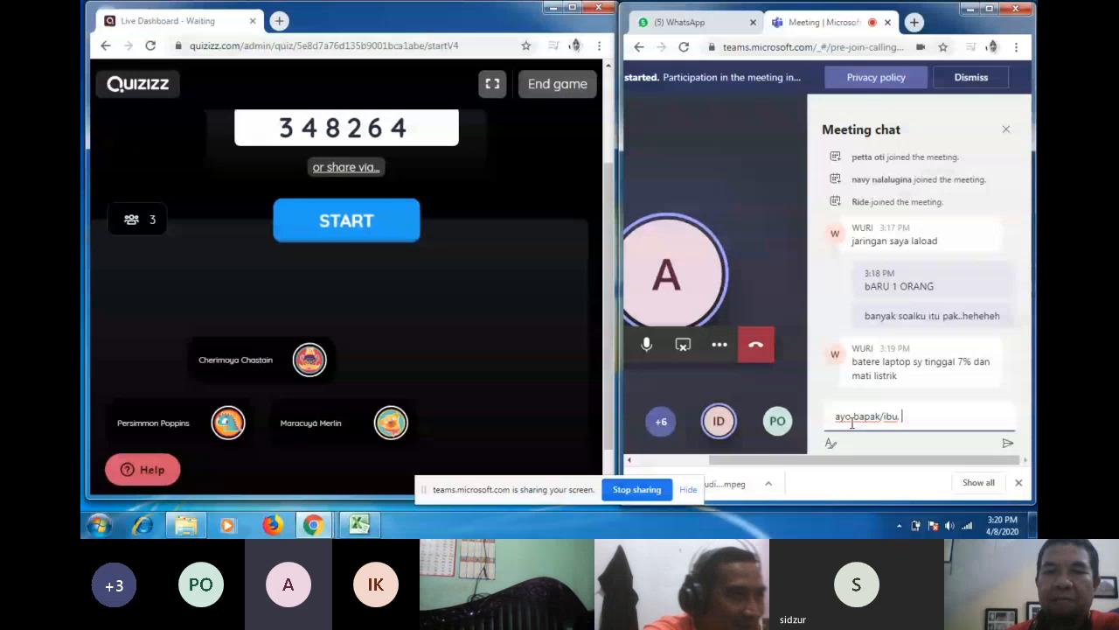
{"action": "type", "text": "baru 3"}
{"action": "key", "text": "Return"}
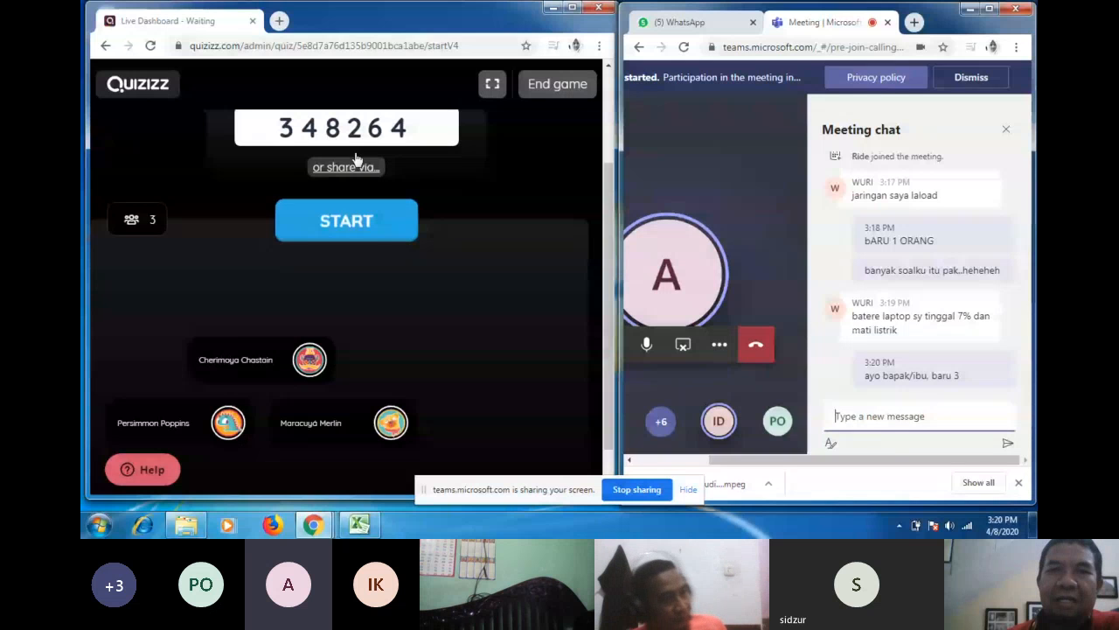
Step: Launch the live game from the Quizizz lobby for the three joined players
{"action": "left_click", "coordinate": [349, 223]}
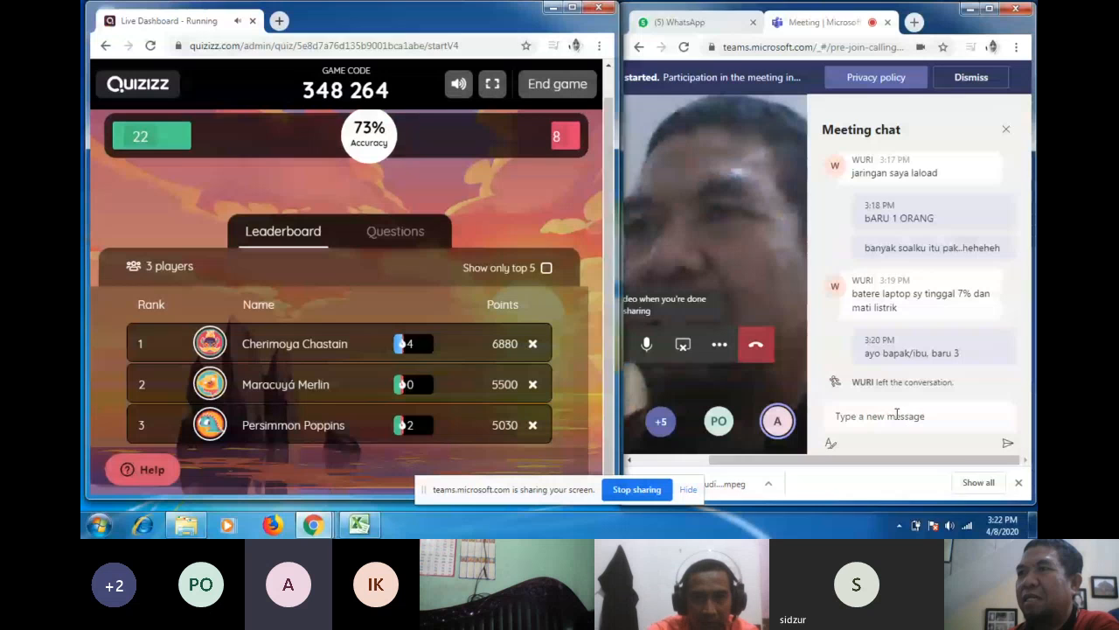
Step: Ask the host in the meeting chat whether the quiz can still be edited before publishing
{"action": "left_click", "coordinate": [896, 414]}
{"action": "type", "text": "masih bisaka"}
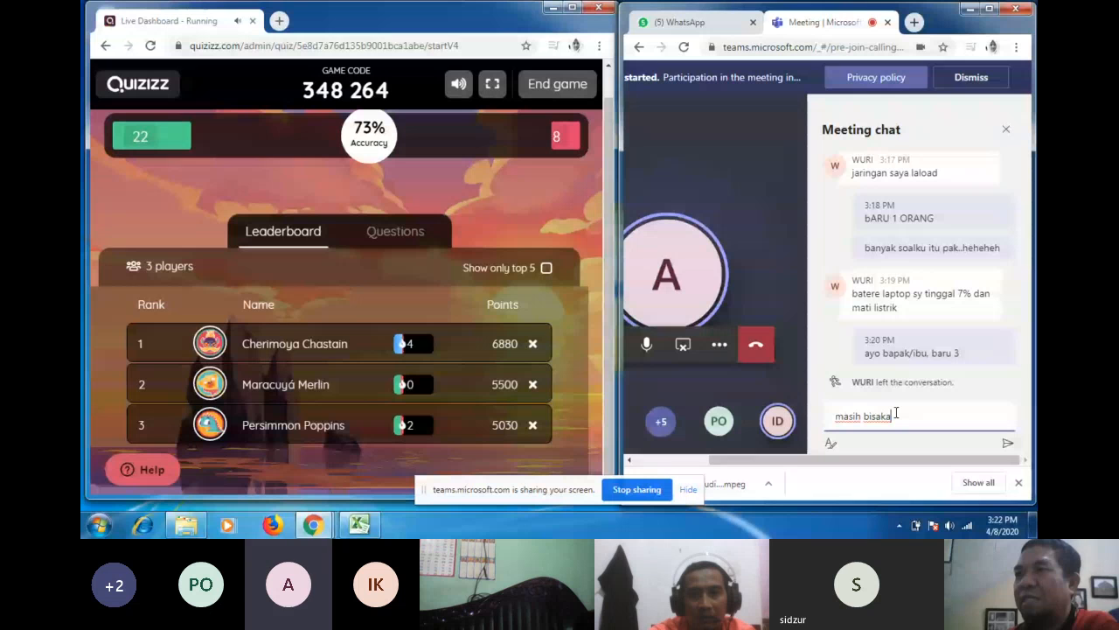
{"action": "type", "text": "h nanti "}
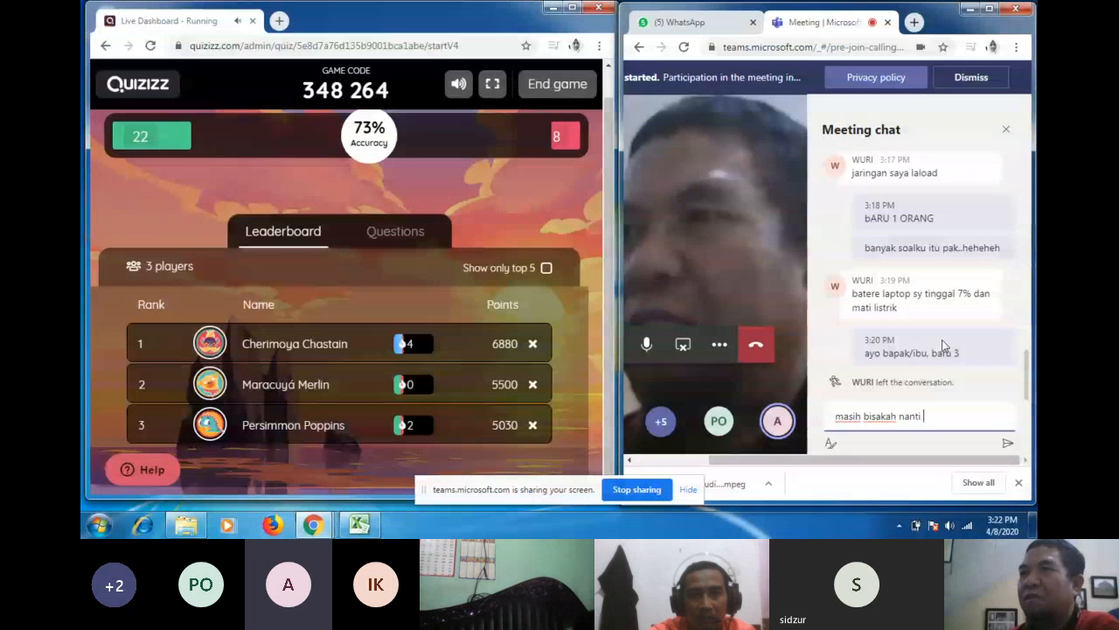
{"action": "type", "text": "diedit"}
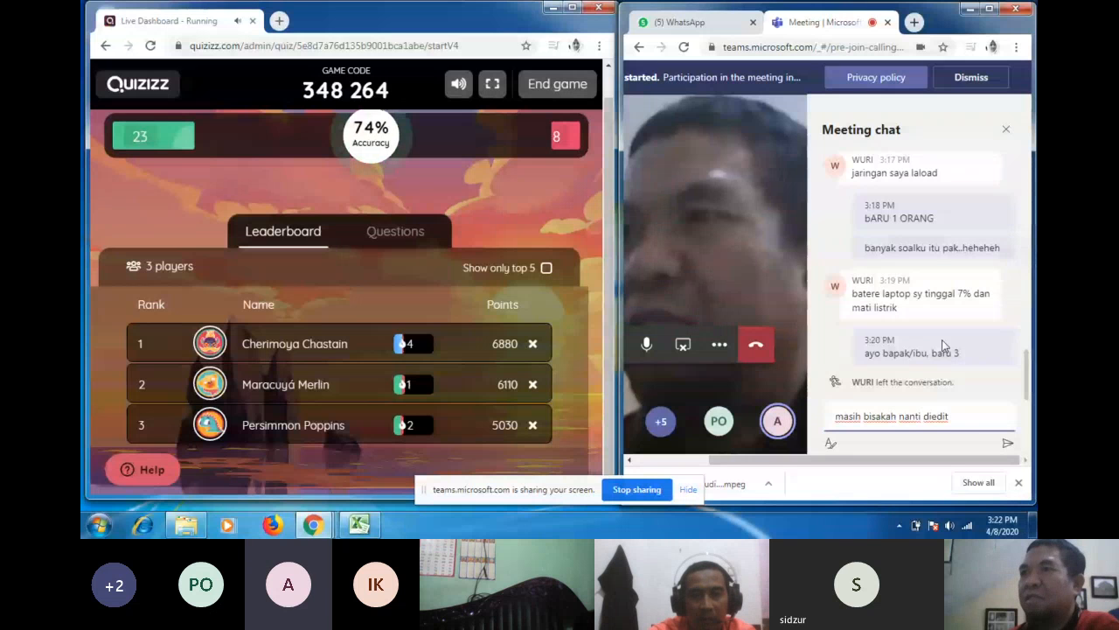
{"action": "type", "text": " quiznya sebelum dipo"}
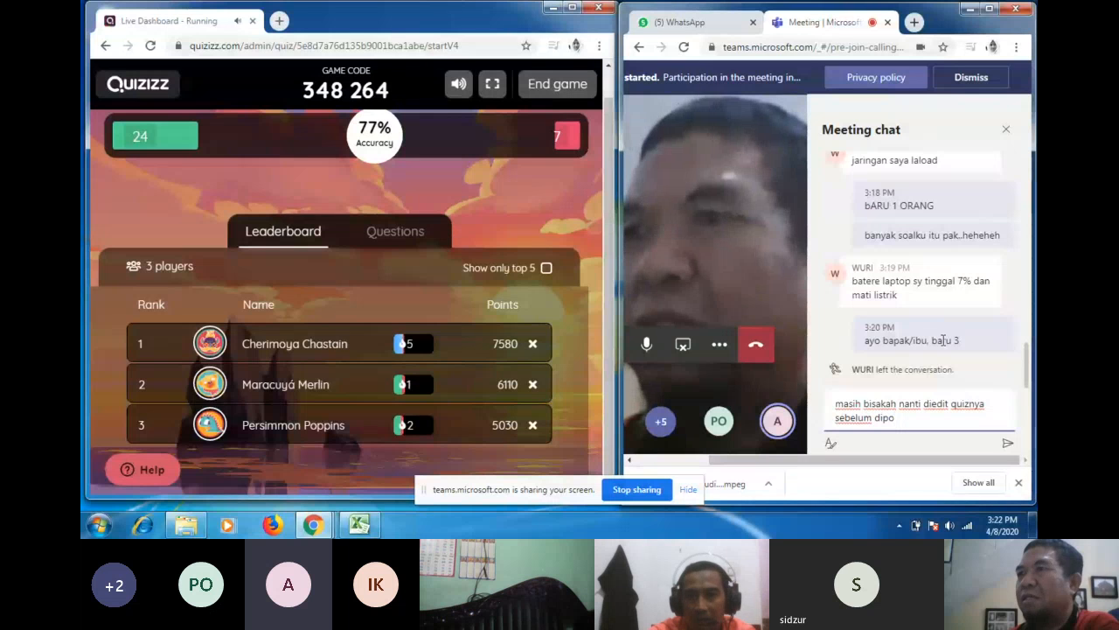
{"action": "key", "text": "BackSpace"}
{"action": "type", "text": "ublish Pa"}
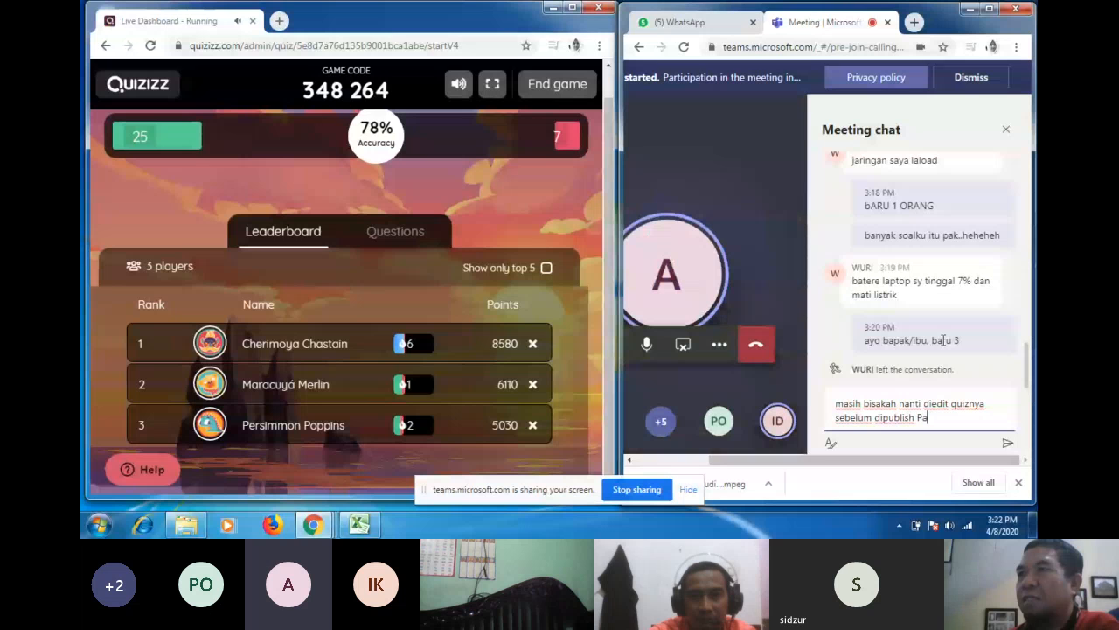
{"action": "type", "text": "k Ammank?"}
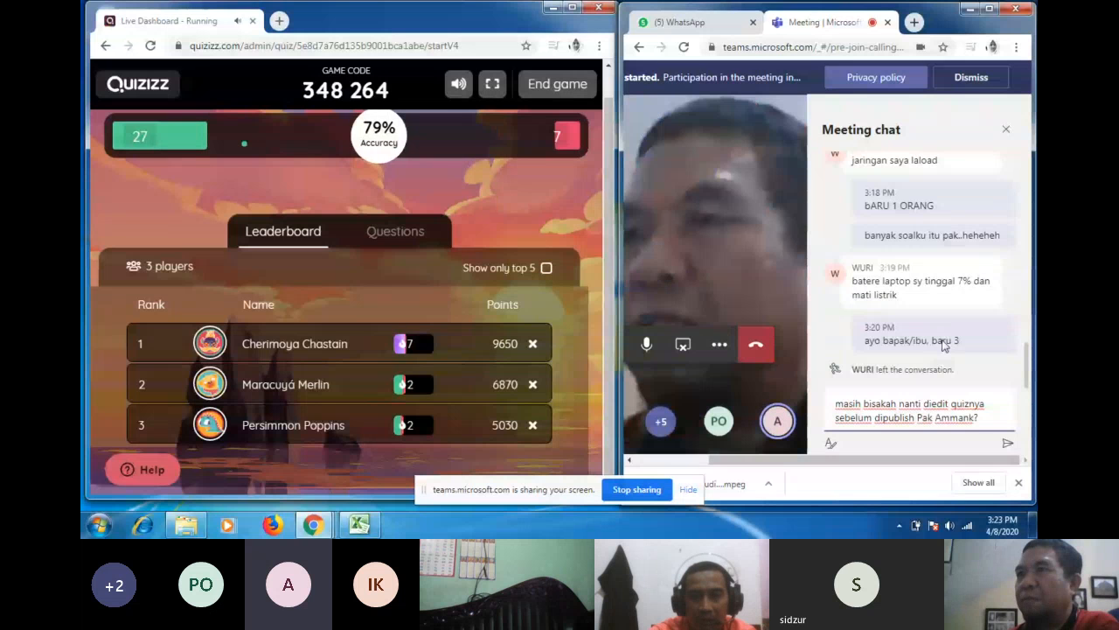
{"action": "key", "text": "Return"}
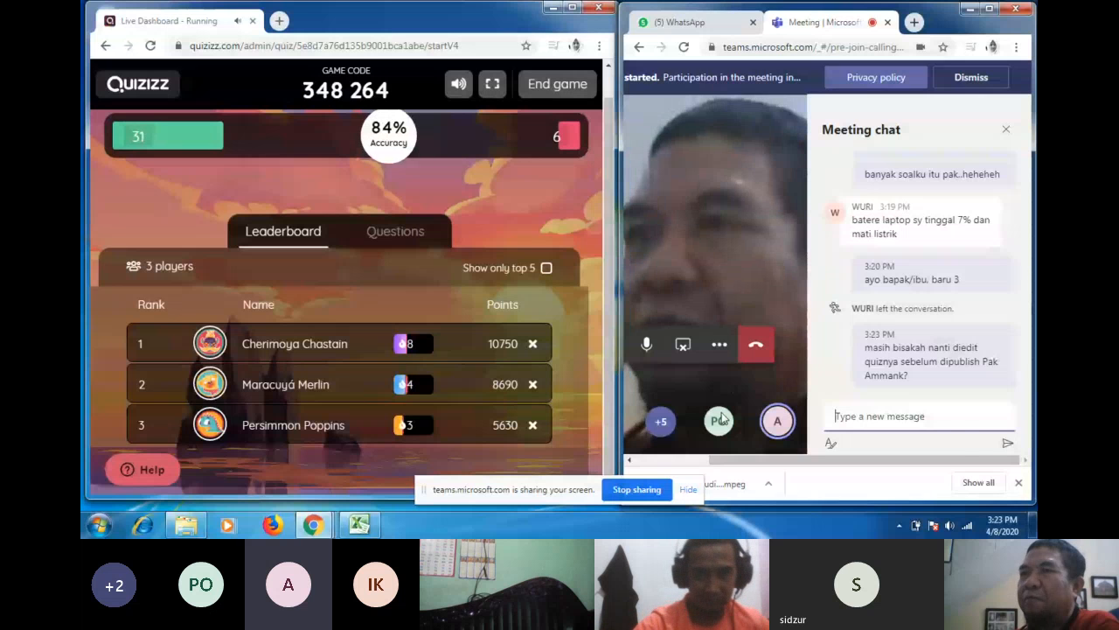
Step: Close the Teams meeting chat to enlarge the call view while the leaderboard updates
{"action": "mouse_move", "coordinate": [723, 422]}
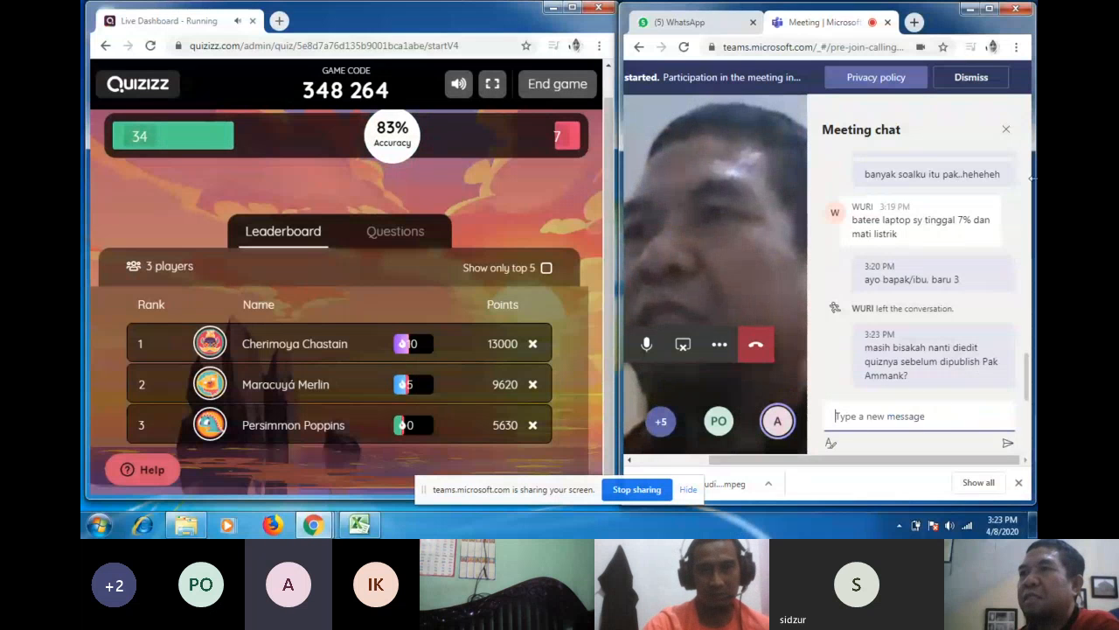
{"action": "left_click", "coordinate": [1006, 130]}
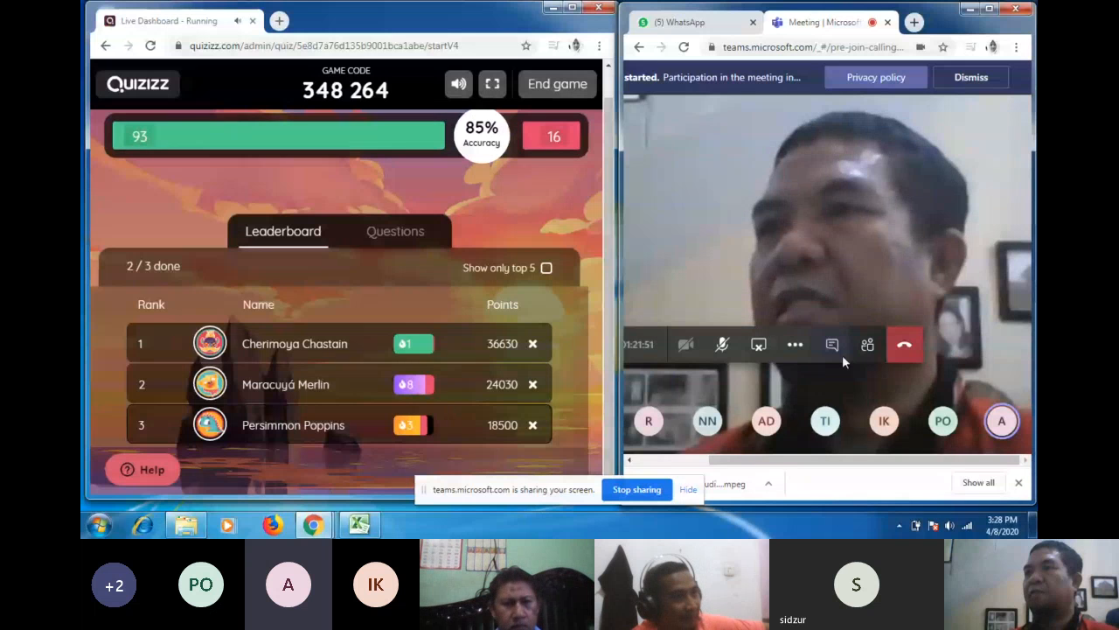
Step: Reopen the meeting chat and ask whether students must use full names instead of anonymous account names
{"action": "left_click", "coordinate": [832, 345]}
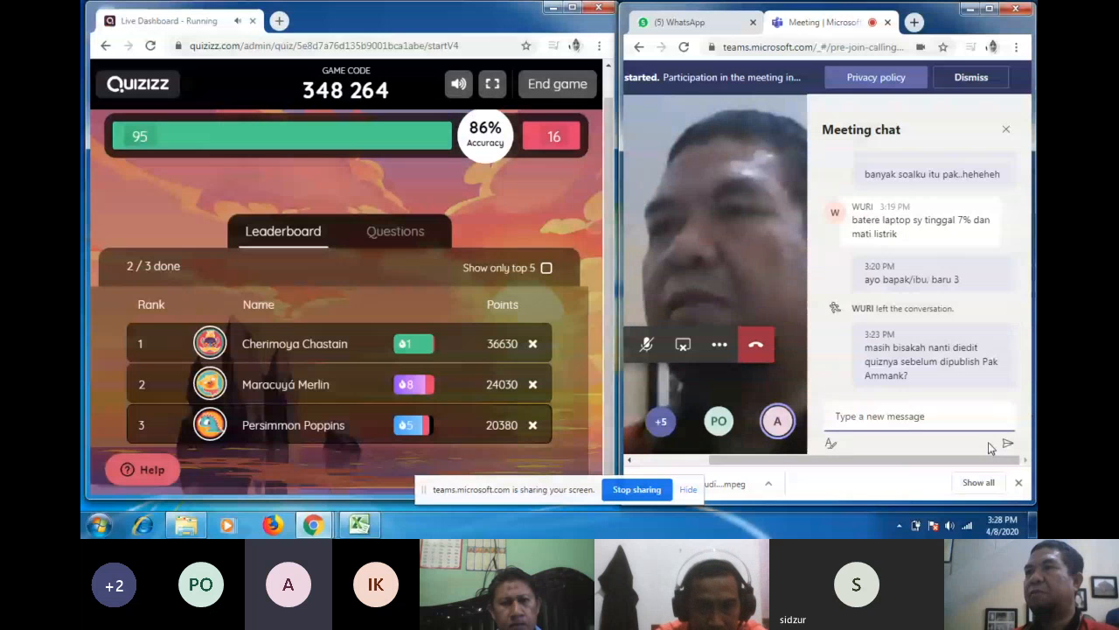
{"action": "left_click", "coordinate": [906, 426]}
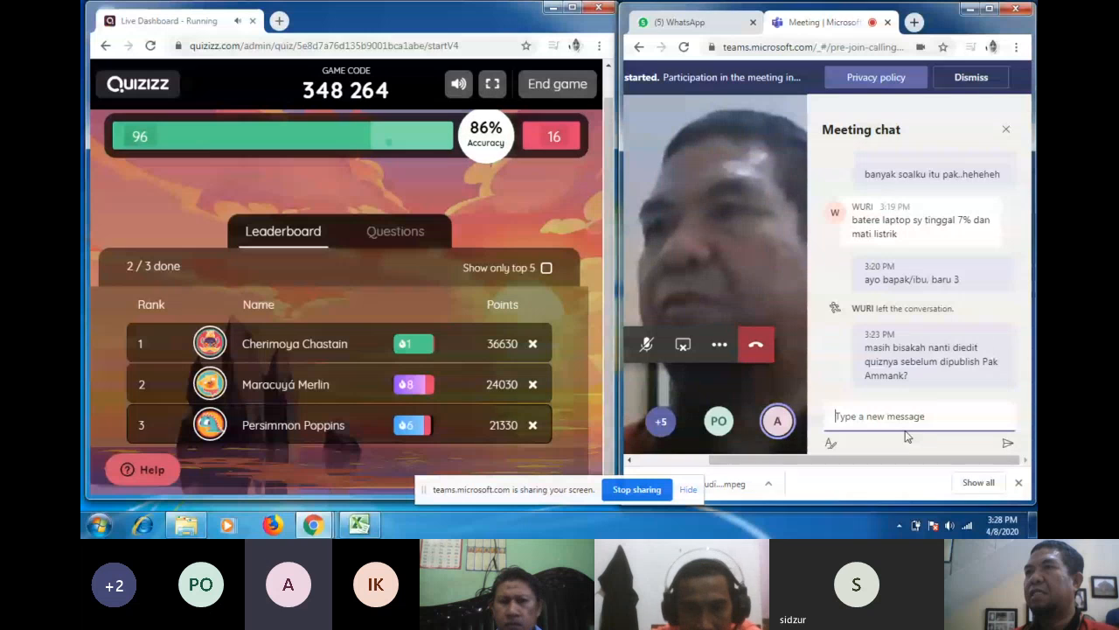
{"action": "type", "text": "Pak, kalau n"}
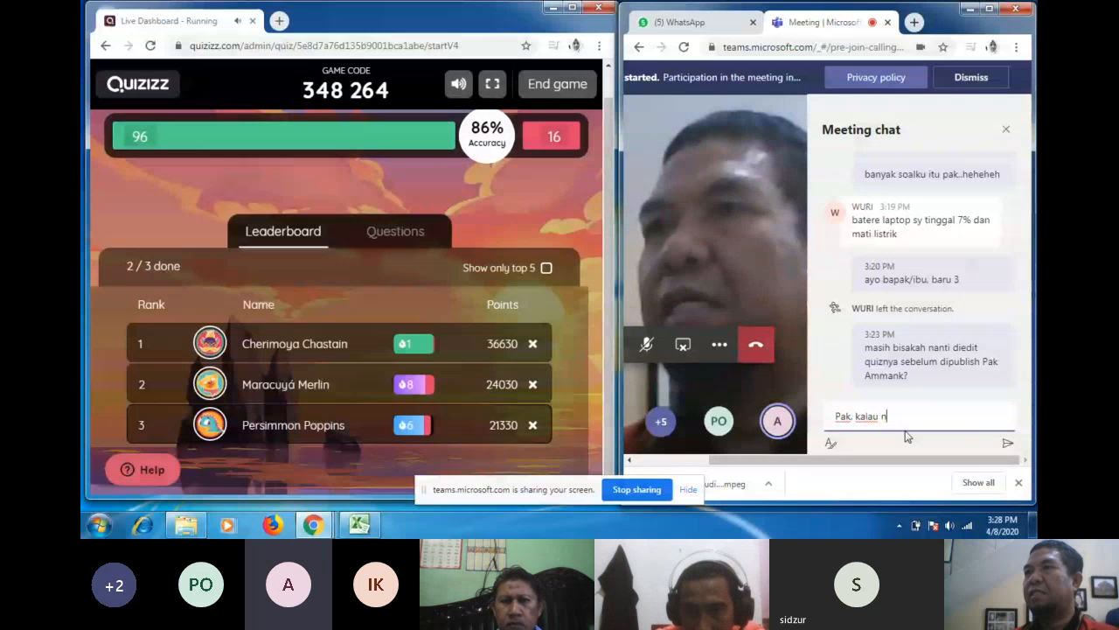
{"action": "type", "text": "ama akun "}
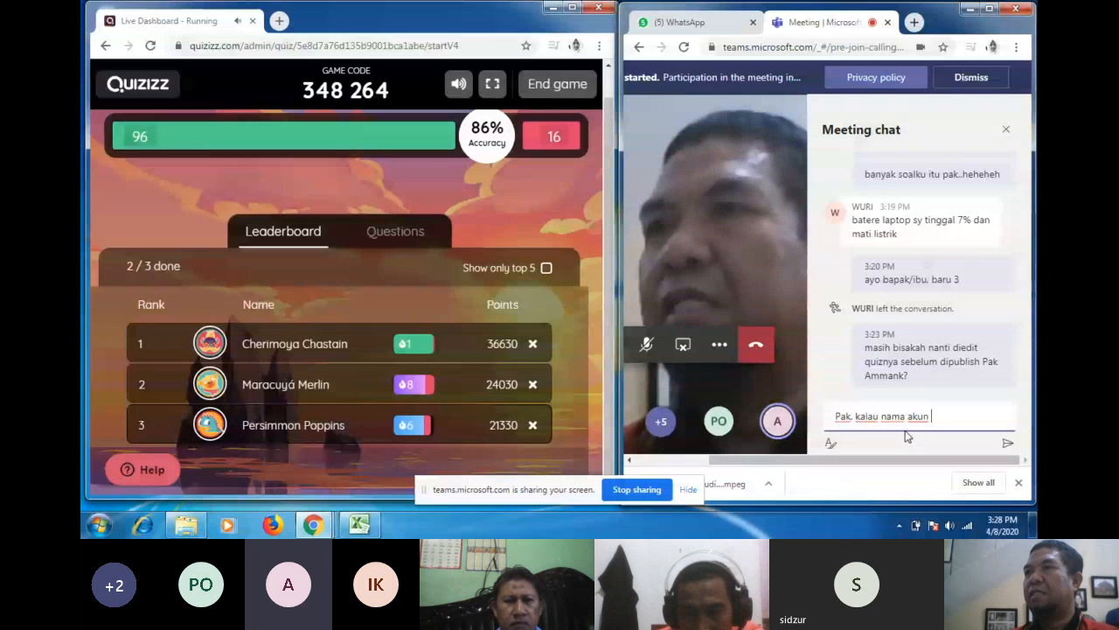
{"action": "type", "text": "bs an"}
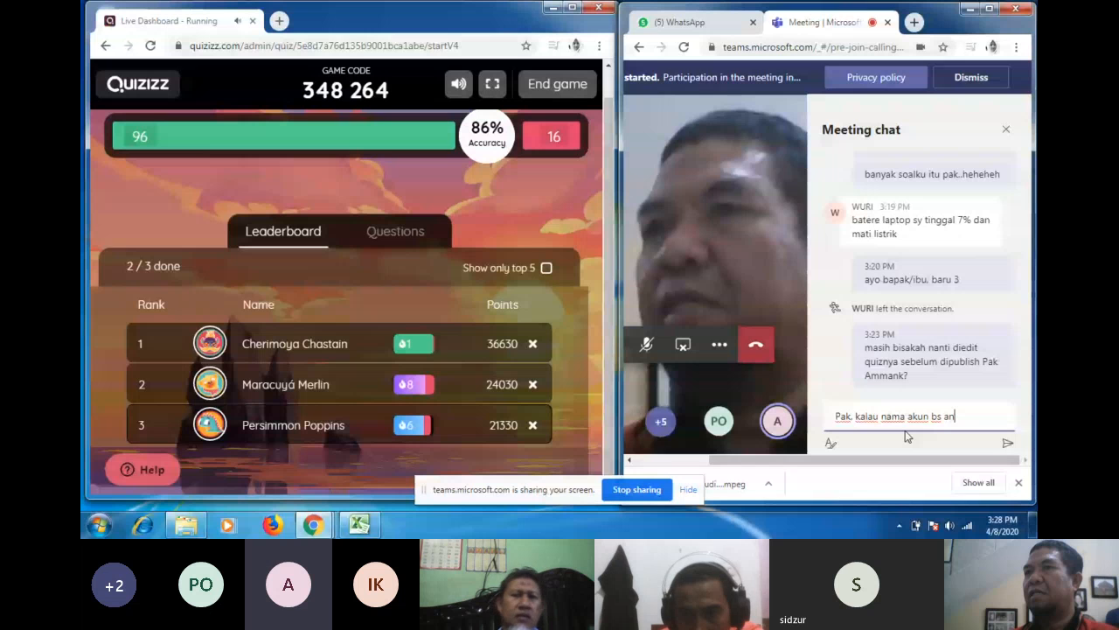
{"action": "type", "text": "onim be"}
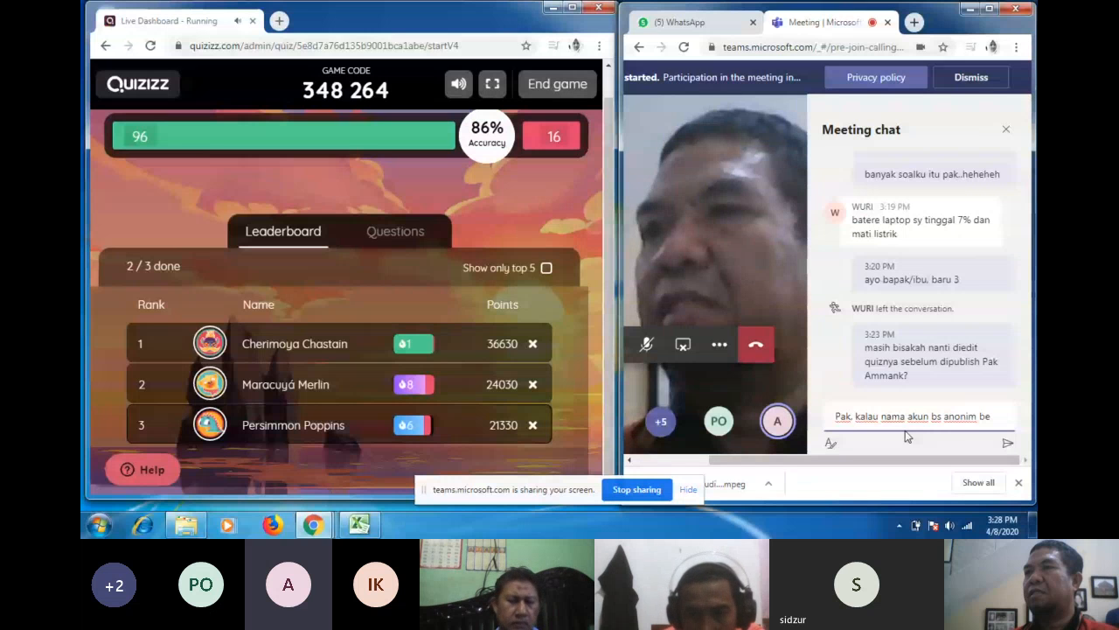
{"action": "type", "text": "gitu "}
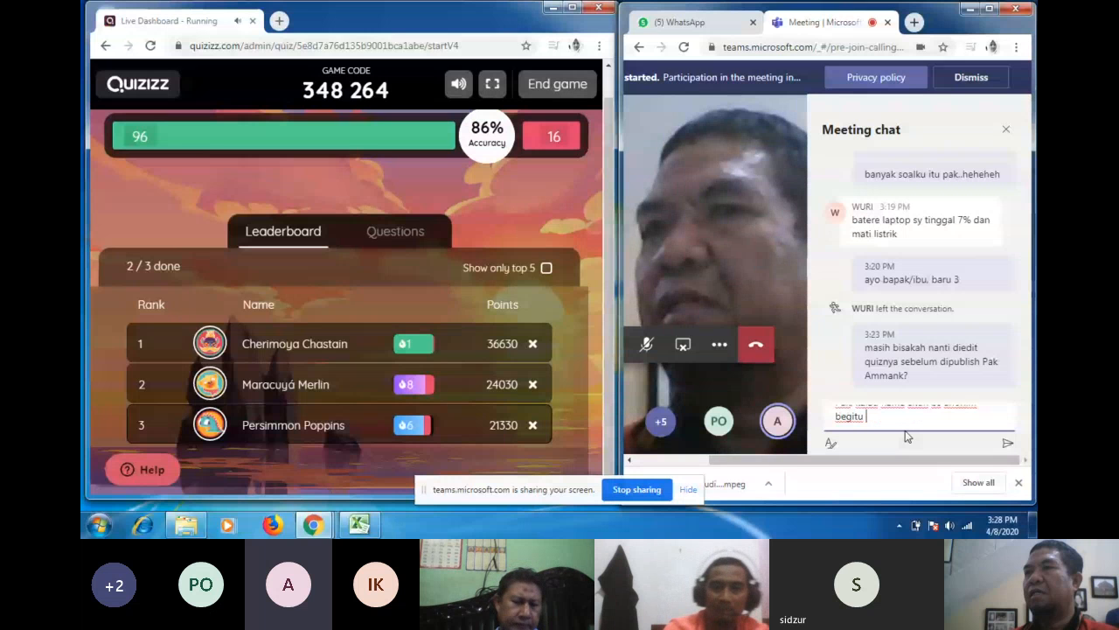
{"action": "type", "text": "berarti har"}
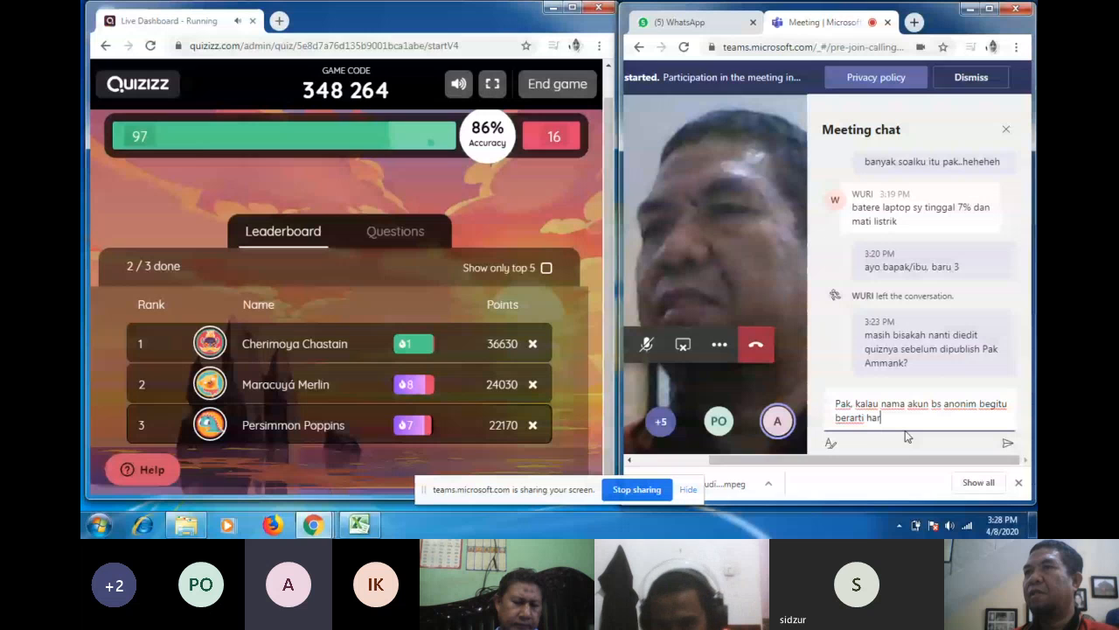
{"action": "type", "text": "uski waj"}
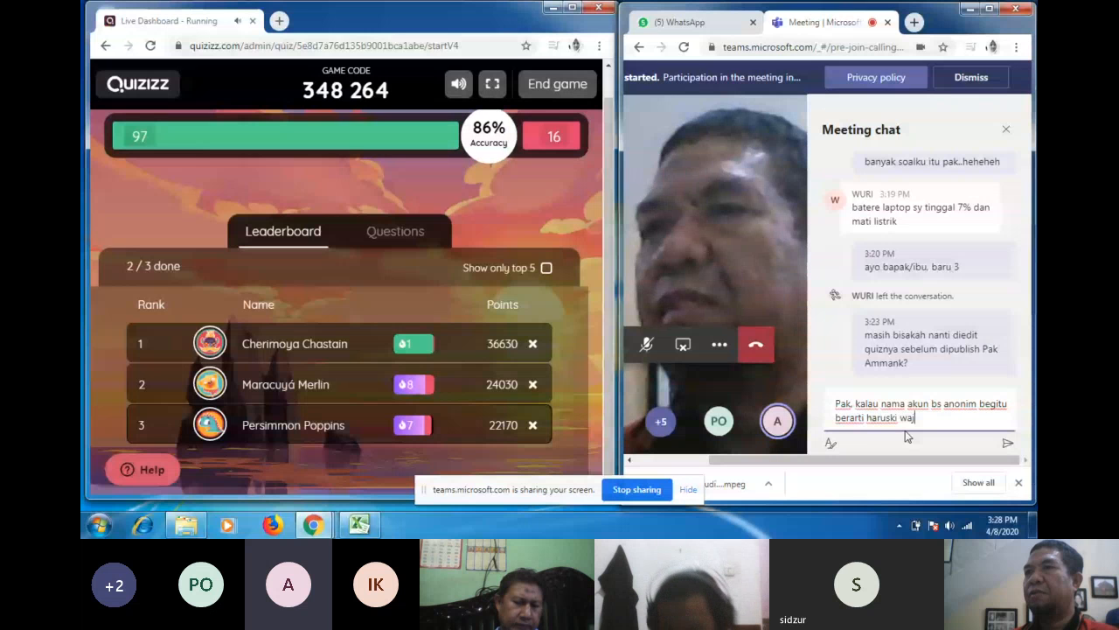
{"action": "type", "text": "ibkan anak2 "}
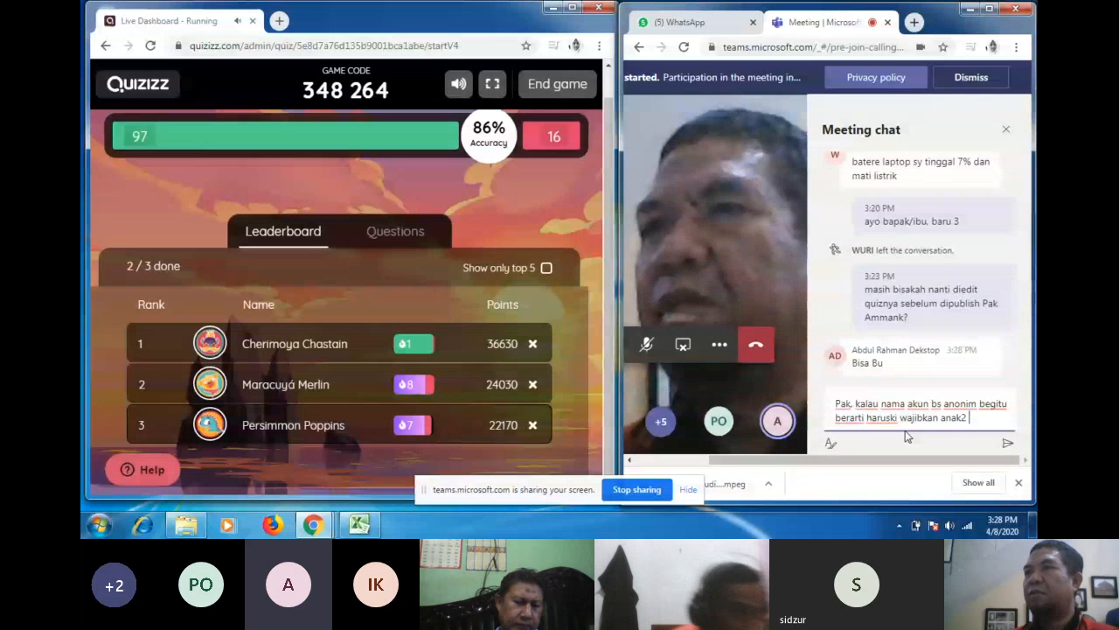
{"action": "type", "text": "pakai nama "}
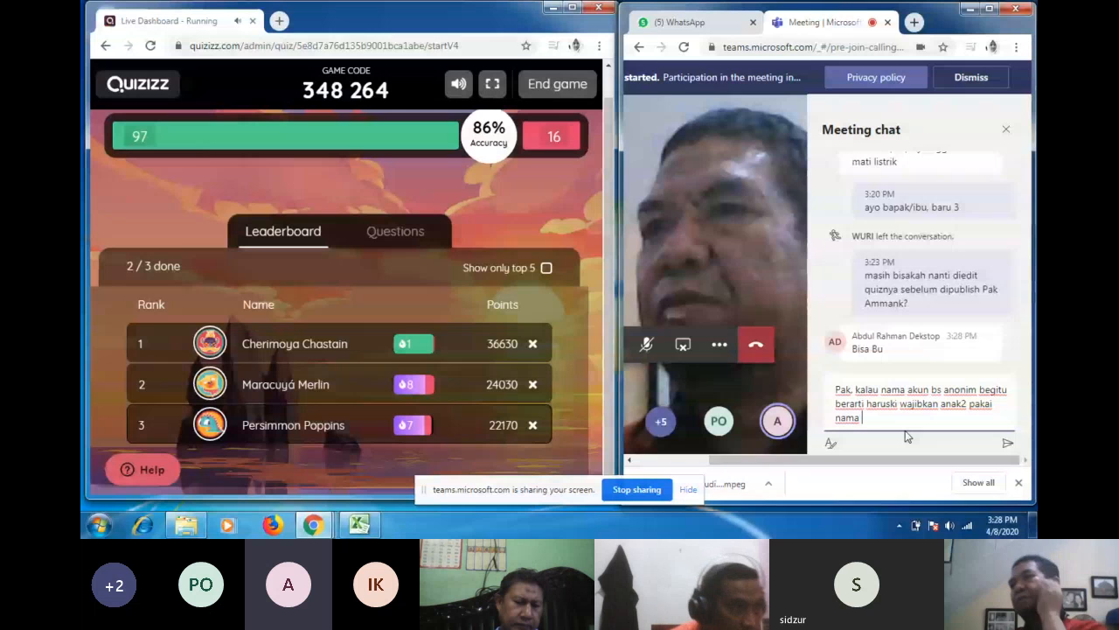
{"action": "type", "text": "le"}
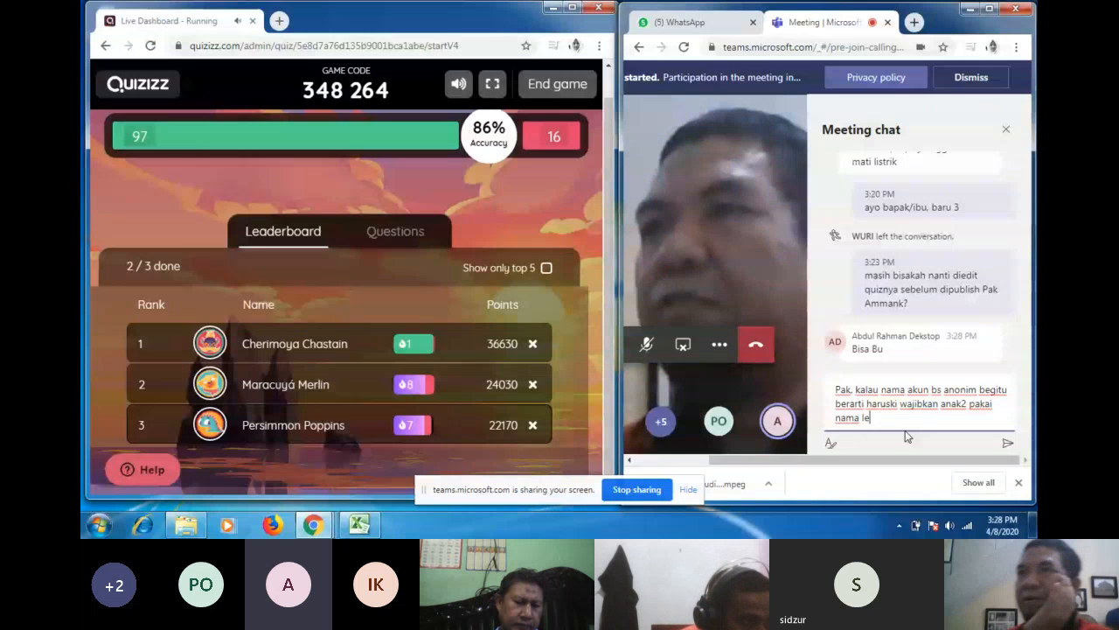
{"action": "type", "text": "ngkapnya yah?"}
{"action": "key", "text": "Return"}
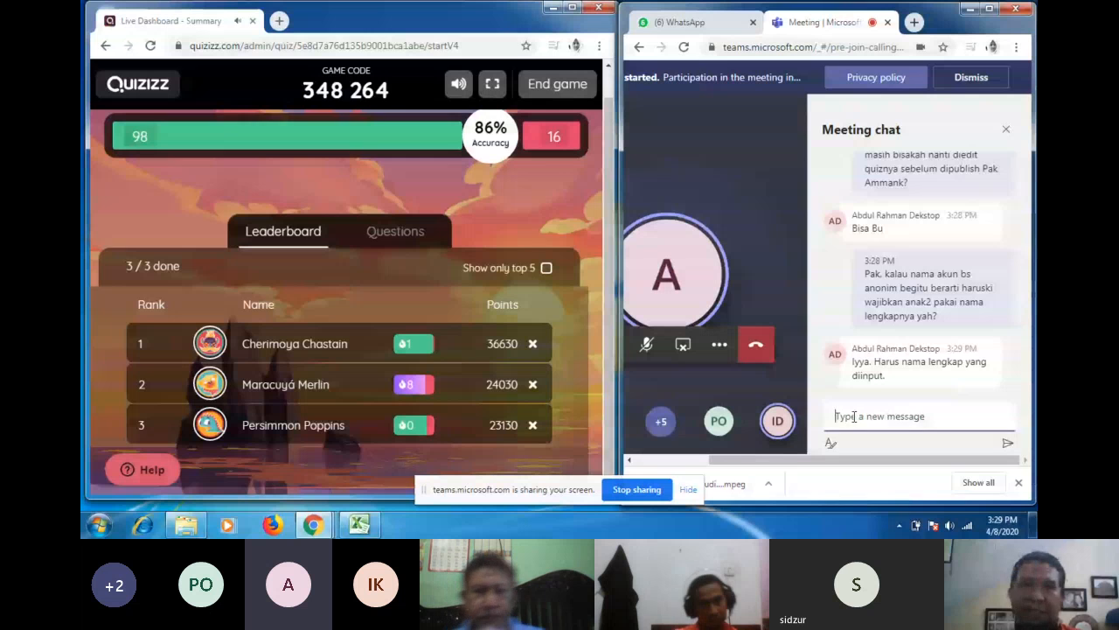
Step: Draft a chat question asking the maximum number of classes one publish can reach
{"action": "type", "text": "sekali "}
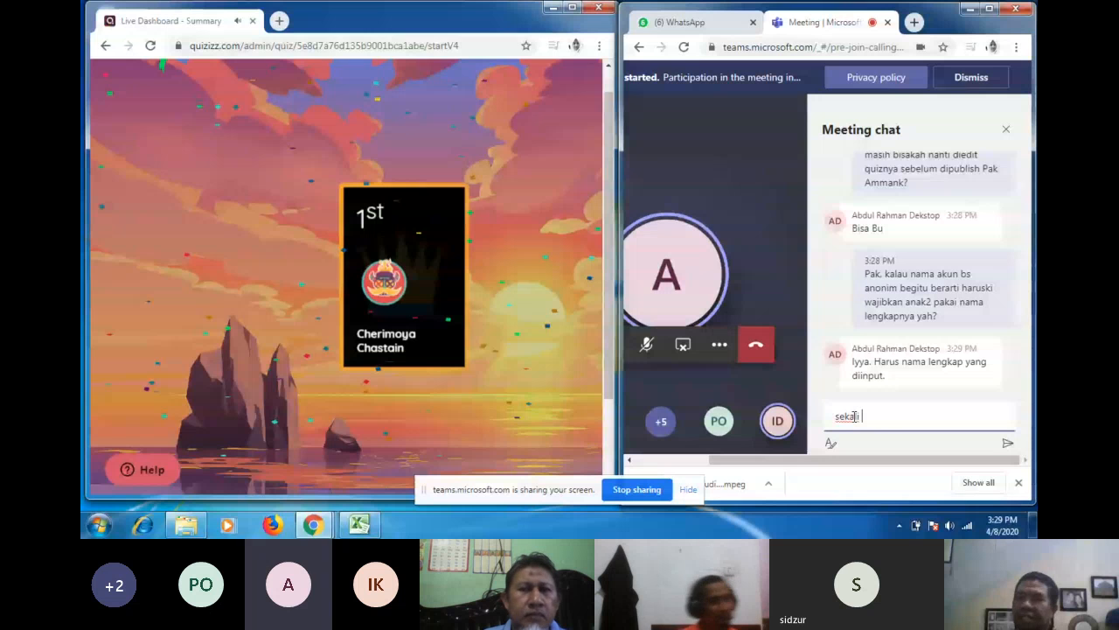
{"action": "type", "text": "publ"}
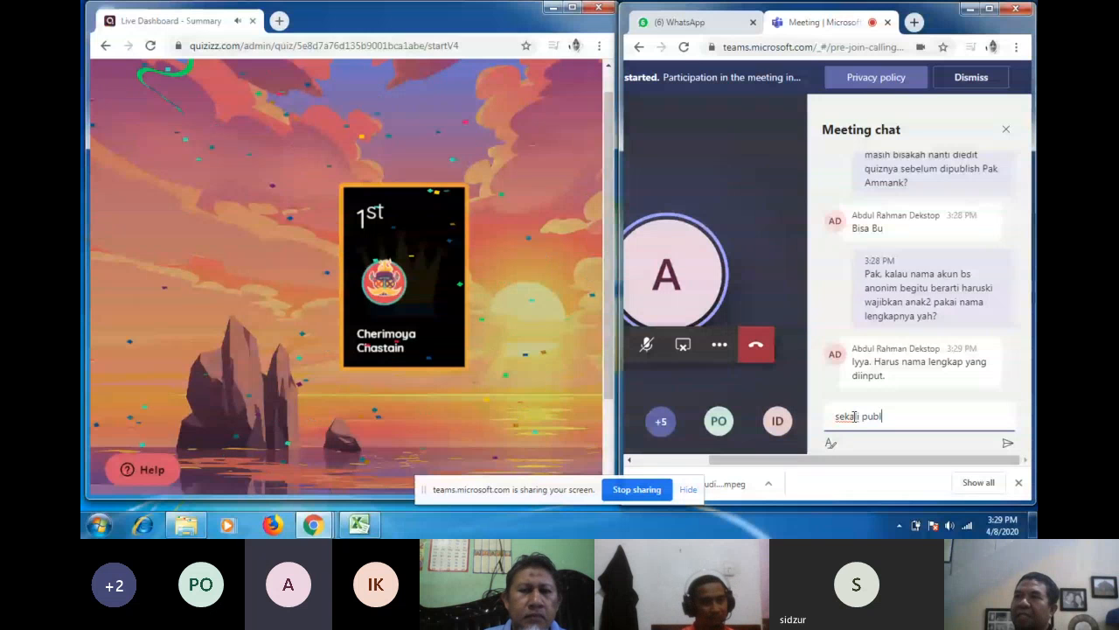
{"action": "type", "text": "ish maksinmal"}
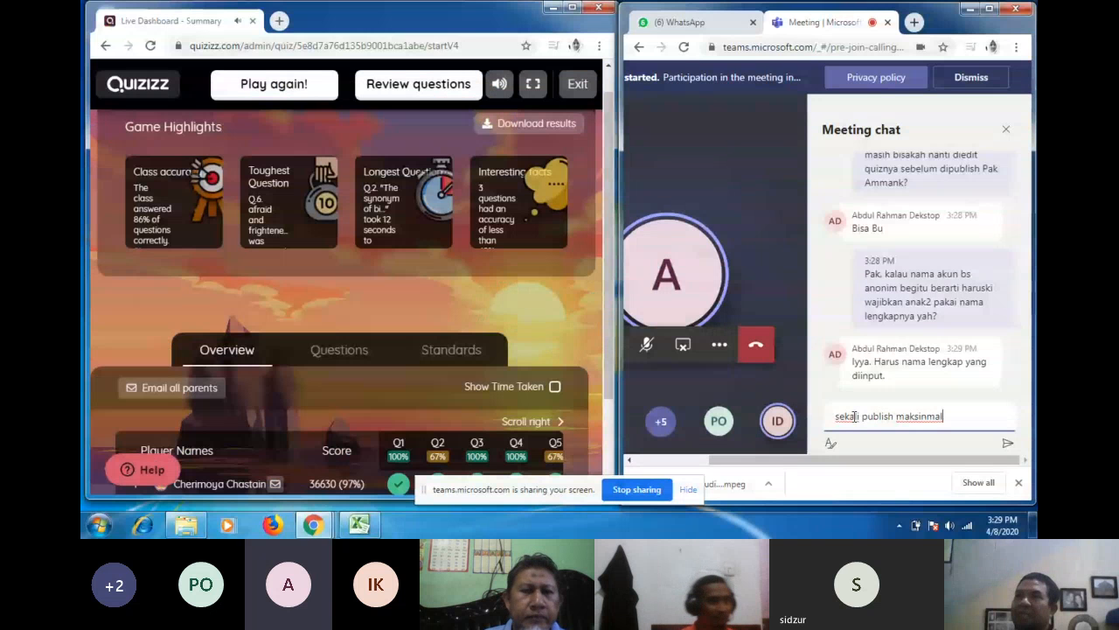
{"action": "key", "text": "BackSpace"}
{"action": "key", "text": "BackSpace"}
{"action": "key", "text": "BackSpace"}
{"action": "key", "text": "BackSpace"}
{"action": "type", "text": "mal berapa kelas Pak"}
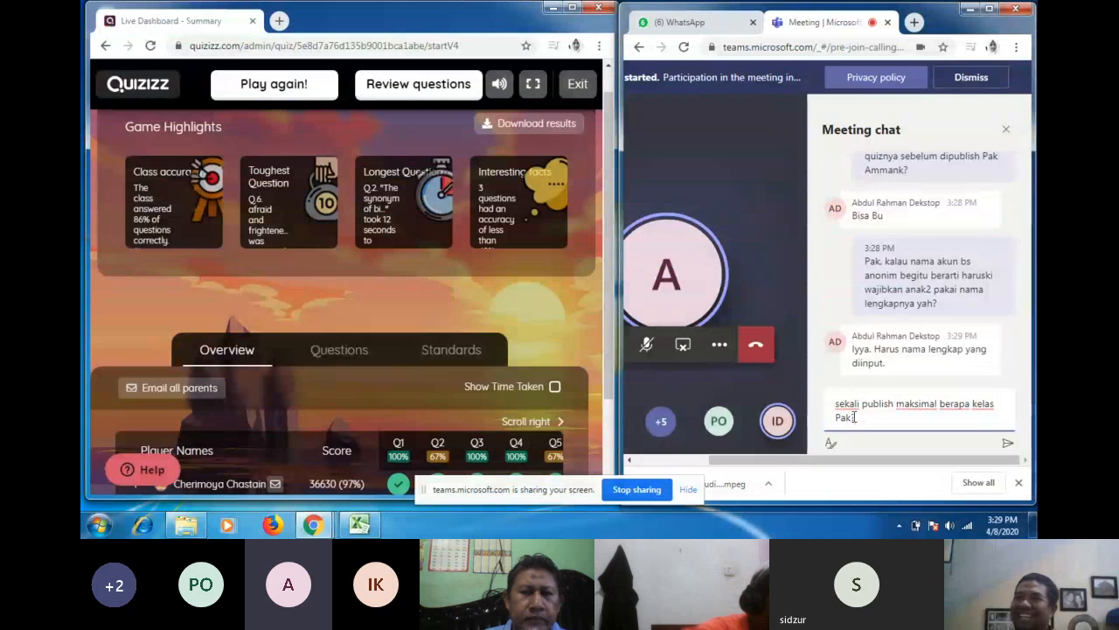
Step: Send the publishing-limits question and a 'Makasih banyak Bpk/Ibu' thank-you in the Teams chat
{"action": "key", "text": "Return"}
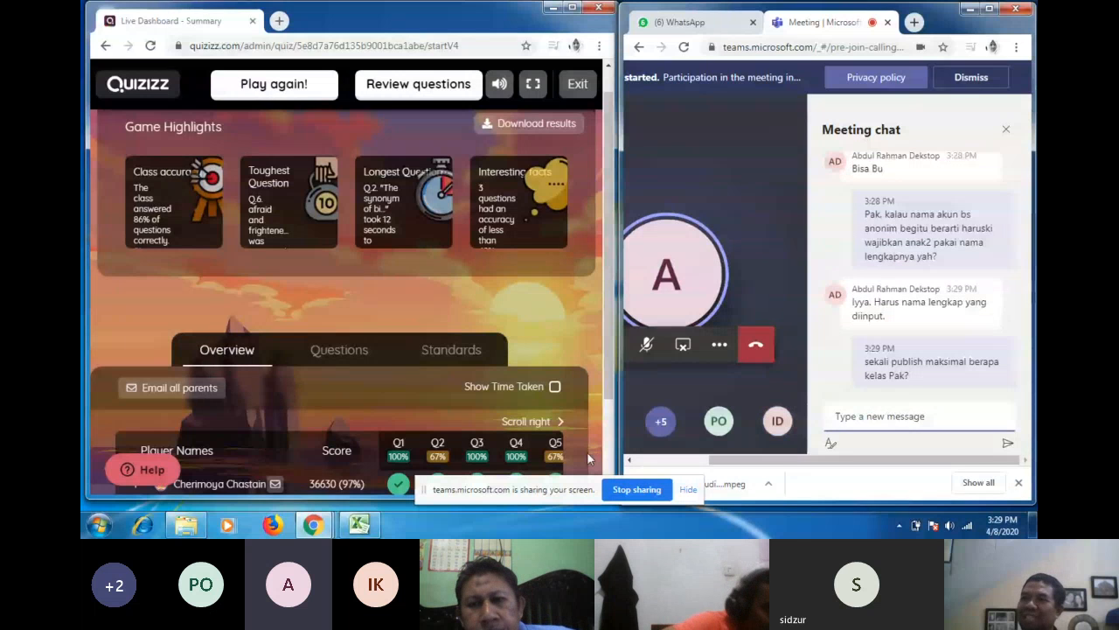
{"action": "type", "text": "Makasih banyak Bp"}
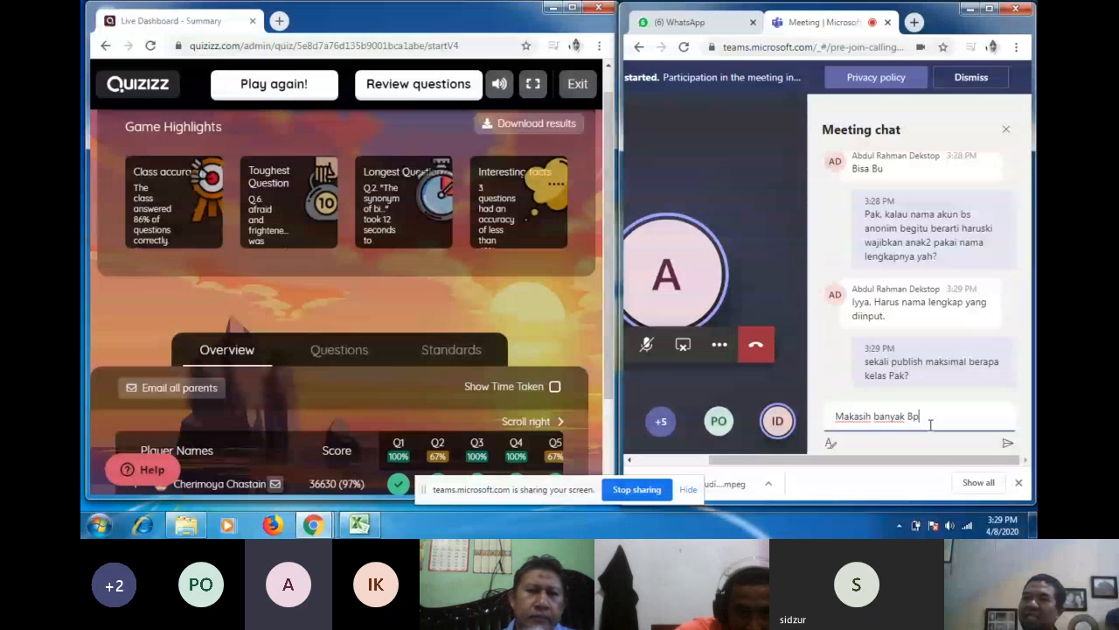
{"action": "type", "text": "k/Ibu"}
{"action": "key", "text": "Return"}
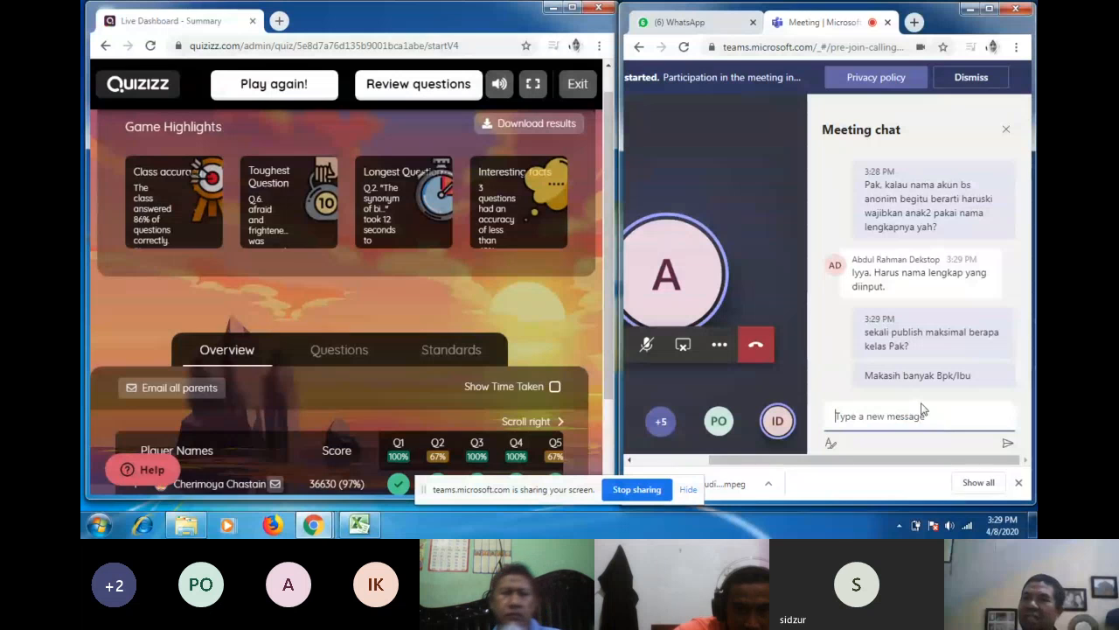
Step: Bring the later questions of the Overview table into view and inspect the three players' Q29 (antonym of rich) answers
{"action": "scroll", "coordinate": [465, 318], "scroll_direction": "down", "scroll_amount": 2}
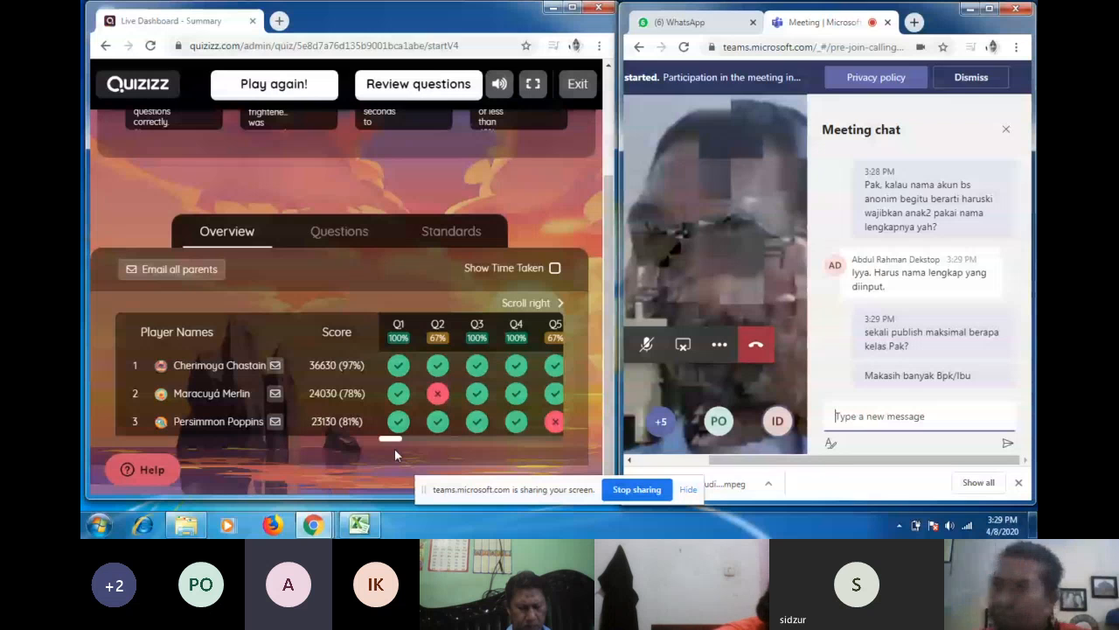
{"action": "mouse_move", "coordinate": [385, 438]}
{"action": "left_mouse_down"}
{"action": "mouse_move", "coordinate": [411, 439]}
{"action": "mouse_move", "coordinate": [362, 436]}
{"action": "mouse_move", "coordinate": [405, 439]}
{"action": "mouse_move", "coordinate": [374, 444]}
{"action": "left_mouse_up"}
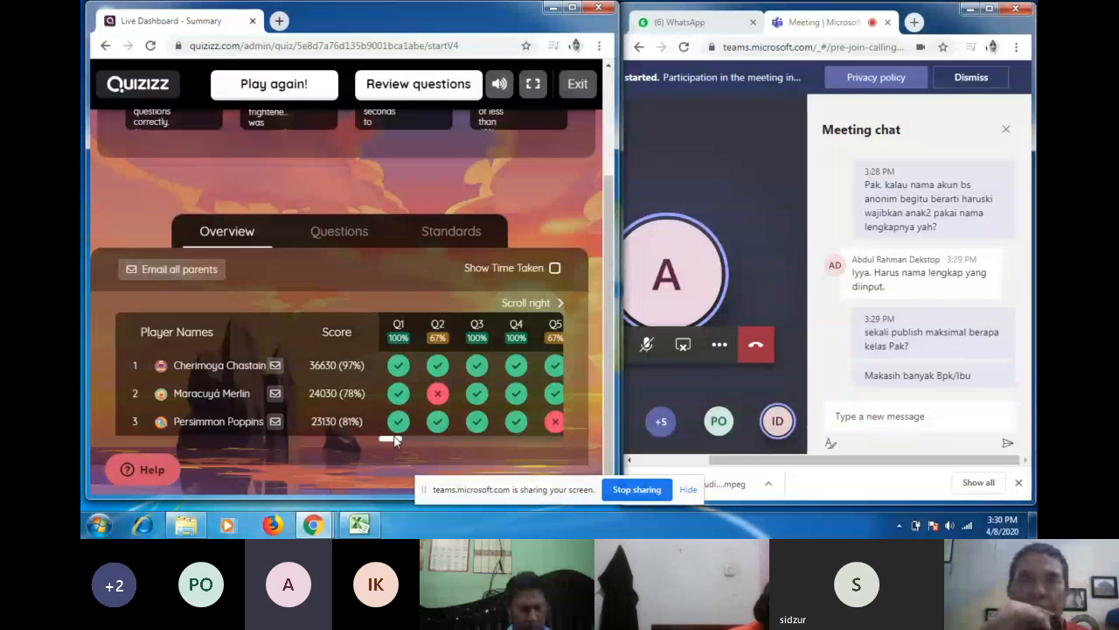
{"action": "left_click_drag", "start_coordinate": [392, 440], "coordinate": [504, 440]}
{"action": "mouse_move", "coordinate": [480, 378]}
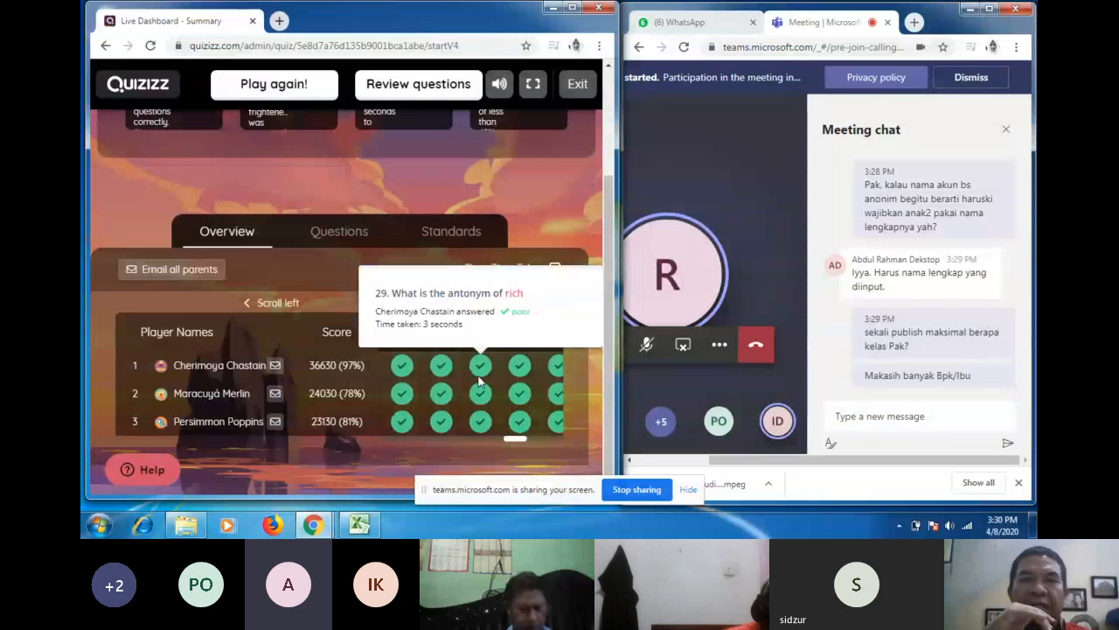
{"action": "mouse_move", "coordinate": [480, 407]}
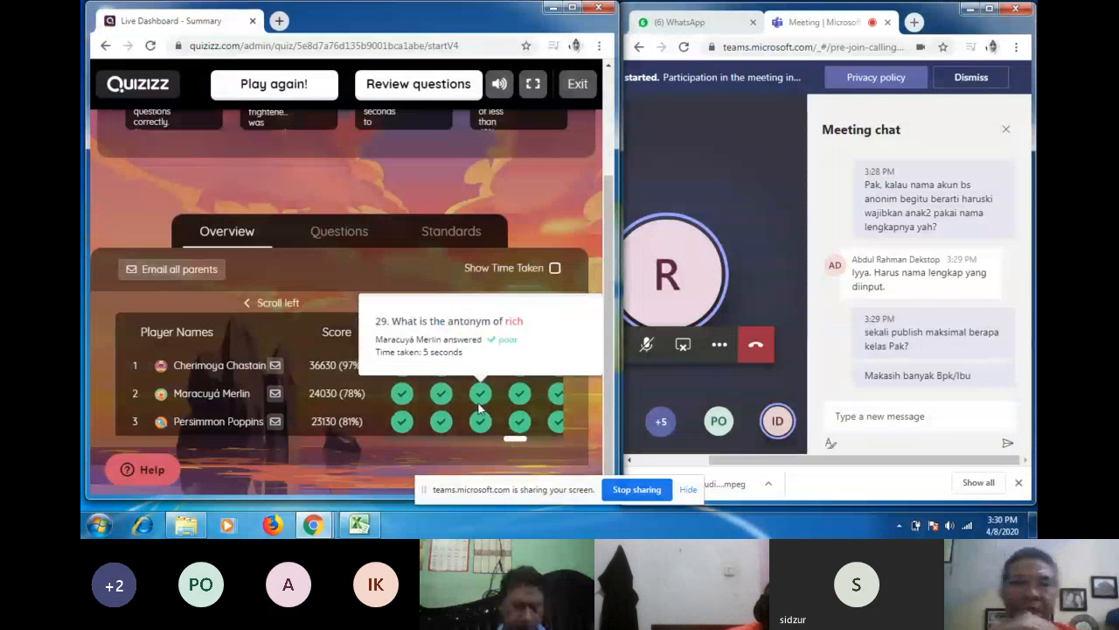